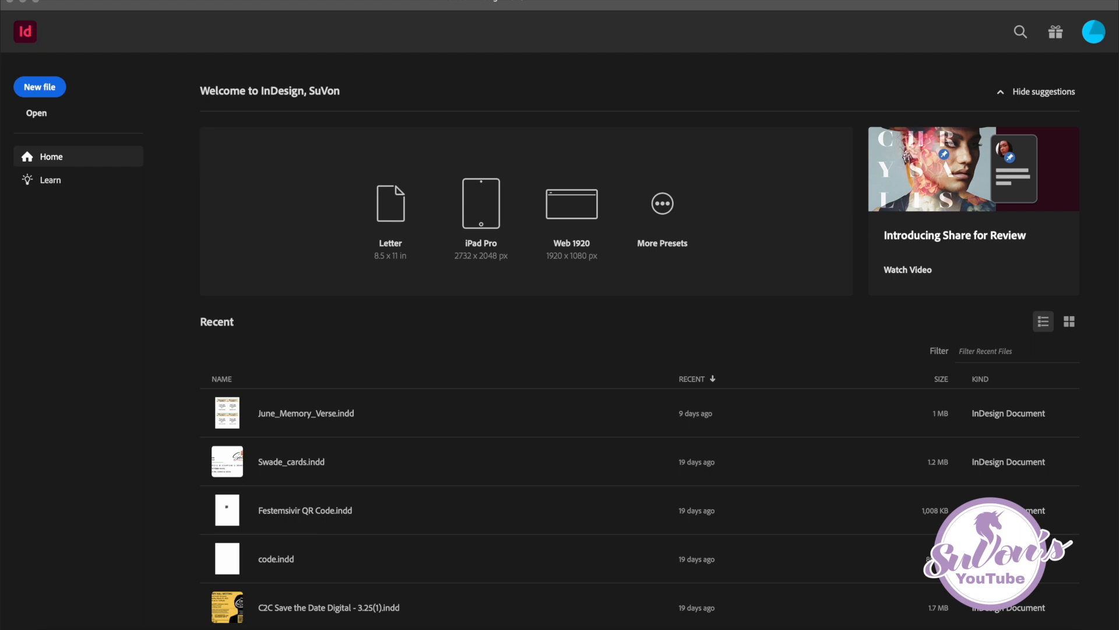
- Start a new print document from the Letter preset and set its units to inches
{"action": "left_click", "coordinate": [40, 89]}
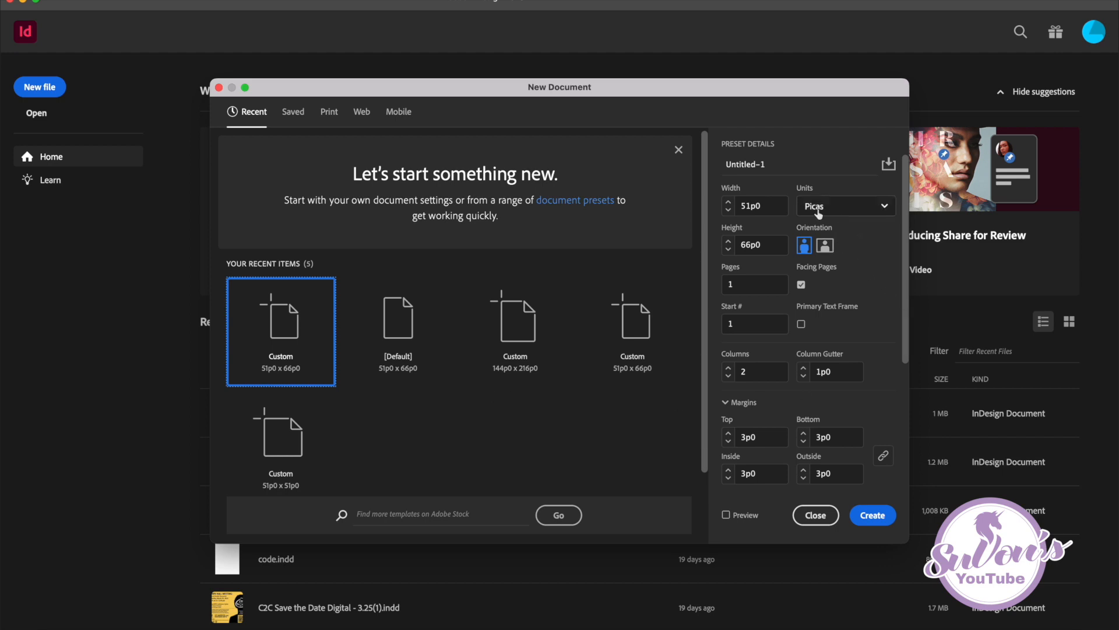
{"action": "left_click", "coordinate": [886, 207]}
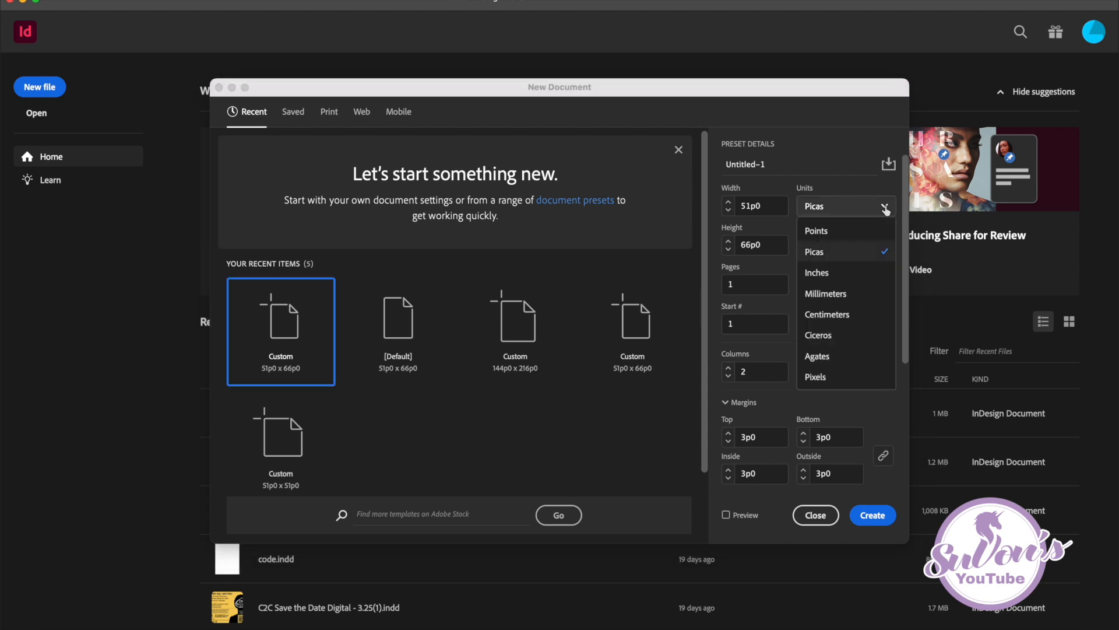
{"action": "left_click", "coordinate": [819, 274]}
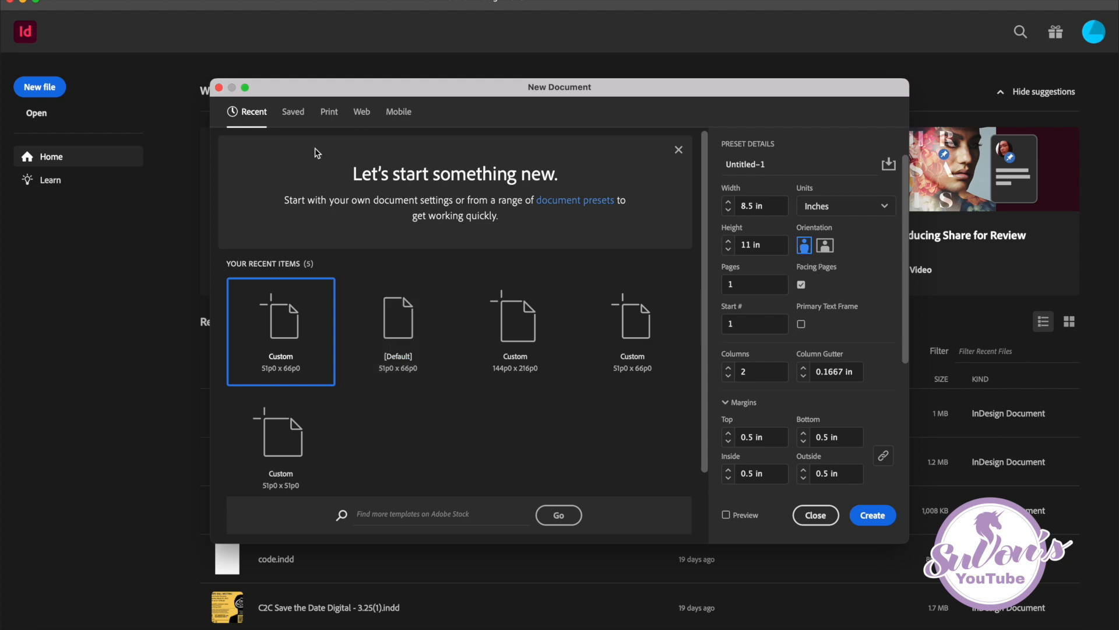
{"action": "left_click", "coordinate": [330, 114]}
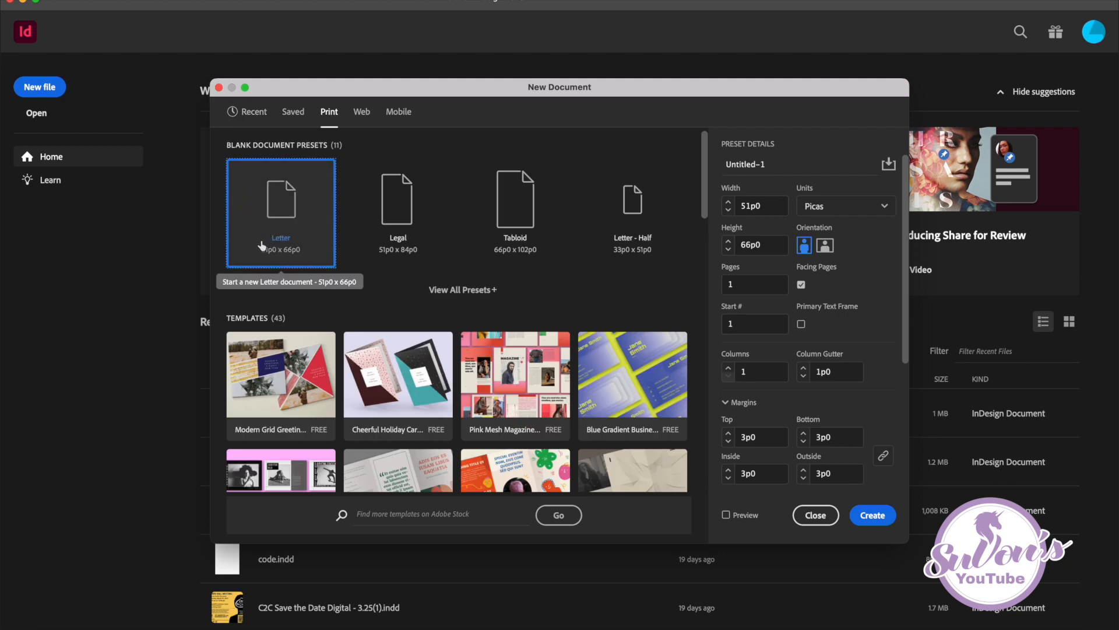
{"action": "left_click", "coordinate": [884, 207]}
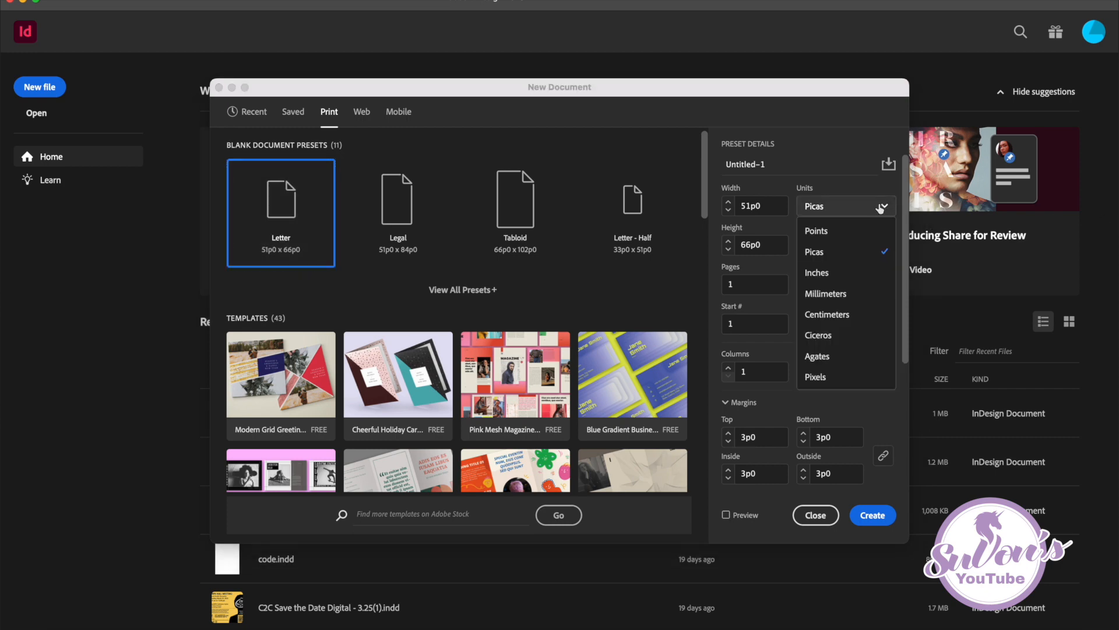
{"action": "left_click", "coordinate": [822, 274]}
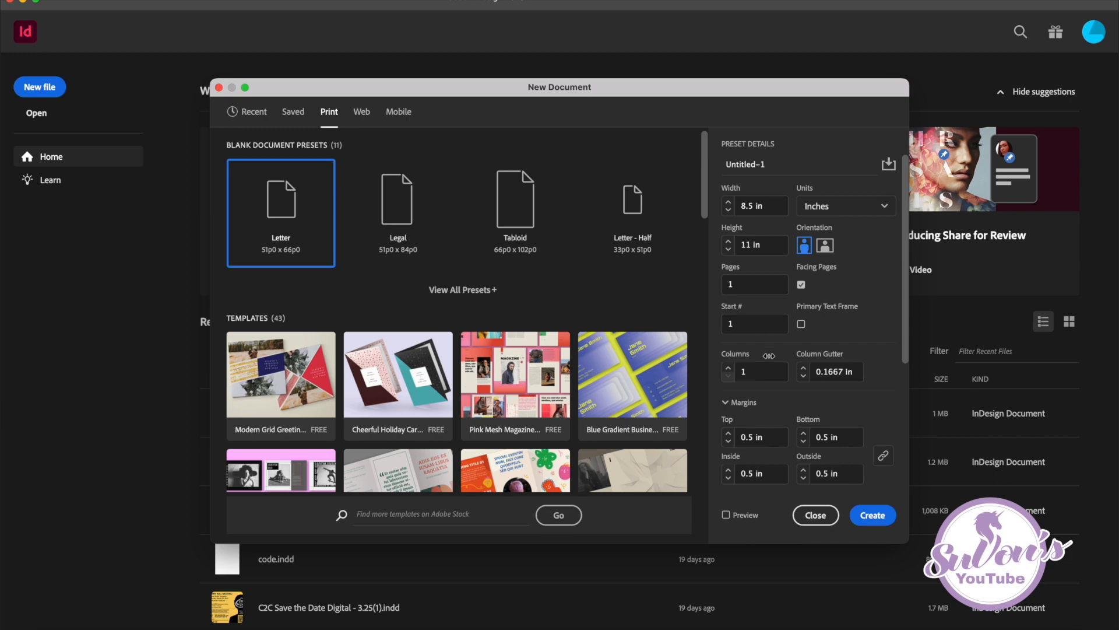
- Set two columns and a 0.125 in bleed on all sides, and create the document
{"action": "left_click", "coordinate": [728, 367]}
{"action": "scroll", "coordinate": [844, 413], "scroll_direction": "down", "scroll_amount": 4}
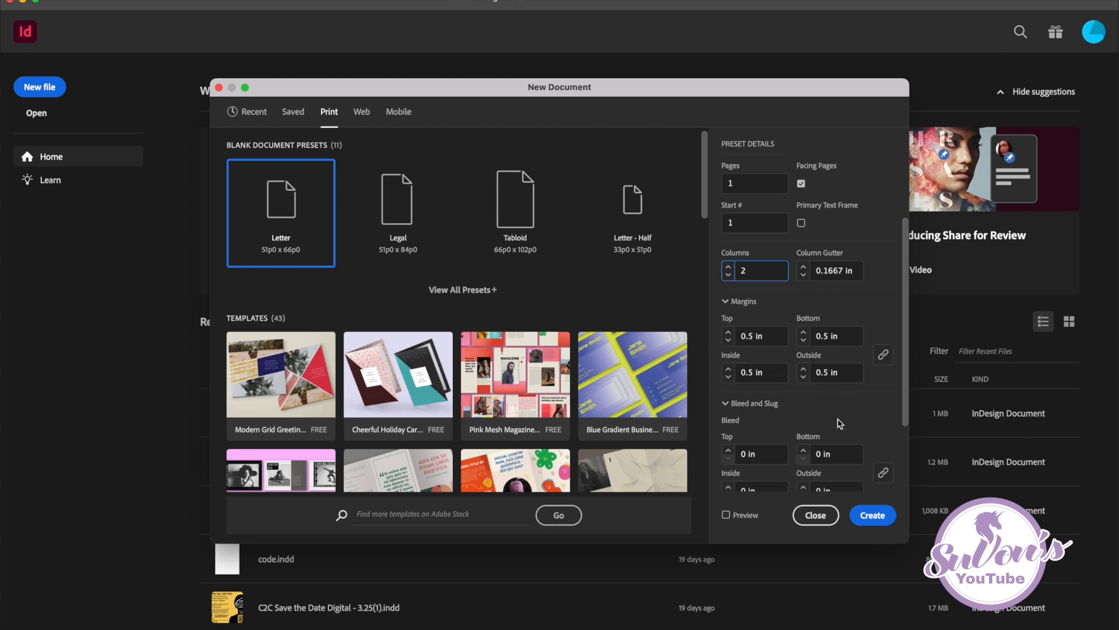
{"action": "scroll", "coordinate": [833, 415], "scroll_direction": "down", "scroll_amount": 3}
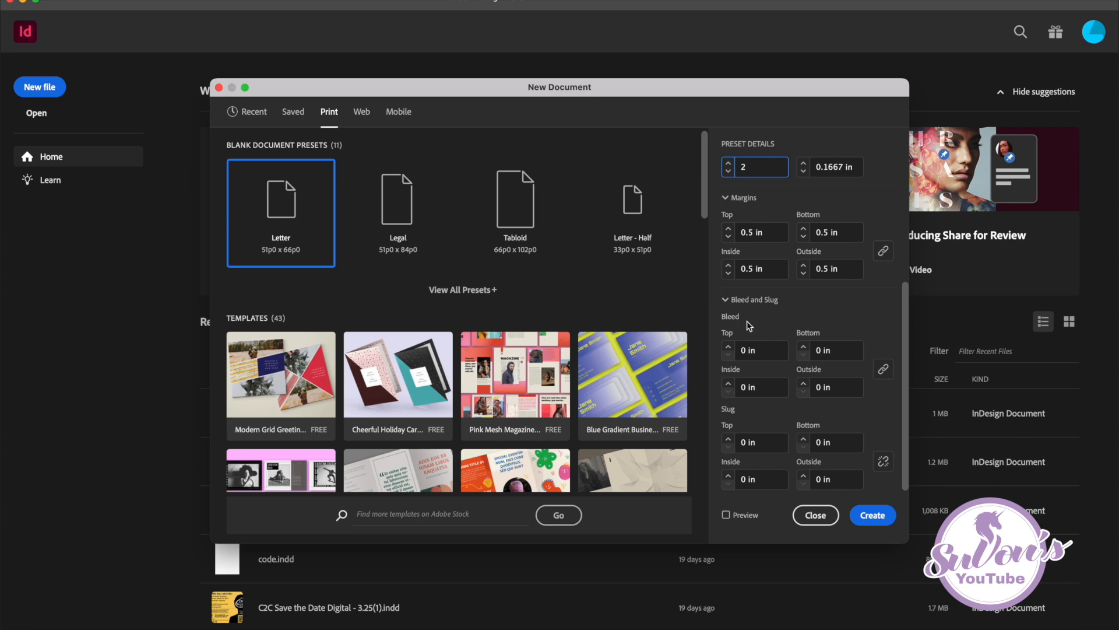
{"action": "left_click", "coordinate": [729, 346]}
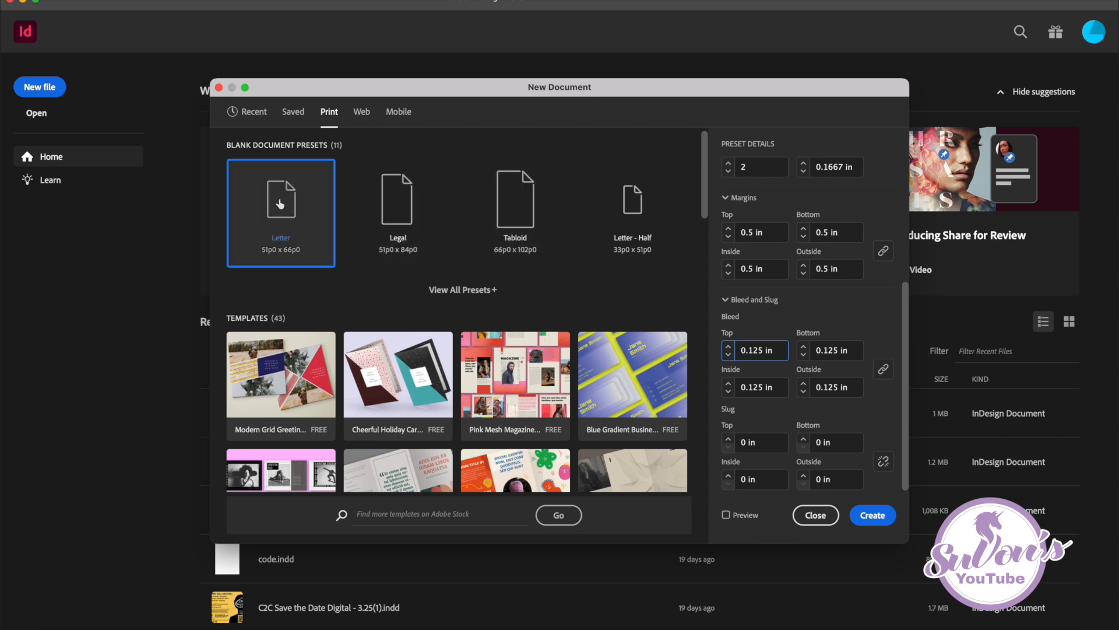
{"action": "left_click", "coordinate": [866, 522]}
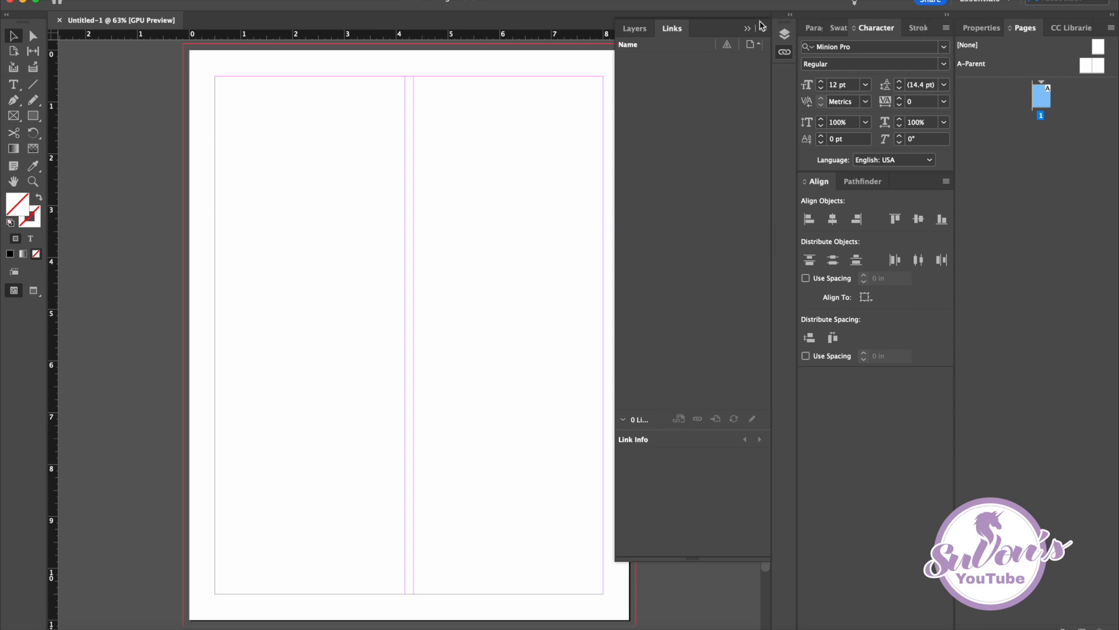
{"action": "left_click", "coordinate": [747, 28]}
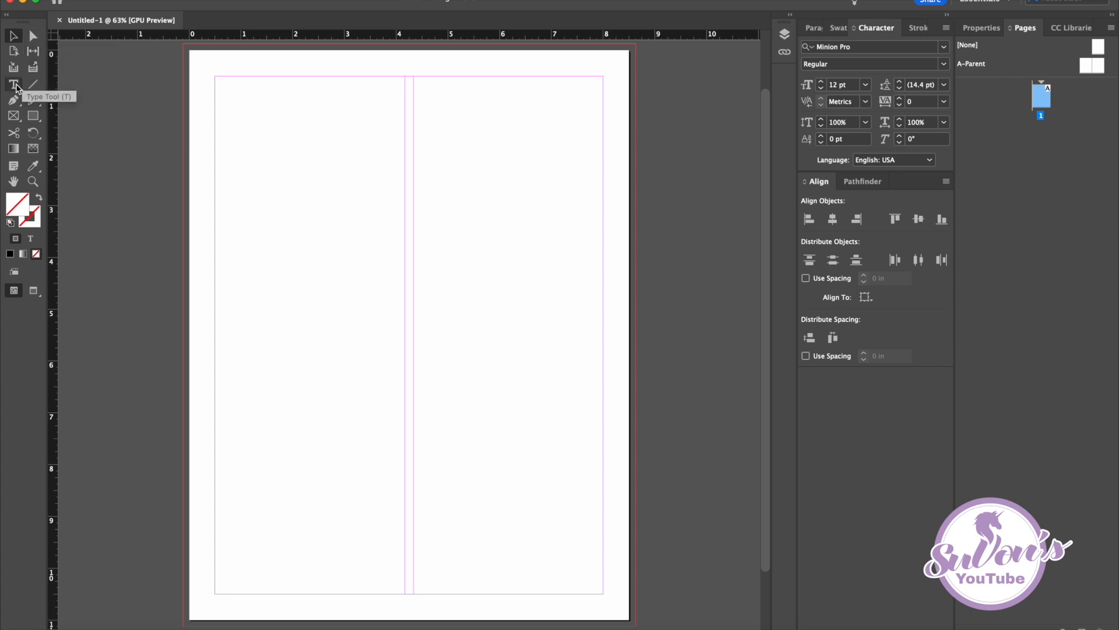
- Look over the transform and gradient tools and the available table, file and window commands
{"action": "left_click", "coordinate": [34, 135]}
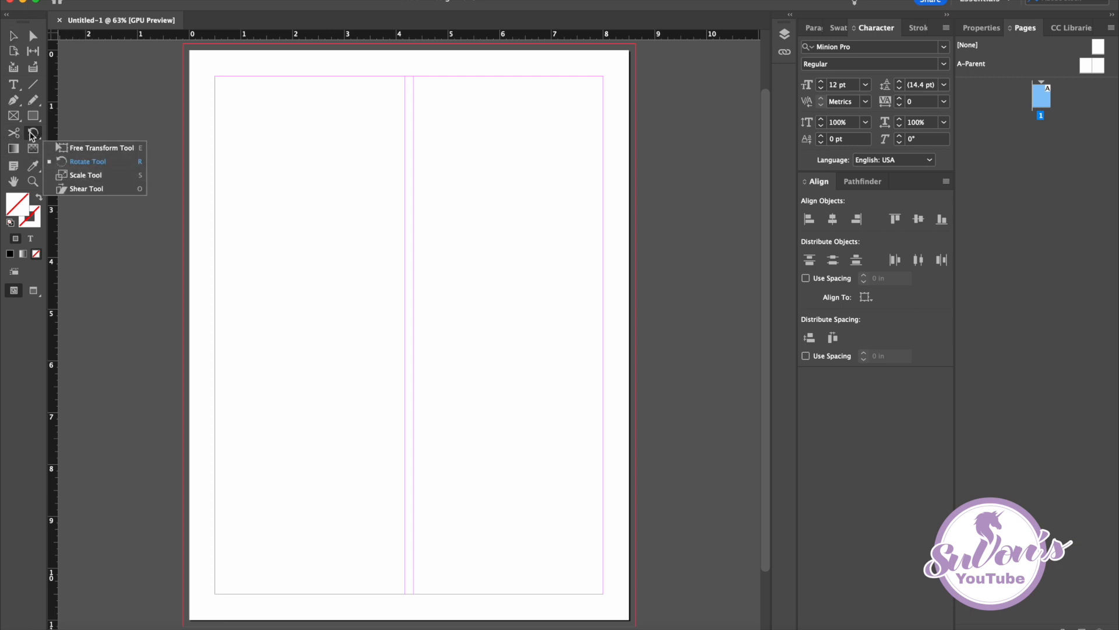
{"action": "left_click", "coordinate": [20, 211]}
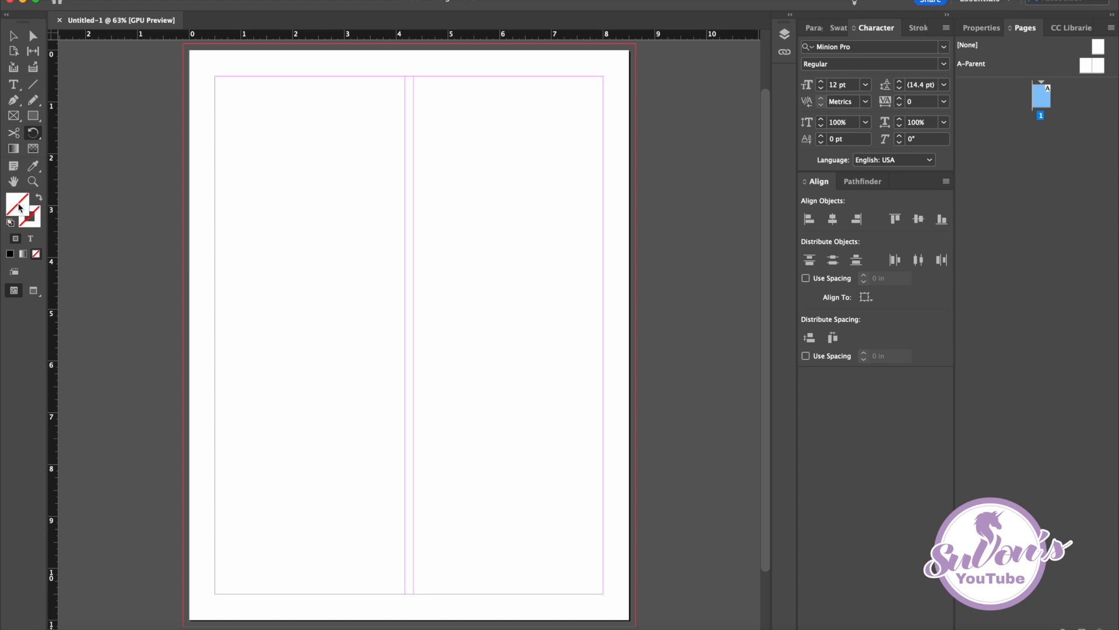
{"action": "left_click", "coordinate": [14, 150]}
{"action": "left_click", "coordinate": [83, 1]}
{"action": "mouse_move", "coordinate": [42, 1]}
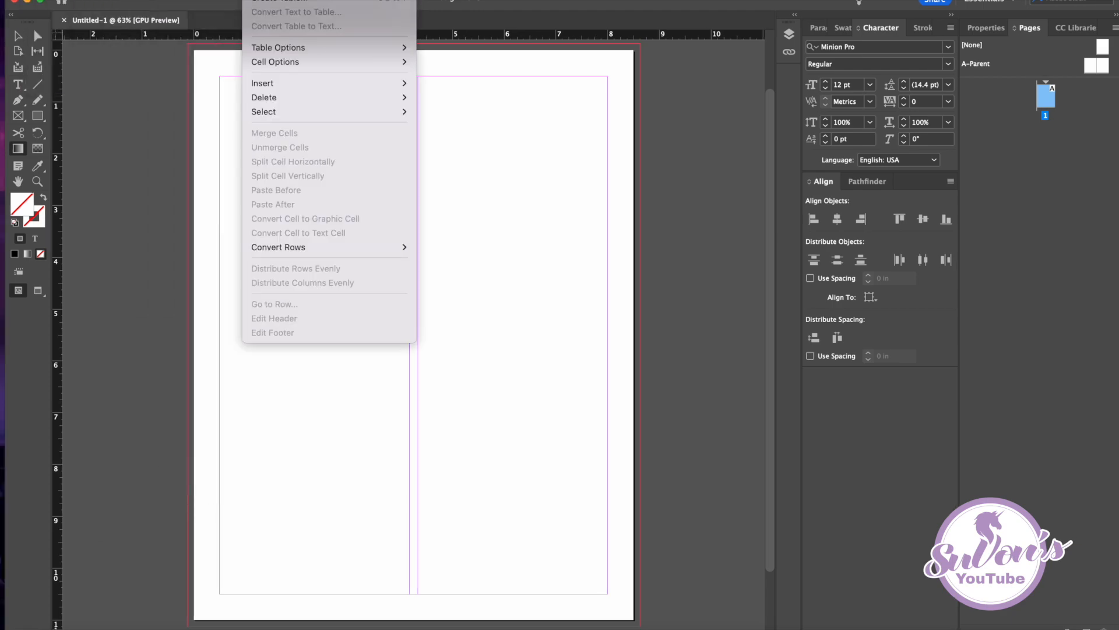
{"action": "mouse_move", "coordinate": [87, 1]}
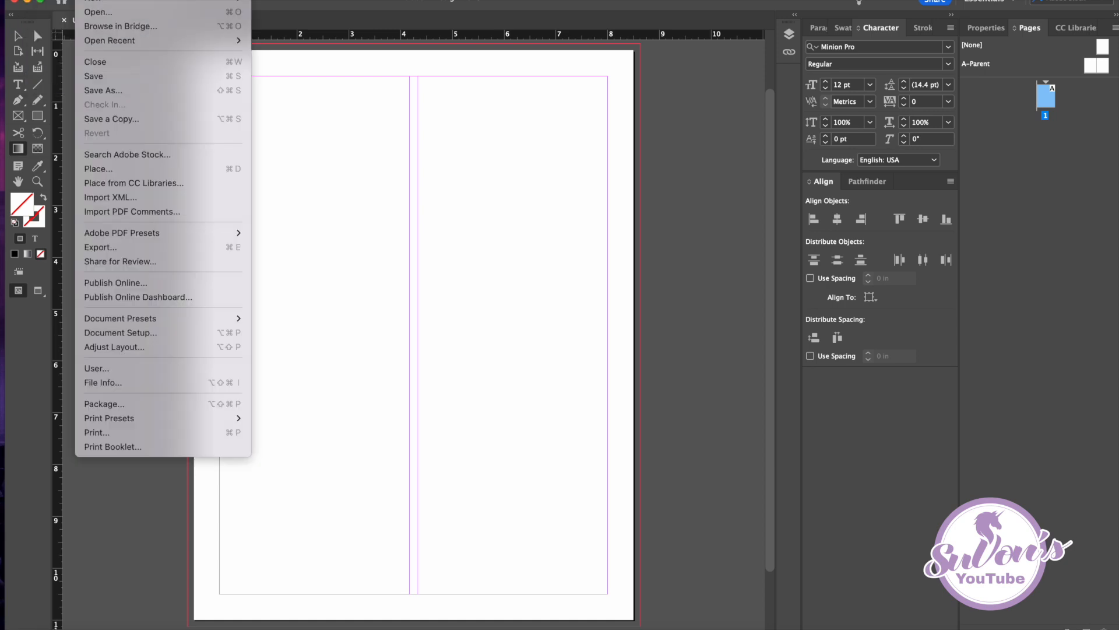
{"action": "mouse_move", "coordinate": [327, 1]}
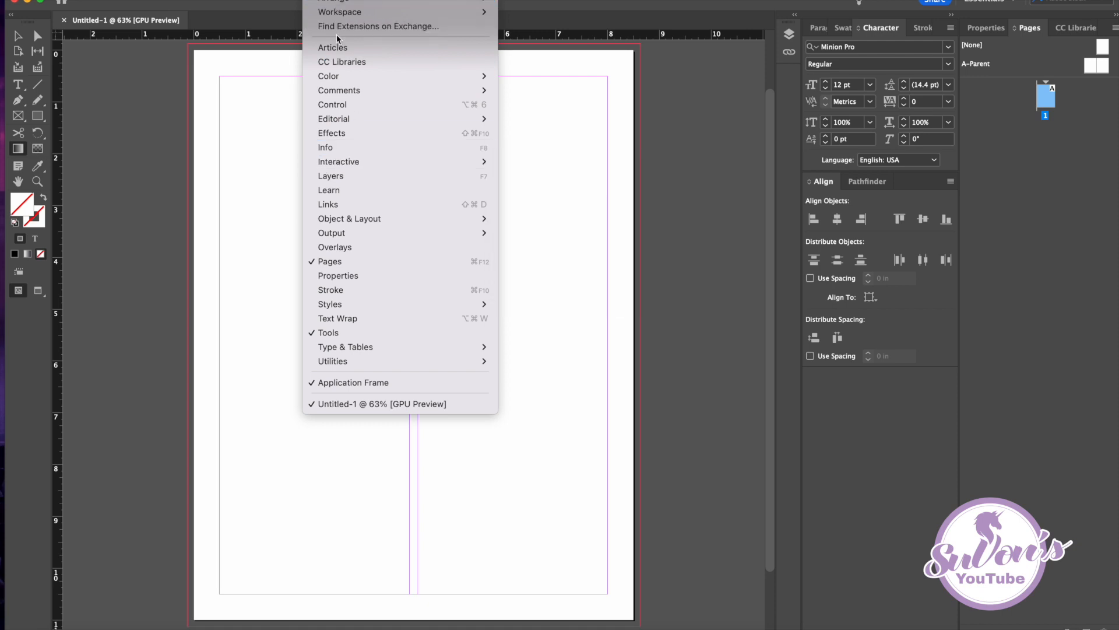
{"action": "mouse_move", "coordinate": [338, 223]}
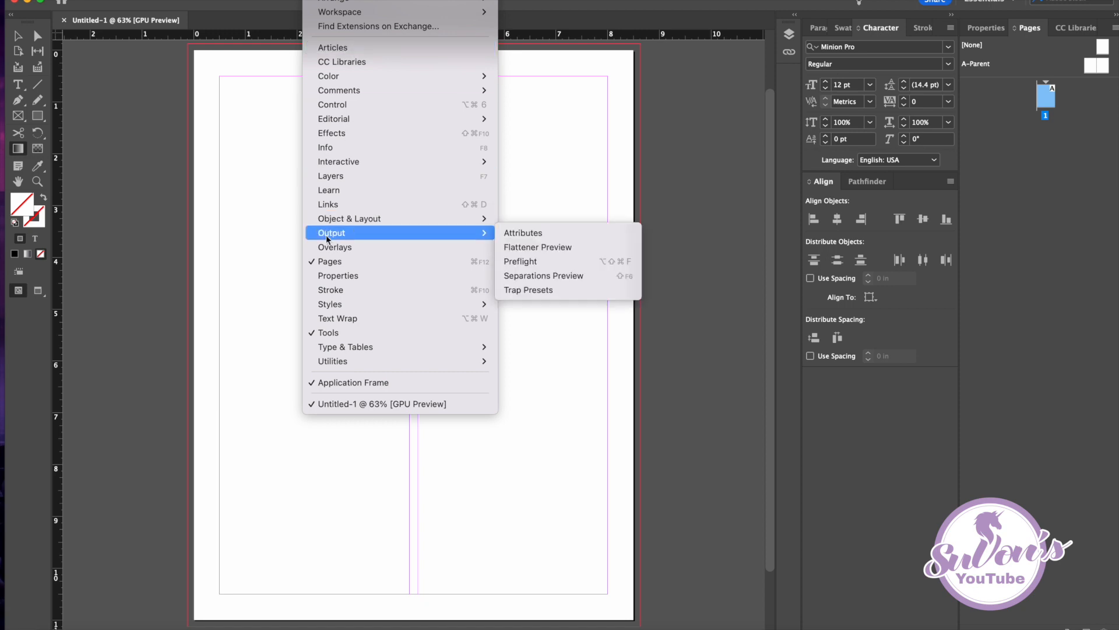
- Review the paragraph, character, swatch and stroke settings
{"action": "left_click", "coordinate": [885, 6]}
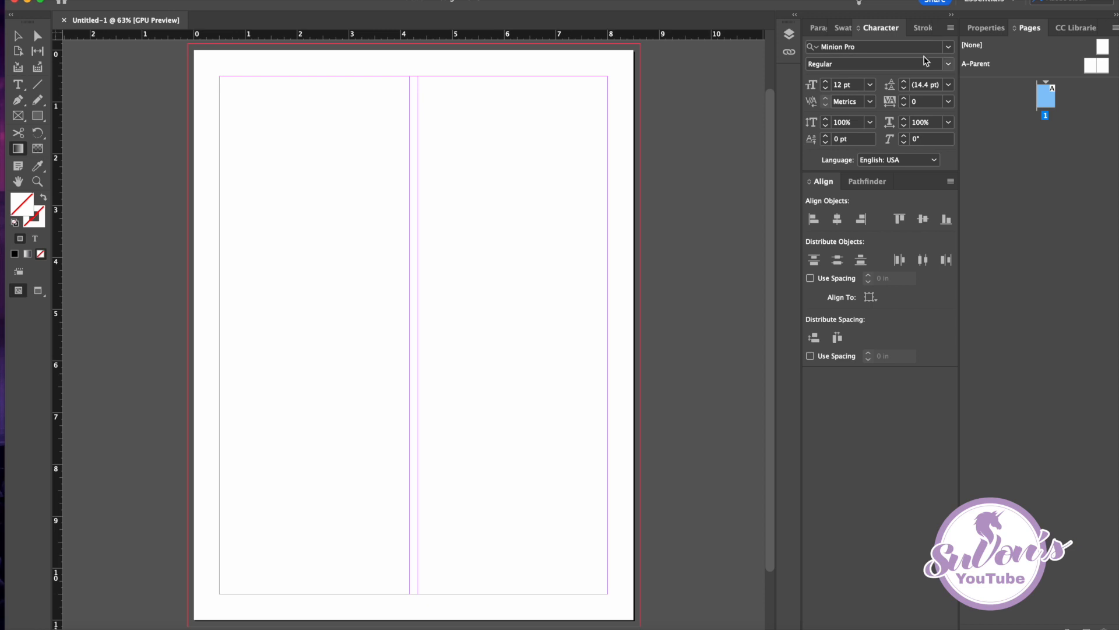
{"action": "left_click", "coordinate": [818, 30]}
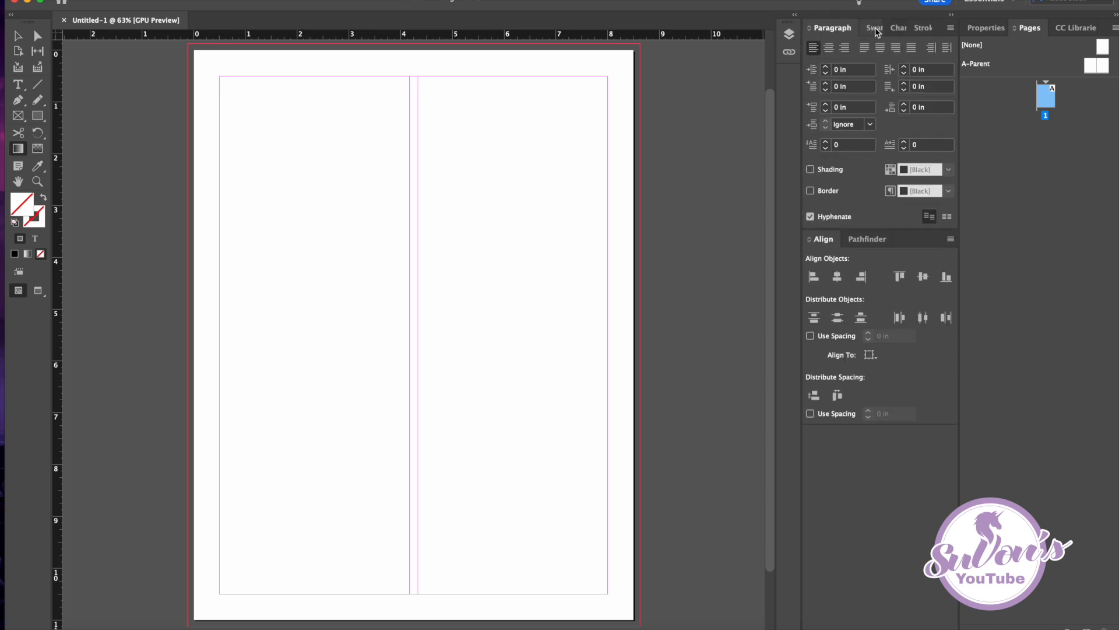
{"action": "left_click", "coordinate": [898, 27]}
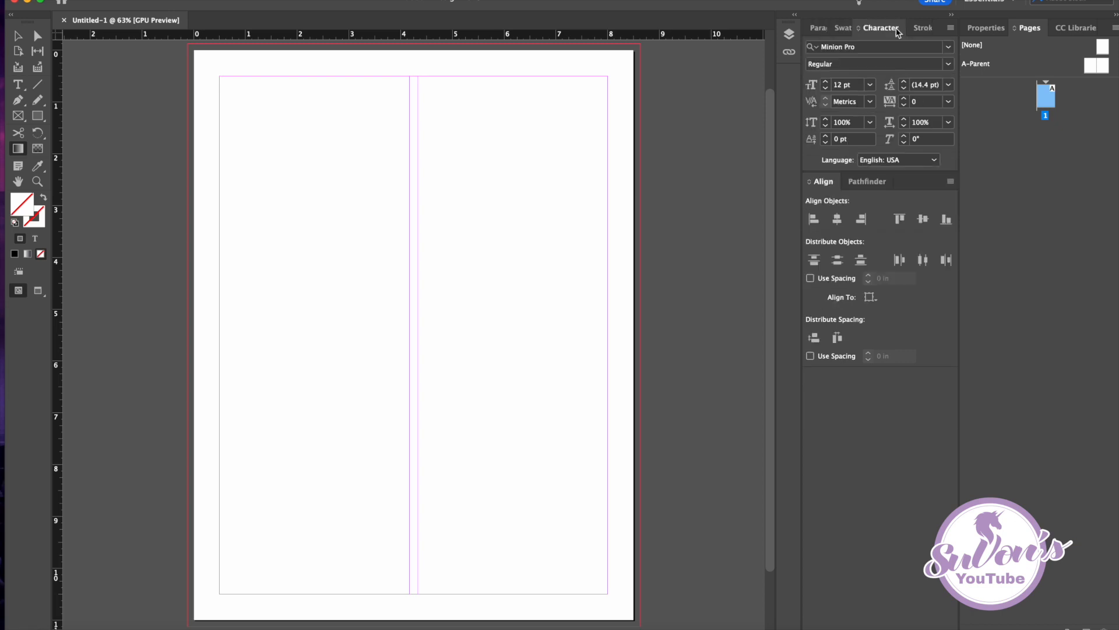
{"action": "left_click", "coordinate": [841, 29]}
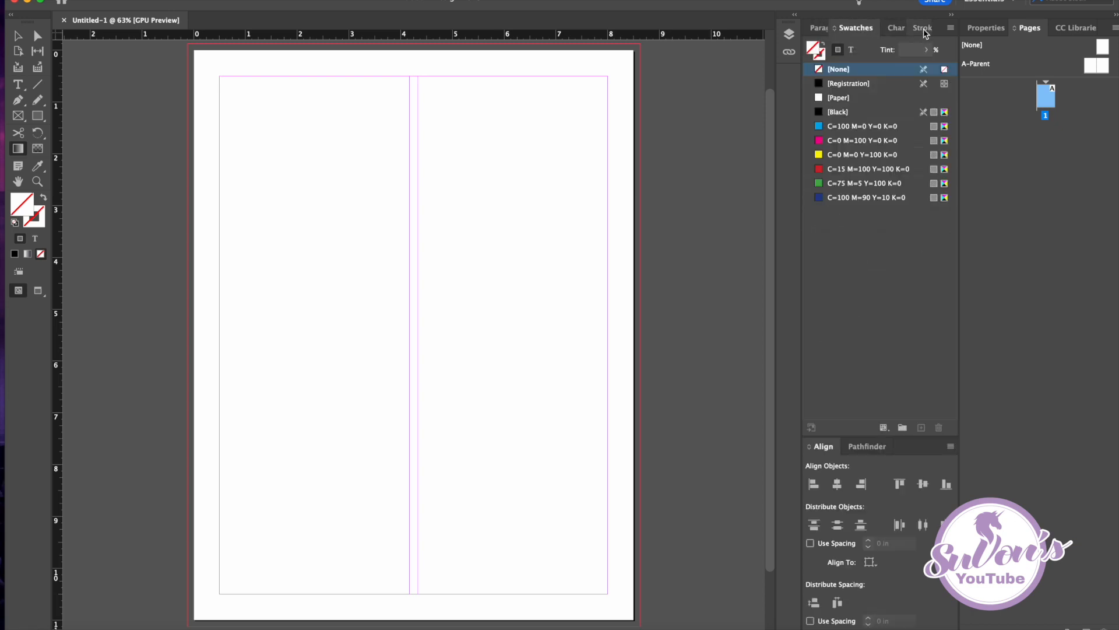
{"action": "left_click", "coordinate": [923, 27]}
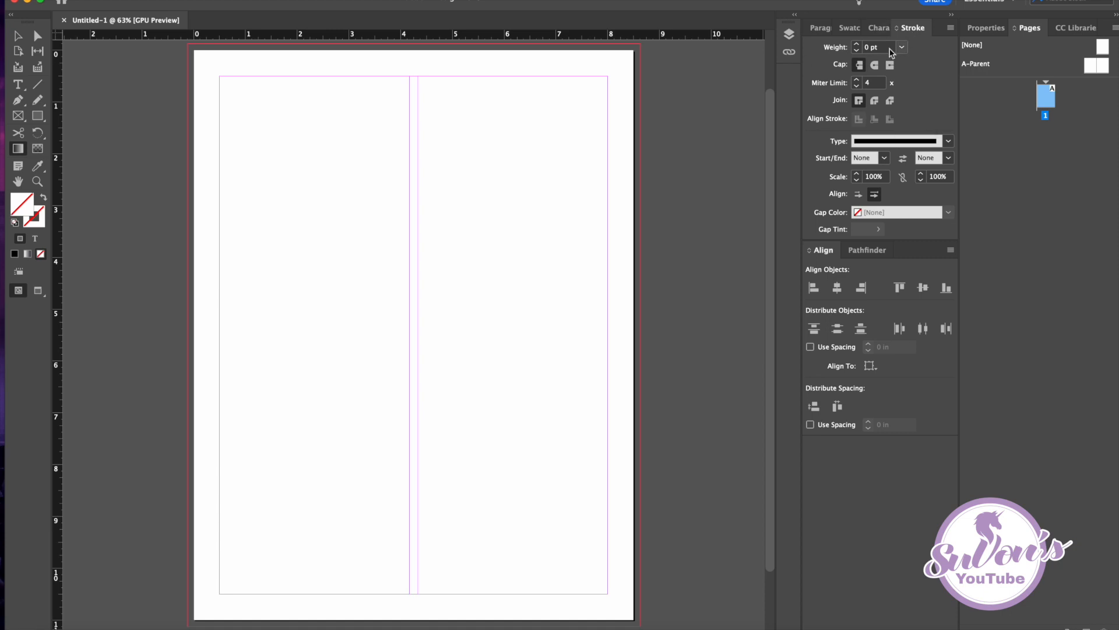
- Detach the Stroke panel from its group and dock it back in place
{"action": "mouse_move", "coordinate": [914, 29]}
{"action": "left_mouse_down"}
{"action": "mouse_move", "coordinate": [772, 102]}
{"action": "mouse_move", "coordinate": [767, 117]}
{"action": "left_mouse_up"}
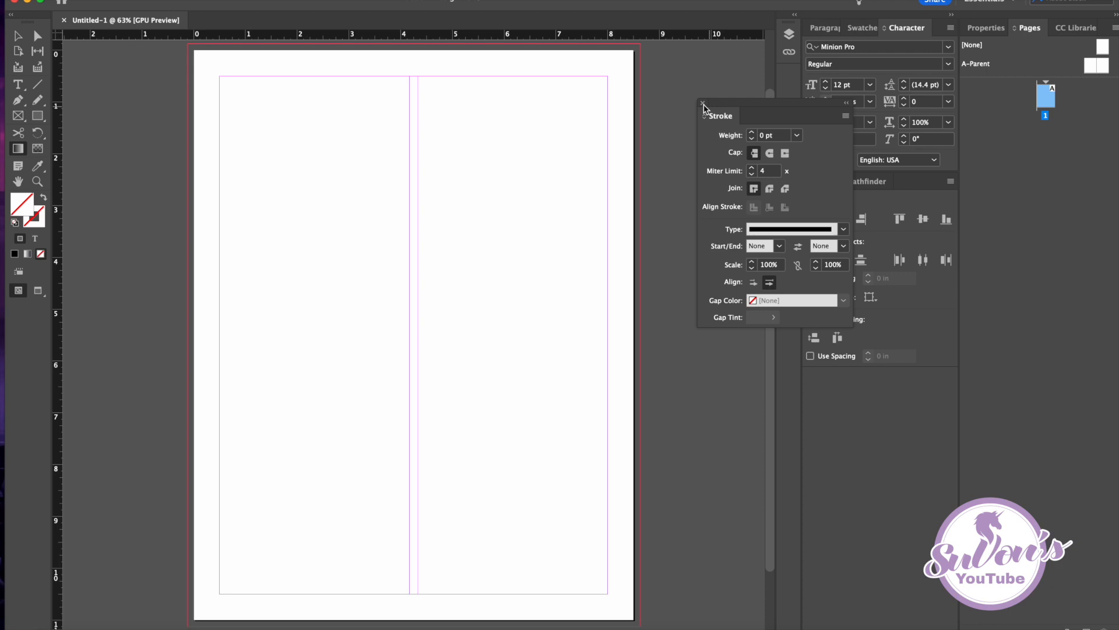
{"action": "left_click", "coordinate": [326, 2]}
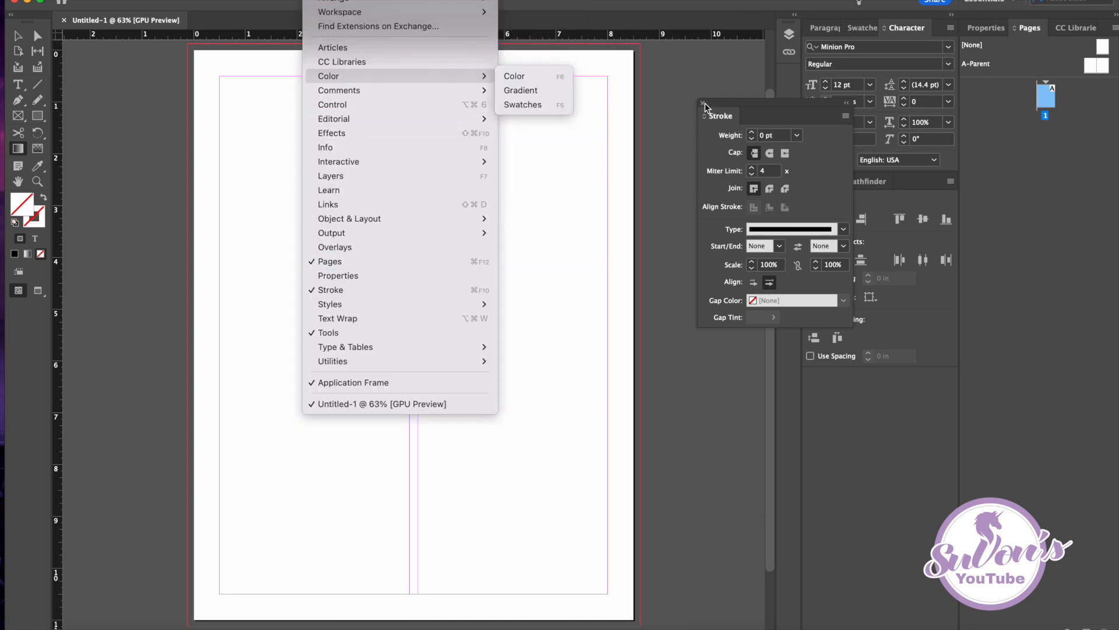
{"action": "left_click", "coordinate": [765, 103]}
{"action": "mouse_move", "coordinate": [772, 103]}
{"action": "left_mouse_down"}
{"action": "mouse_move", "coordinate": [875, 87]}
{"action": "mouse_move", "coordinate": [875, 122]}
{"action": "mouse_move", "coordinate": [876, 26]}
{"action": "left_mouse_up"}
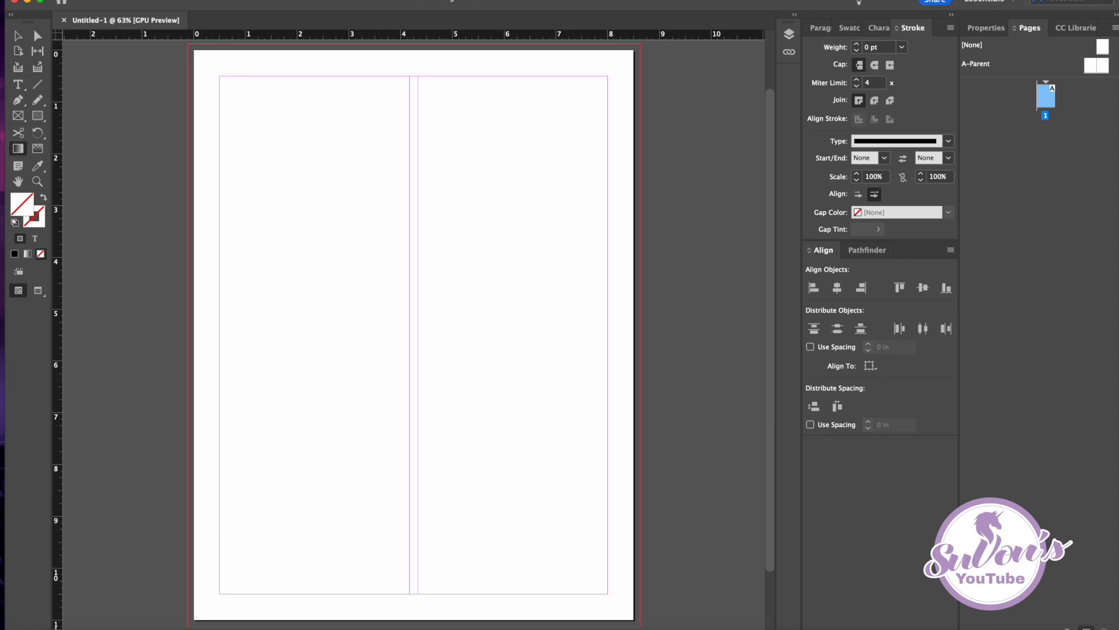
- Add six blank pages to the document after page 1
{"action": "left_click", "coordinate": [1086, 627]}
{"action": "left_click", "coordinate": [1086, 628]}
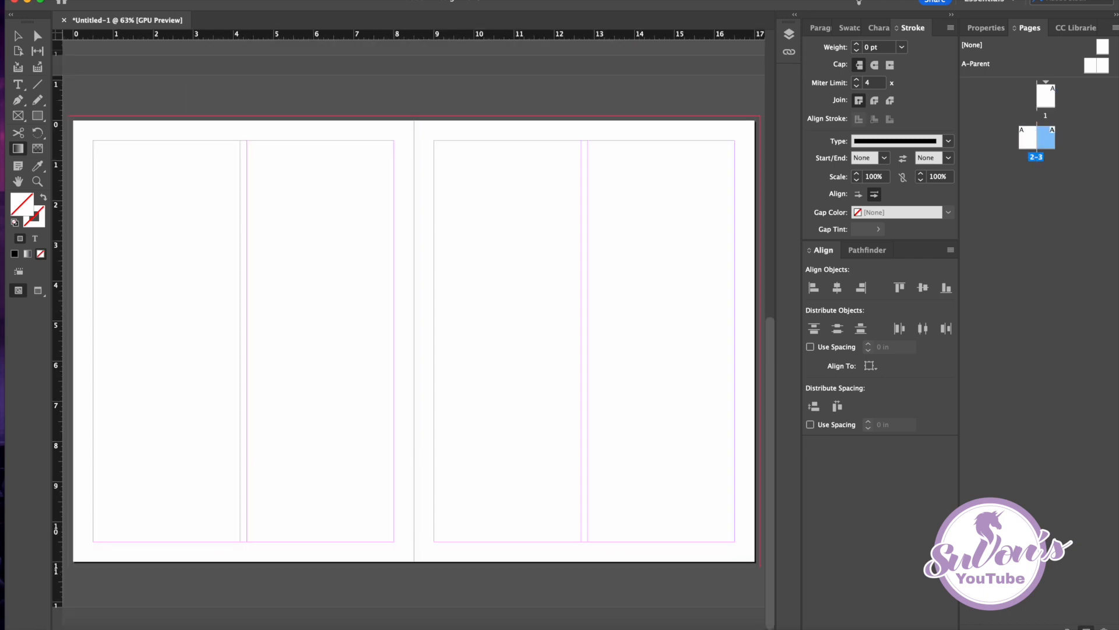
{"action": "left_click", "coordinate": [1085, 627]}
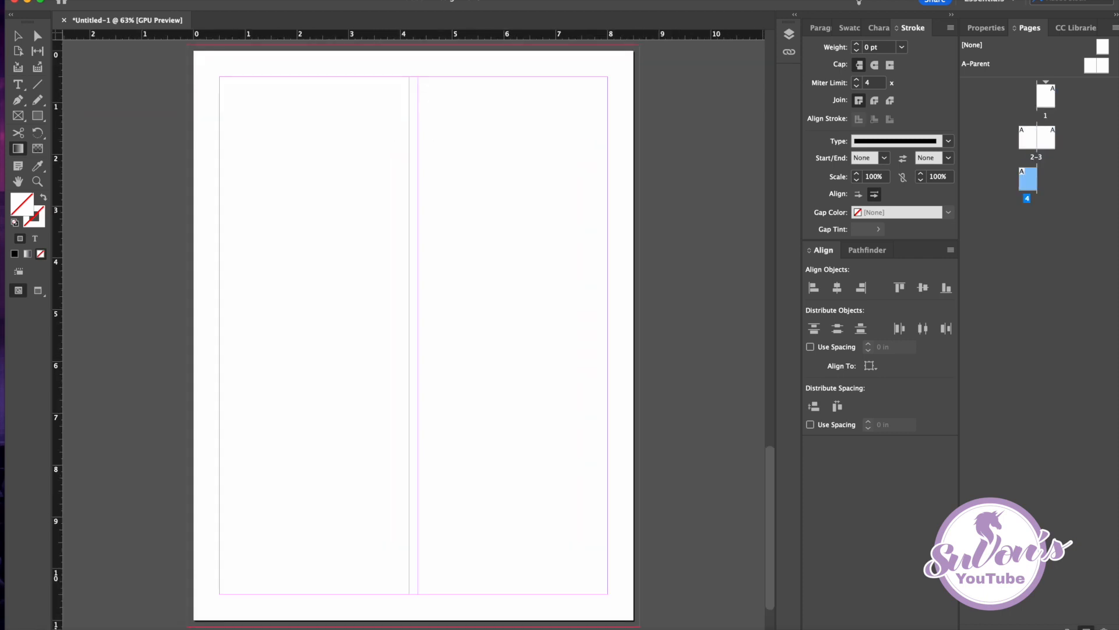
{"action": "left_click", "coordinate": [1086, 627]}
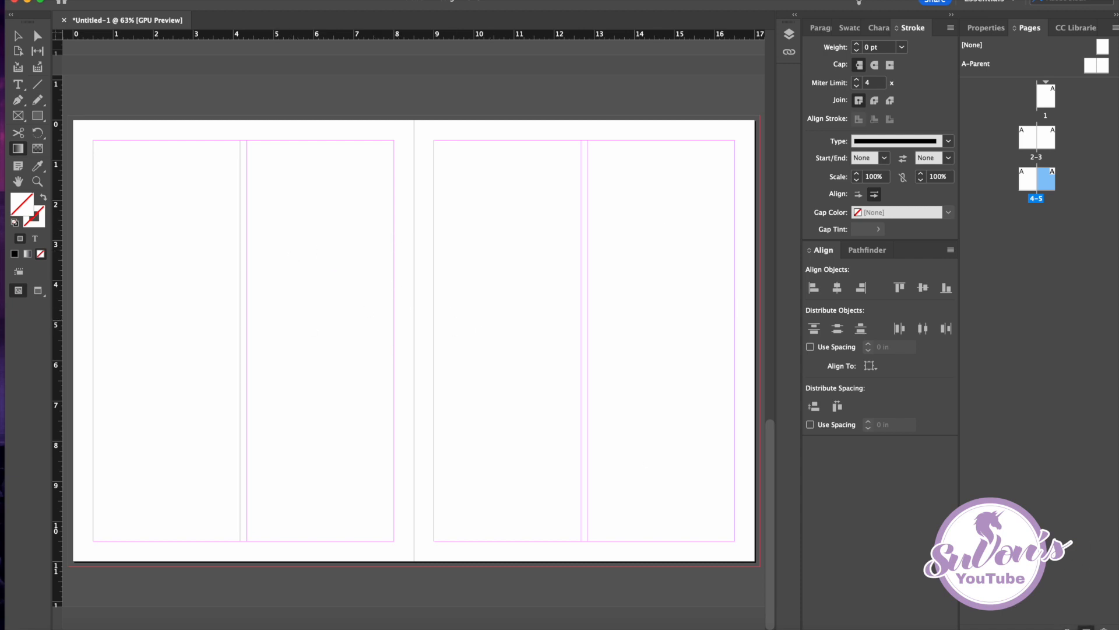
{"action": "left_click", "coordinate": [1085, 628]}
{"action": "left_click", "coordinate": [1085, 627]}
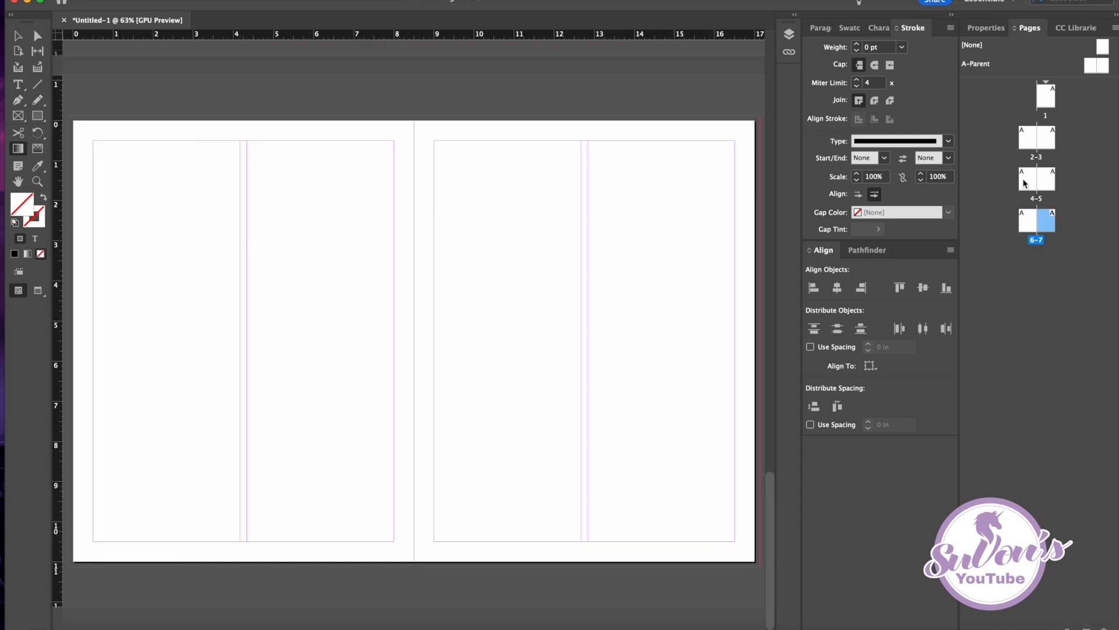
- Step through the individual page thumbnails of the document from page 1 to page 7
{"action": "left_click", "coordinate": [1023, 179]}
{"action": "left_click", "coordinate": [1048, 140]}
{"action": "left_click", "coordinate": [1027, 139]}
{"action": "left_click", "coordinate": [1051, 100]}
{"action": "left_click", "coordinate": [1049, 142]}
{"action": "left_click", "coordinate": [1027, 181]}
{"action": "left_click", "coordinate": [1048, 185]}
{"action": "left_click", "coordinate": [1045, 217]}
{"action": "left_click", "coordinate": [1023, 229]}
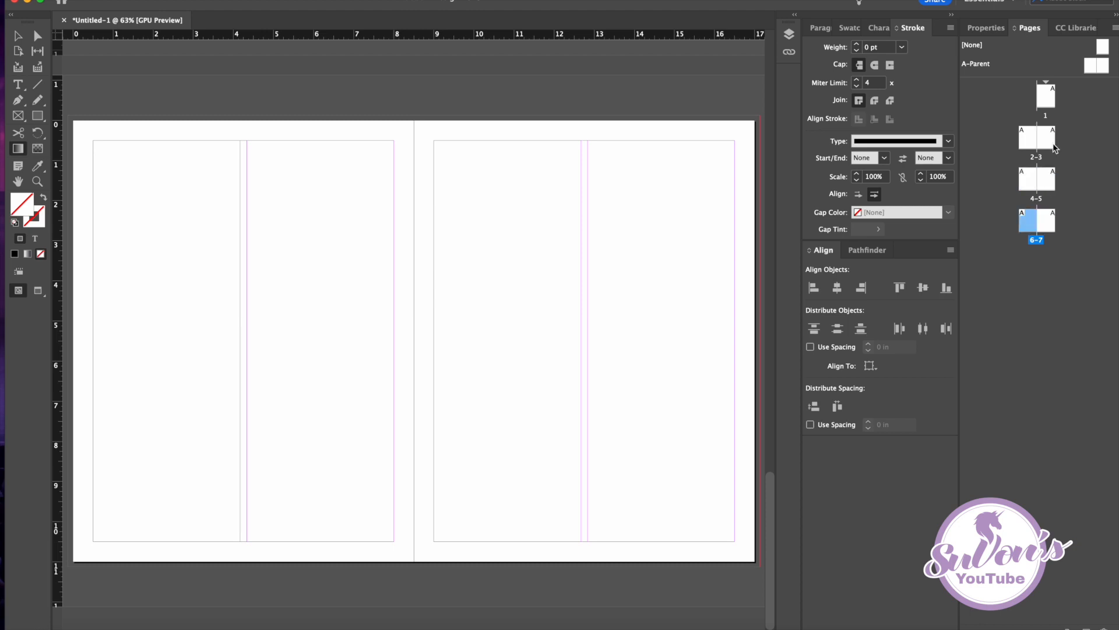
{"action": "left_click", "coordinate": [1045, 94]}
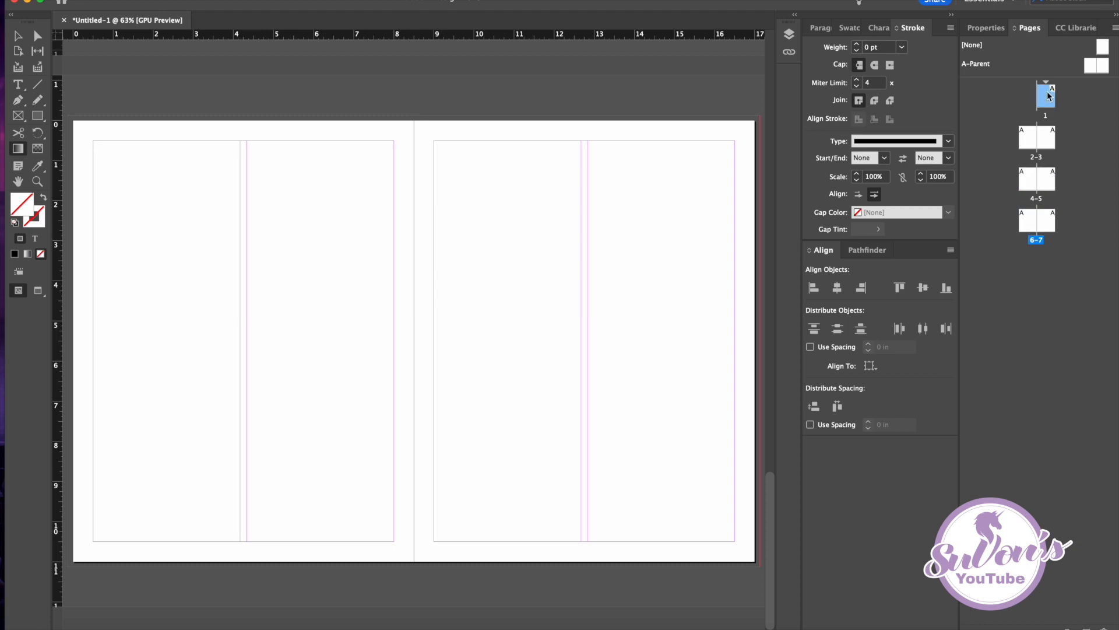
- Delete spreads 6-7, 4-5 and 2-3 from the document and select page 1
{"action": "left_click", "coordinate": [1036, 239]}
{"action": "left_click", "coordinate": [1103, 627]}
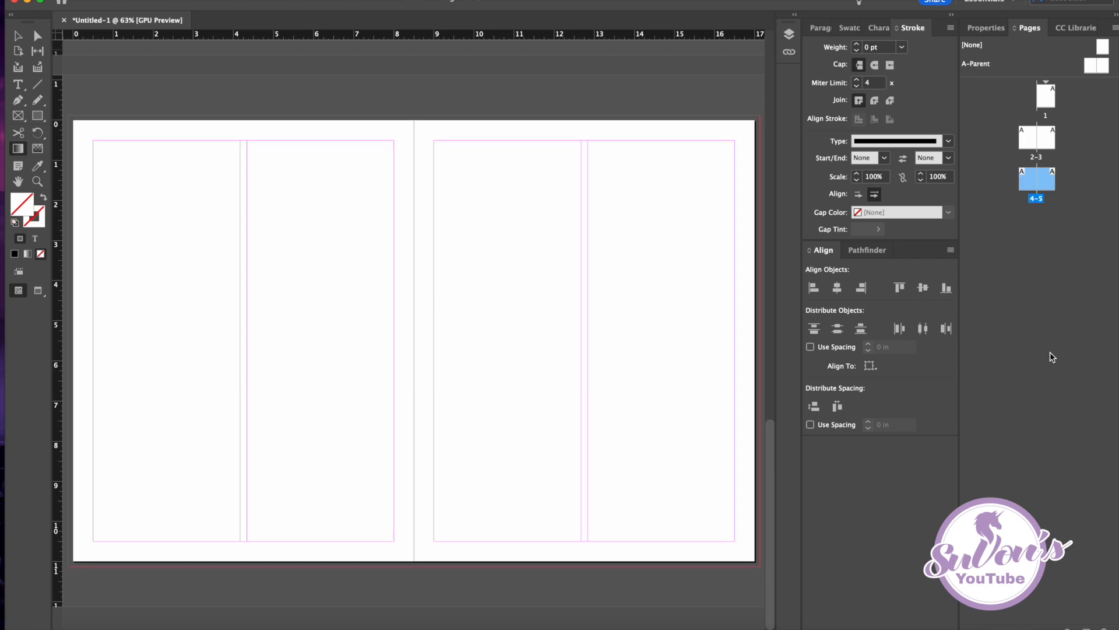
{"action": "left_click", "coordinate": [1103, 627]}
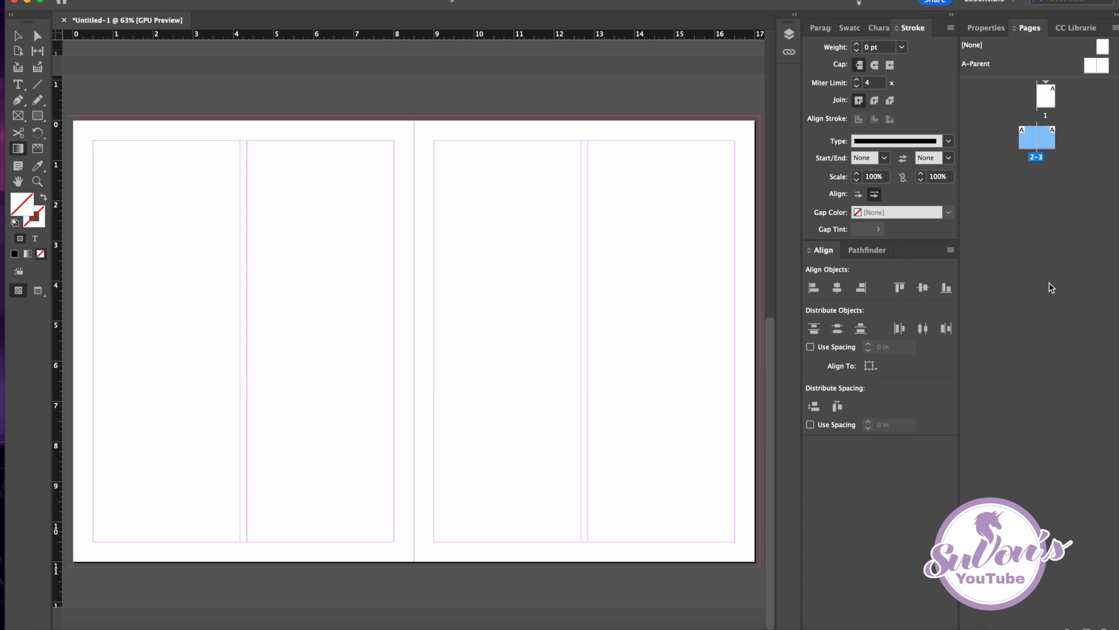
{"action": "left_click", "coordinate": [1103, 626]}
{"action": "left_click", "coordinate": [1045, 103]}
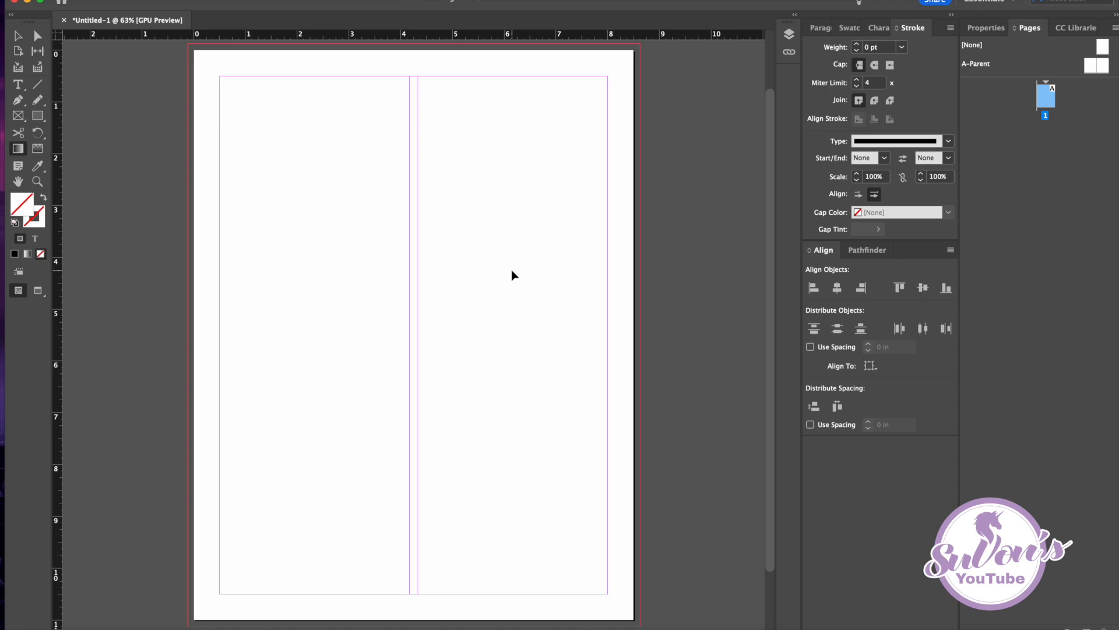
- Show the Links panel and collapse it again
{"action": "left_click", "coordinate": [788, 51]}
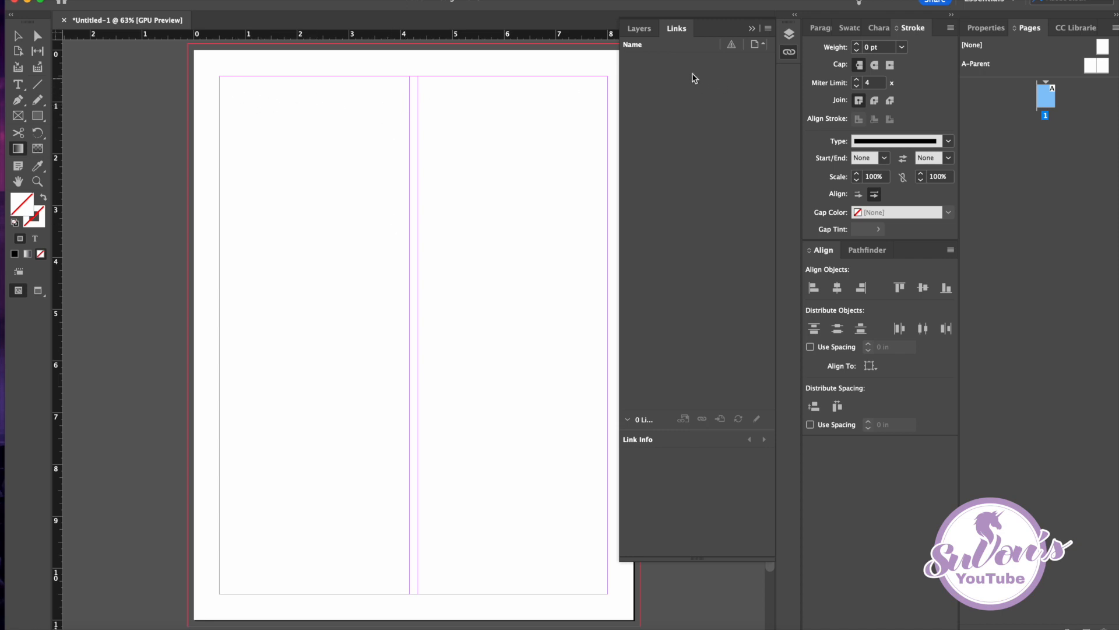
{"action": "left_click", "coordinate": [752, 28]}
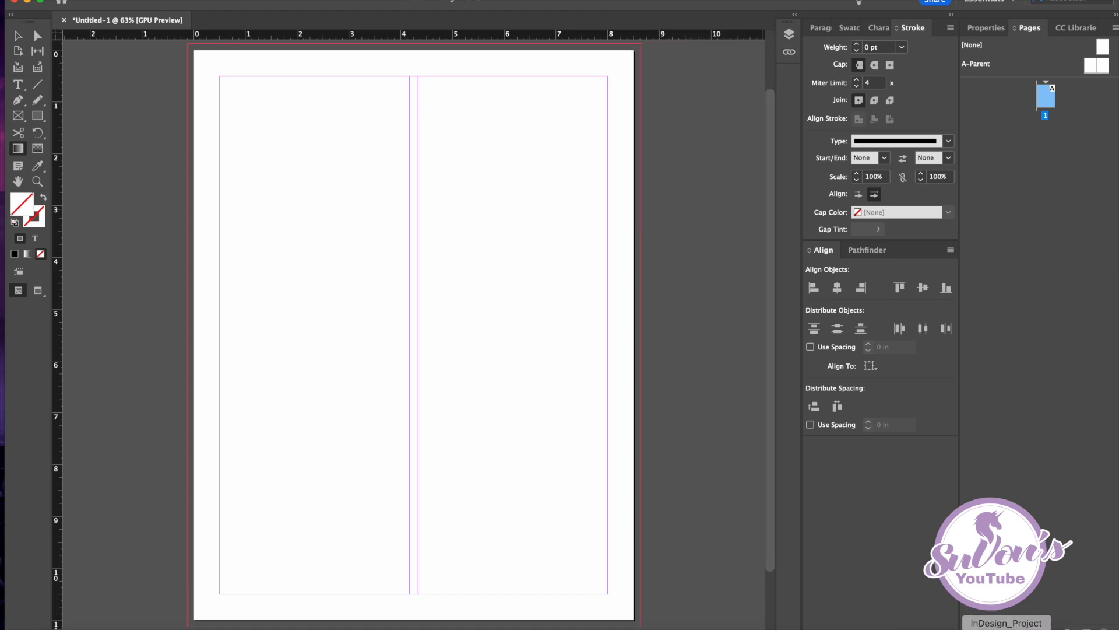
- Open the InDesign_Project folder in Finder and look at its Images folder, the Sample_Text file and Image_1.jpg
{"action": "left_click", "coordinate": [1006, 628]}
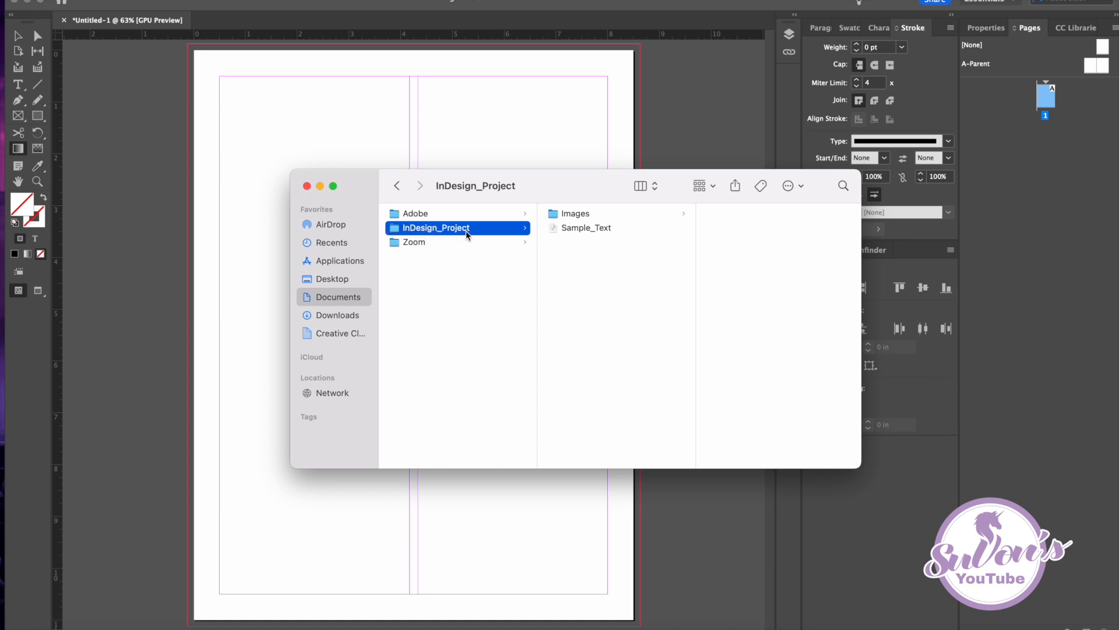
{"action": "left_click", "coordinate": [573, 217]}
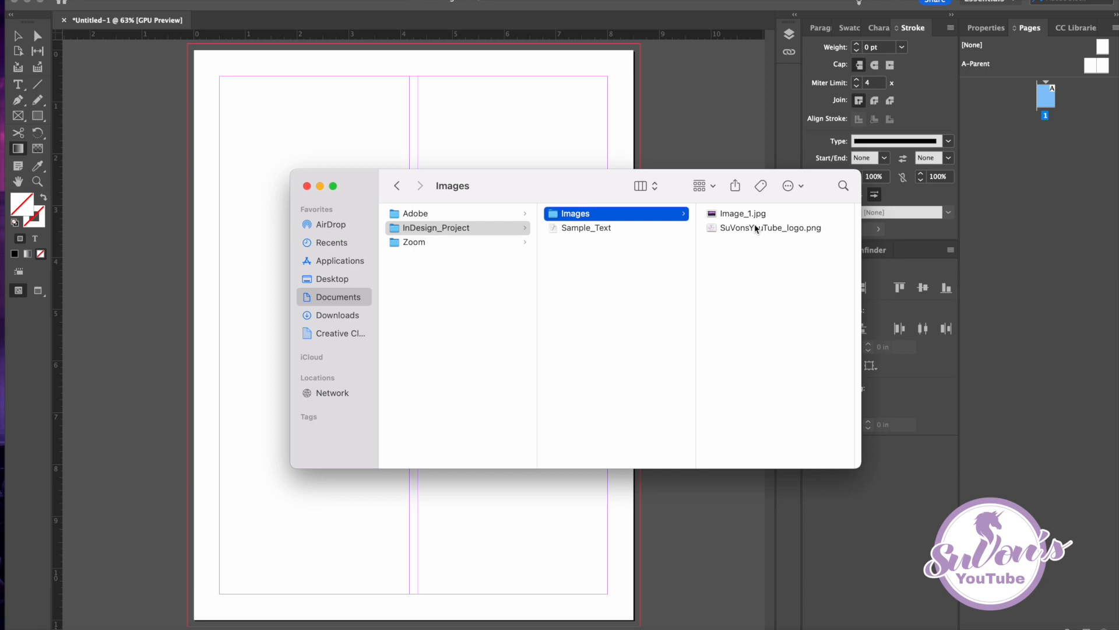
{"action": "left_click", "coordinate": [579, 231]}
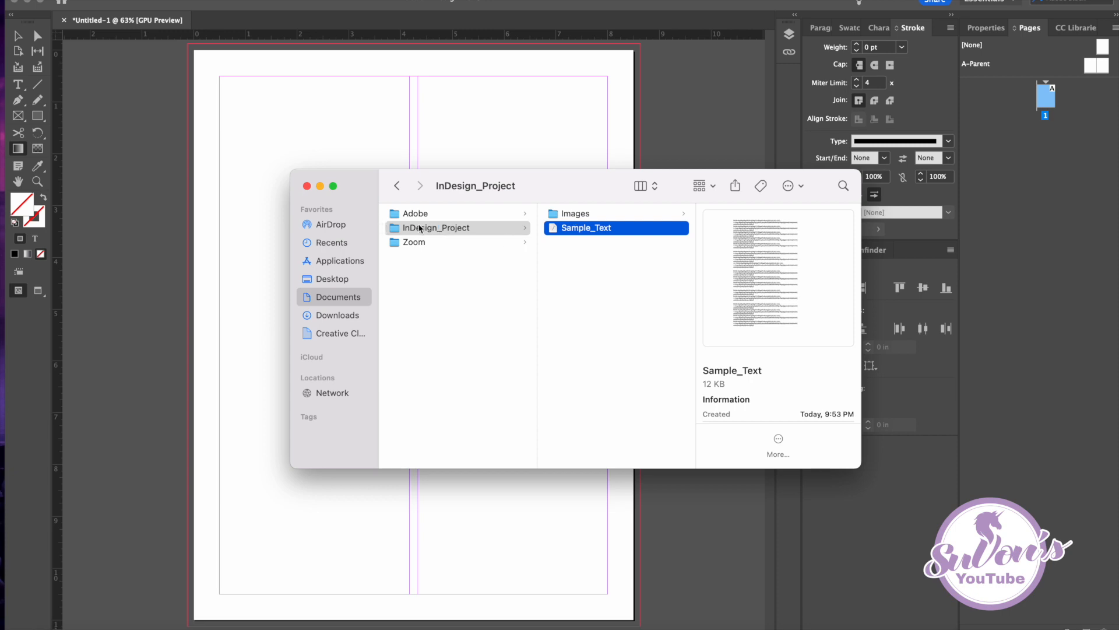
{"action": "left_click", "coordinate": [576, 214]}
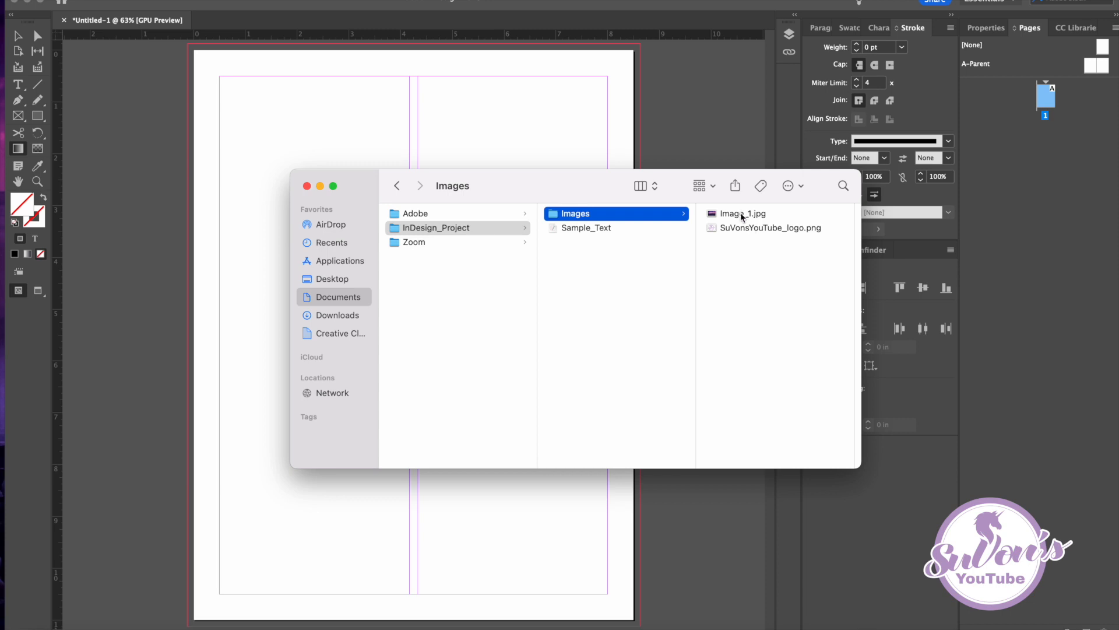
{"action": "left_click", "coordinate": [741, 214]}
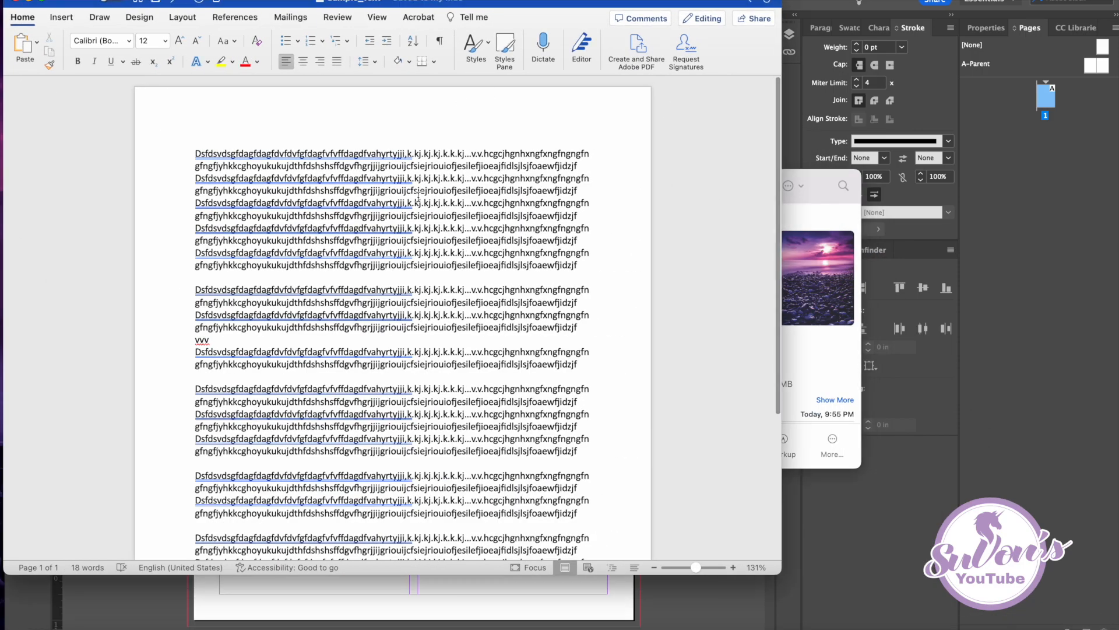
- Look through the Sample_Text document in Word and put the Word and Finder windows away to return to InDesign
{"action": "double_click", "coordinate": [415, 201]}
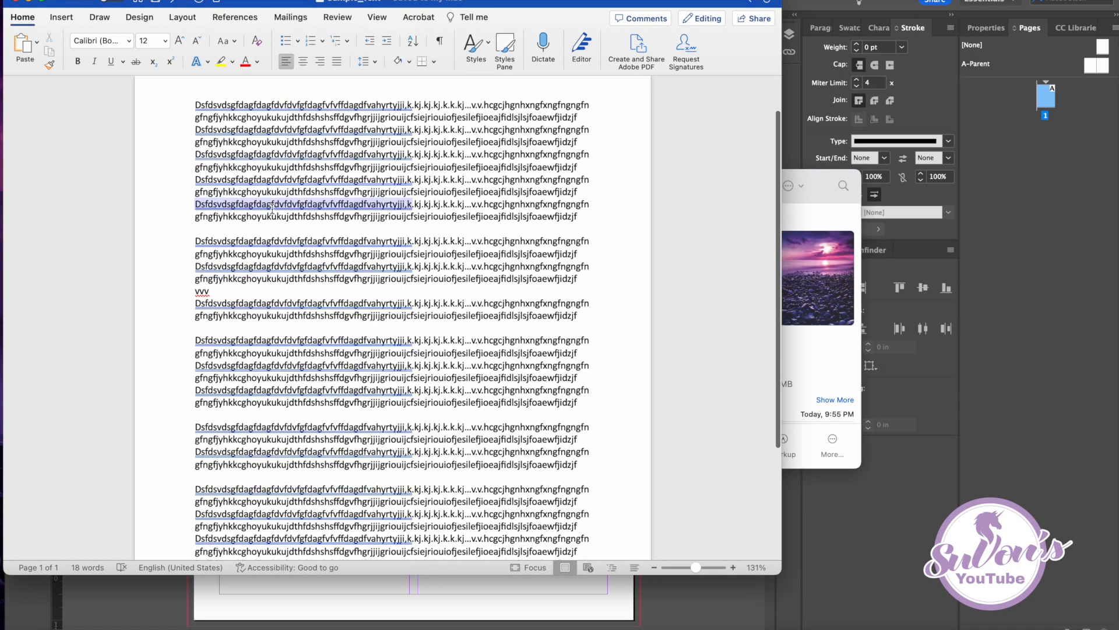
{"action": "scroll", "coordinate": [272, 209], "scroll_direction": "down", "scroll_amount": 5}
{"action": "scroll", "coordinate": [274, 208], "scroll_direction": "up", "scroll_amount": 6}
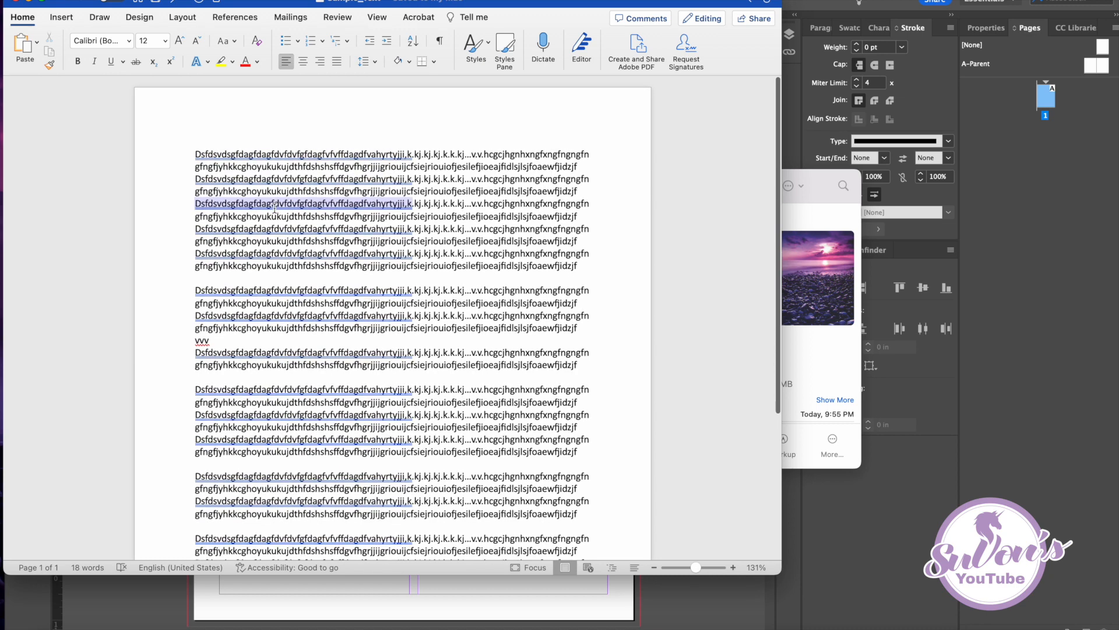
{"action": "scroll", "coordinate": [280, 208], "scroll_direction": "down", "scroll_amount": 1}
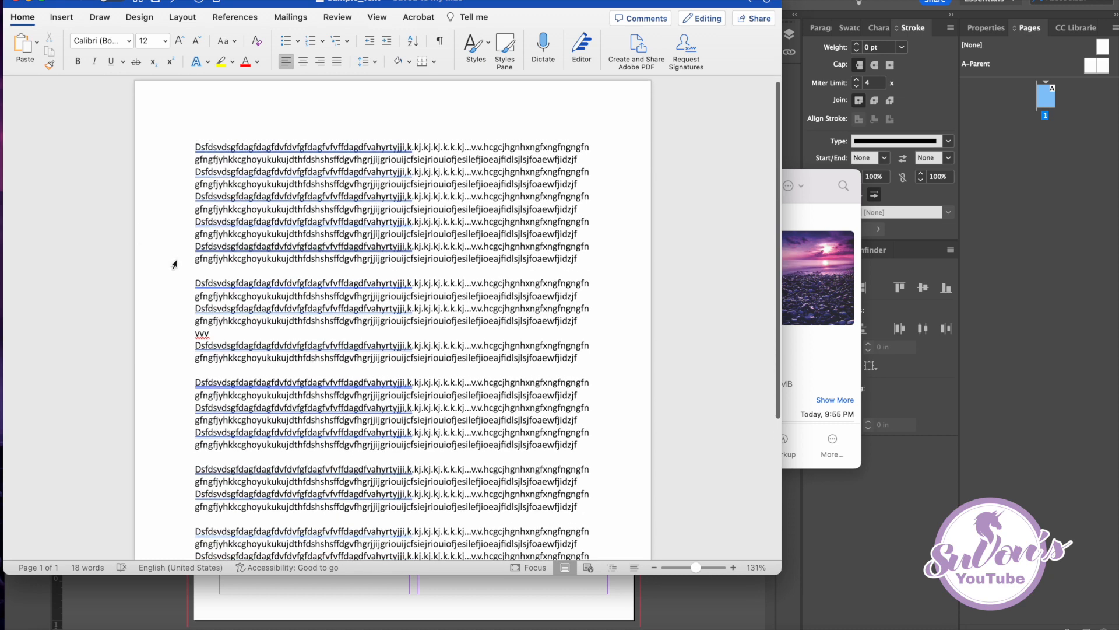
{"action": "scroll", "coordinate": [280, 397], "scroll_direction": "down", "scroll_amount": 3}
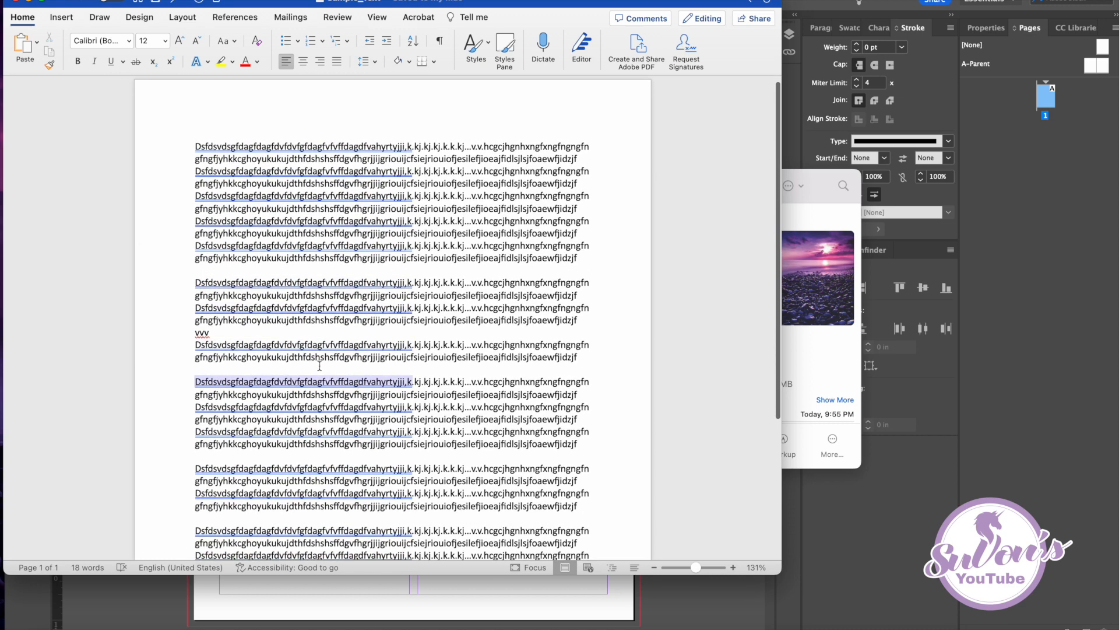
{"action": "scroll", "coordinate": [331, 457], "scroll_direction": "up", "scroll_amount": 2}
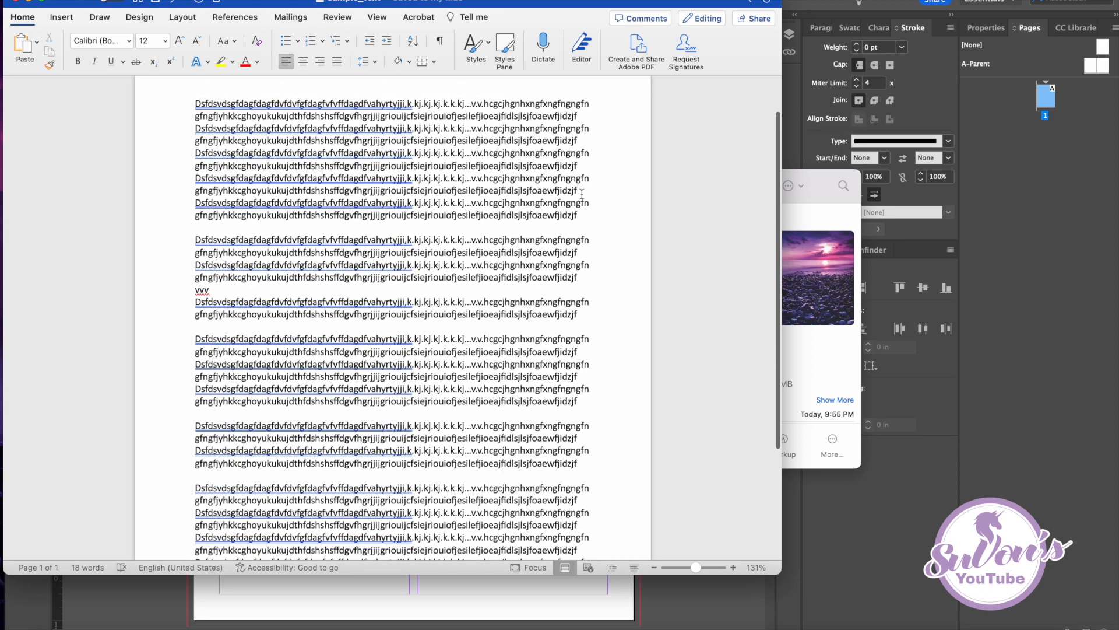
{"action": "scroll", "coordinate": [441, 190], "scroll_direction": "up", "scroll_amount": 3}
{"action": "scroll", "coordinate": [442, 190], "scroll_direction": "down", "scroll_amount": 3}
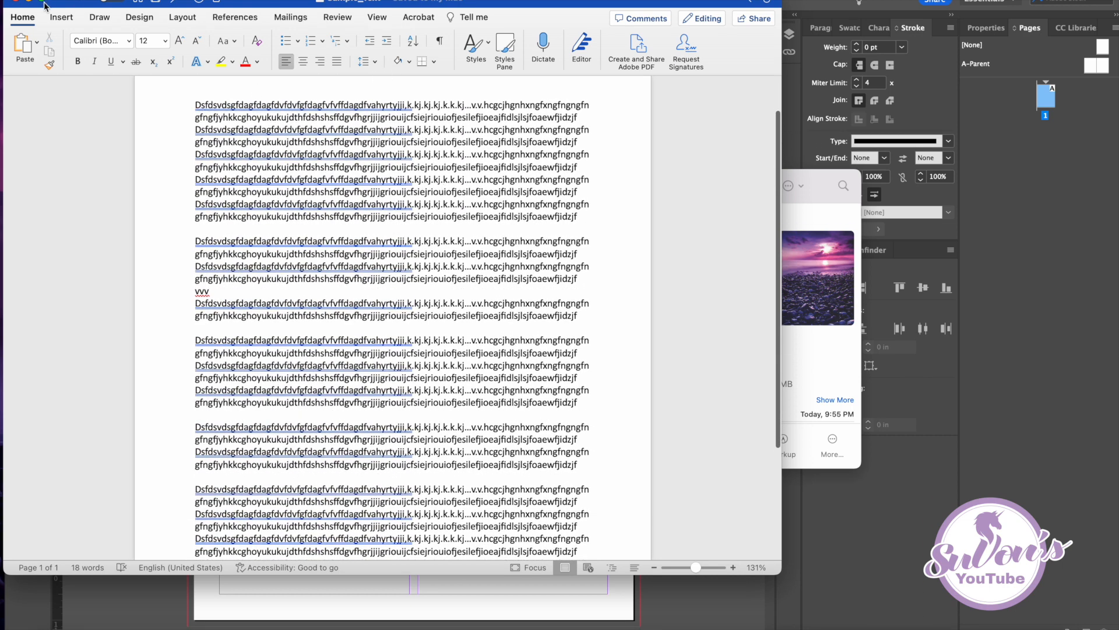
{"action": "left_click", "coordinate": [28, 0]}
{"action": "left_click_drag", "start_coordinate": [543, 180], "coordinate": [655, 183]}
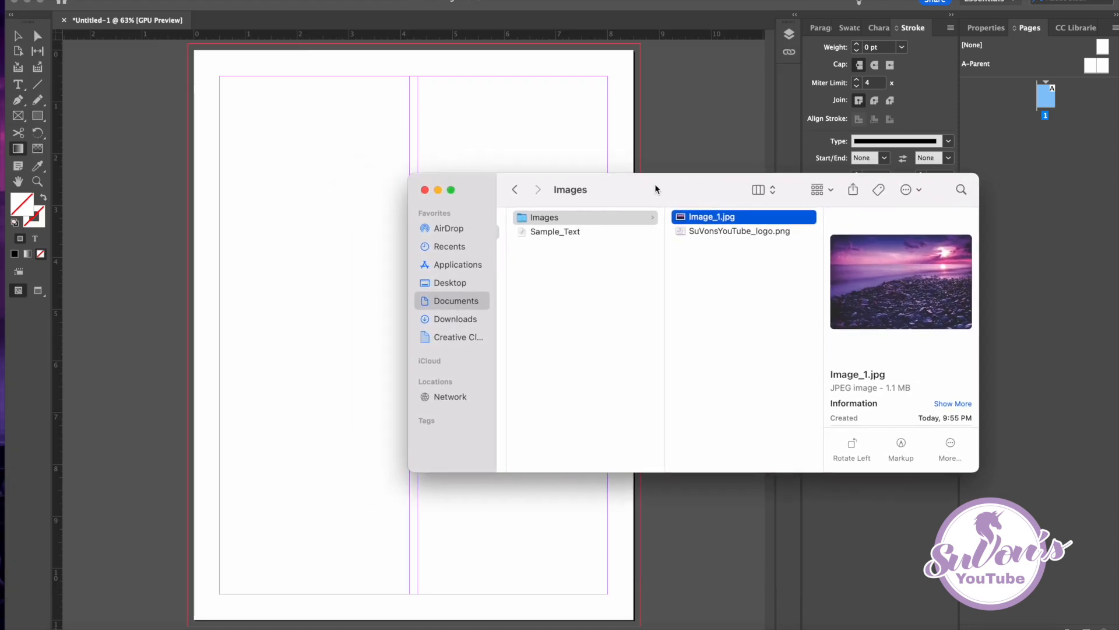
{"action": "left_click", "coordinate": [437, 190]}
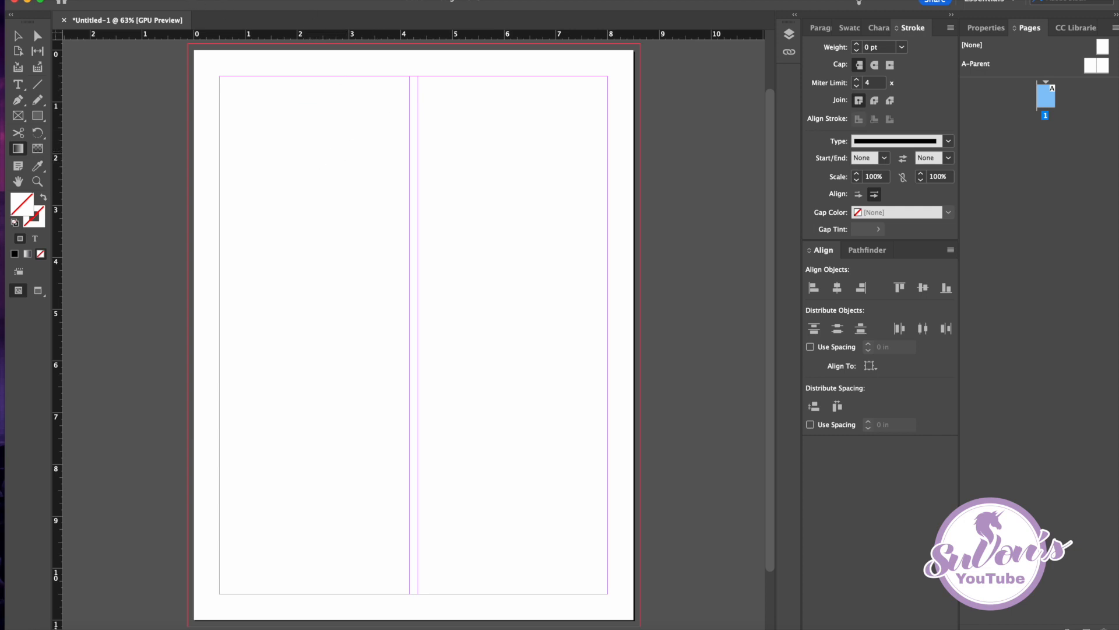
- Place Image_1.jpg from the Images folder of Documents/InDesign_Project in the upper part of page 1, about 4 in wide
{"action": "left_click", "coordinate": [88, 0]}
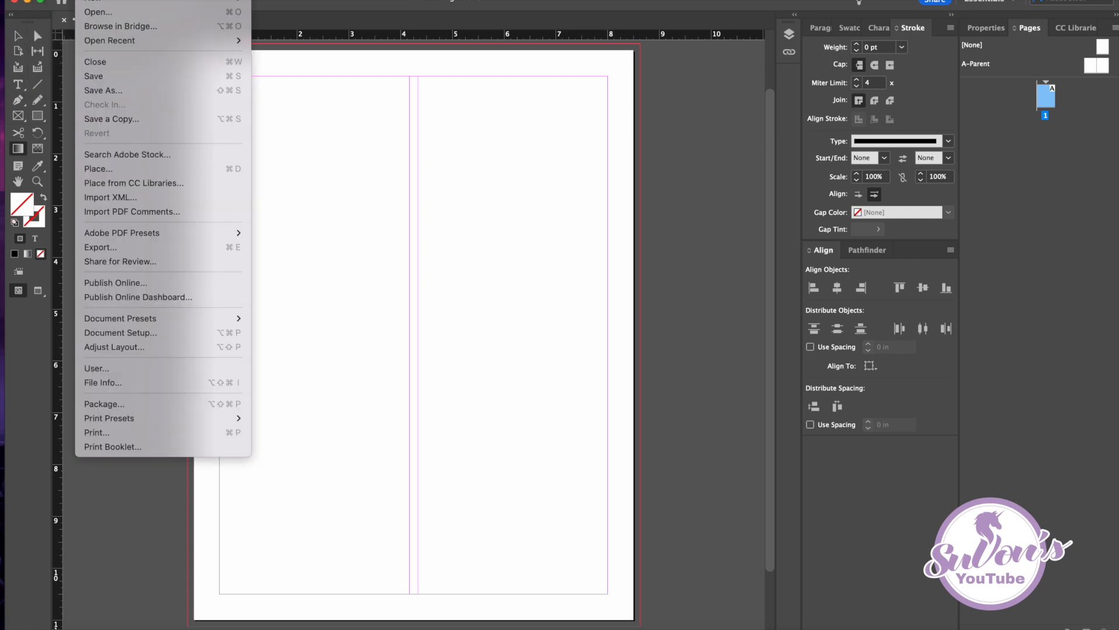
{"action": "left_click", "coordinate": [98, 170]}
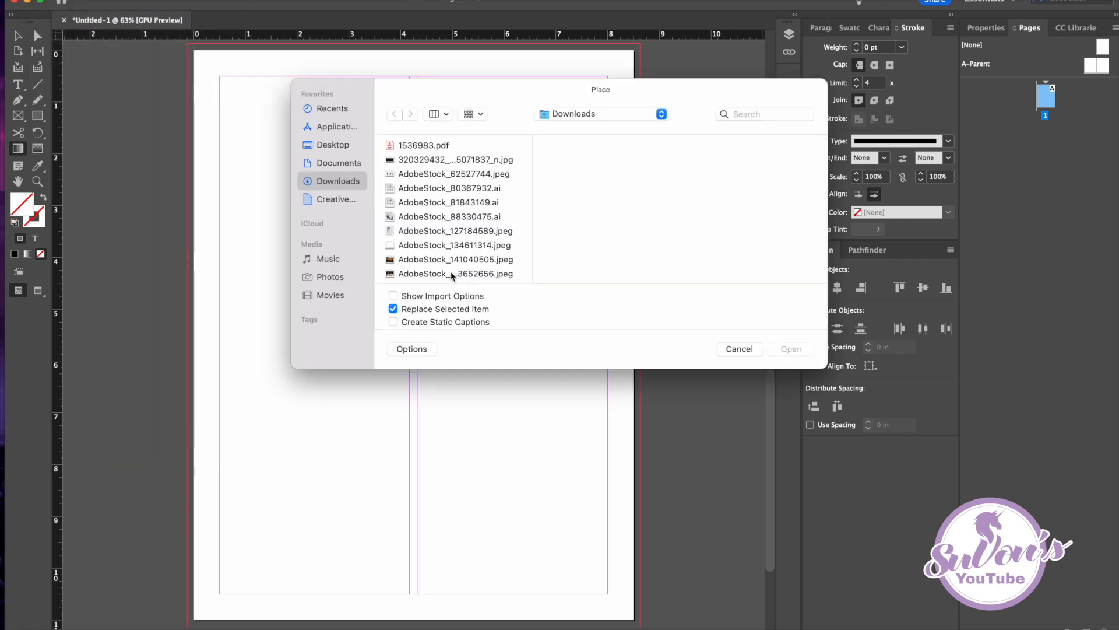
{"action": "left_click", "coordinate": [343, 163]}
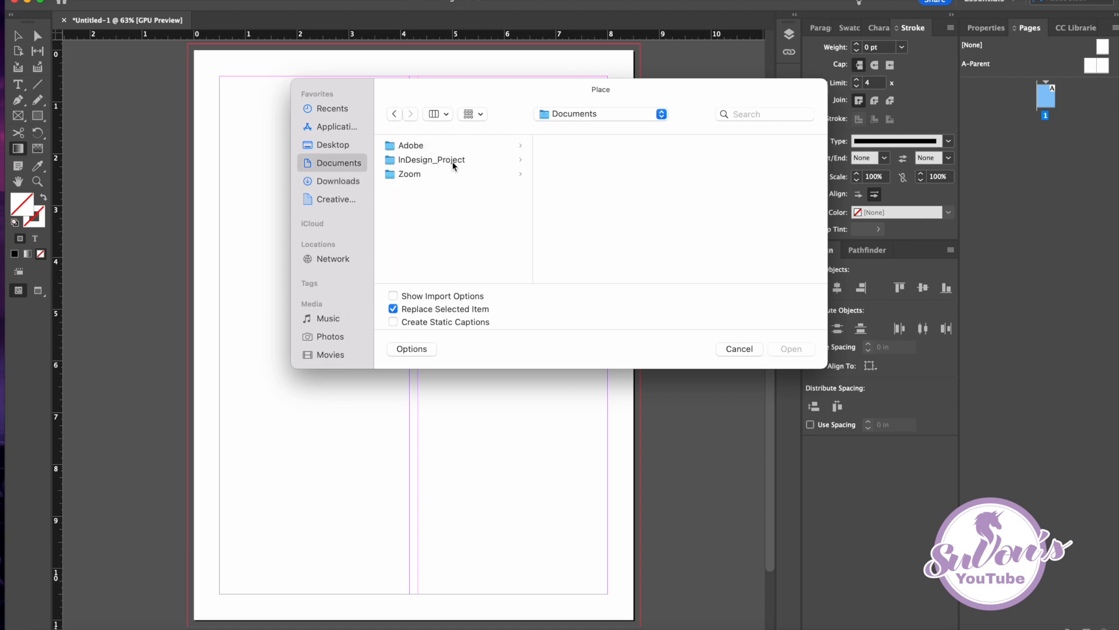
{"action": "left_click", "coordinate": [412, 160]}
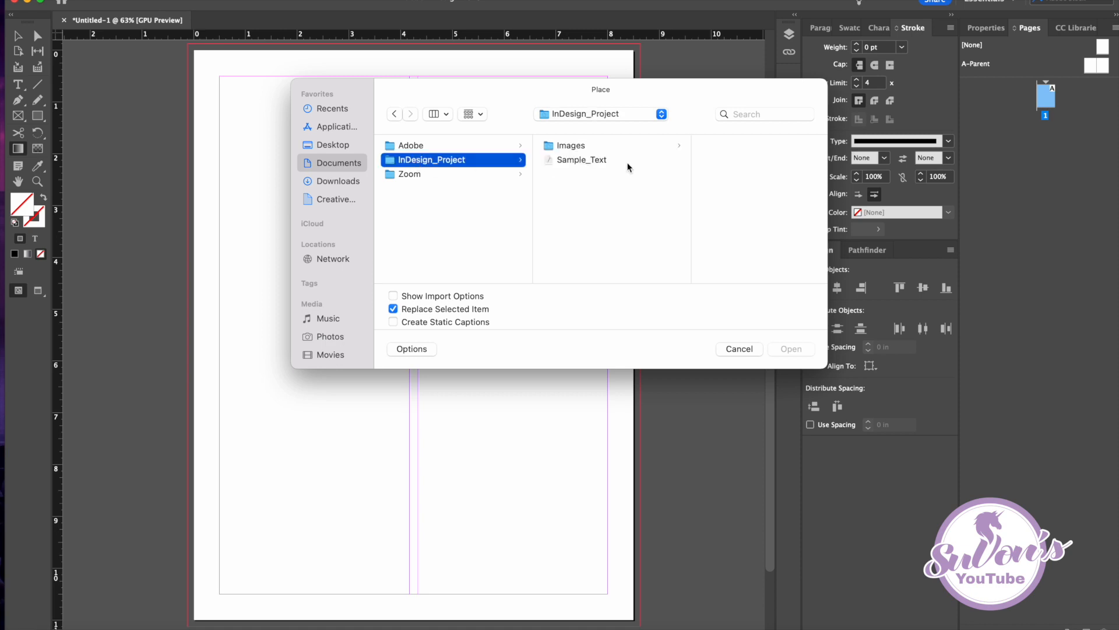
{"action": "left_click", "coordinate": [569, 147]}
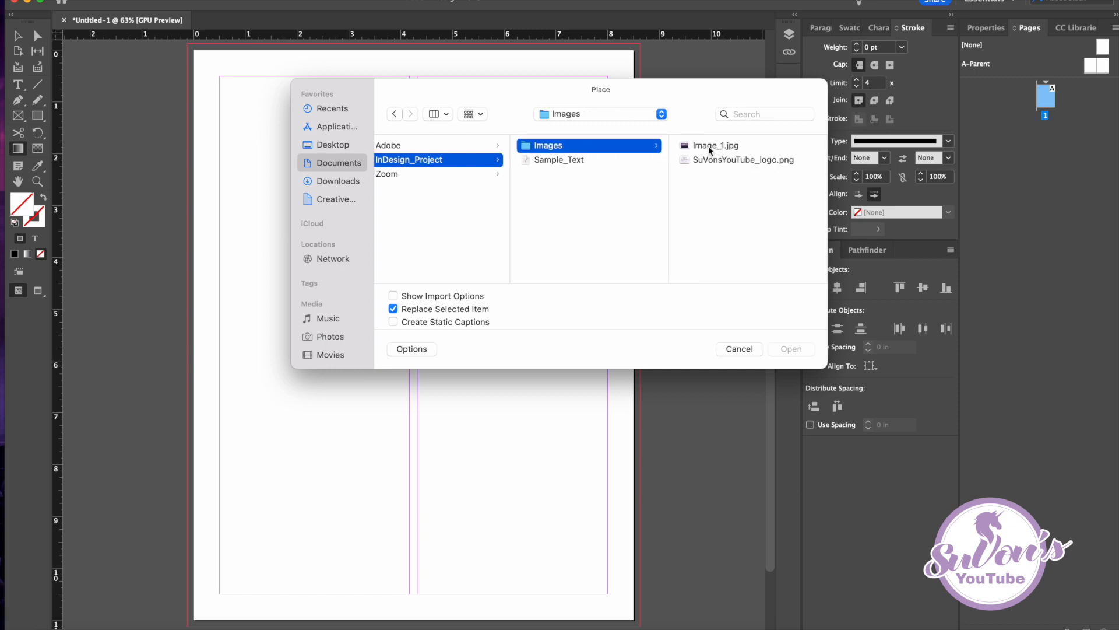
{"action": "left_click", "coordinate": [708, 146]}
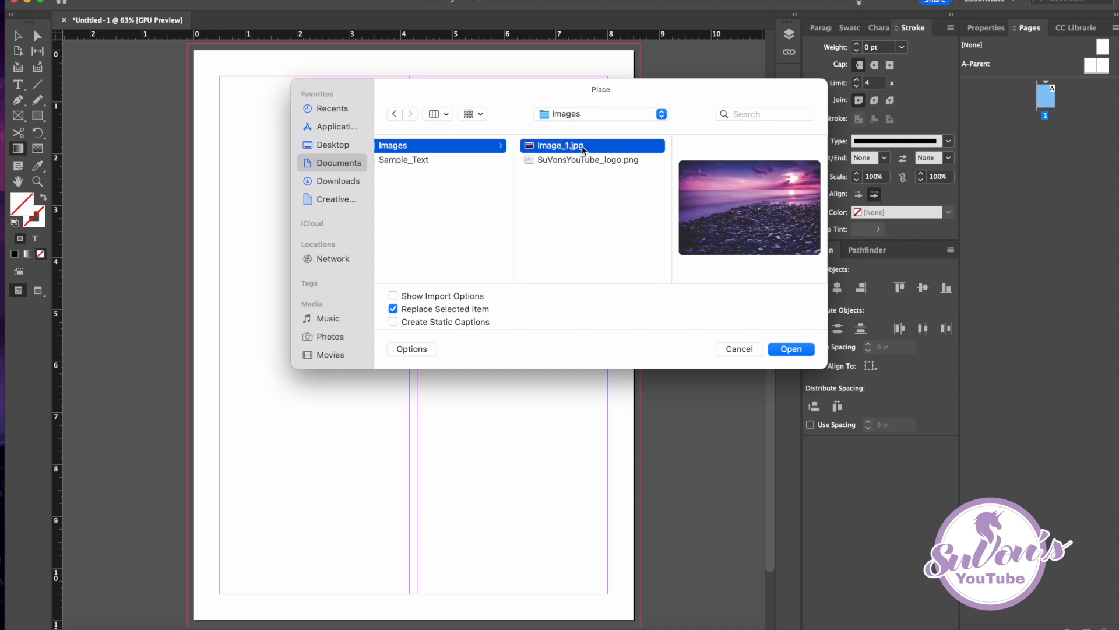
{"action": "left_click", "coordinate": [793, 349]}
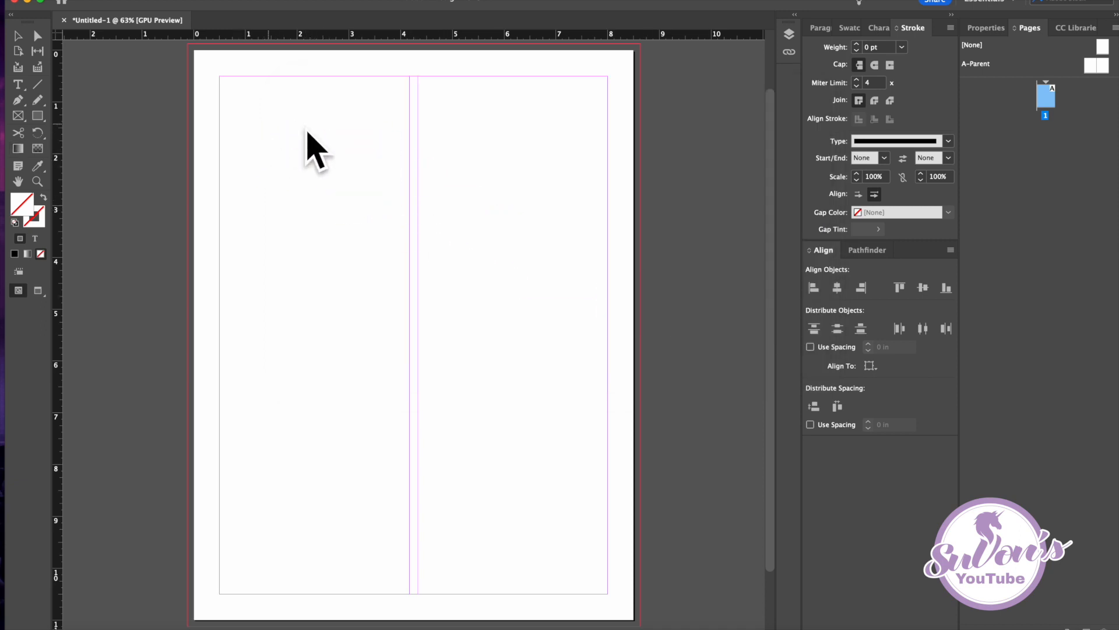
{"action": "left_click", "coordinate": [284, 140]}
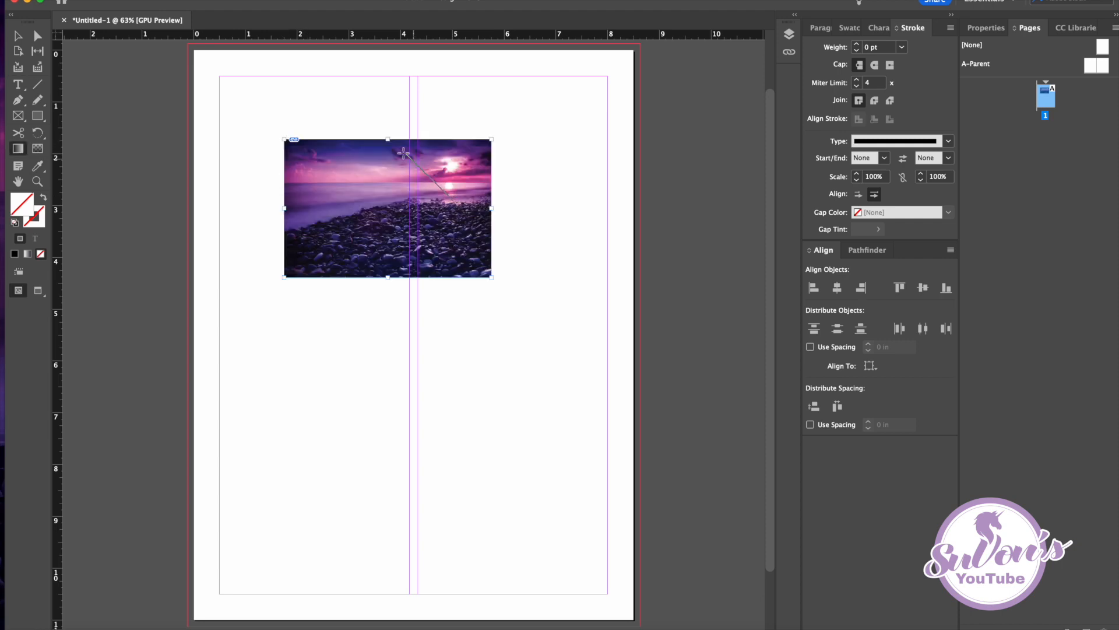
- Apply a gradient fill to the placed image's frame and reposition the image with the Selection tool
{"action": "key", "text": "period"}
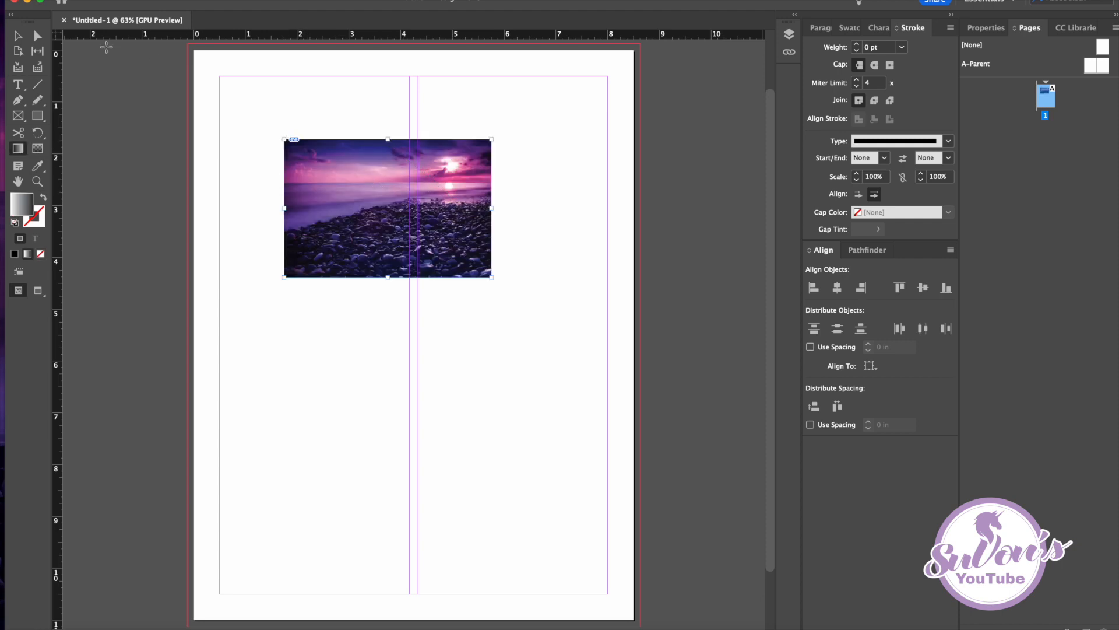
{"action": "left_click", "coordinate": [17, 38]}
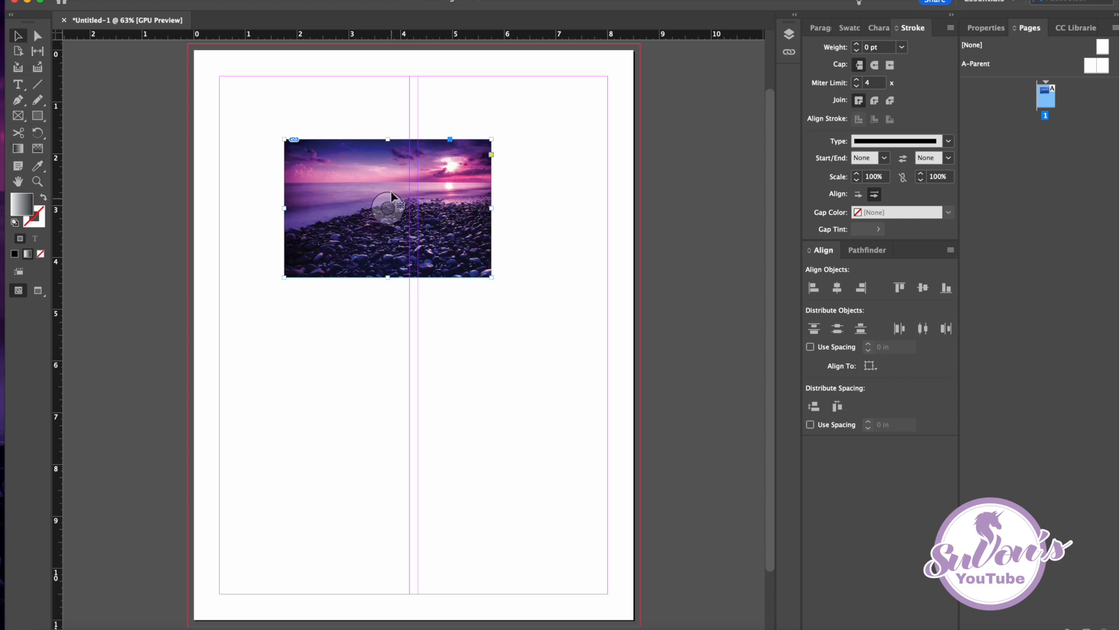
{"action": "left_click_drag", "start_coordinate": [391, 179], "coordinate": [479, 165]}
- Try shifting the picture inside its frame and reshaping the frame with the Direct Selection tool, and undo these edits
{"action": "left_click", "coordinate": [38, 37]}
{"action": "mouse_move", "coordinate": [437, 180]}
{"action": "left_mouse_down"}
{"action": "mouse_move", "coordinate": [402, 207]}
{"action": "mouse_move", "coordinate": [413, 198]}
{"action": "mouse_move", "coordinate": [504, 217]}
{"action": "mouse_move", "coordinate": [487, 153]}
{"action": "mouse_move", "coordinate": [434, 180]}
{"action": "mouse_move", "coordinate": [446, 180]}
{"action": "left_mouse_up"}
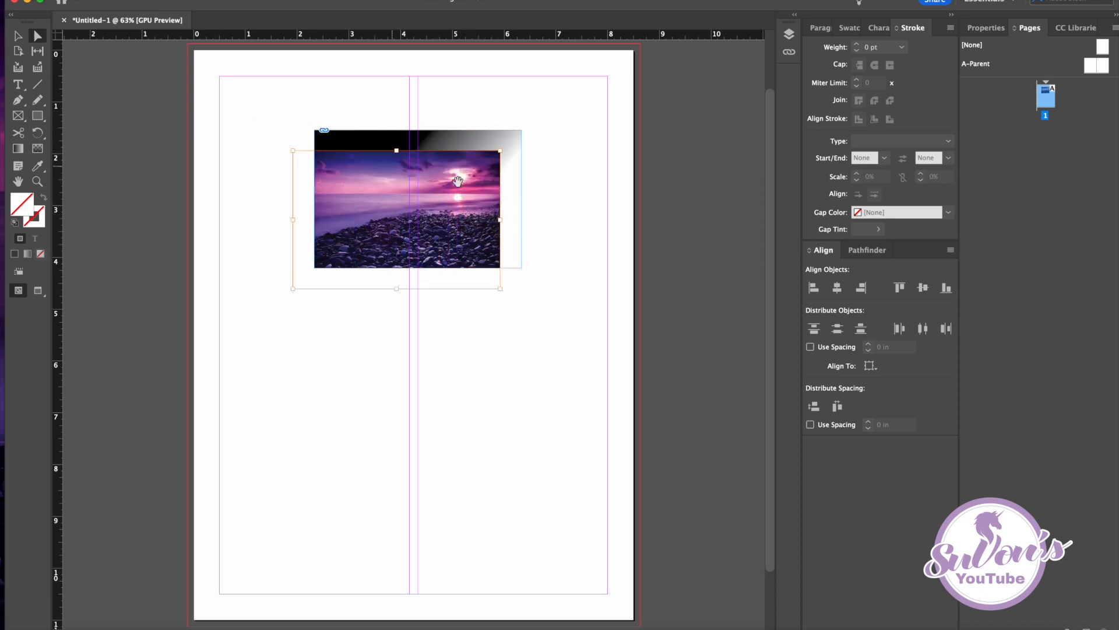
{"action": "mouse_move", "coordinate": [472, 183]}
{"action": "left_mouse_down"}
{"action": "mouse_move", "coordinate": [502, 176]}
{"action": "mouse_move", "coordinate": [530, 187]}
{"action": "mouse_move", "coordinate": [478, 179]}
{"action": "mouse_move", "coordinate": [492, 182]}
{"action": "left_mouse_up"}
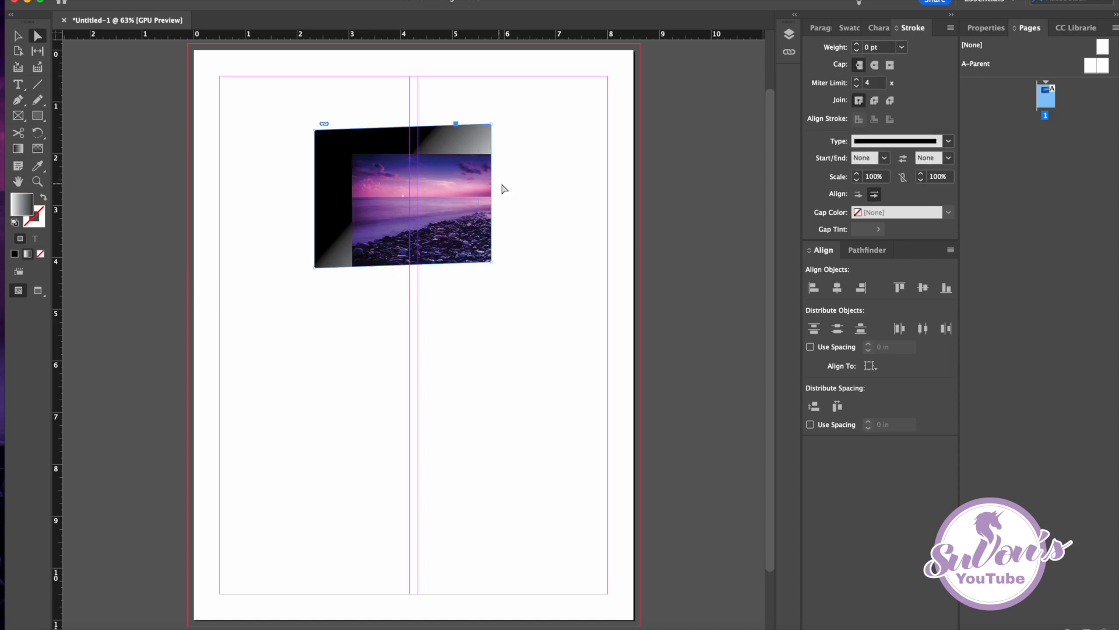
{"action": "left_click", "coordinate": [113, 0]}
{"action": "left_click", "coordinate": [146, 2]}
{"action": "left_click", "coordinate": [114, 0]}
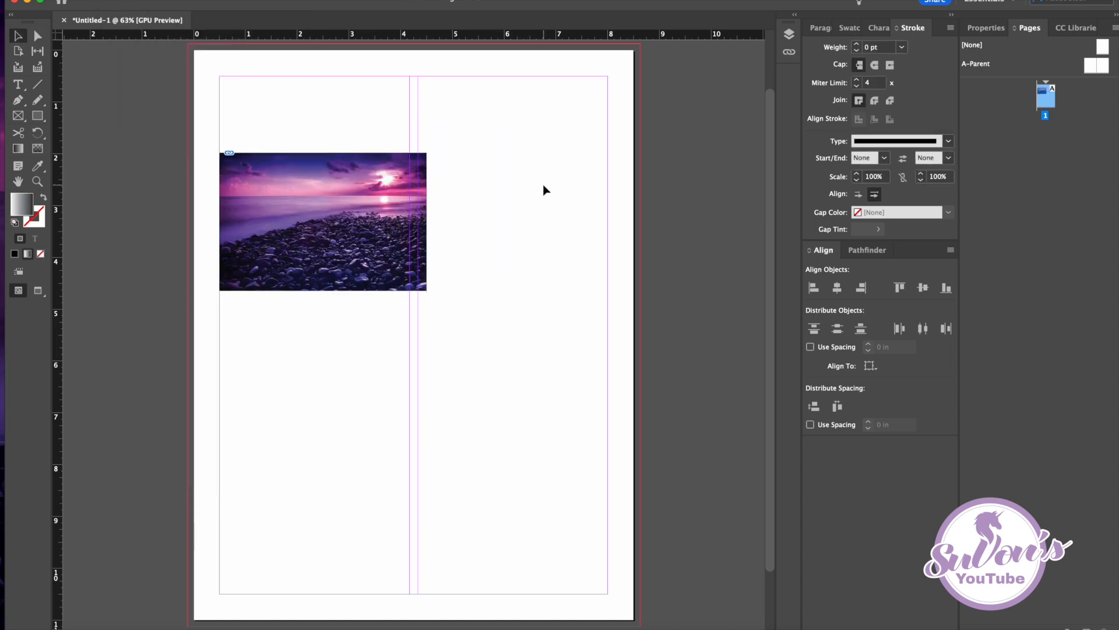
- Set the fill to none and draw a rectangular frame, about 3.7 by 2.5 in, across the first column below the image
{"action": "key", "text": "slash"}
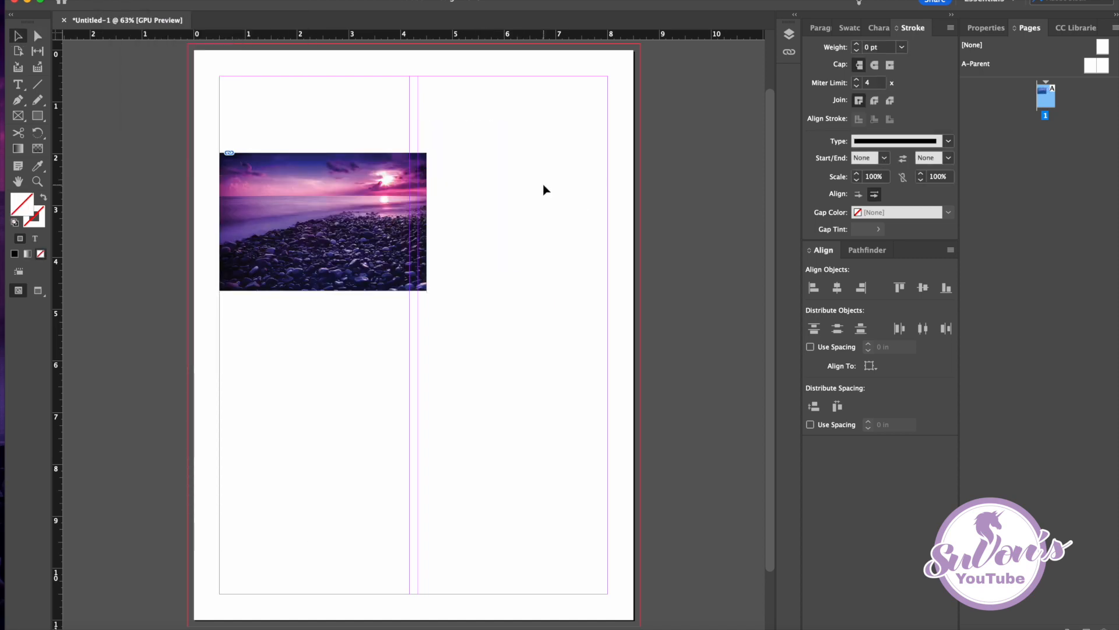
{"action": "left_click", "coordinate": [20, 119]}
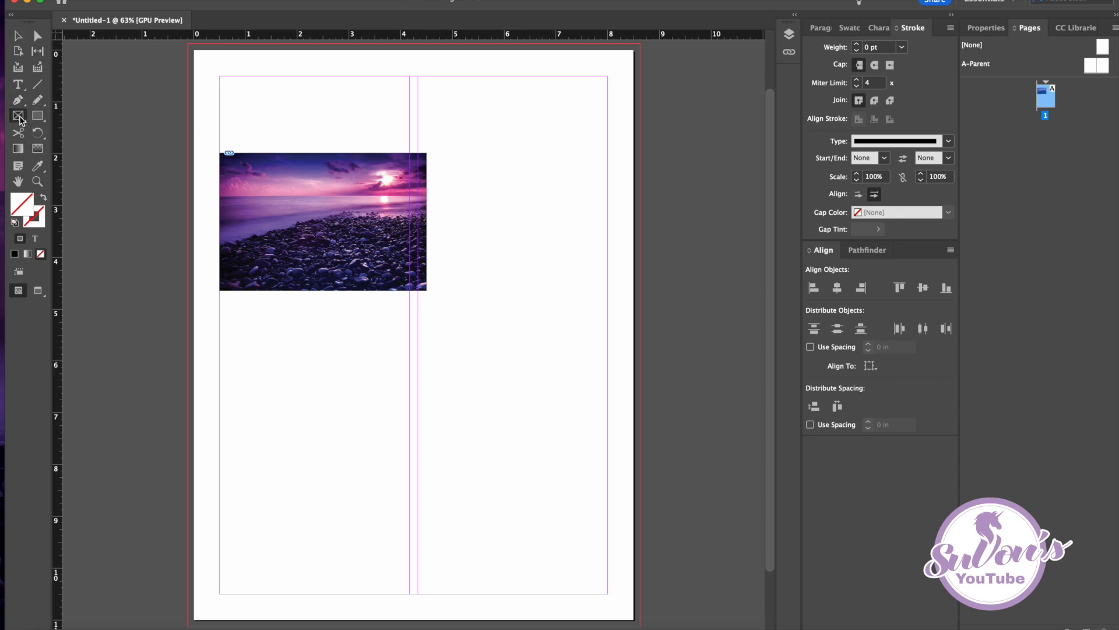
{"action": "left_click_drag", "start_coordinate": [219, 313], "coordinate": [410, 439]}
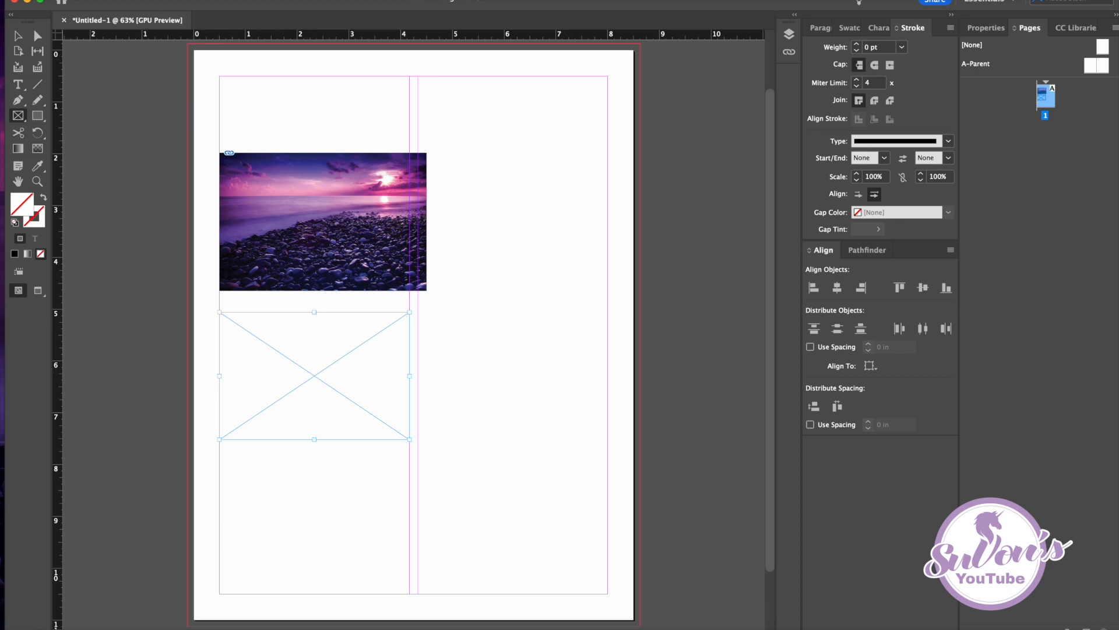
- Place Image_1.jpg into the new rectangular frame
{"action": "left_click", "coordinate": [87, 1]}
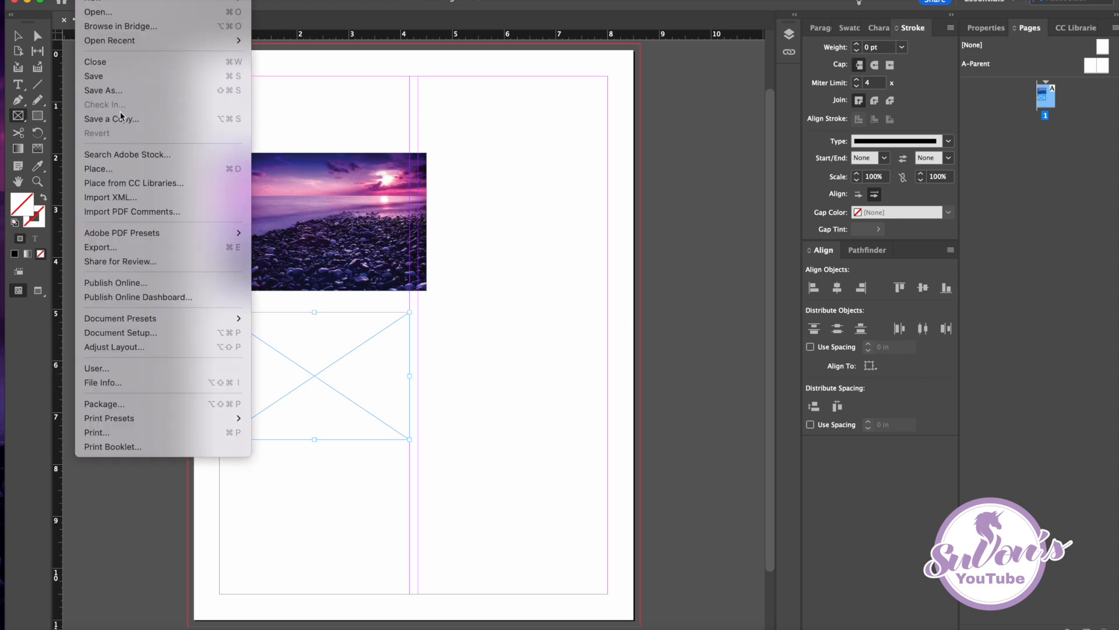
{"action": "left_click", "coordinate": [114, 171]}
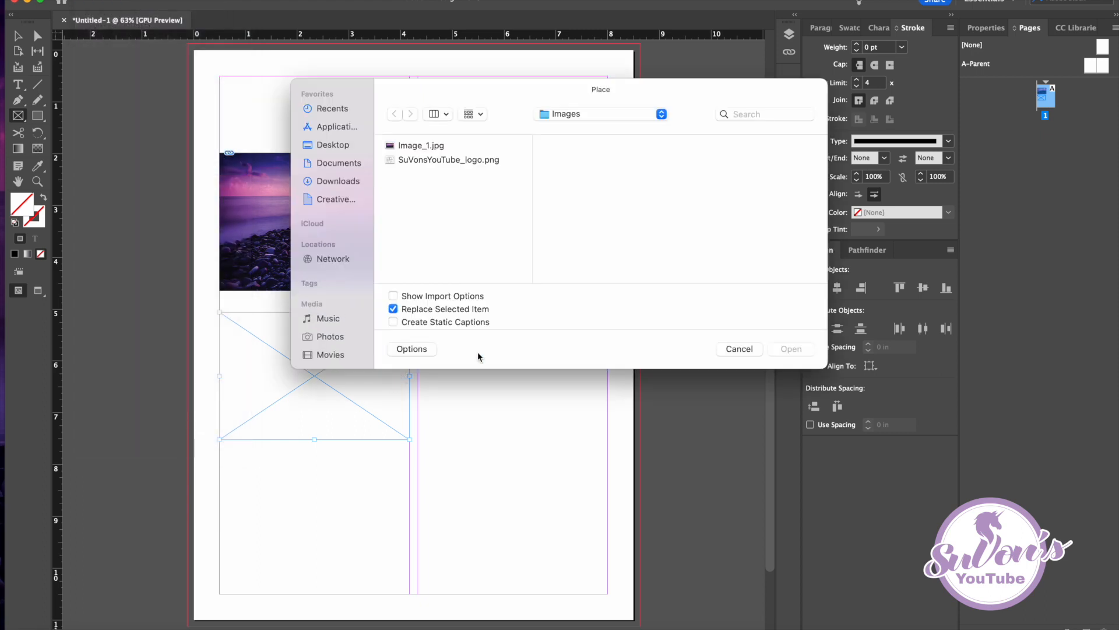
{"action": "left_click", "coordinate": [412, 147]}
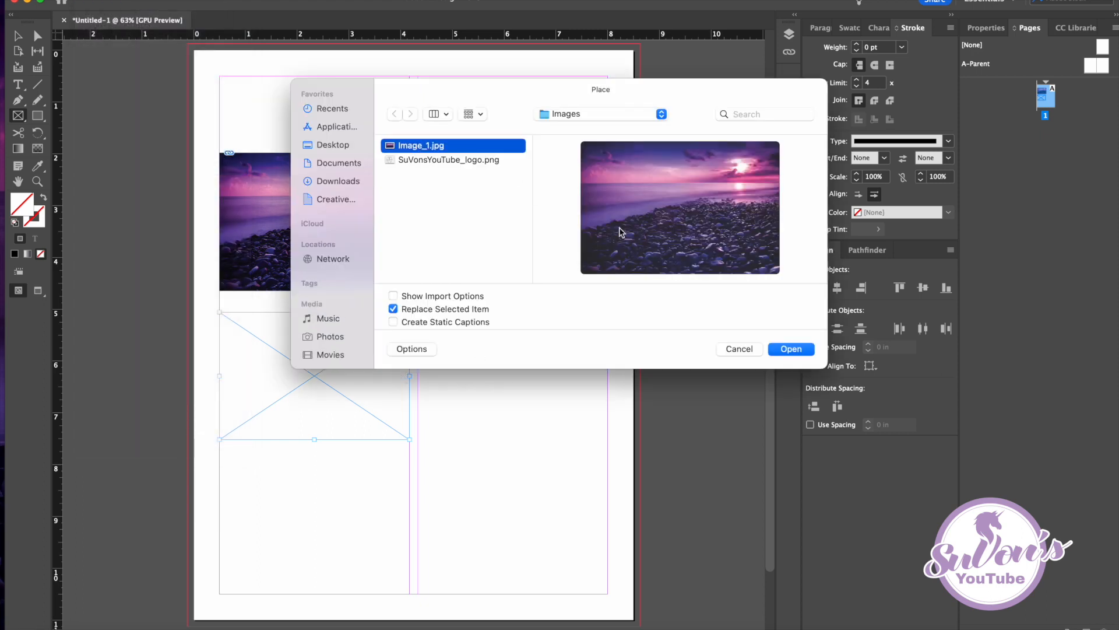
{"action": "left_click", "coordinate": [792, 350]}
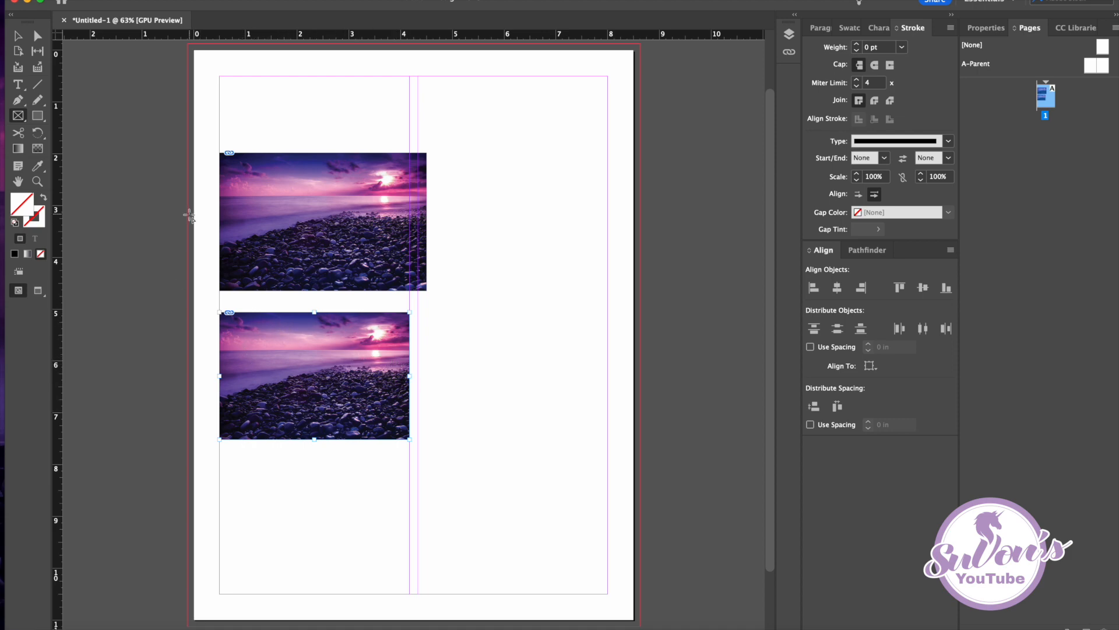
- Shrink the picture inside the lower frame slightly from two opposite corners with the Direct Selection tool, leaving the frame size as is
{"action": "left_click", "coordinate": [18, 36]}
{"action": "left_click", "coordinate": [37, 37]}
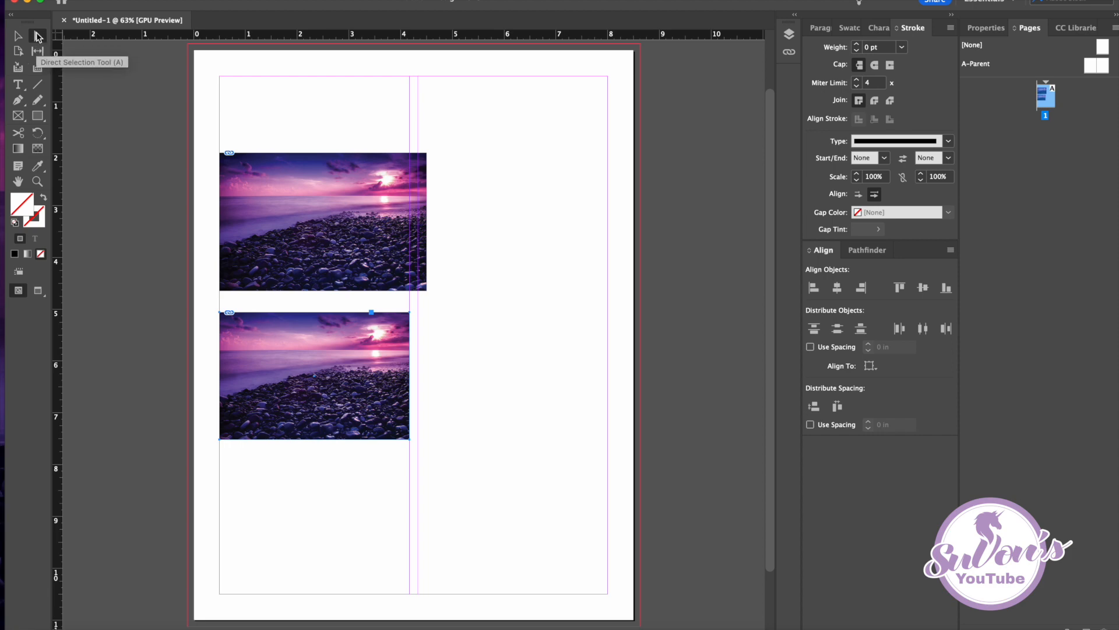
{"action": "left_click", "coordinate": [308, 349]}
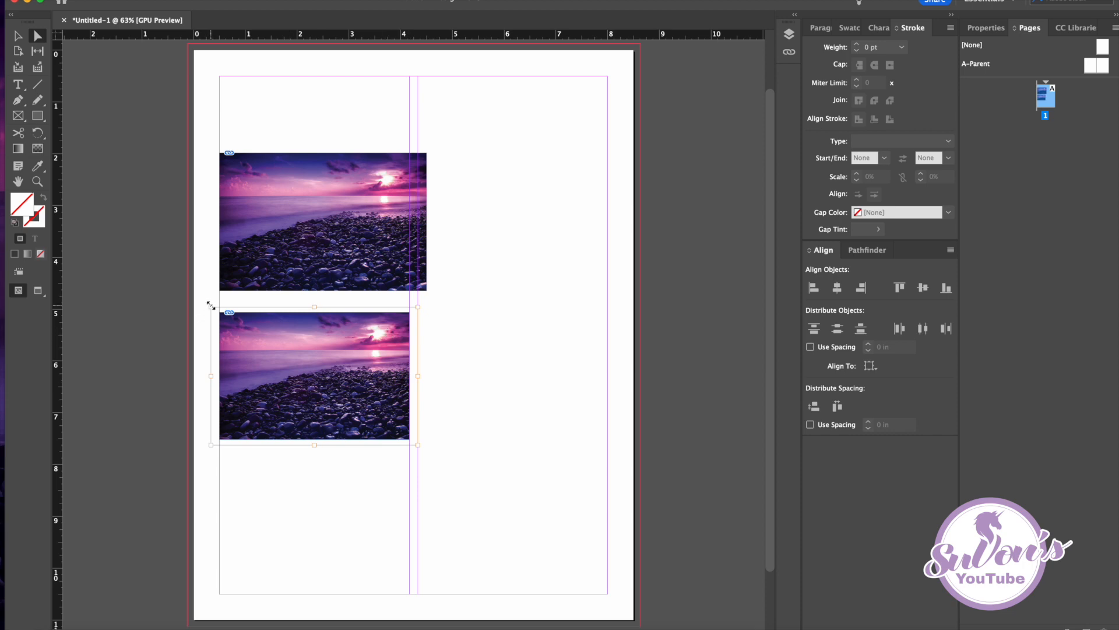
{"action": "left_click_drag", "start_coordinate": [210, 305], "coordinate": [220, 309]}
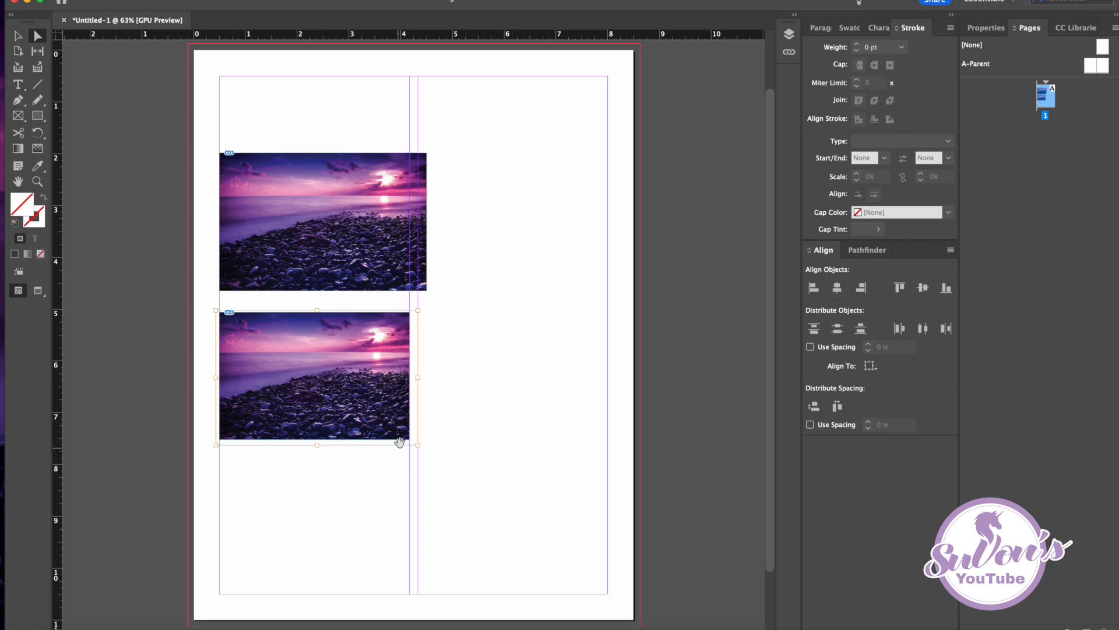
{"action": "left_click_drag", "start_coordinate": [419, 446], "coordinate": [413, 444]}
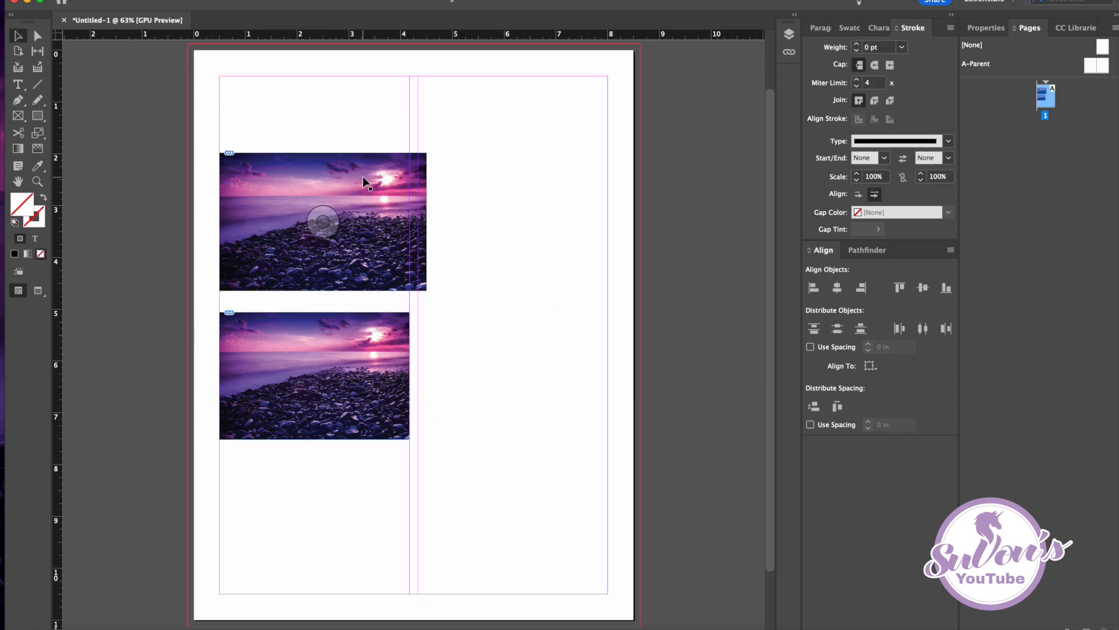
- Delete the upper image and move the remaining image to the top margin of the first column
{"action": "left_click", "coordinate": [361, 173]}
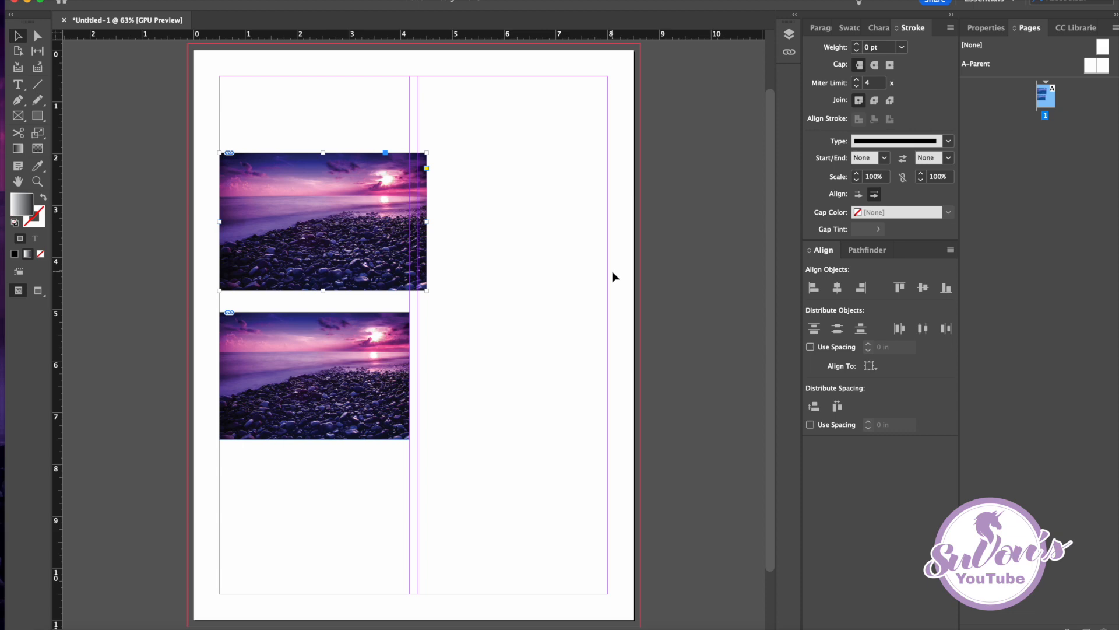
{"action": "key", "text": "Delete"}
{"action": "left_click_drag", "start_coordinate": [337, 344], "coordinate": [373, 137]}
{"action": "left_click", "coordinate": [579, 299]}
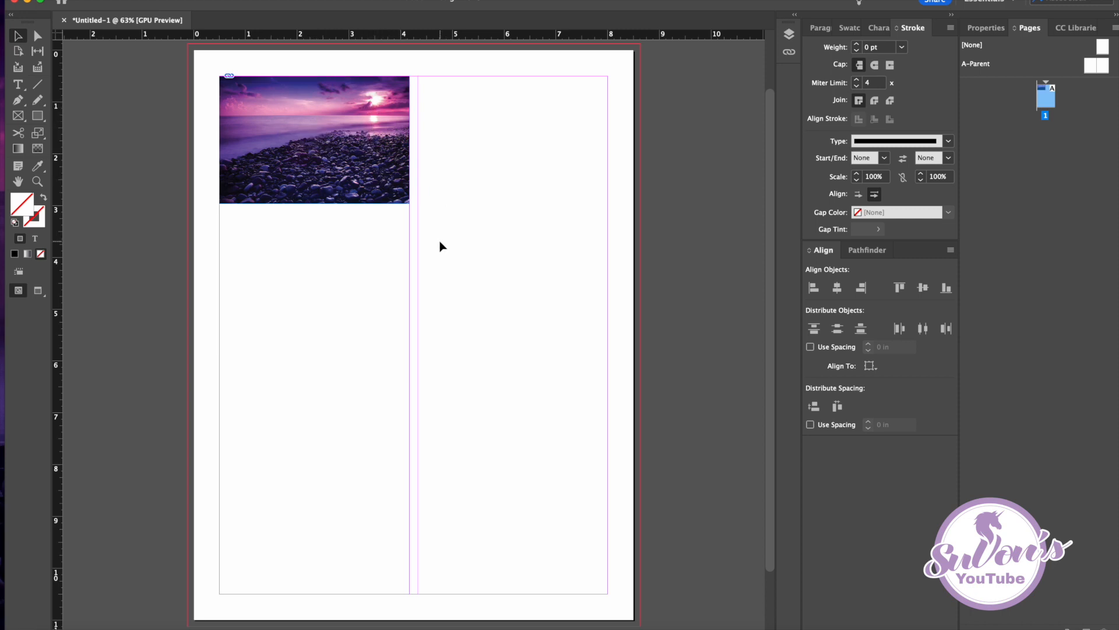
- Draw a text frame about 3.7 by 4.5 in below the image and place Sample_Text from the InDesign_Project folder into it
{"action": "key", "text": "t"}
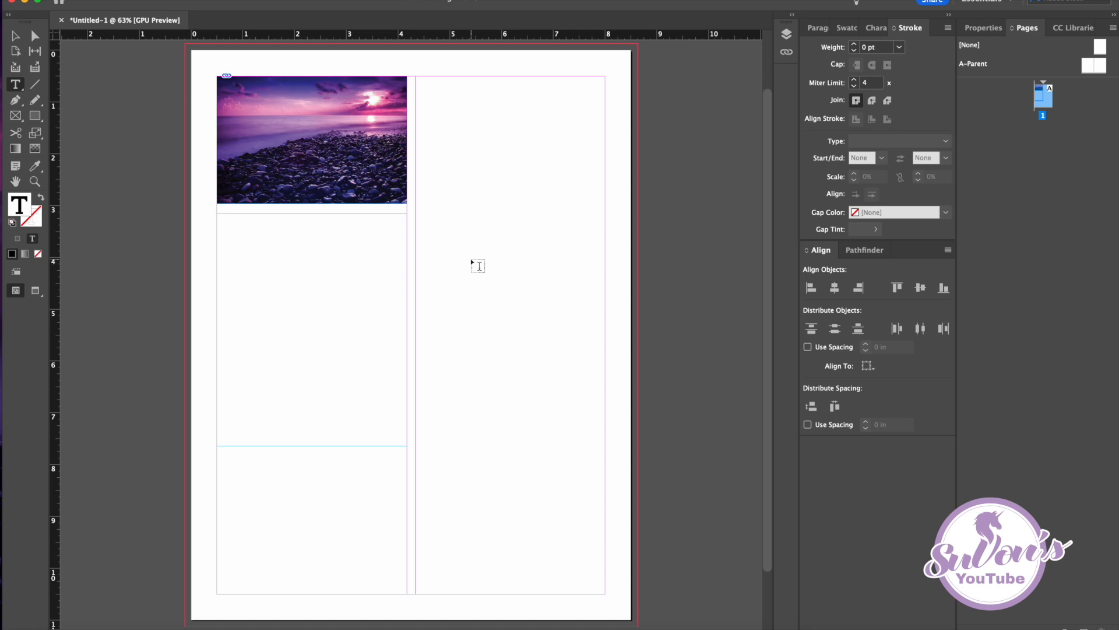
{"action": "left_click", "coordinate": [224, 219]}
{"action": "left_click", "coordinate": [87, 0]}
{"action": "left_click", "coordinate": [98, 169]}
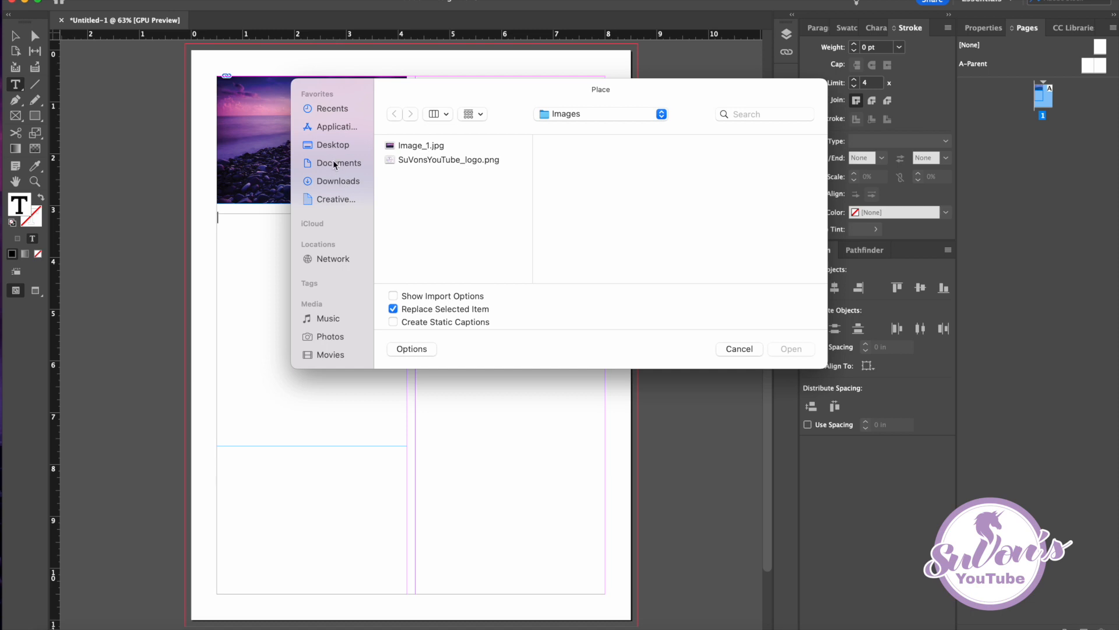
{"action": "left_click", "coordinate": [336, 163]}
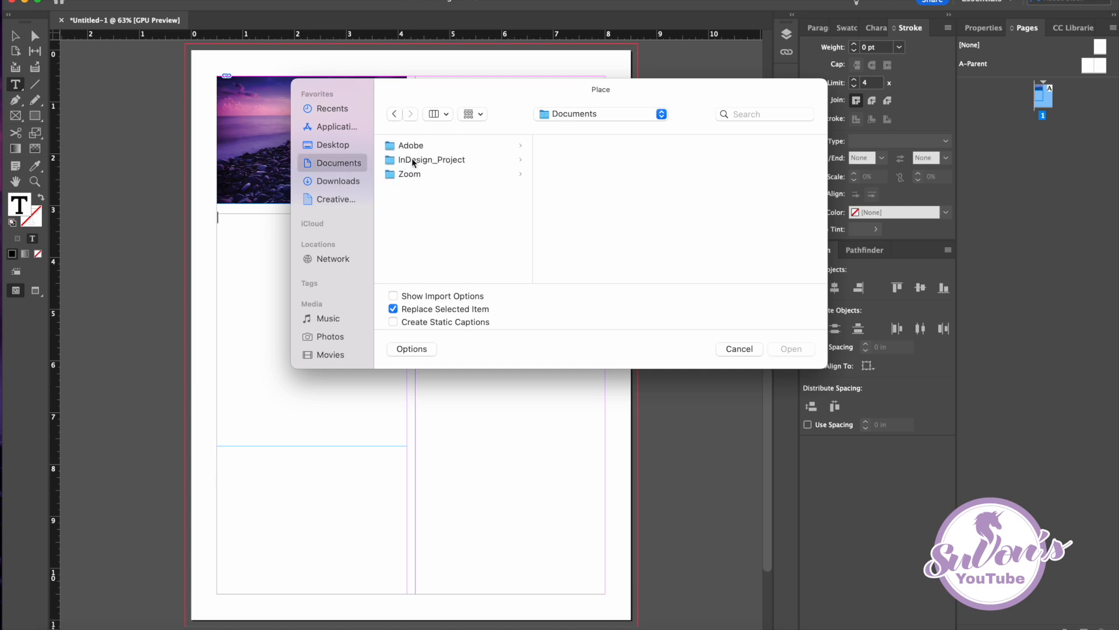
{"action": "left_click", "coordinate": [412, 159]}
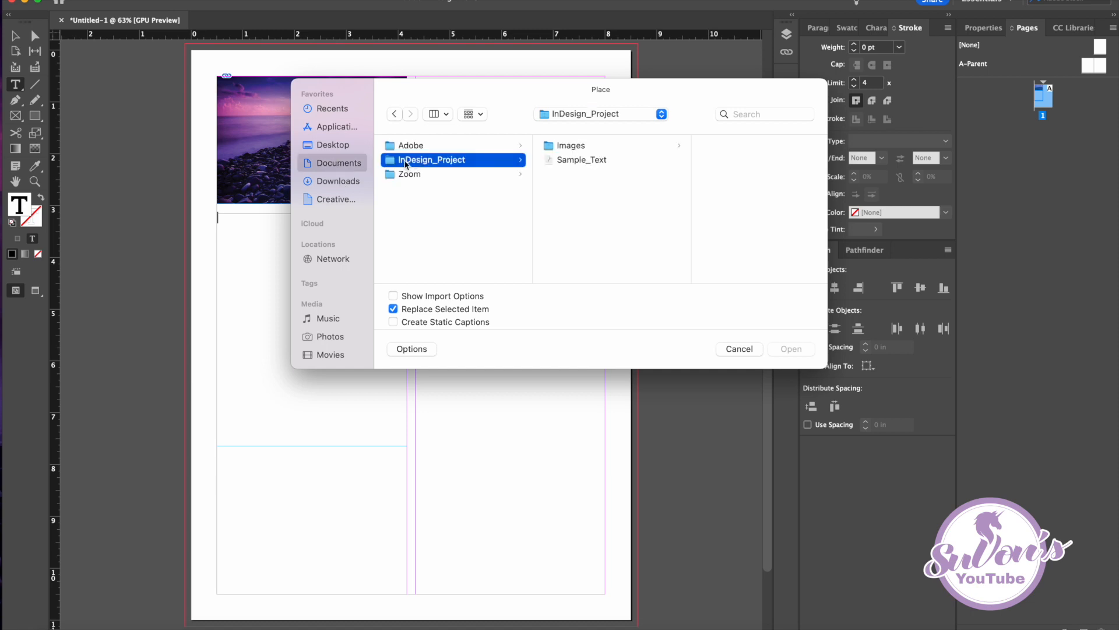
{"action": "left_click", "coordinate": [575, 160]}
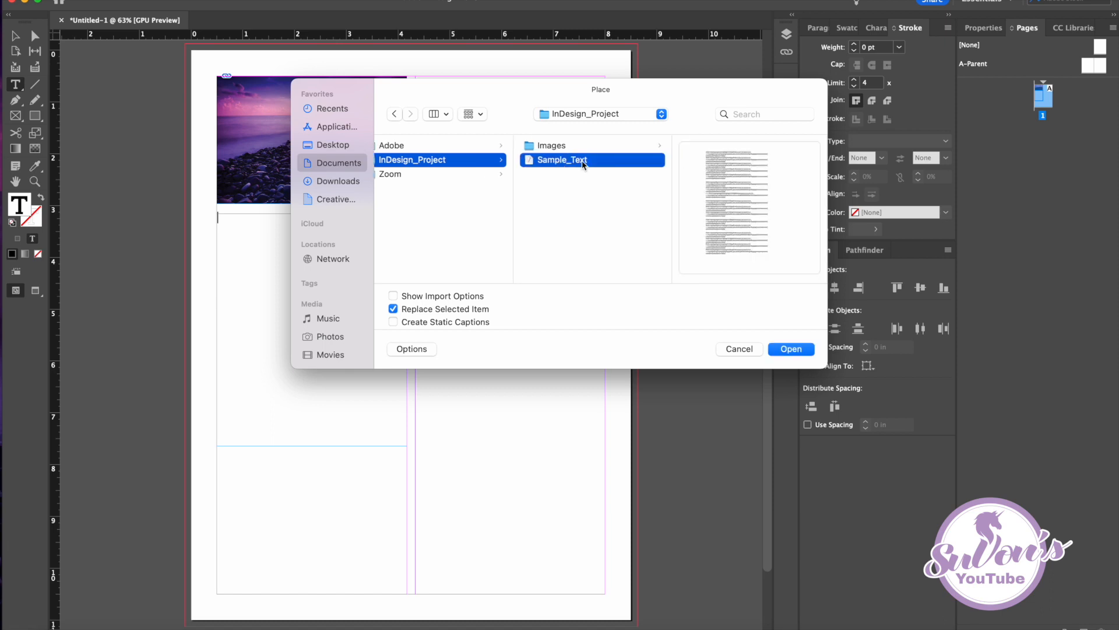
{"action": "left_click", "coordinate": [793, 351]}
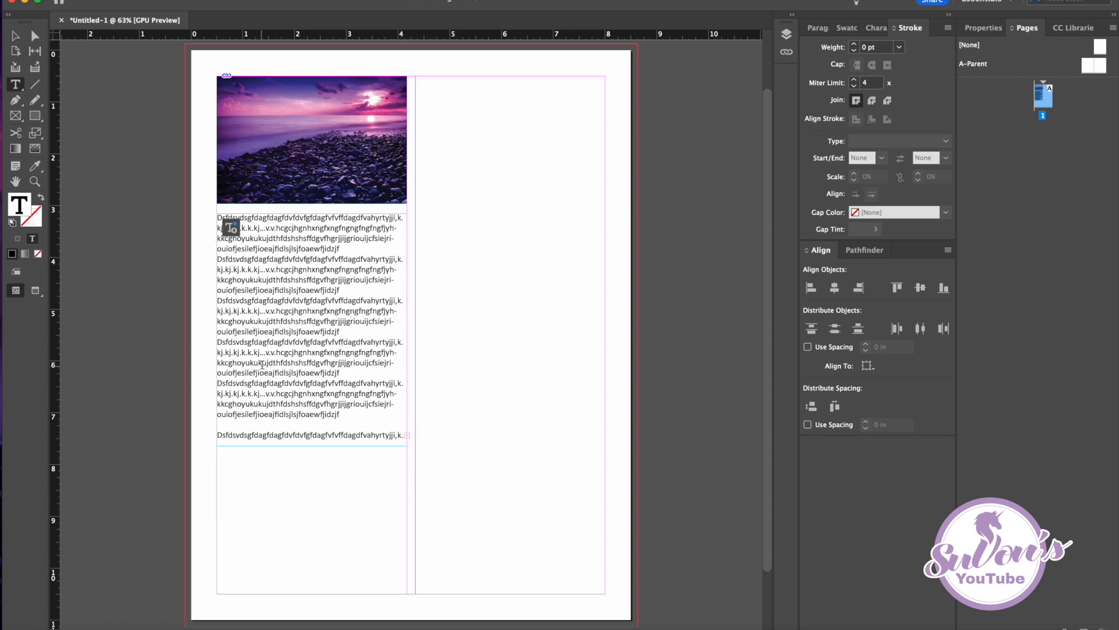
- Extend the text frame down to the page's bottom margin and flow its overset text into the second column
{"action": "left_click", "coordinate": [16, 36]}
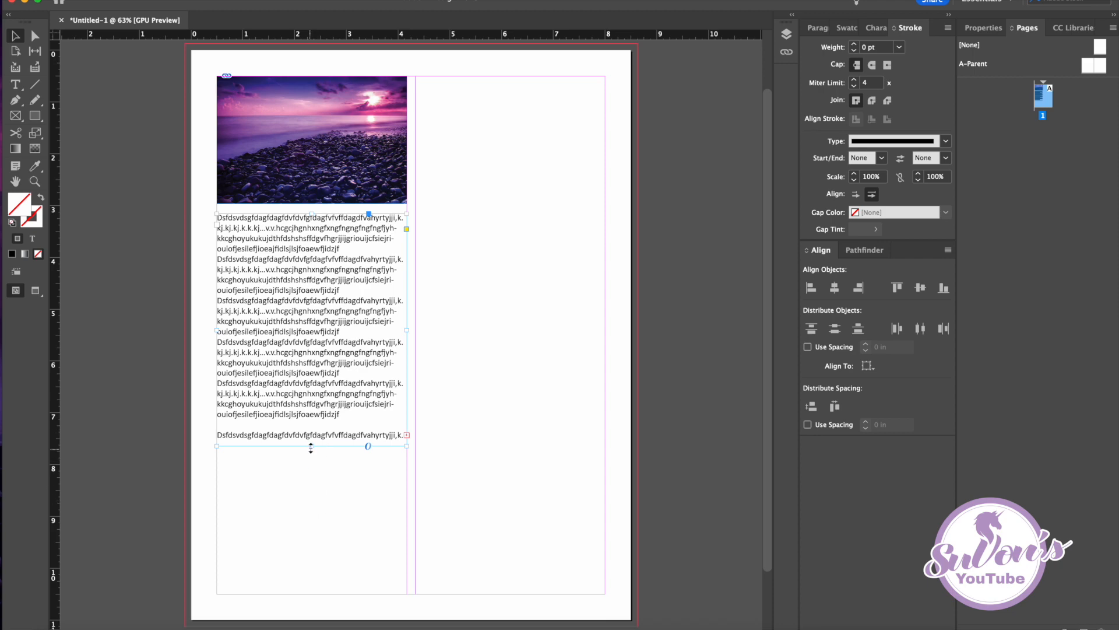
{"action": "left_click_drag", "start_coordinate": [312, 446], "coordinate": [315, 593]}
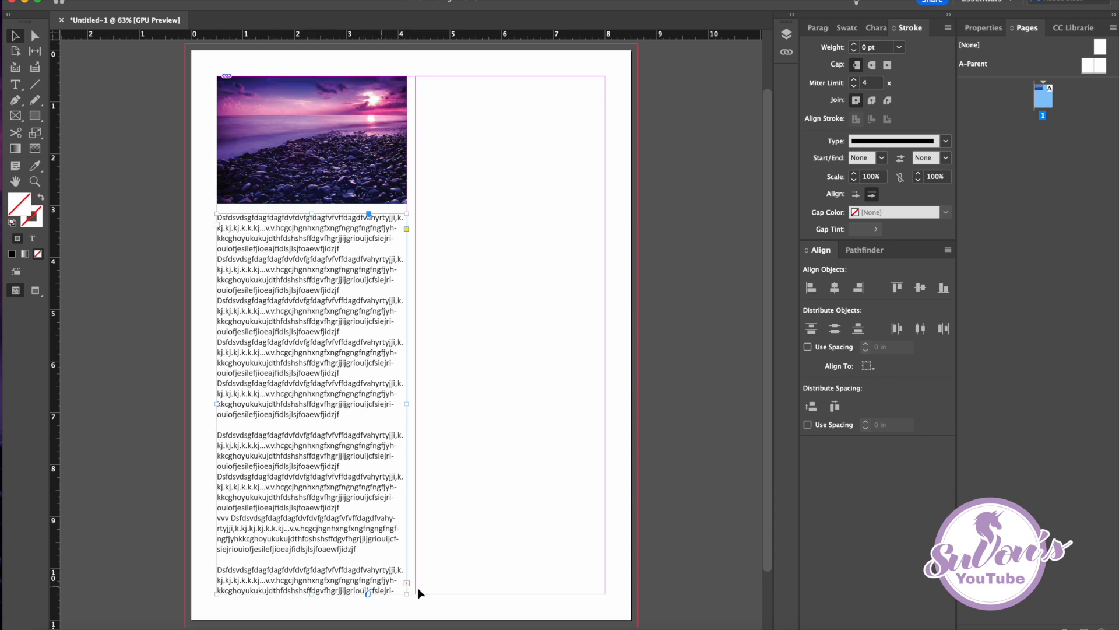
{"action": "mouse_move", "coordinate": [312, 594]}
{"action": "left_mouse_down"}
{"action": "mouse_move", "coordinate": [303, 460]}
{"action": "mouse_move", "coordinate": [315, 593]}
{"action": "left_mouse_up"}
{"action": "left_click", "coordinate": [407, 583]}
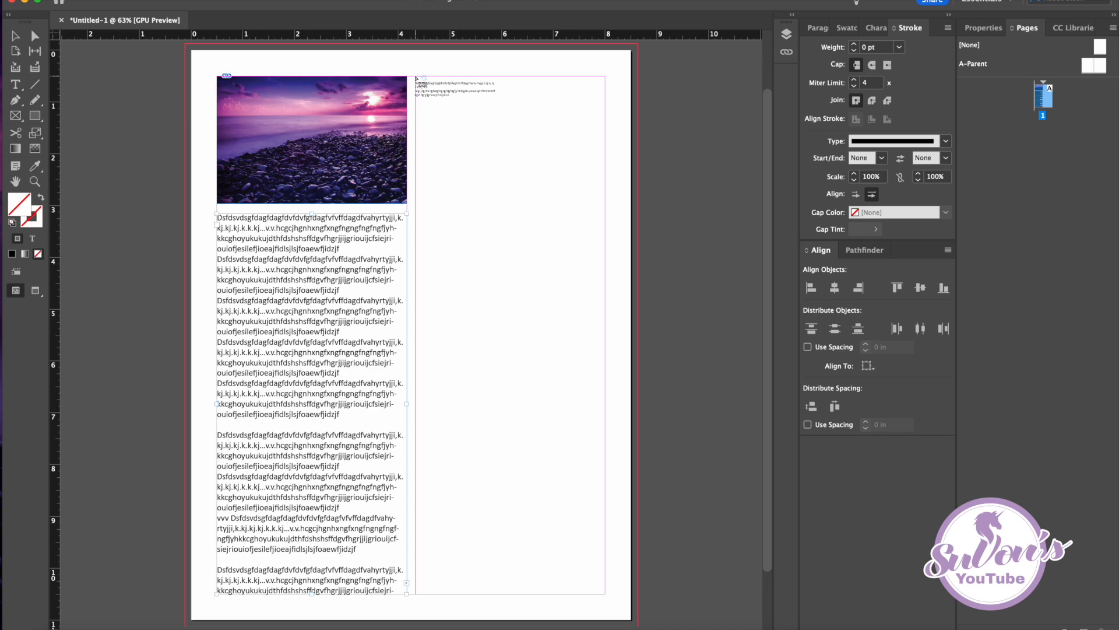
{"action": "left_click", "coordinate": [415, 76]}
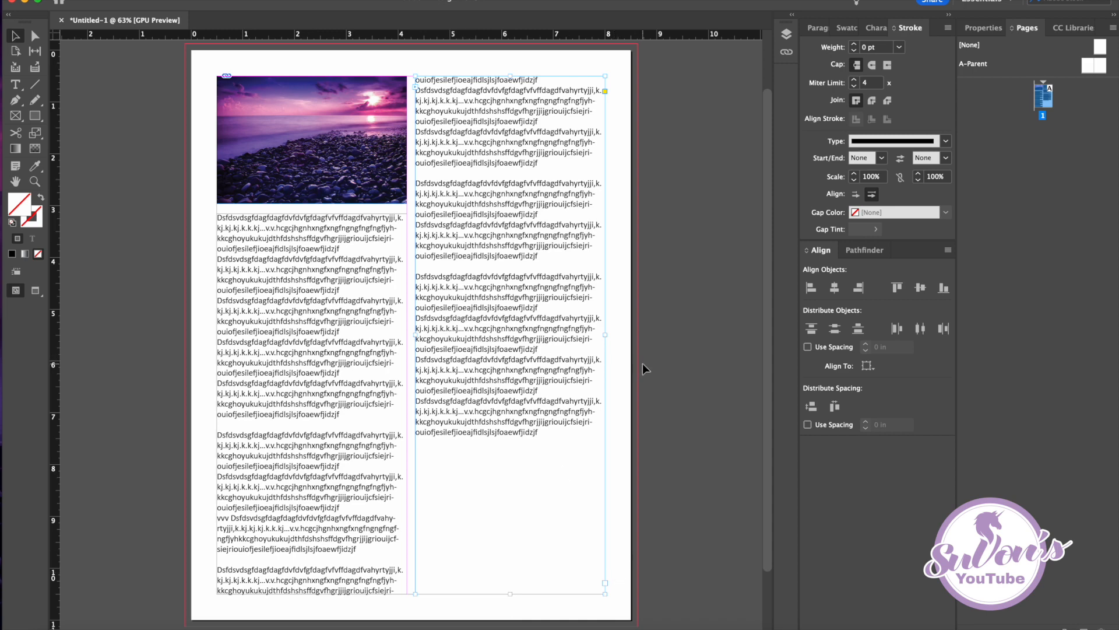
- Lower the top edge of the first column's text frame to about 3.8 in down the page
{"action": "left_click", "coordinate": [337, 219]}
{"action": "left_click_drag", "start_coordinate": [312, 213], "coordinate": [313, 248]}
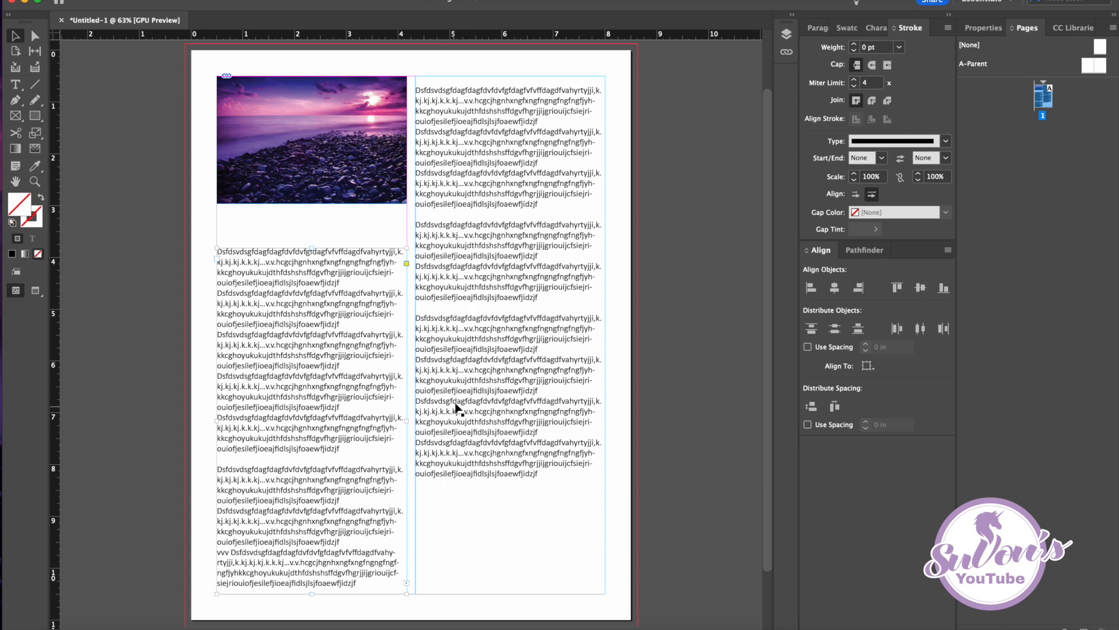
{"action": "left_click", "coordinate": [523, 134]}
- Switch to Sample_Text in Word, copy its text from the beginning through the "vvv" line, and minimize the document
{"action": "left_click", "coordinate": [1003, 628]}
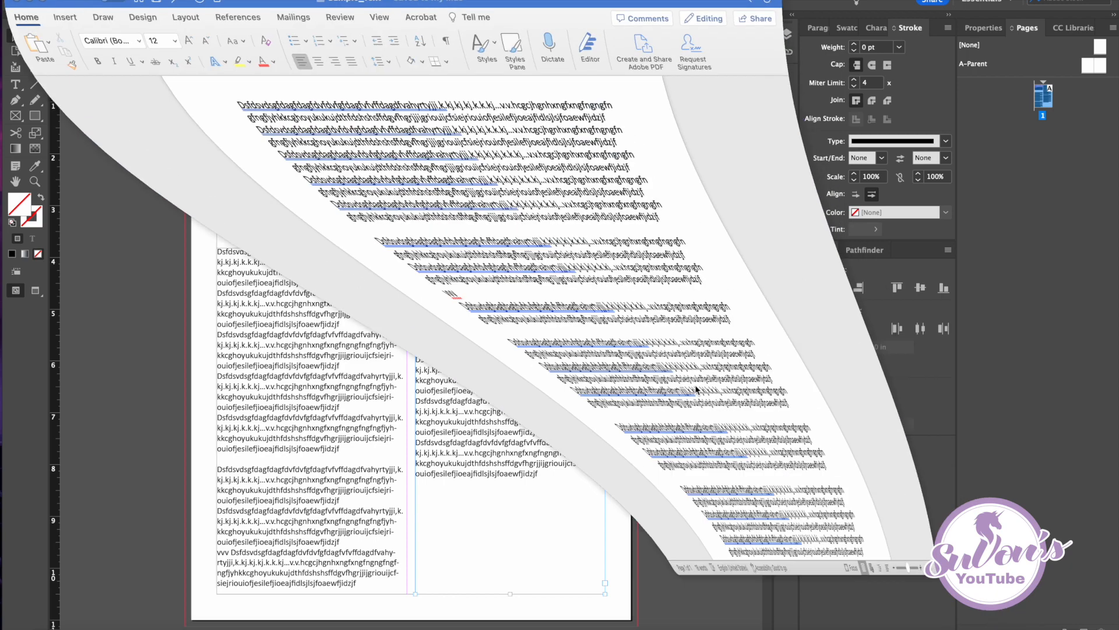
{"action": "double_click", "coordinate": [197, 103]}
{"action": "left_click_drag", "start_coordinate": [197, 103], "coordinate": [581, 291]}
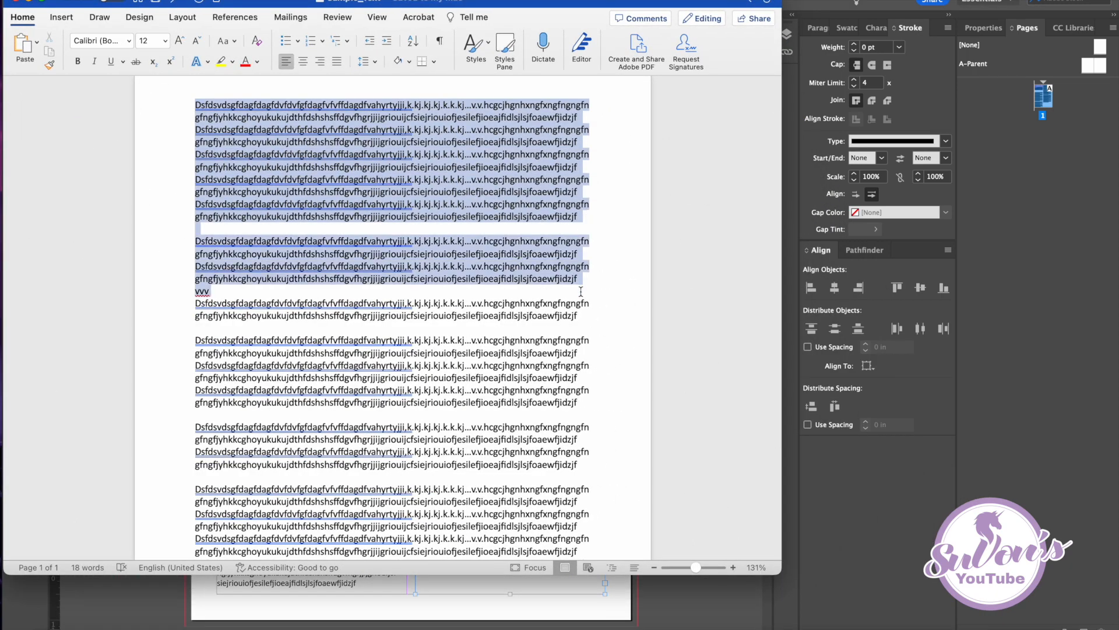
{"action": "right_click", "coordinate": [342, 175]}
{"action": "left_click", "coordinate": [364, 220]}
{"action": "left_click", "coordinate": [25, 2]}
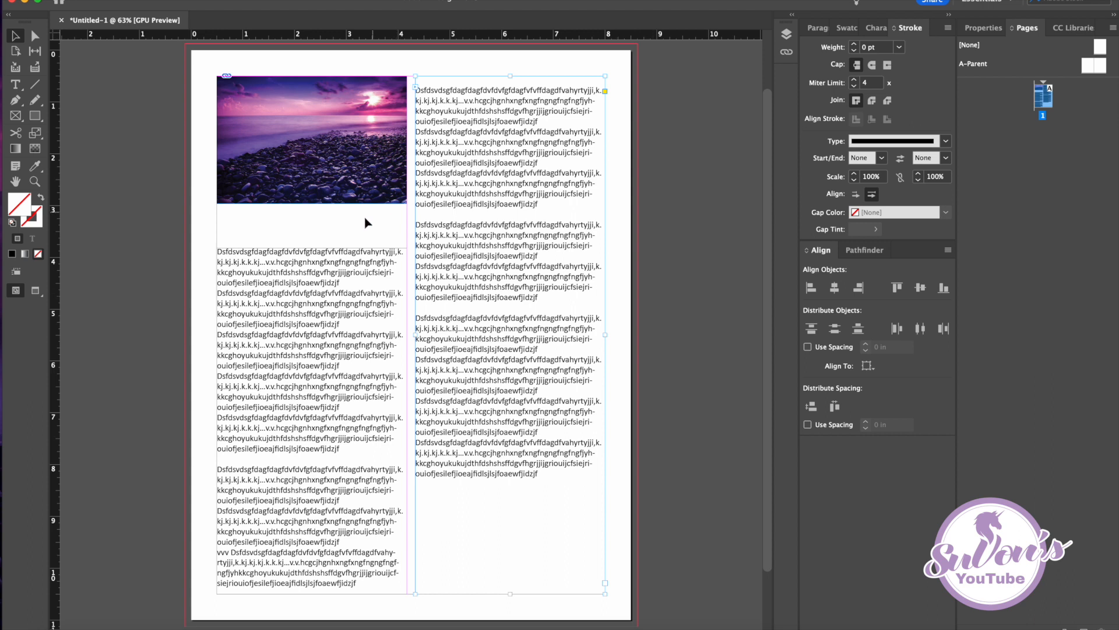
- Try pasting the copied text into a new text frame over the first column's text, and delete that frame
{"action": "left_click", "coordinate": [16, 84]}
{"action": "mouse_move", "coordinate": [192, 227]}
{"action": "left_mouse_down"}
{"action": "mouse_move", "coordinate": [443, 352]}
{"action": "mouse_move", "coordinate": [402, 355]}
{"action": "left_mouse_up"}
{"action": "left_click", "coordinate": [114, 1]}
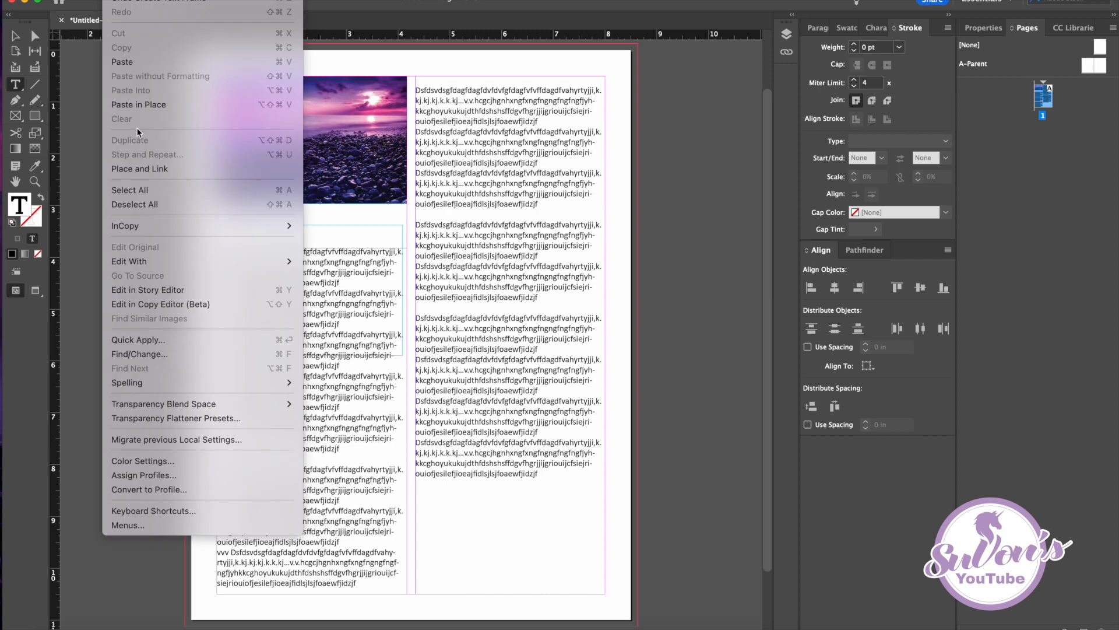
{"action": "left_click", "coordinate": [122, 62]}
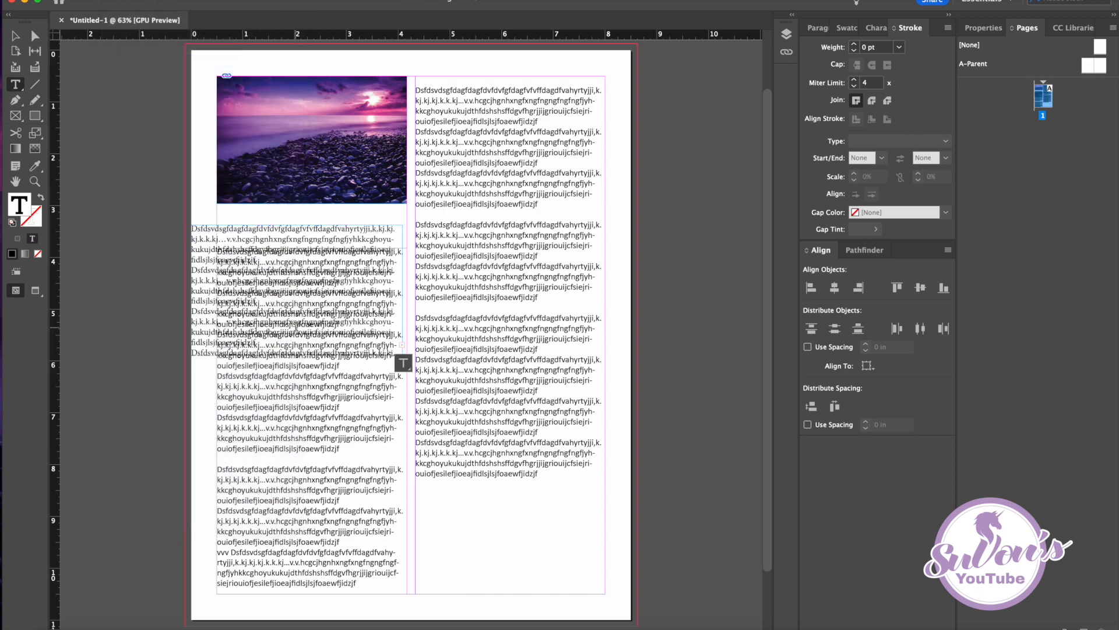
{"action": "left_click", "coordinate": [15, 35]}
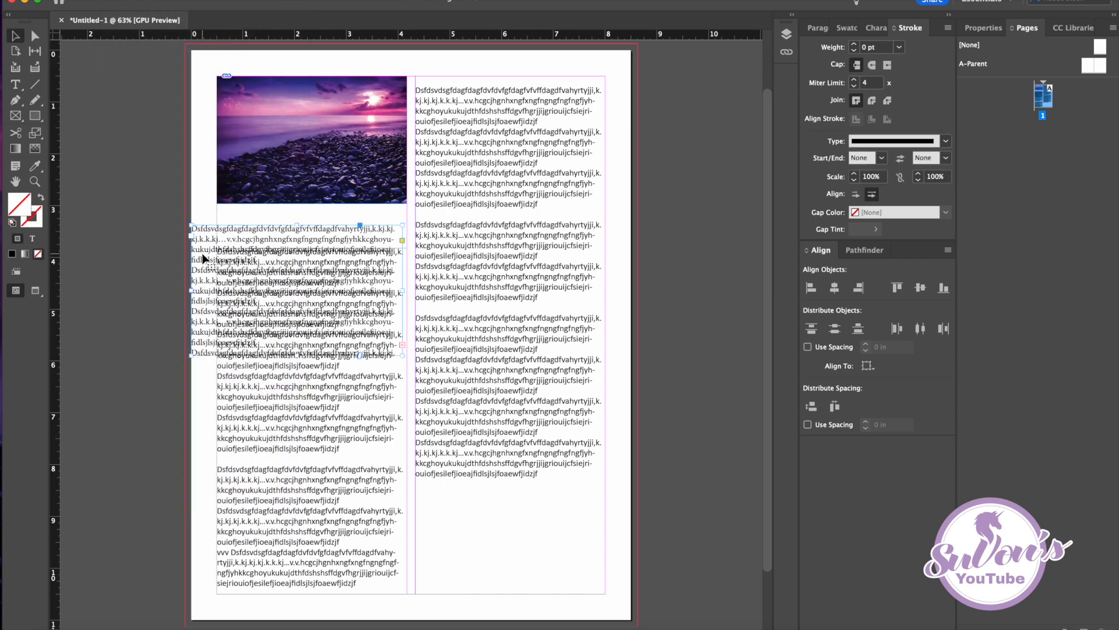
{"action": "key", "text": "Delete"}
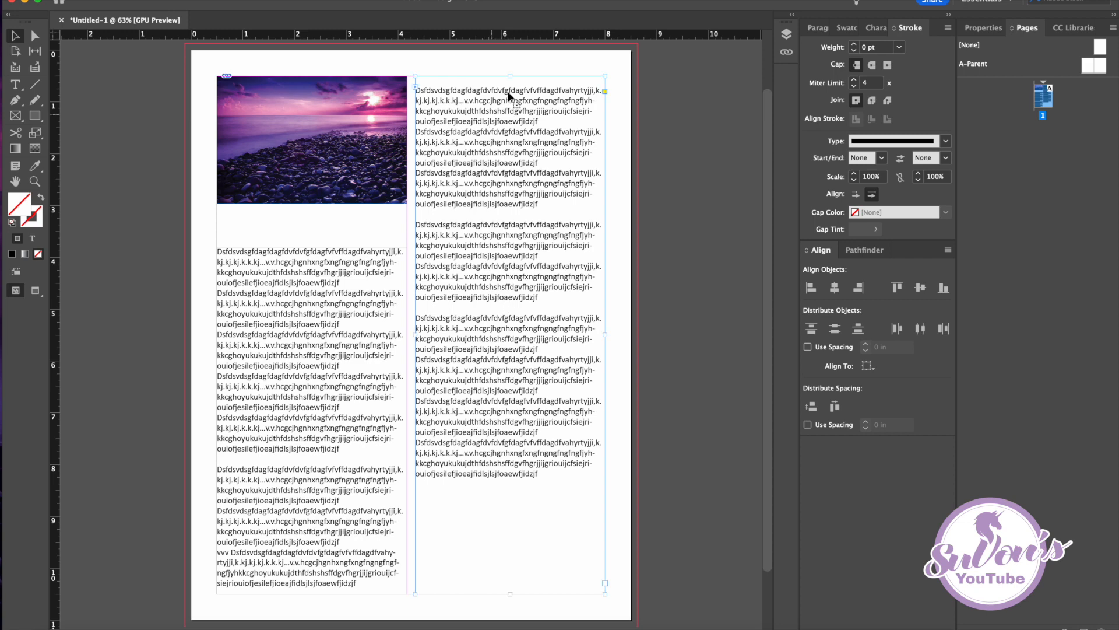
- Lower the second column's text frame top to about 2.4 in and add a 3.7 by 1.1 in text frame above reading "Header"
{"action": "left_click_drag", "start_coordinate": [512, 77], "coordinate": [515, 177]}
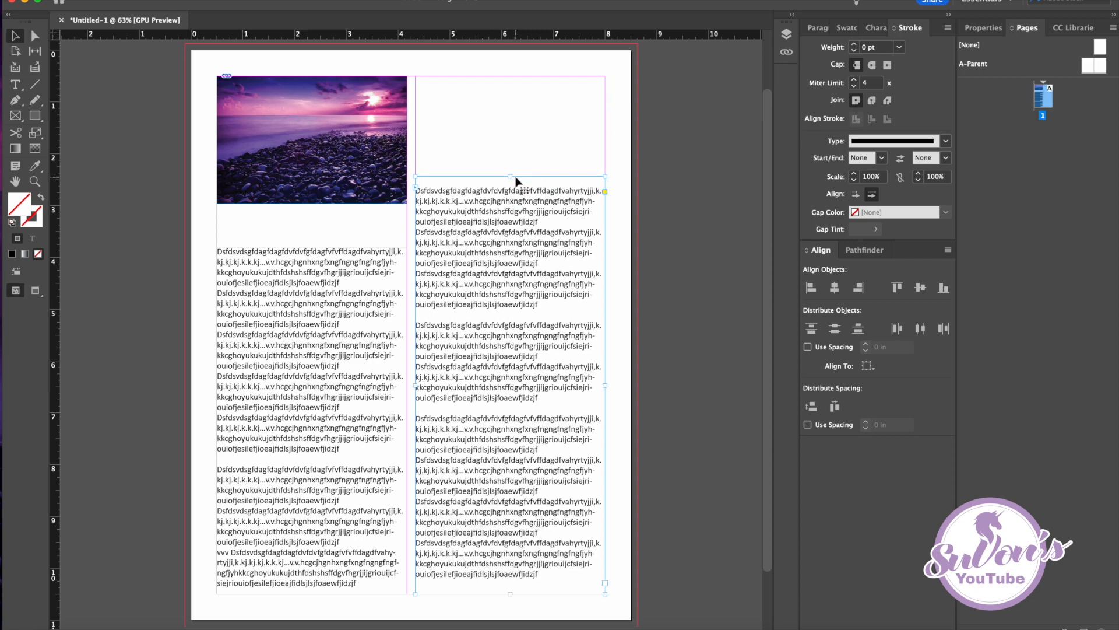
{"action": "left_click", "coordinate": [15, 85]}
{"action": "mouse_move", "coordinate": [415, 76]}
{"action": "left_mouse_down"}
{"action": "mouse_move", "coordinate": [460, 100]}
{"action": "mouse_move", "coordinate": [636, 133]}
{"action": "mouse_move", "coordinate": [606, 133]}
{"action": "left_mouse_up"}
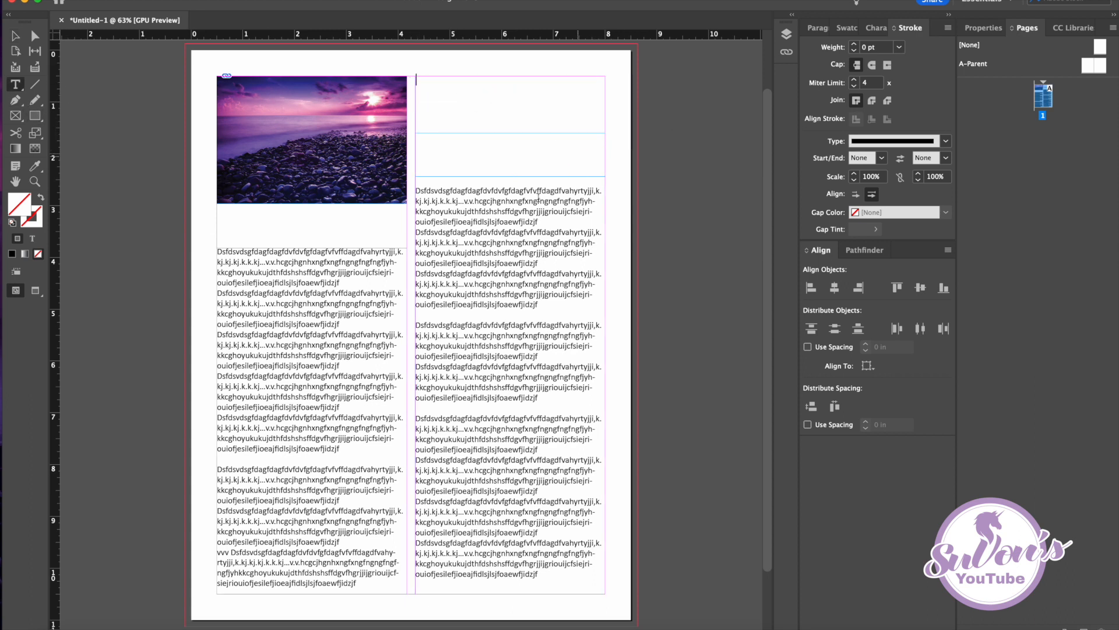
{"action": "type", "text": "Header"}
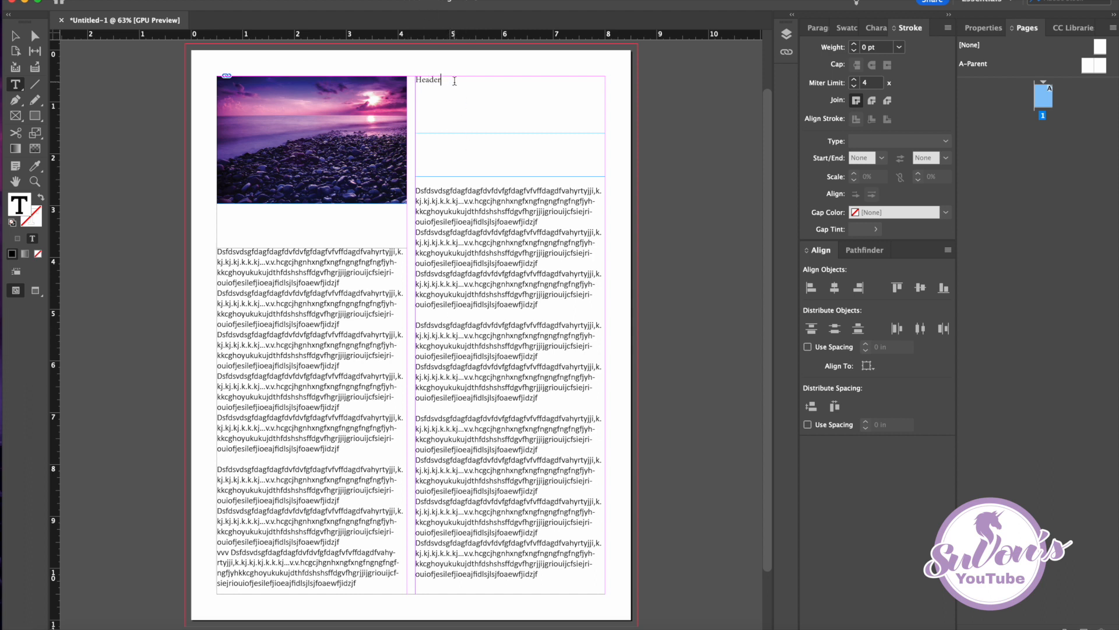
- Set the font of the "Header" text frame to Arial Black
{"action": "left_click", "coordinate": [15, 35]}
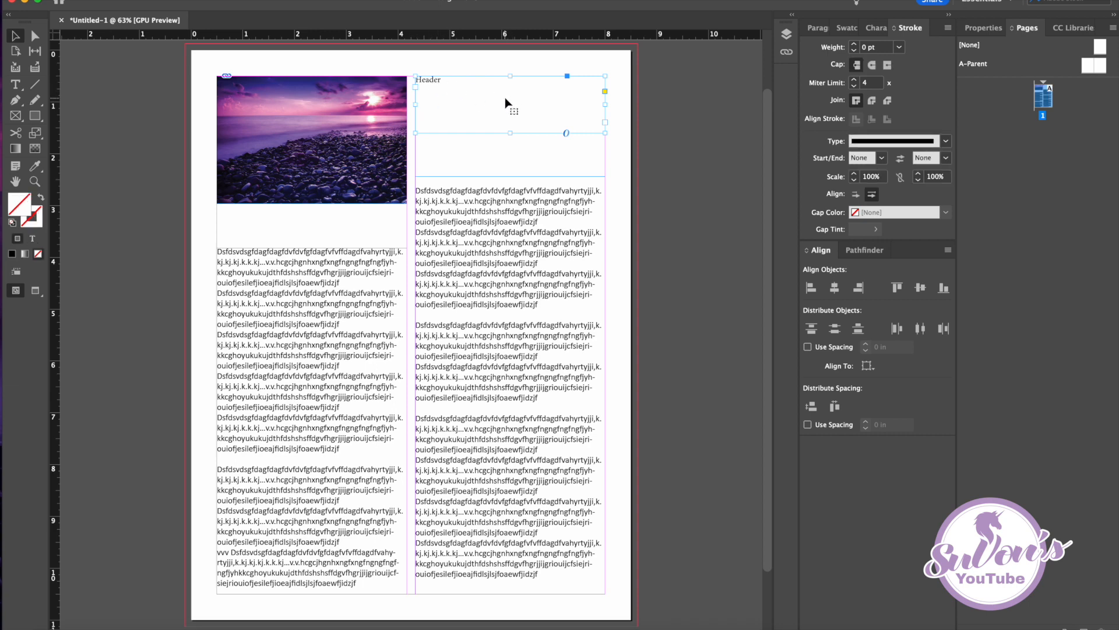
{"action": "left_click", "coordinate": [875, 29]}
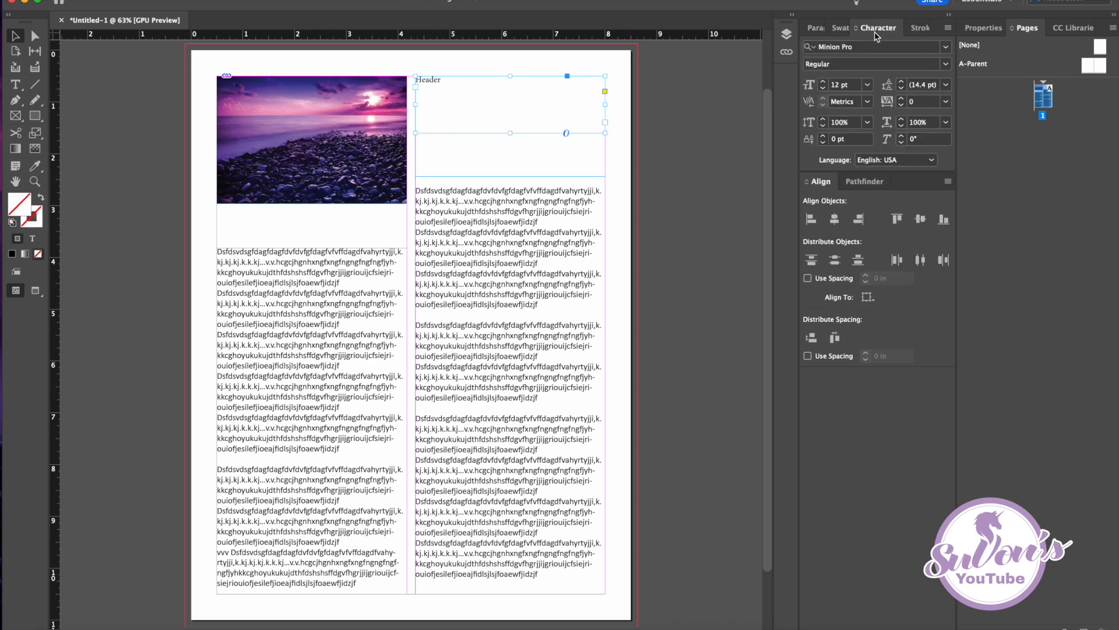
{"action": "left_click", "coordinate": [945, 47]}
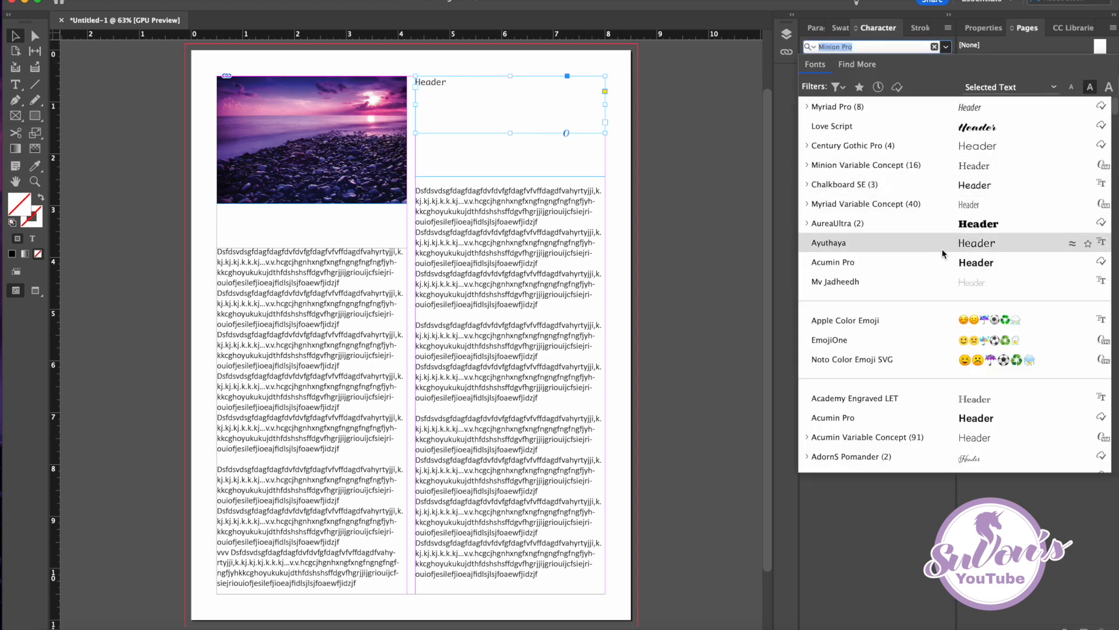
{"action": "scroll", "coordinate": [938, 239], "scroll_direction": "down", "scroll_amount": 5}
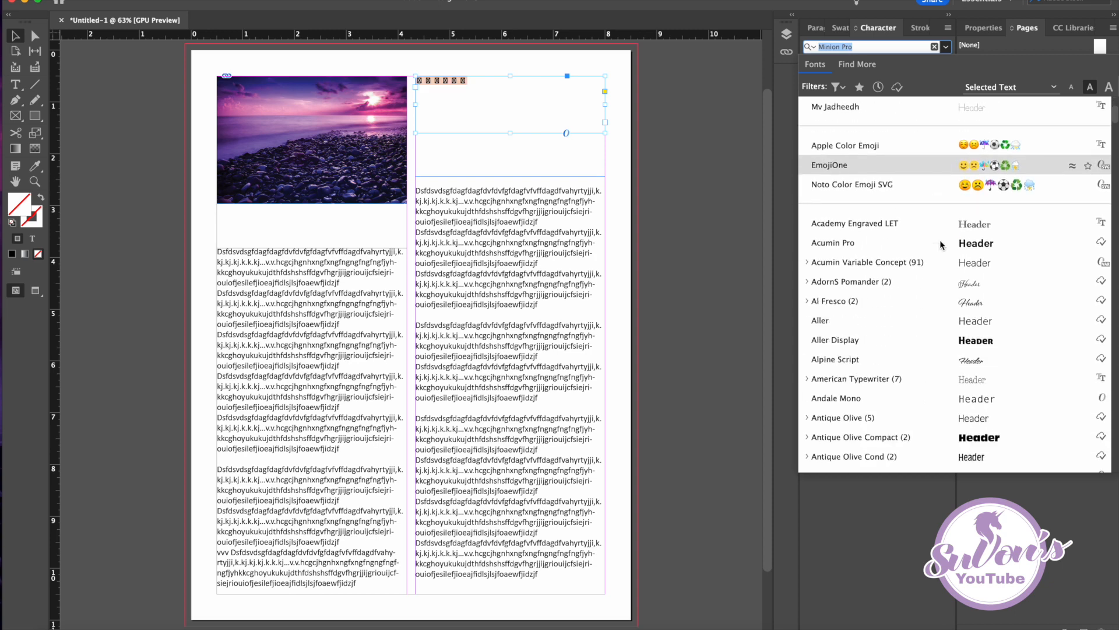
{"action": "scroll", "coordinate": [939, 245], "scroll_direction": "down", "scroll_amount": 4}
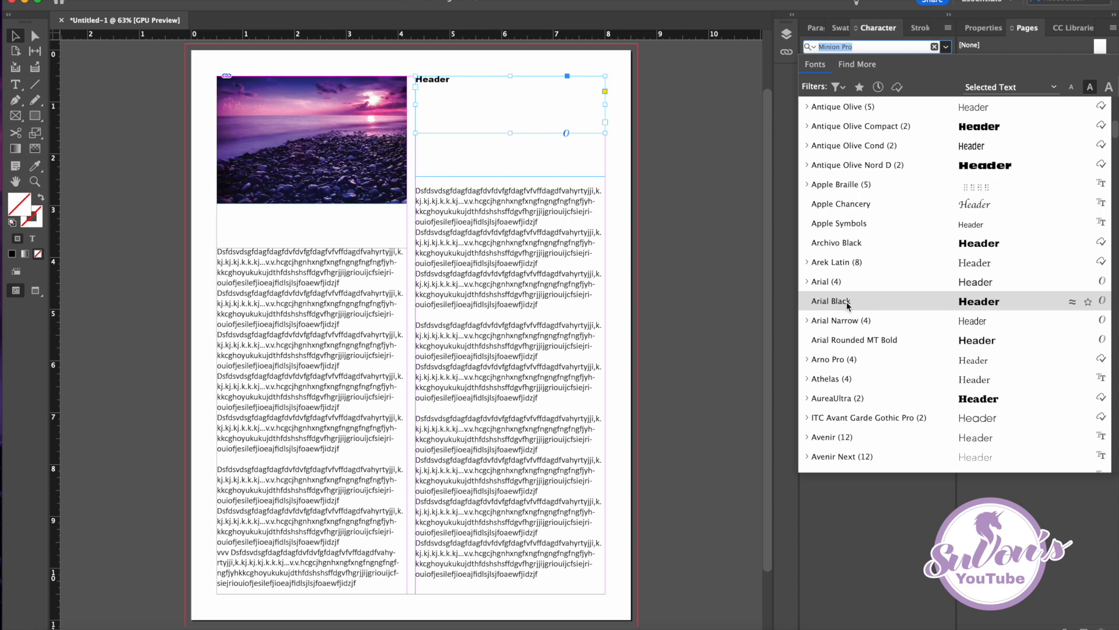
{"action": "left_click", "coordinate": [848, 303]}
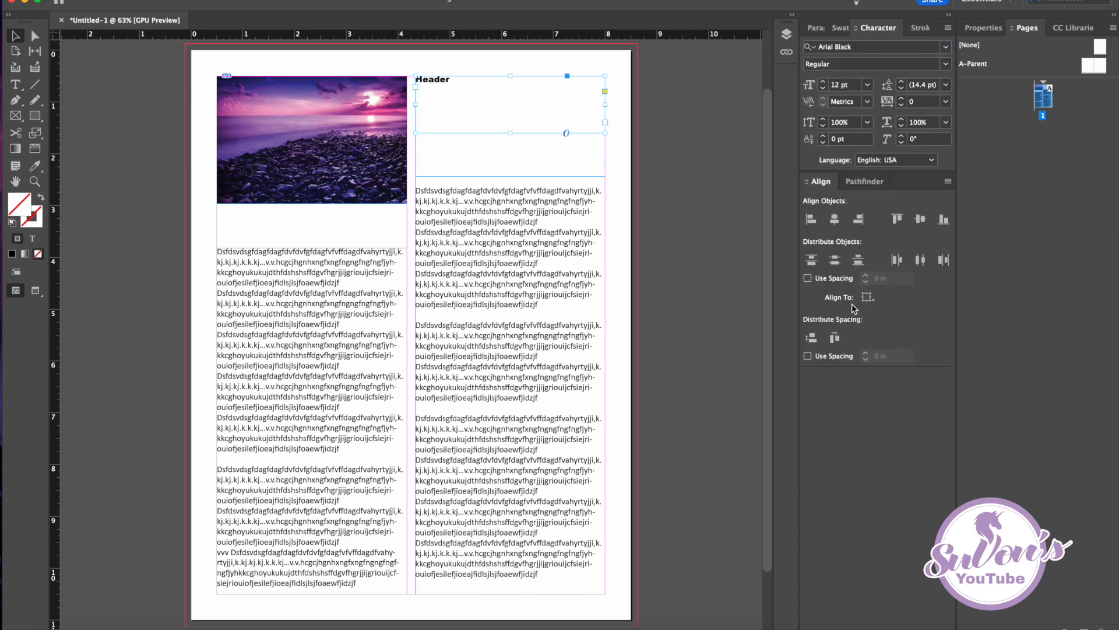
- Set the "Header" text size to 48 pt, and increase it in steps to 67 pt to span the column
{"action": "left_click", "coordinate": [868, 85]}
{"action": "left_click", "coordinate": [848, 267]}
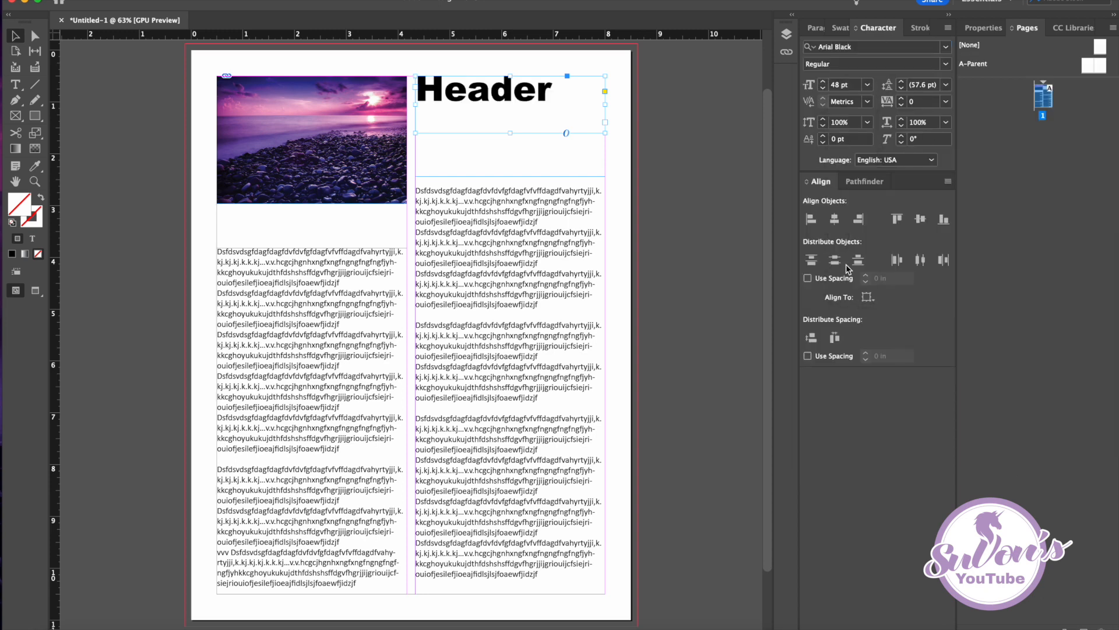
{"action": "left_click", "coordinate": [821, 80]}
{"action": "double_click", "coordinate": [821, 80]}
{"action": "left_click", "coordinate": [821, 80]}
{"action": "left_click", "coordinate": [821, 81]}
{"action": "left_click", "coordinate": [822, 80]}
{"action": "left_click", "coordinate": [821, 80]}
{"action": "left_click", "coordinate": [821, 81]}
{"action": "left_click", "coordinate": [822, 81]}
{"action": "double_click", "coordinate": [822, 81]}
{"action": "left_click", "coordinate": [822, 81]}
{"action": "double_click", "coordinate": [823, 82]}
{"action": "double_click", "coordinate": [822, 82]}
{"action": "left_click", "coordinate": [822, 82]}
{"action": "double_click", "coordinate": [823, 82]}
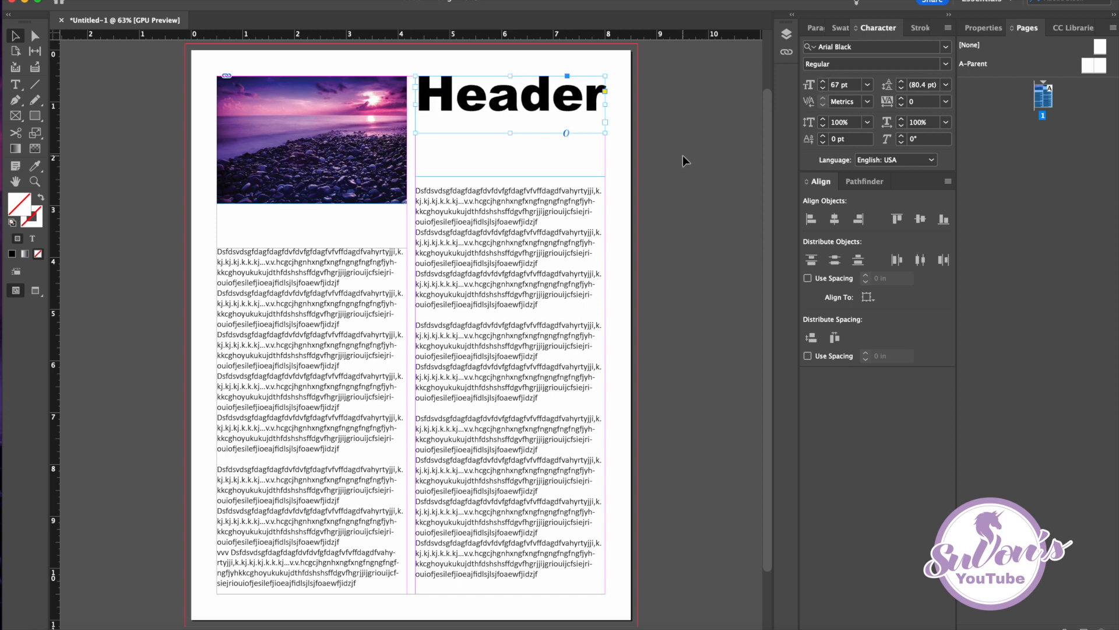
- Shorten the "Header" frame to fit its text and place a duplicate directly beneath it, above the second column's text
{"action": "left_click_drag", "start_coordinate": [510, 134], "coordinate": [508, 121]}
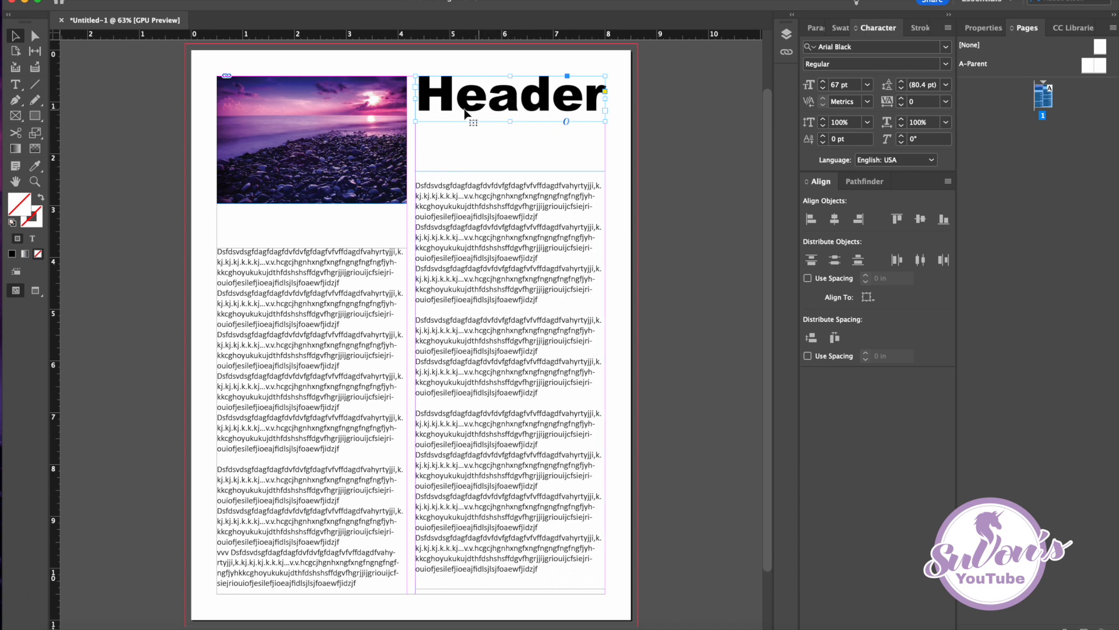
{"action": "left_click_drag", "start_coordinate": [483, 266], "coordinate": [483, 272]}
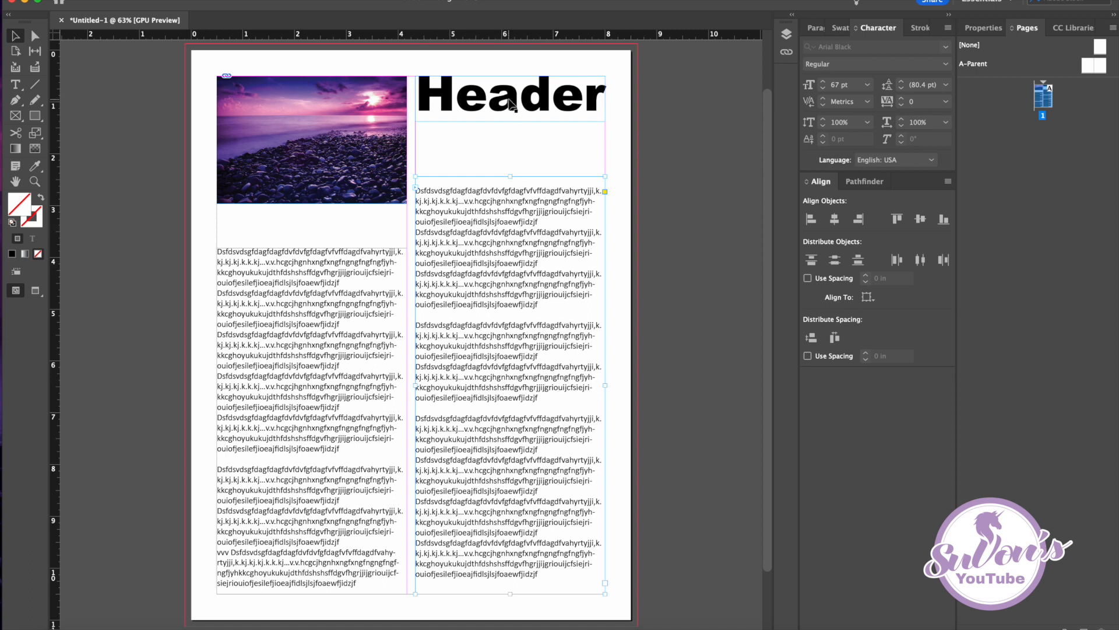
{"action": "left_click_drag", "start_coordinate": [510, 105], "coordinate": [510, 159]}
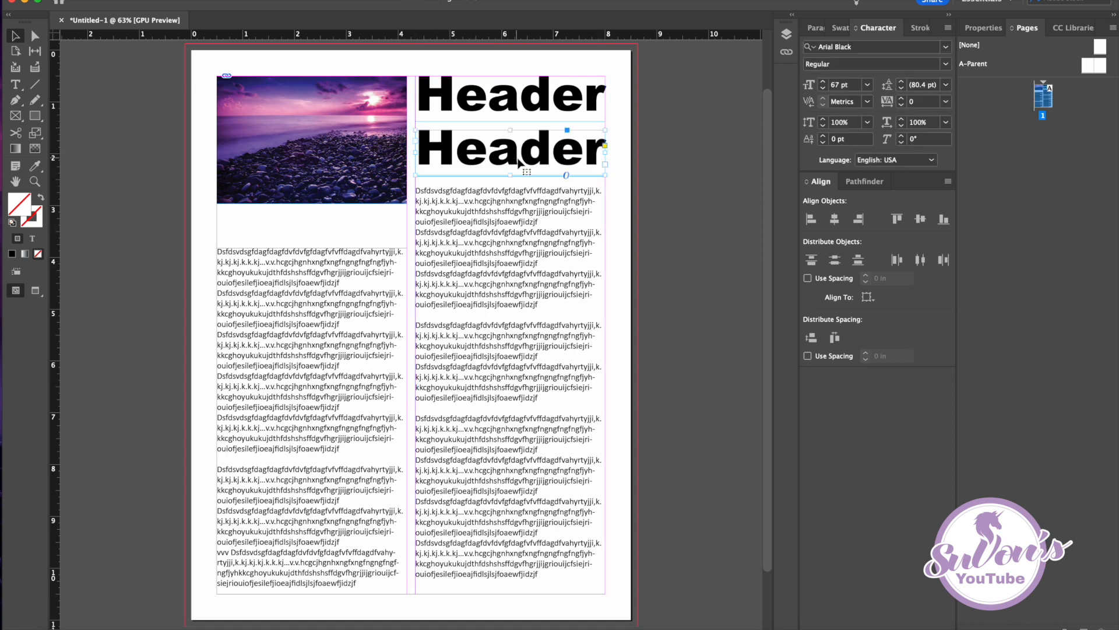
- Replace the duplicate header's text with "Sub-Header" and reduce its size to 38 pt
{"action": "left_click", "coordinate": [15, 84]}
{"action": "left_click", "coordinate": [428, 143]}
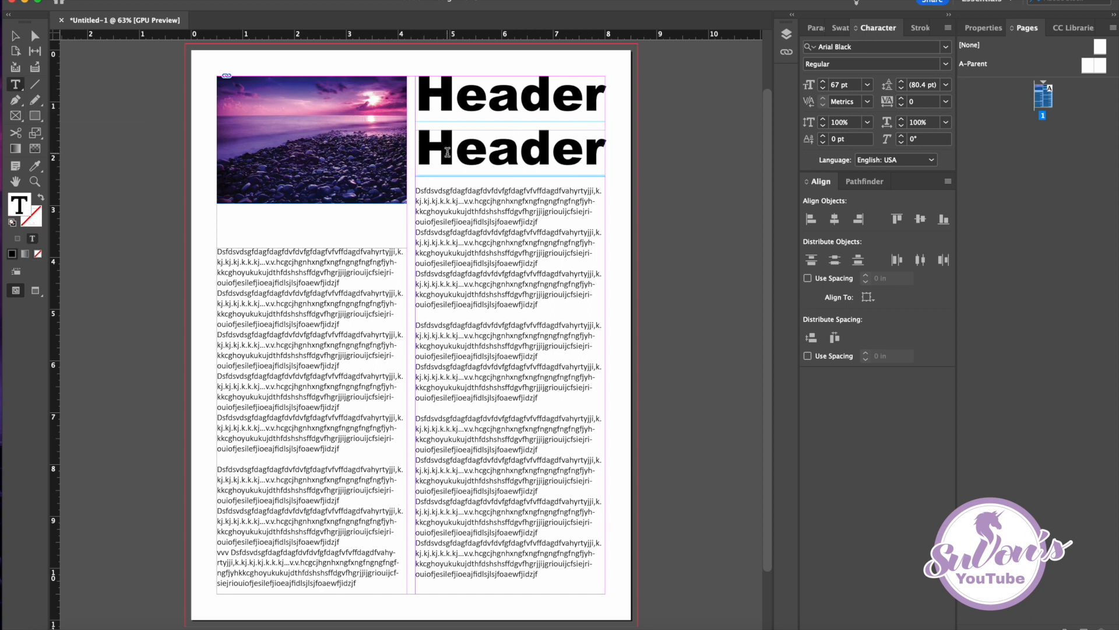
{"action": "type", "text": "SuVo"}
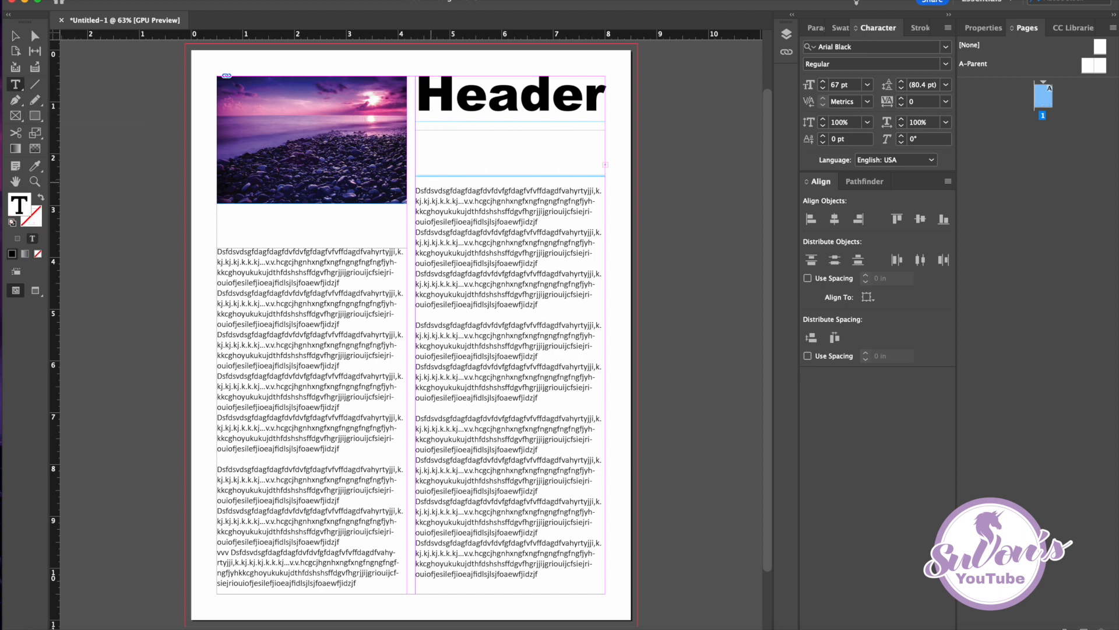
{"action": "left_click", "coordinate": [15, 36]}
{"action": "scroll", "coordinate": [498, 151], "scroll_direction": "right", "scroll_amount": 1}
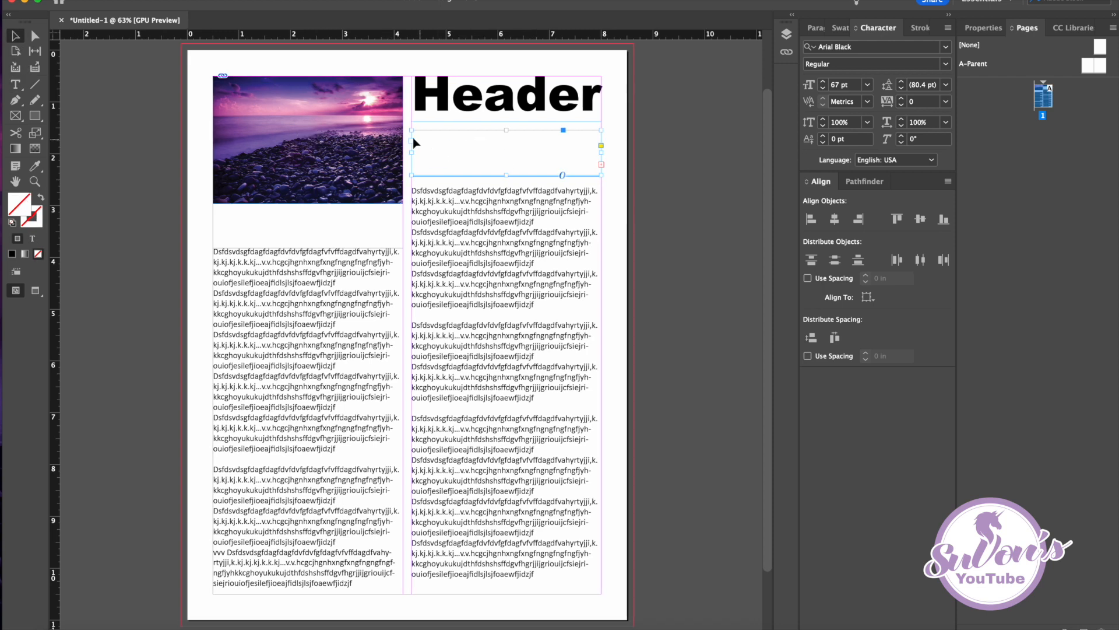
{"action": "left_click", "coordinate": [823, 89]}
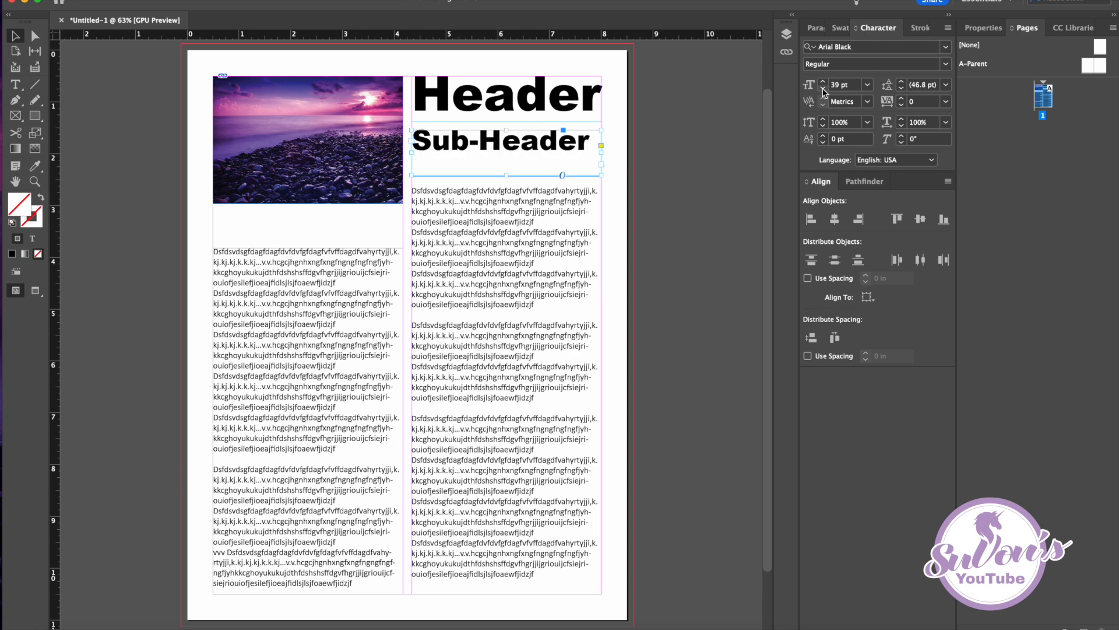
{"action": "left_click", "coordinate": [823, 89]}
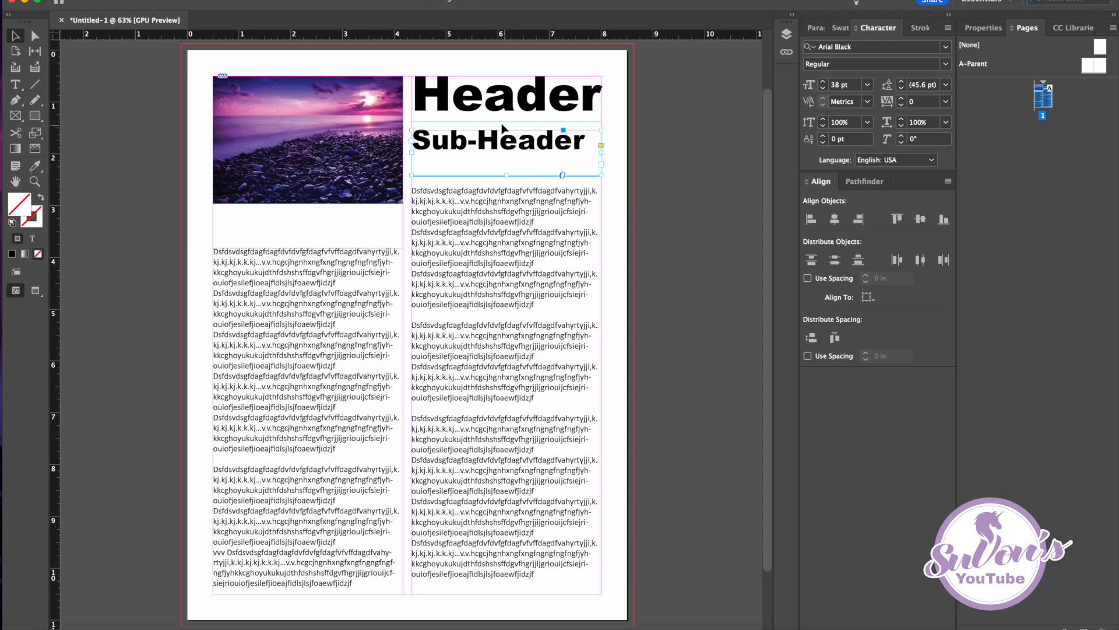
- Shorten the "Sub-Header" frame to fit its text, and position one copy beneath the image and another beneath the main header
{"action": "left_click_drag", "start_coordinate": [507, 174], "coordinate": [507, 160]}
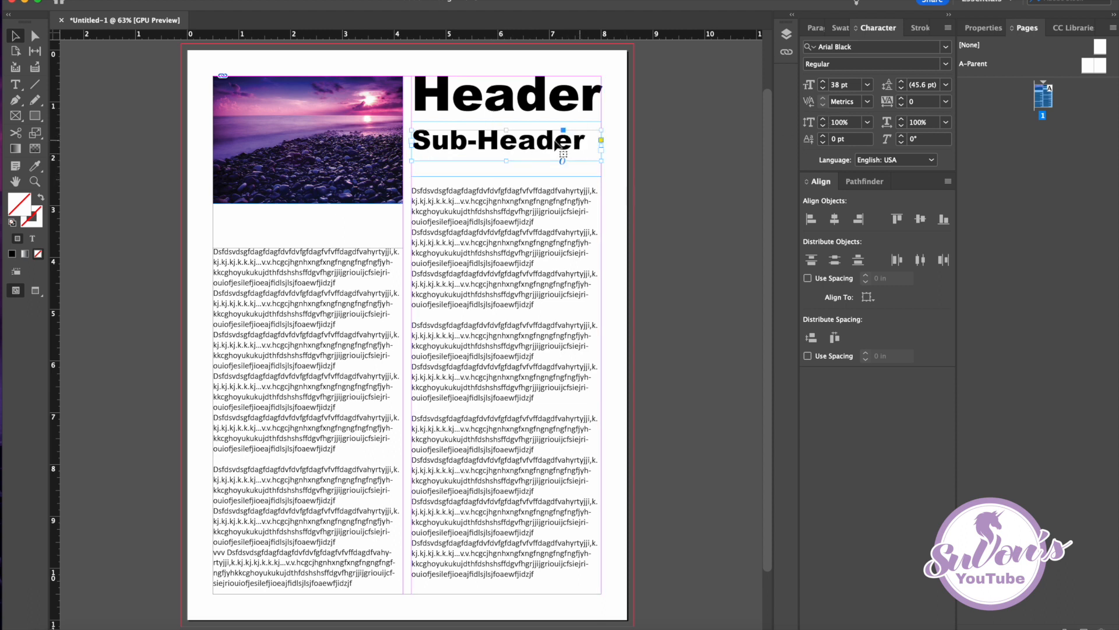
{"action": "left_click", "coordinate": [683, 131]}
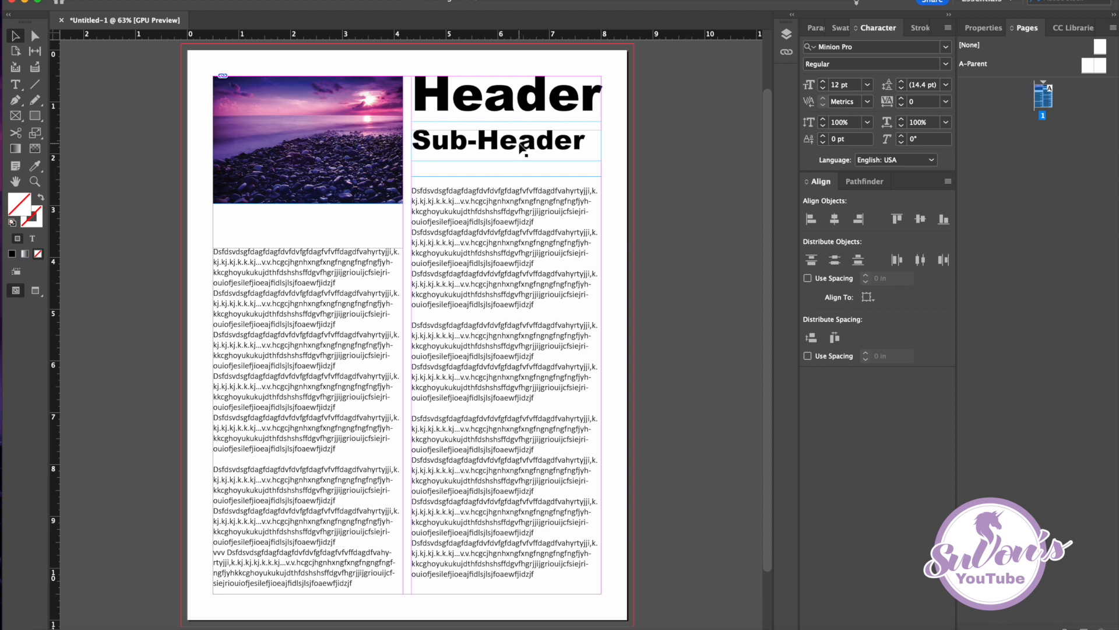
{"action": "left_click_drag", "start_coordinate": [517, 140], "coordinate": [321, 228]}
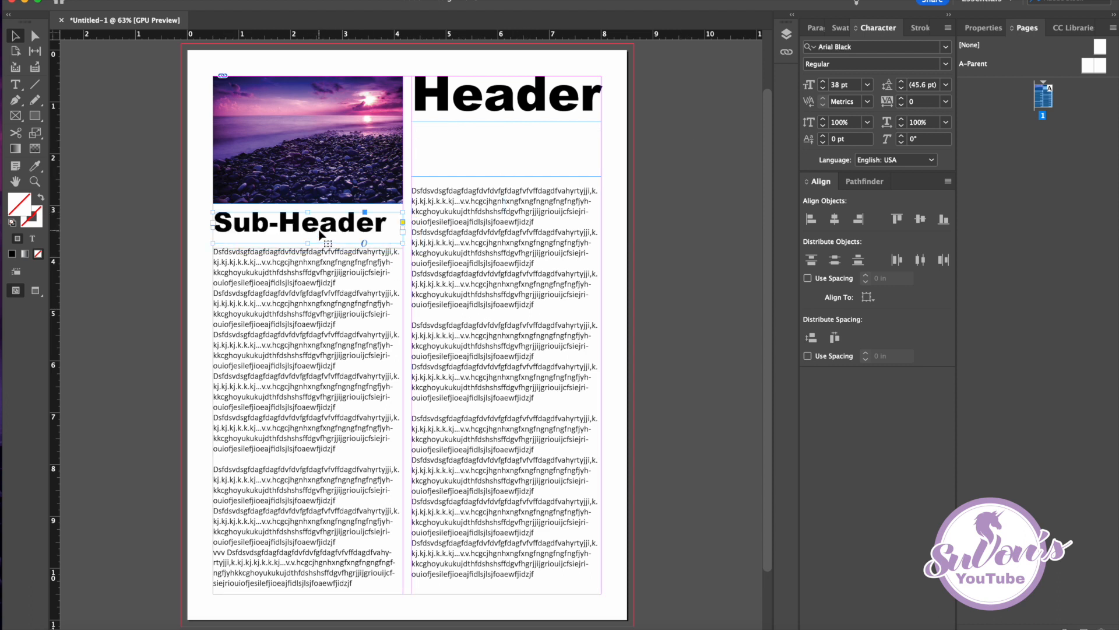
{"action": "left_click_drag", "start_coordinate": [320, 234], "coordinate": [519, 159]}
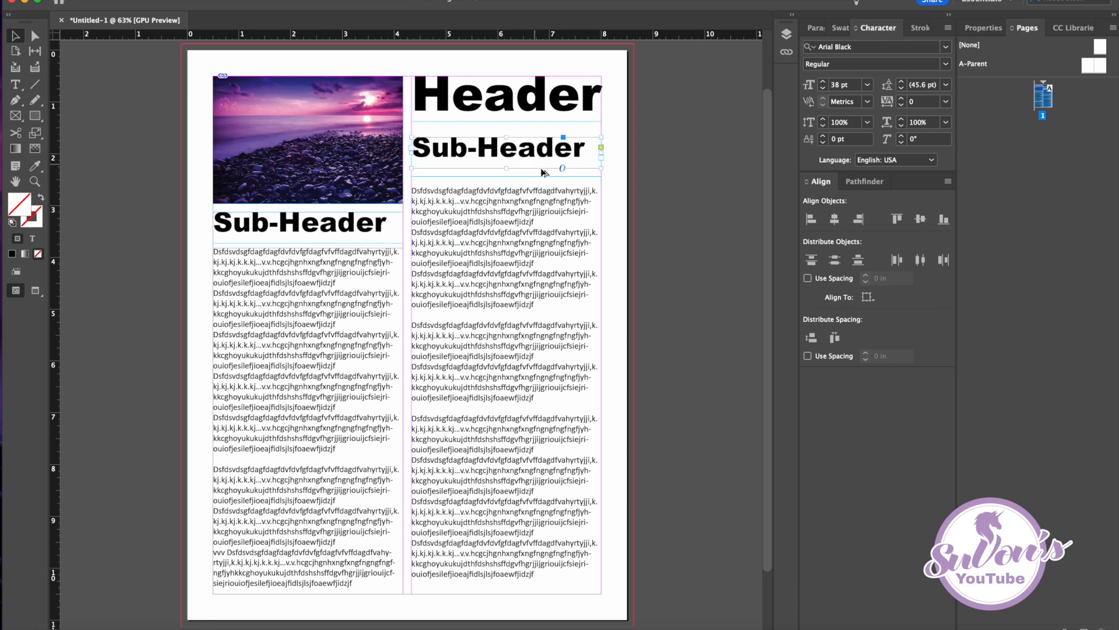
- Show the Character Styles and place them beside the page, clear of the layout
{"action": "left_click", "coordinate": [23, 82]}
{"action": "left_click", "coordinate": [947, 27]}
{"action": "left_click", "coordinate": [947, 28]}
{"action": "left_click", "coordinate": [326, 0]}
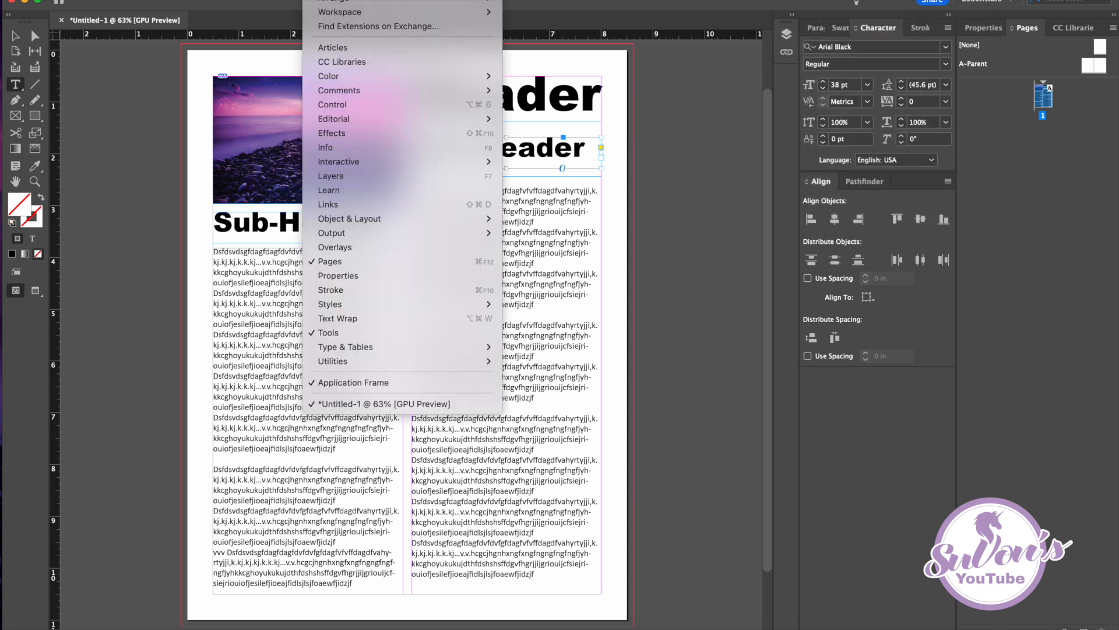
{"action": "mouse_move", "coordinate": [335, 219]}
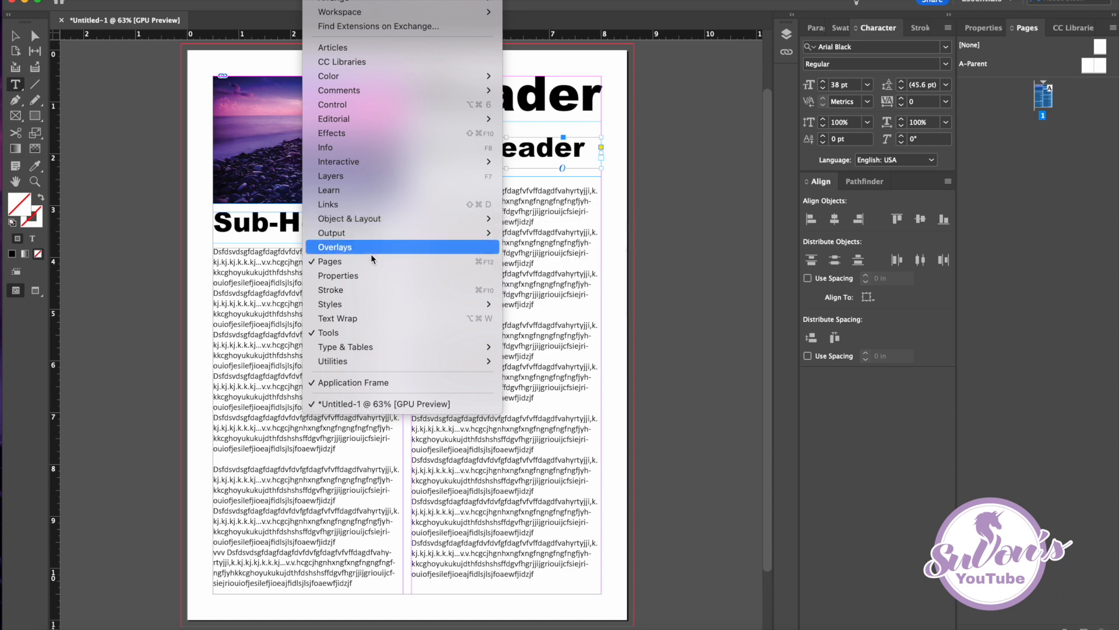
{"action": "mouse_move", "coordinate": [345, 307]}
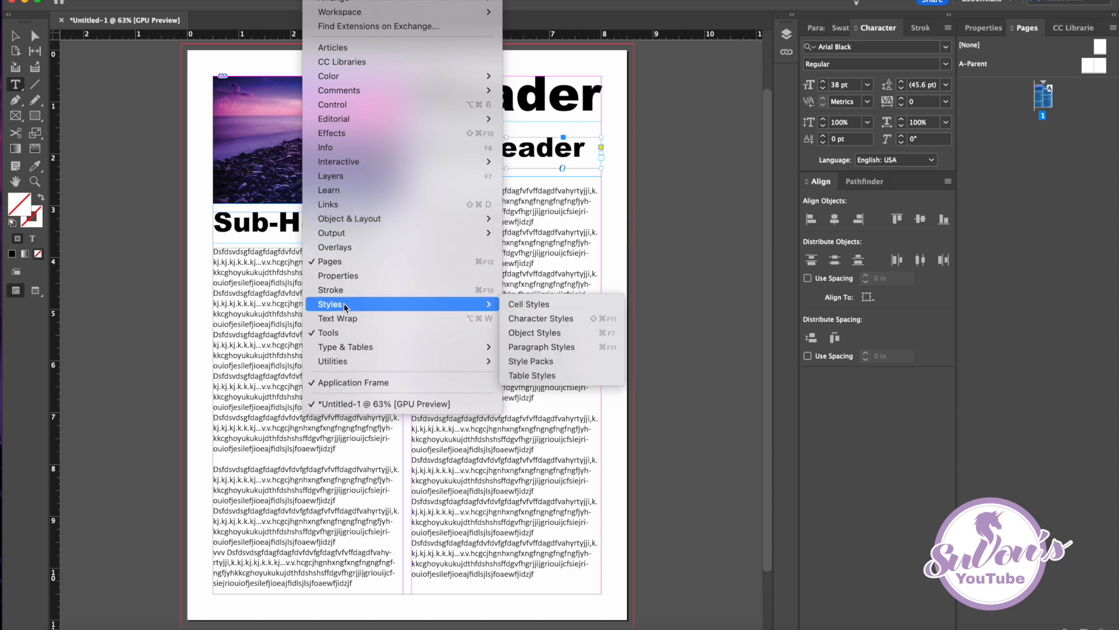
{"action": "left_click", "coordinate": [540, 320]}
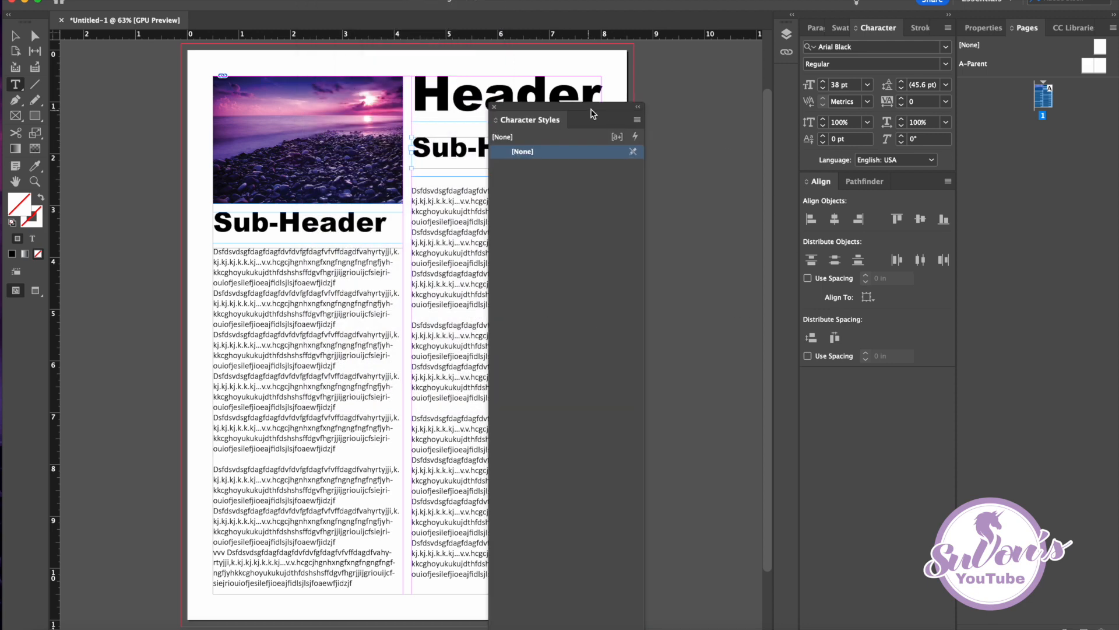
{"action": "left_click_drag", "start_coordinate": [589, 113], "coordinate": [754, 101]}
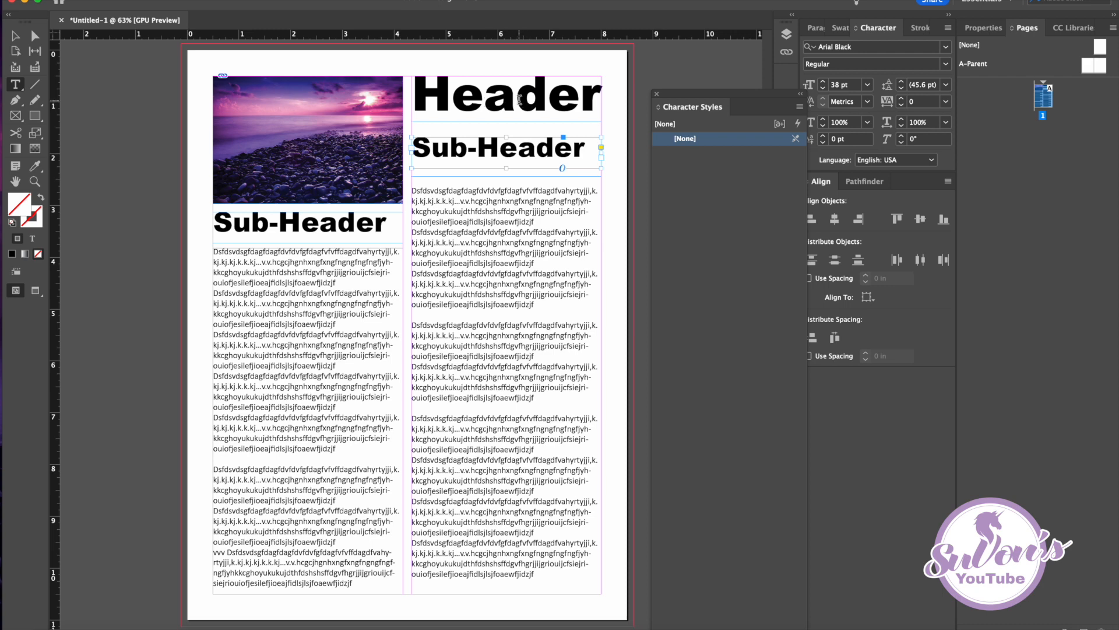
- Create a character style named "Header" from the main header's Arial Black, 67 pt formatting
{"action": "left_click_drag", "start_coordinate": [517, 101], "coordinate": [453, 101]}
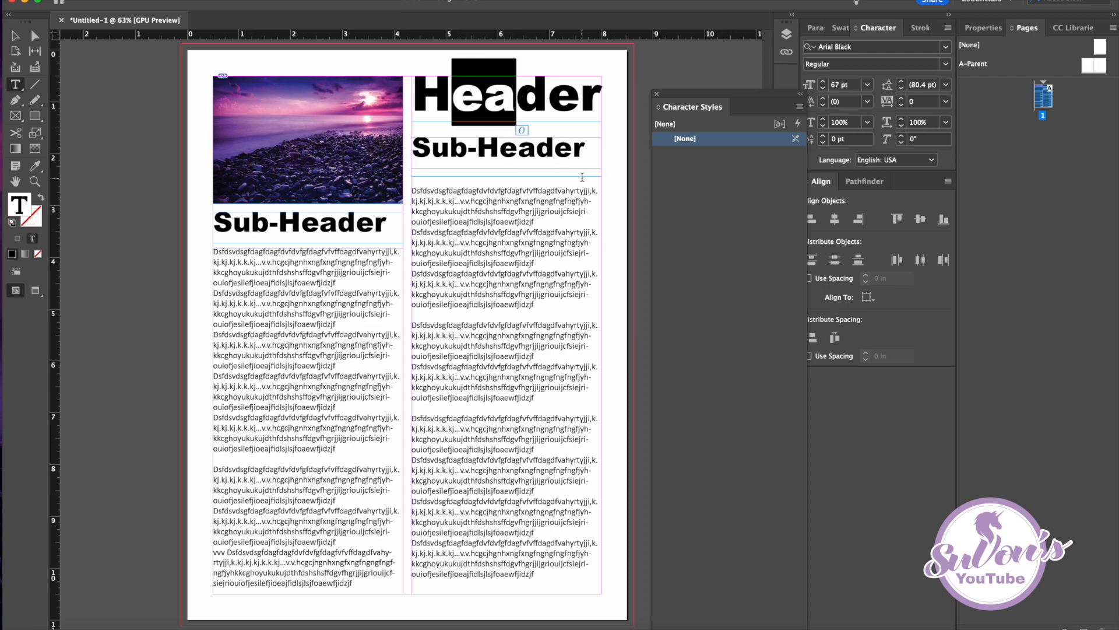
{"action": "left_click", "coordinate": [800, 107]}
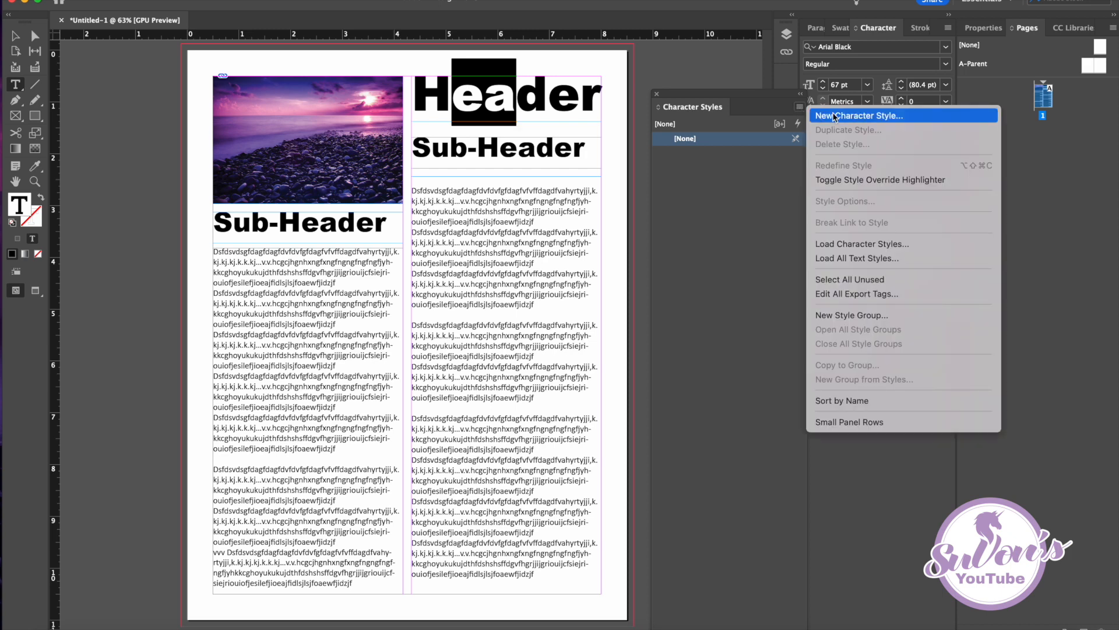
{"action": "left_click", "coordinate": [841, 115]}
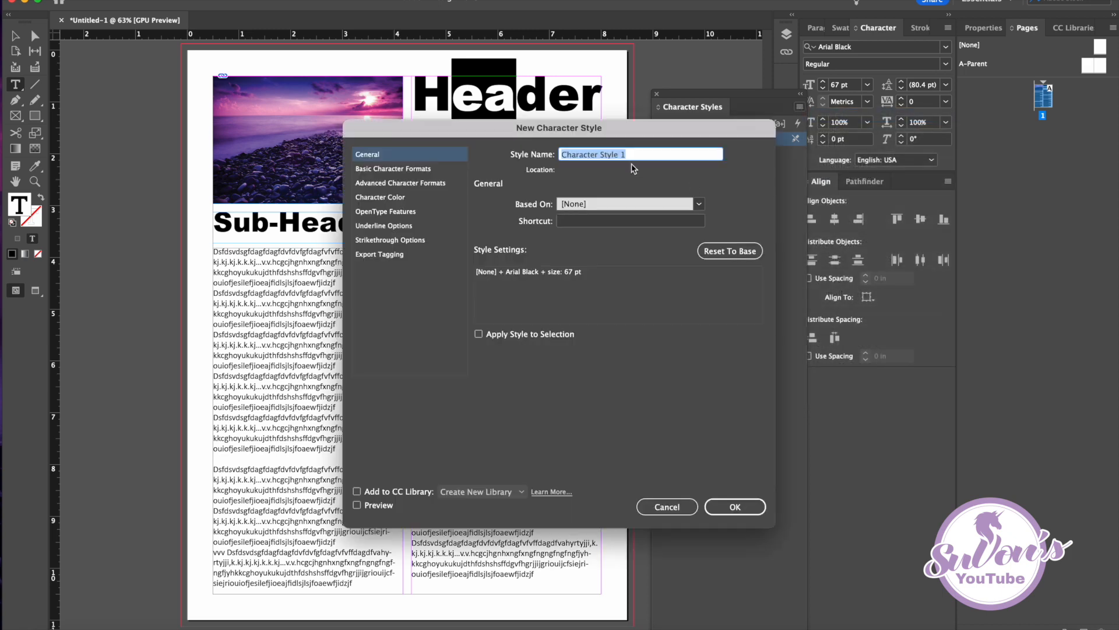
{"action": "type", "text": "Header"}
{"action": "left_click", "coordinate": [373, 169]}
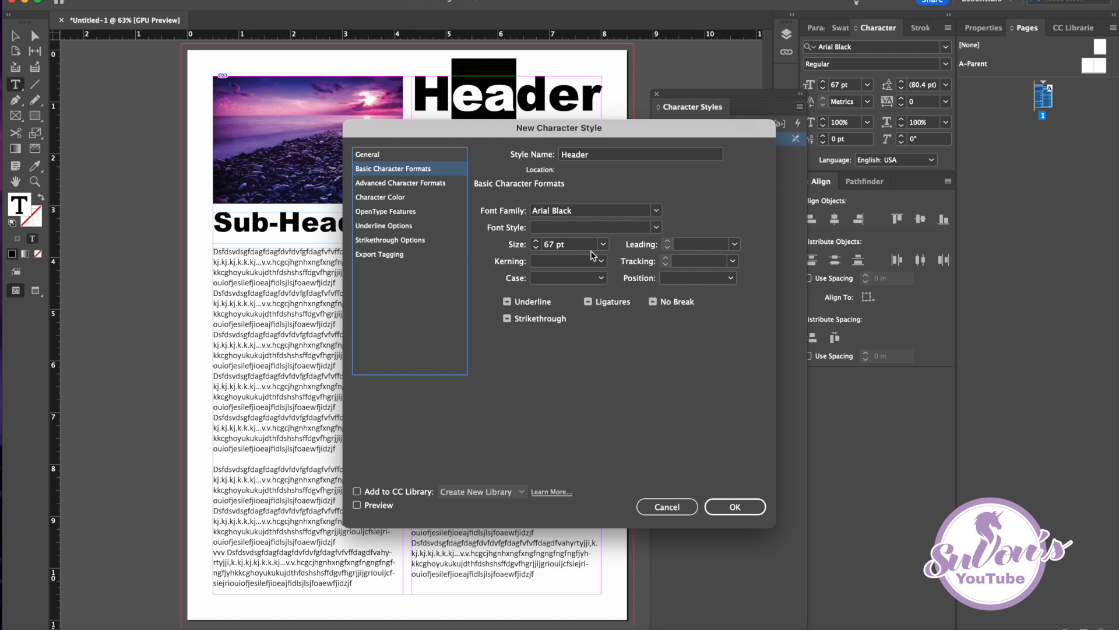
{"action": "left_click", "coordinate": [378, 156]}
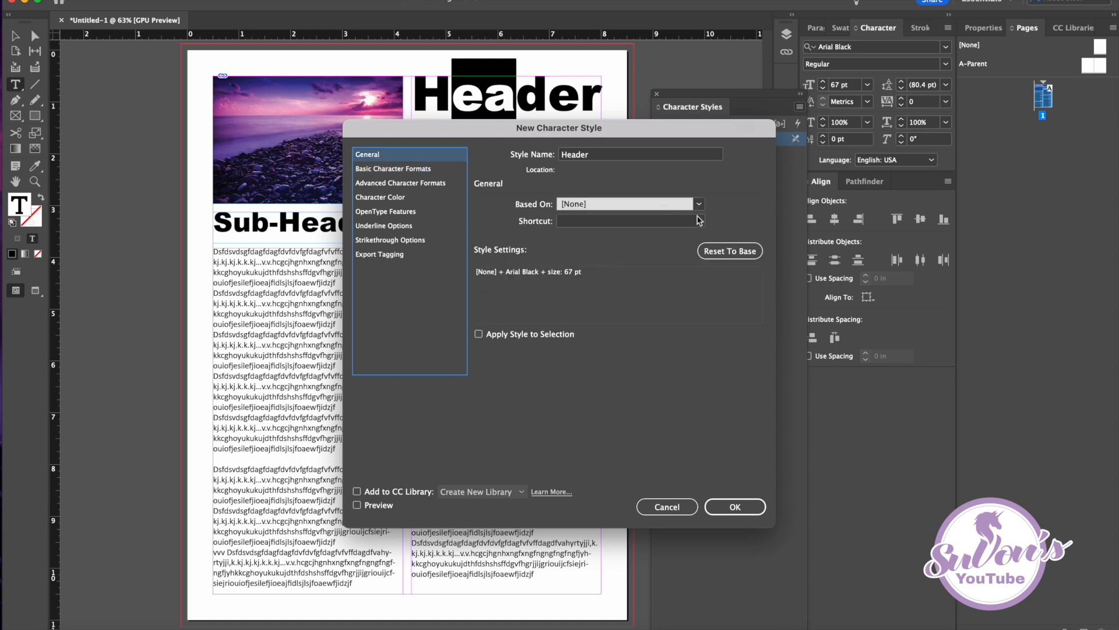
{"action": "left_click", "coordinate": [736, 507]}
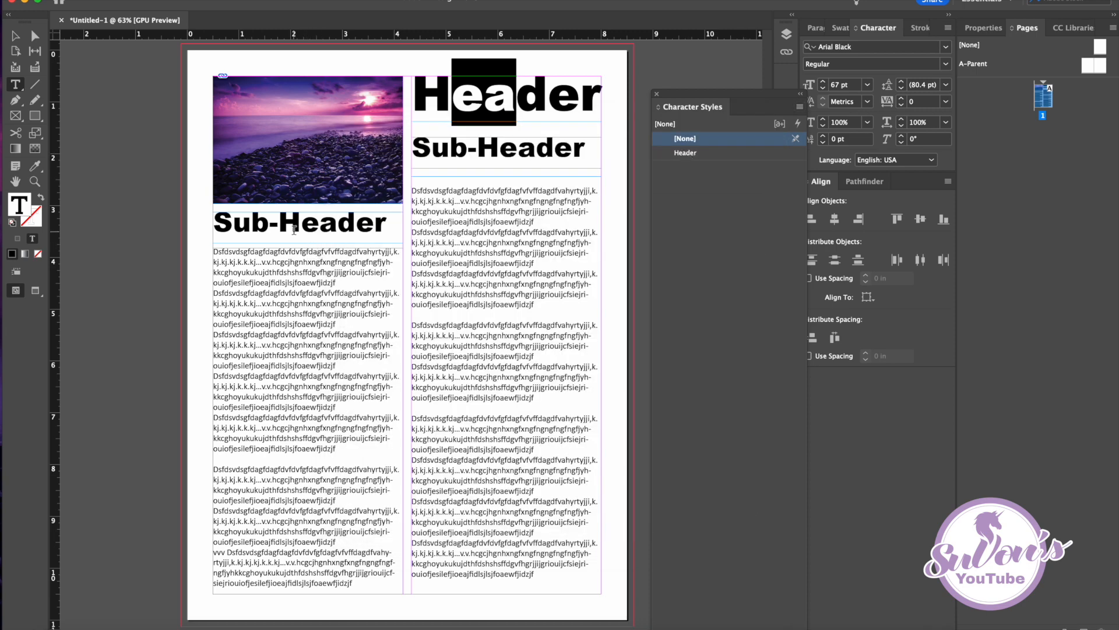
- Create a character style named "Sub-header" from the Arial Black, 38 pt text beneath the image
{"action": "left_click_drag", "start_coordinate": [320, 224], "coordinate": [279, 224]}
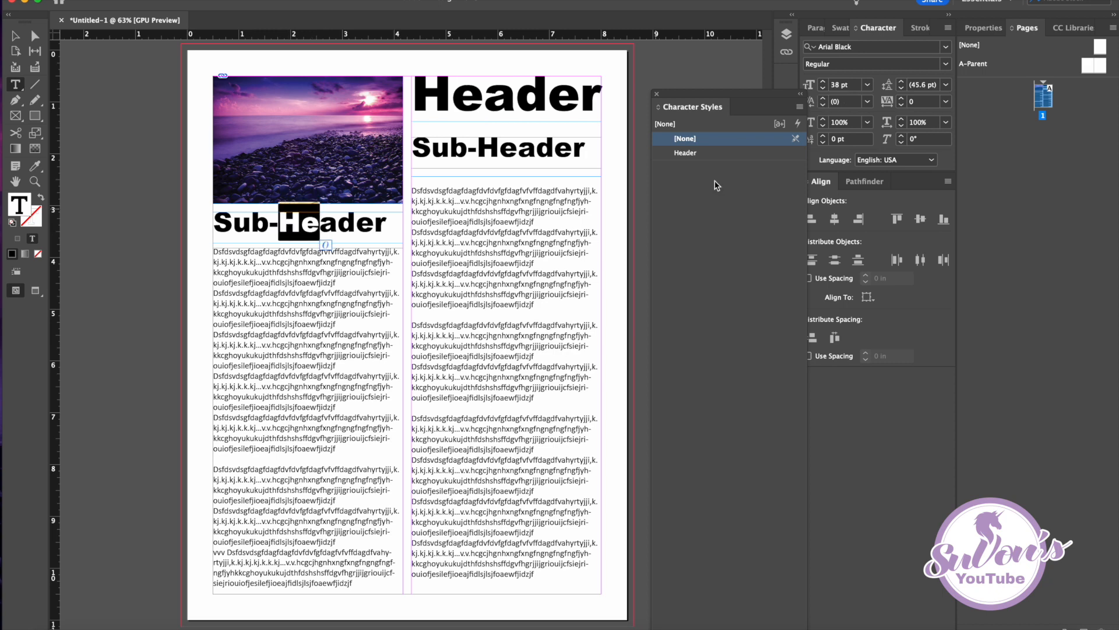
{"action": "left_click", "coordinate": [800, 107]}
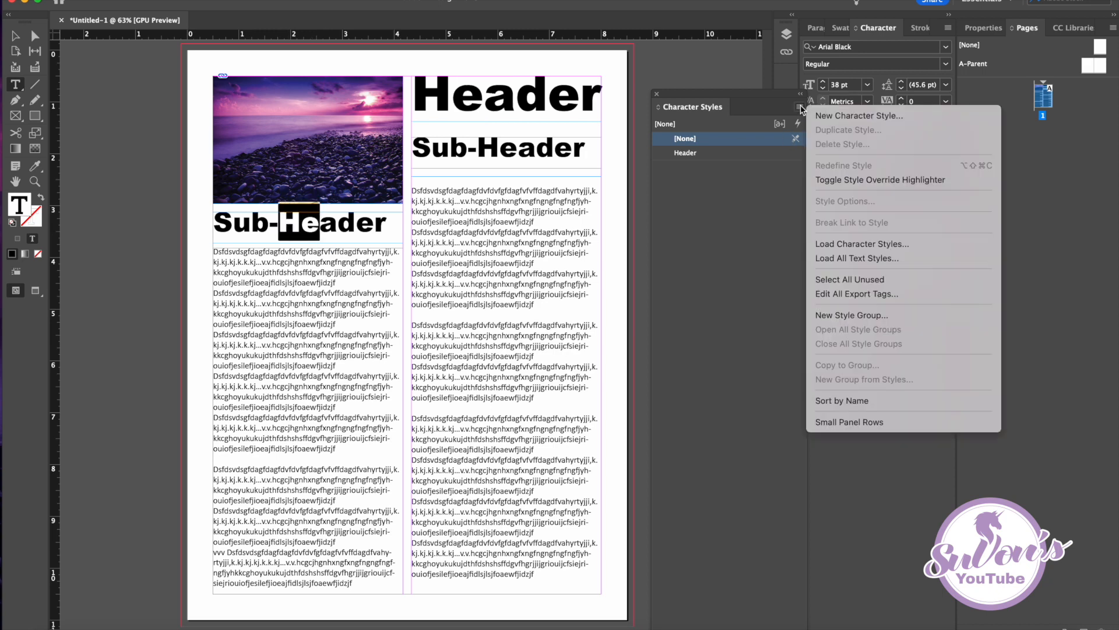
{"action": "left_click", "coordinate": [840, 118]}
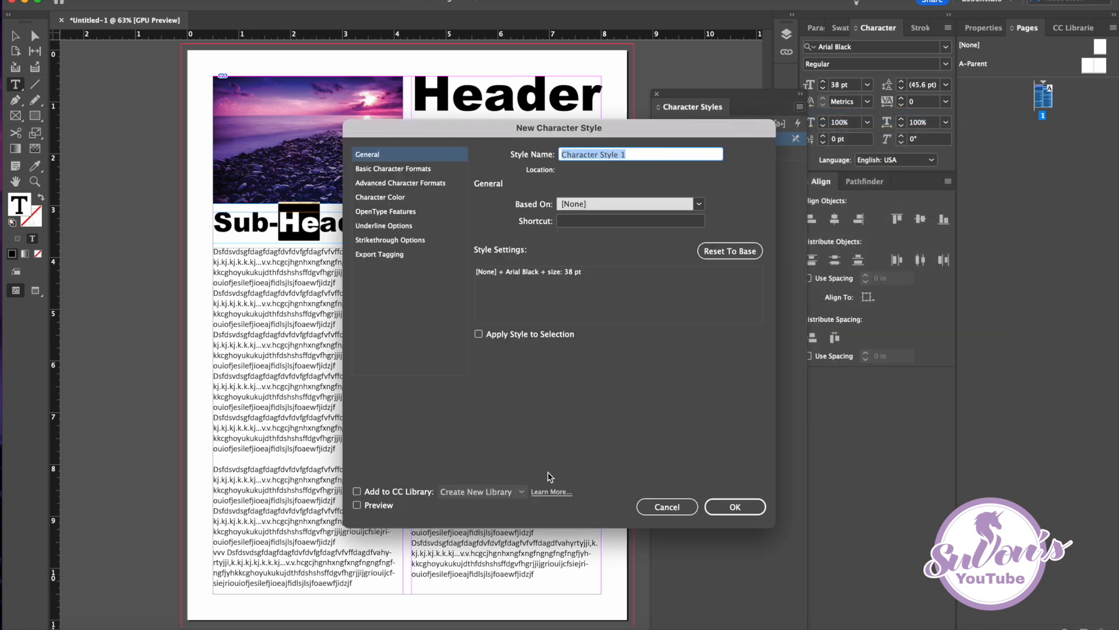
{"action": "type", "text": "Sub-head"}
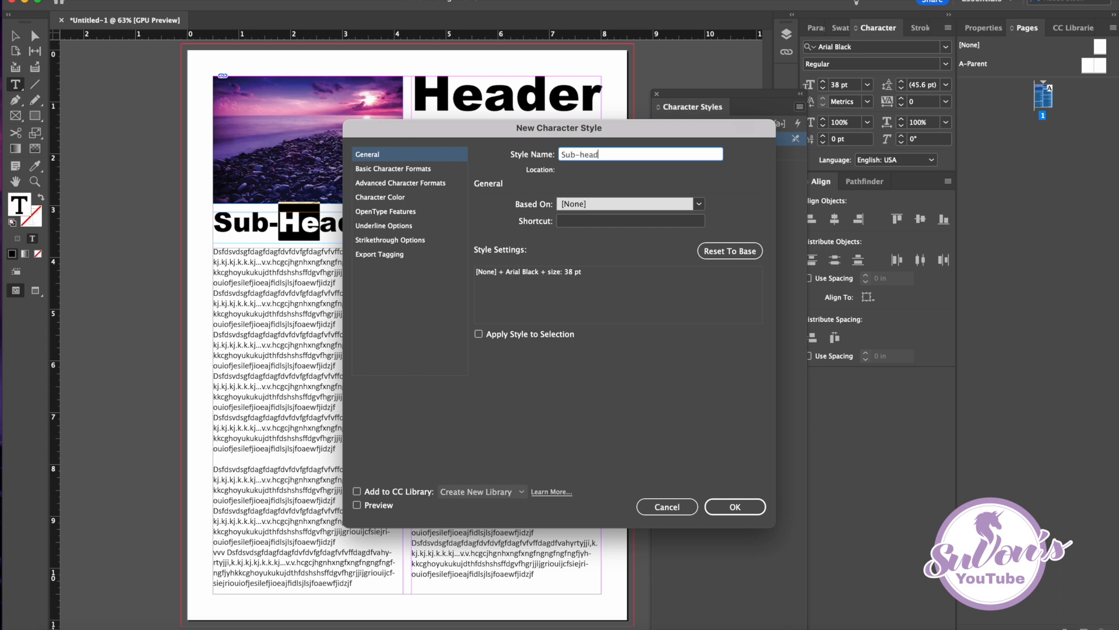
{"action": "type", "text": "er"}
{"action": "left_click", "coordinate": [377, 168]}
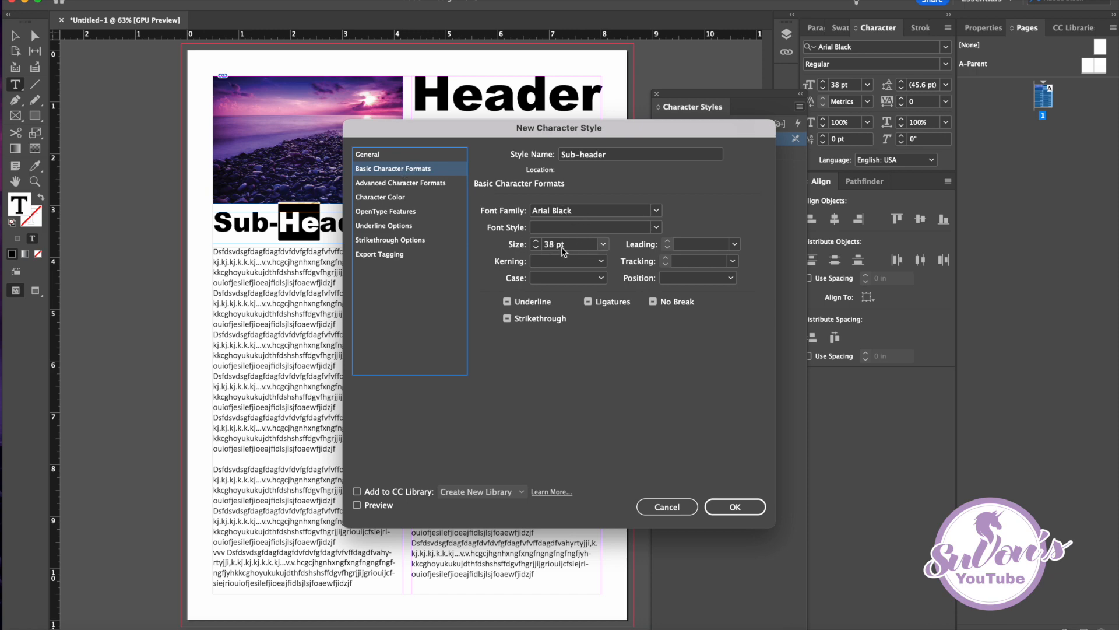
{"action": "left_click", "coordinate": [738, 507]}
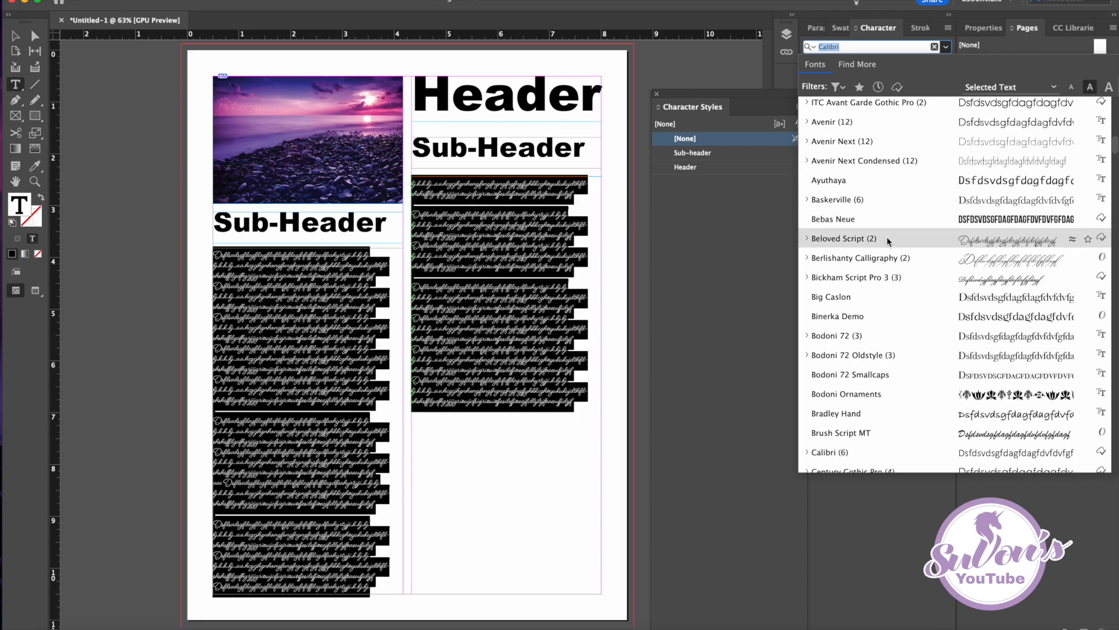
- Try Arial Black as the font for the selected body text in both columns
{"action": "scroll", "coordinate": [887, 238], "scroll_direction": "up", "scroll_amount": 5}
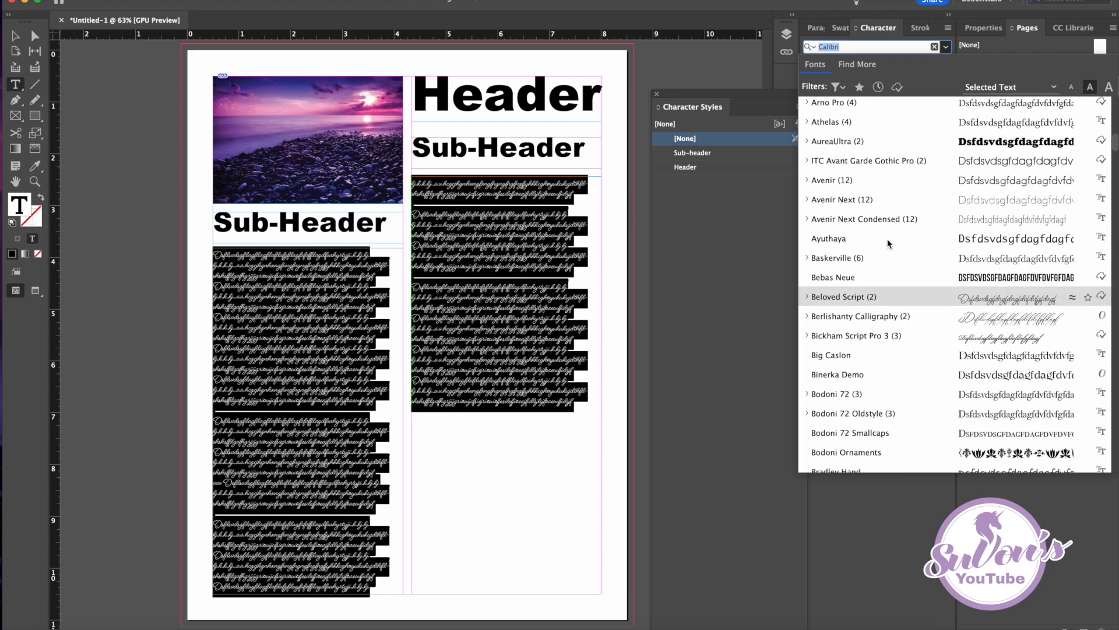
{"action": "scroll", "coordinate": [1031, 264], "scroll_direction": "up", "scroll_amount": 10}
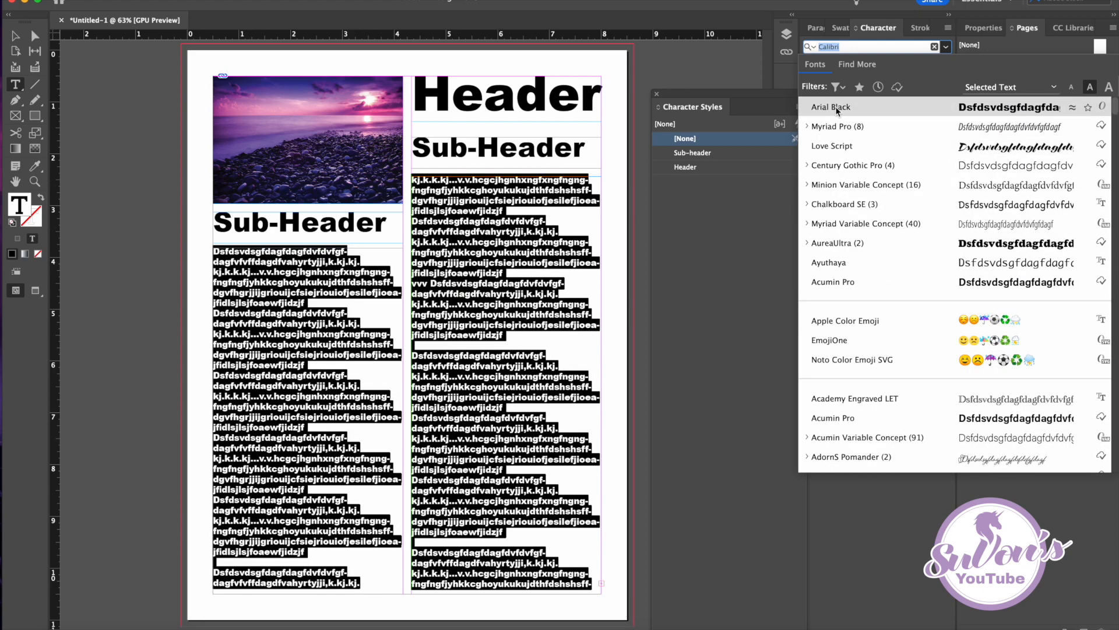
{"action": "left_click", "coordinate": [834, 107]}
- Set the selected body text in both columns to Arial Regular at 10 pt
{"action": "left_click", "coordinate": [946, 46]}
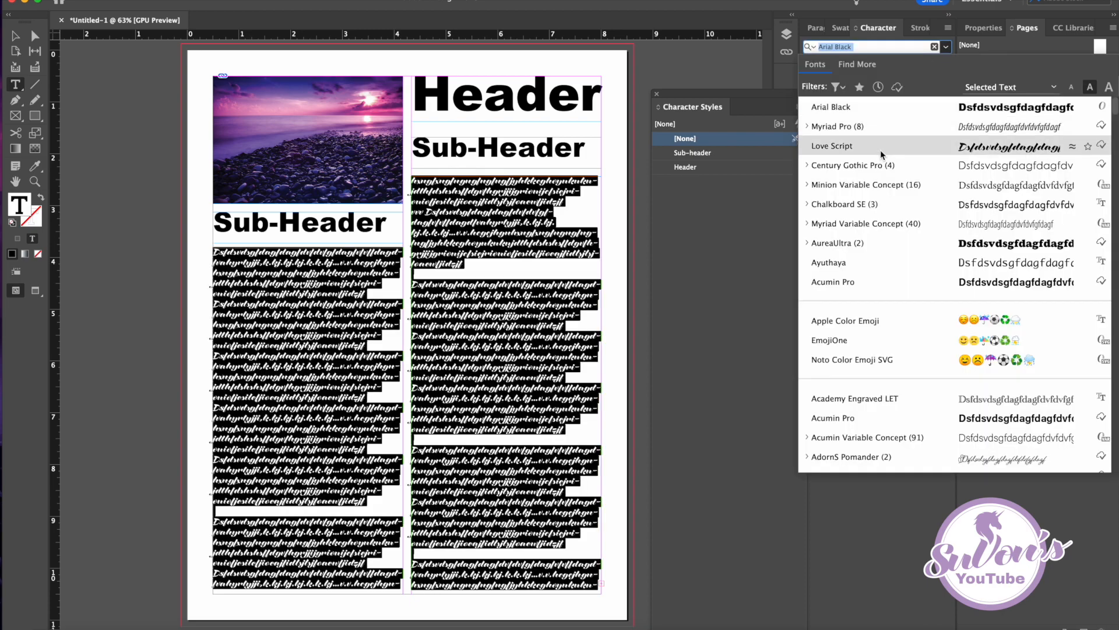
{"action": "scroll", "coordinate": [887, 193], "scroll_direction": "down", "scroll_amount": 12}
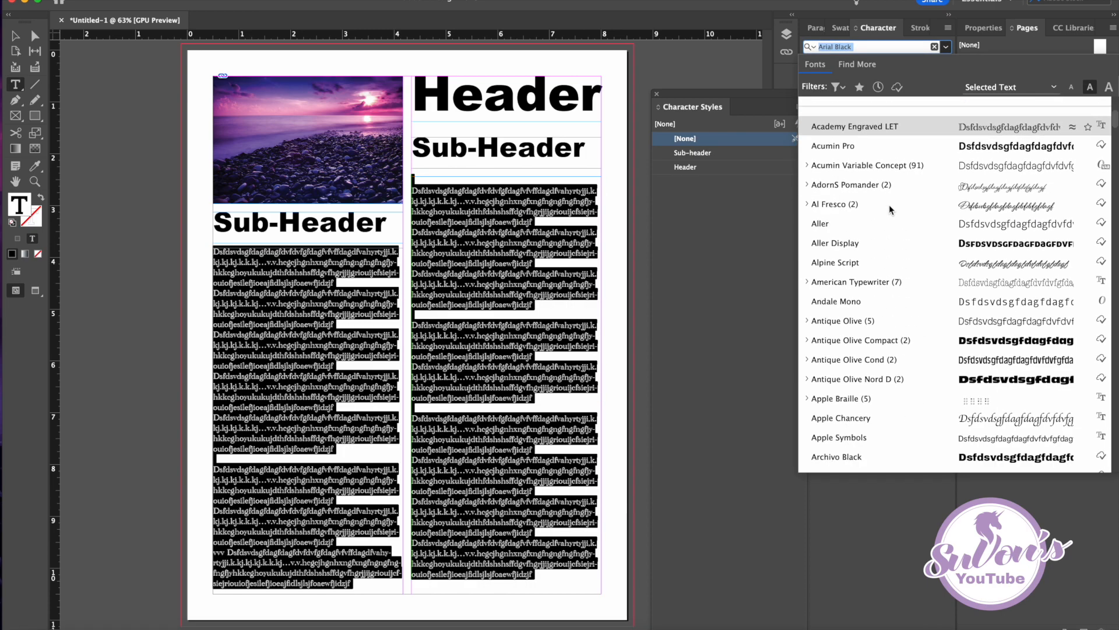
{"action": "scroll", "coordinate": [886, 205], "scroll_direction": "down", "scroll_amount": 4}
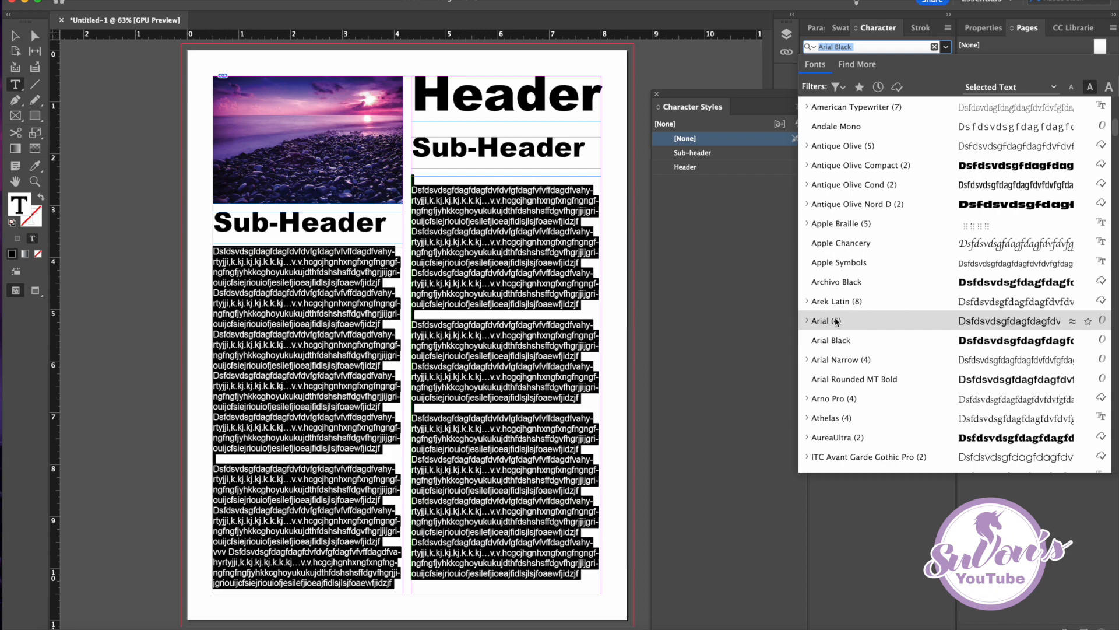
{"action": "left_click", "coordinate": [837, 320]}
{"action": "left_click", "coordinate": [868, 85]}
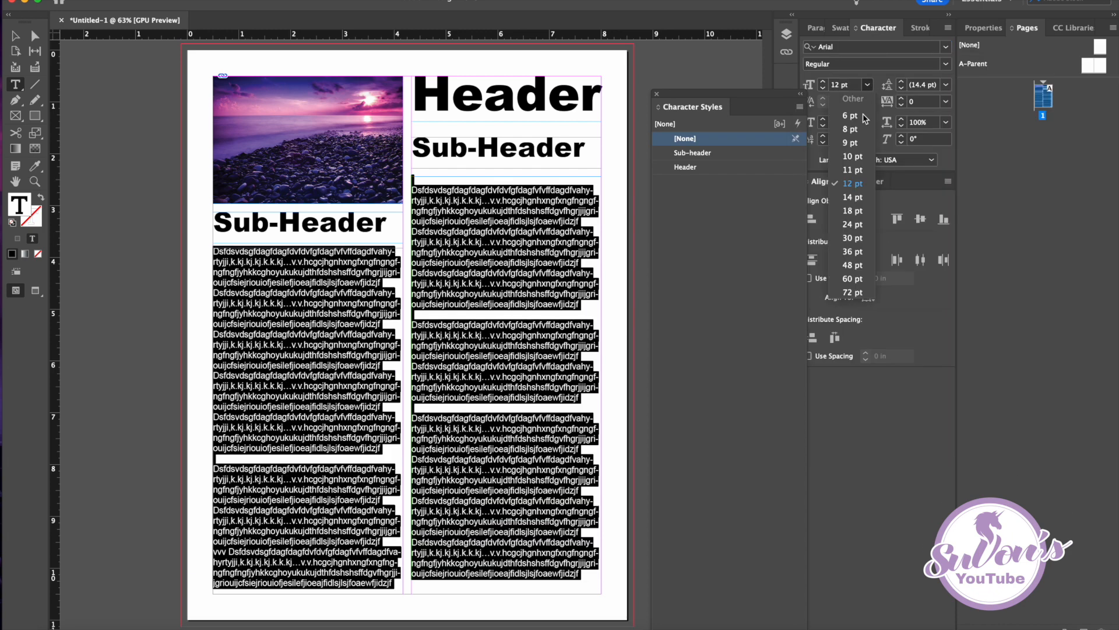
{"action": "left_click", "coordinate": [855, 160]}
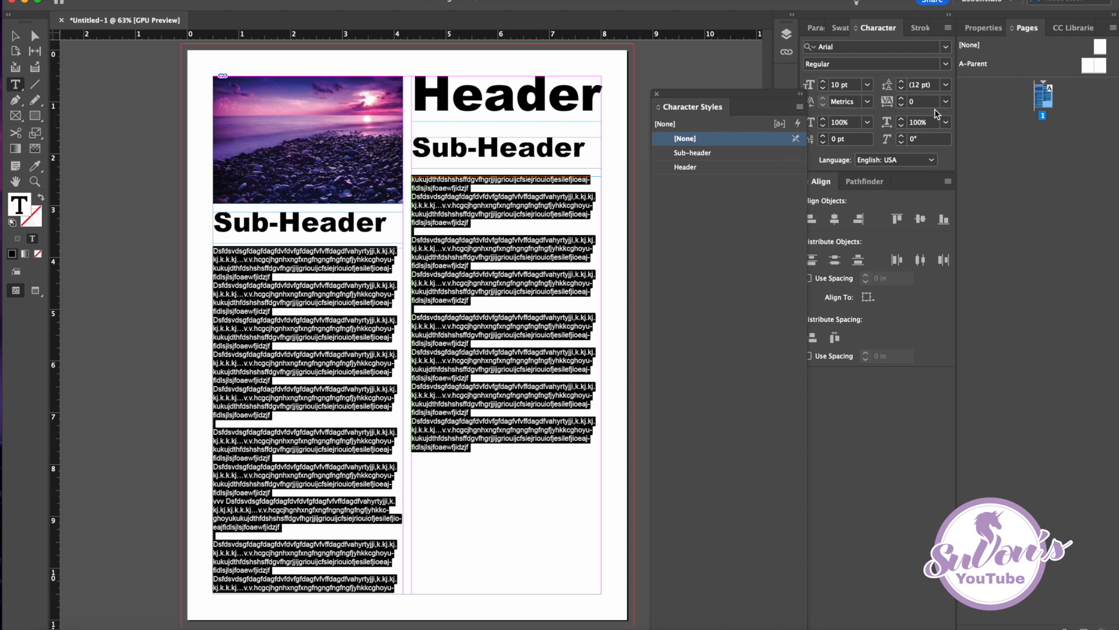
- Try 30 pt and 12 pt leading on the selected body text, and return the leading to Auto
{"action": "left_click", "coordinate": [946, 85]}
{"action": "left_click", "coordinate": [929, 238]}
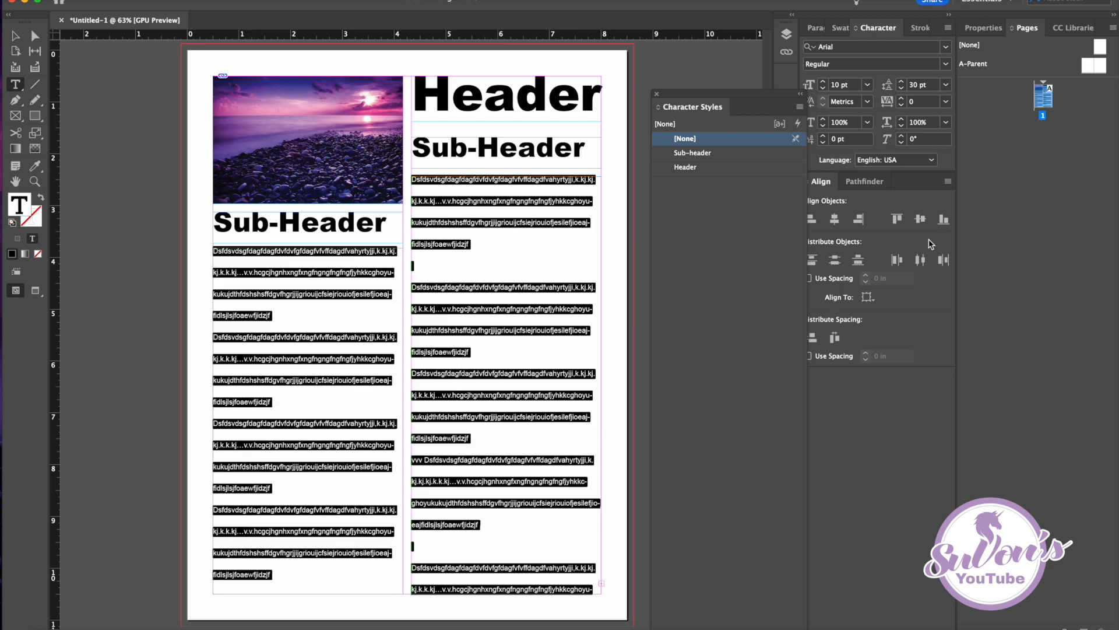
{"action": "left_click", "coordinate": [945, 84]}
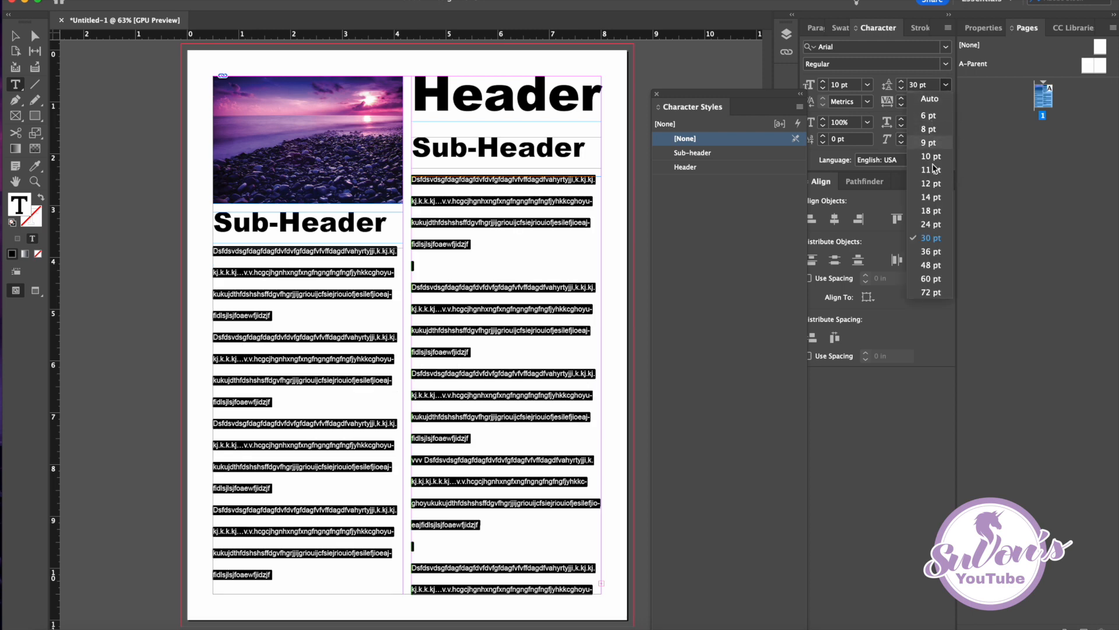
{"action": "left_click", "coordinate": [931, 184]}
{"action": "left_click", "coordinate": [946, 85]}
{"action": "left_click", "coordinate": [939, 98]}
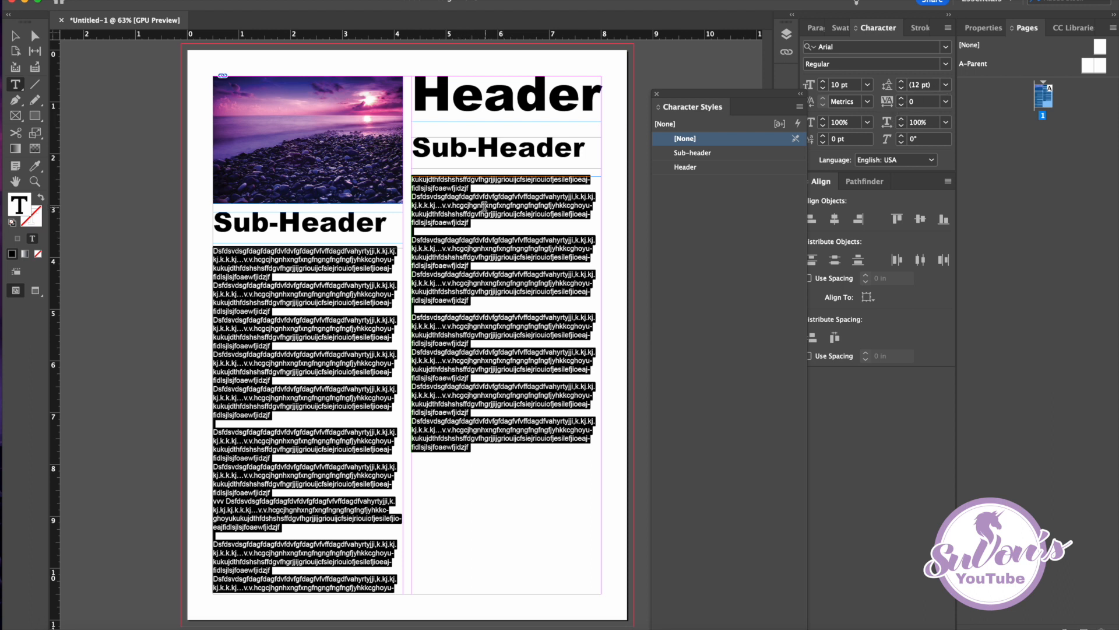
- Try widening the body text's tracking to 130, reset it to 0 and deselect the text
{"action": "left_click", "coordinate": [901, 99]}
{"action": "left_click", "coordinate": [901, 99]}
{"action": "left_click", "coordinate": [901, 99]}
{"action": "left_click", "coordinate": [901, 99]}
{"action": "left_click", "coordinate": [901, 99]}
{"action": "left_click", "coordinate": [901, 99]}
{"action": "left_click", "coordinate": [901, 99]}
{"action": "left_click", "coordinate": [901, 99]}
{"action": "left_click", "coordinate": [901, 99]}
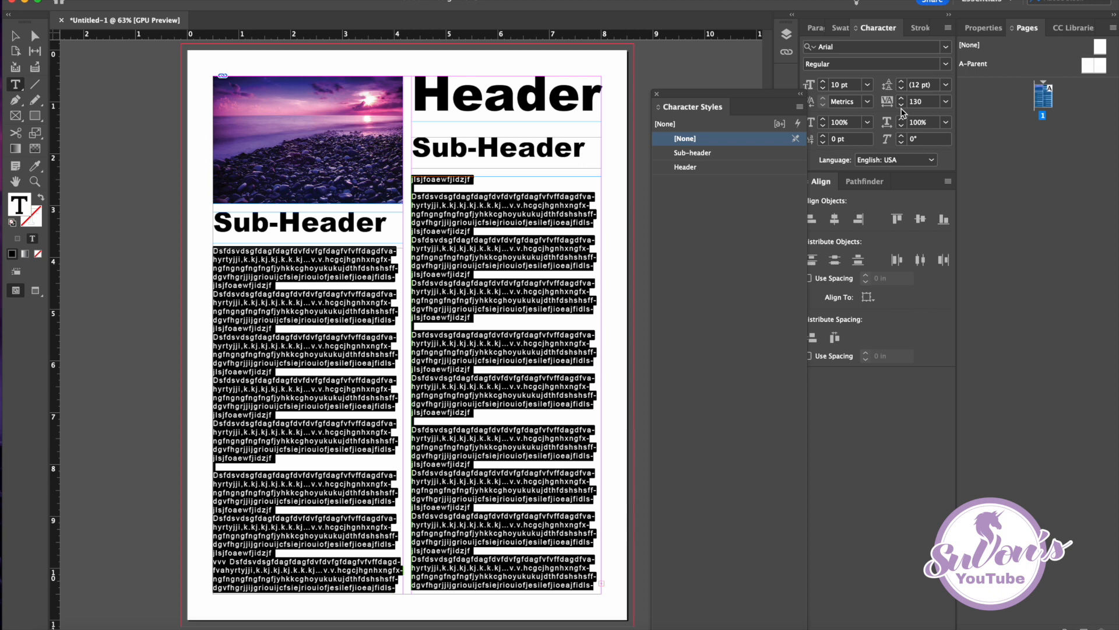
{"action": "left_click", "coordinate": [946, 101]}
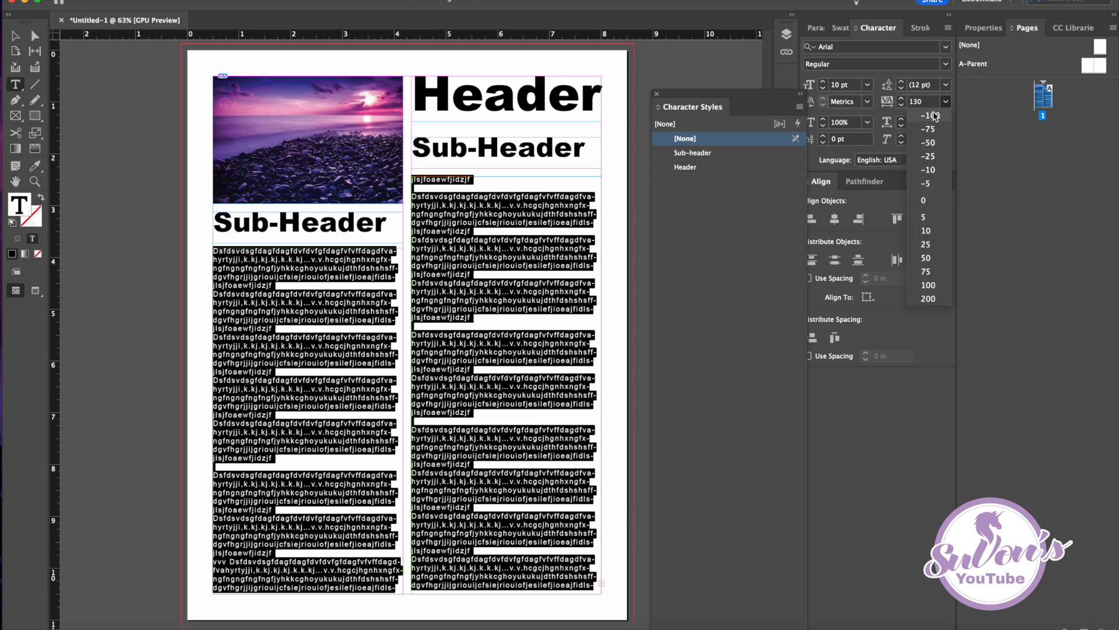
{"action": "left_click", "coordinate": [925, 204]}
{"action": "left_click", "coordinate": [516, 263]}
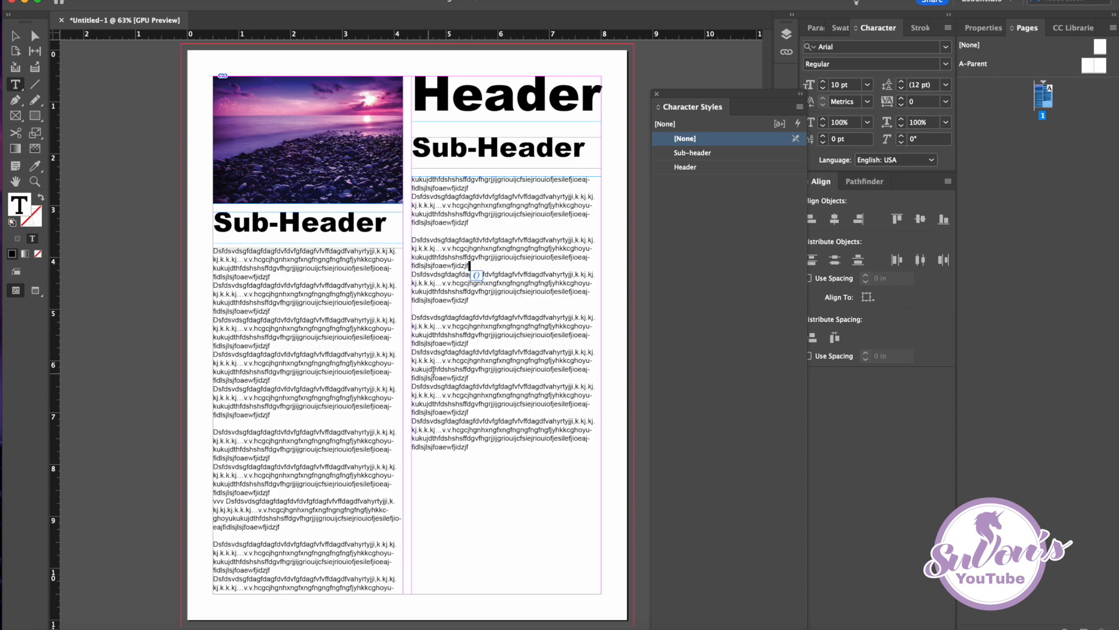
- Create a character style named "body text" from a sample of the 10 pt Arial text in the second column
{"action": "left_click_drag", "start_coordinate": [513, 205], "coordinate": [473, 205]}
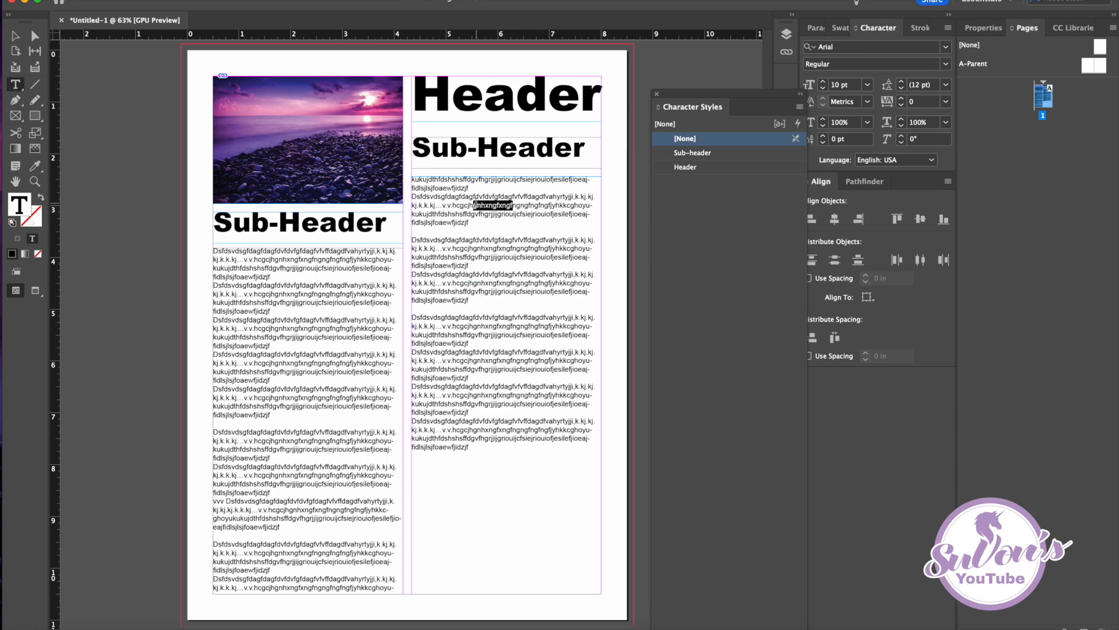
{"action": "left_click", "coordinate": [799, 107]}
{"action": "left_click", "coordinate": [833, 116]}
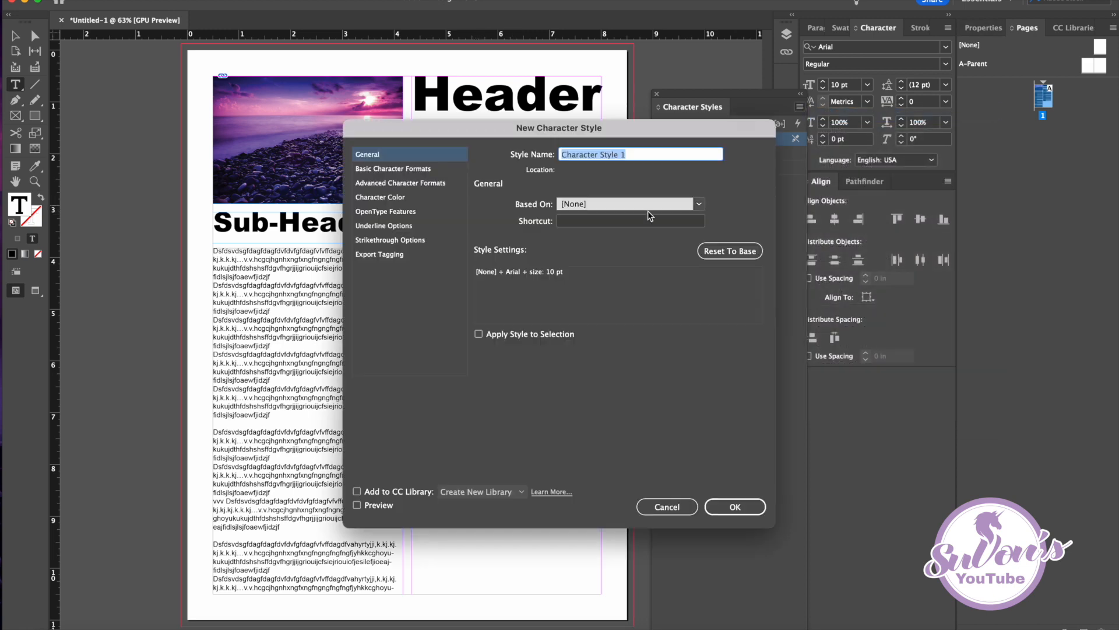
{"action": "left_click", "coordinate": [383, 170]}
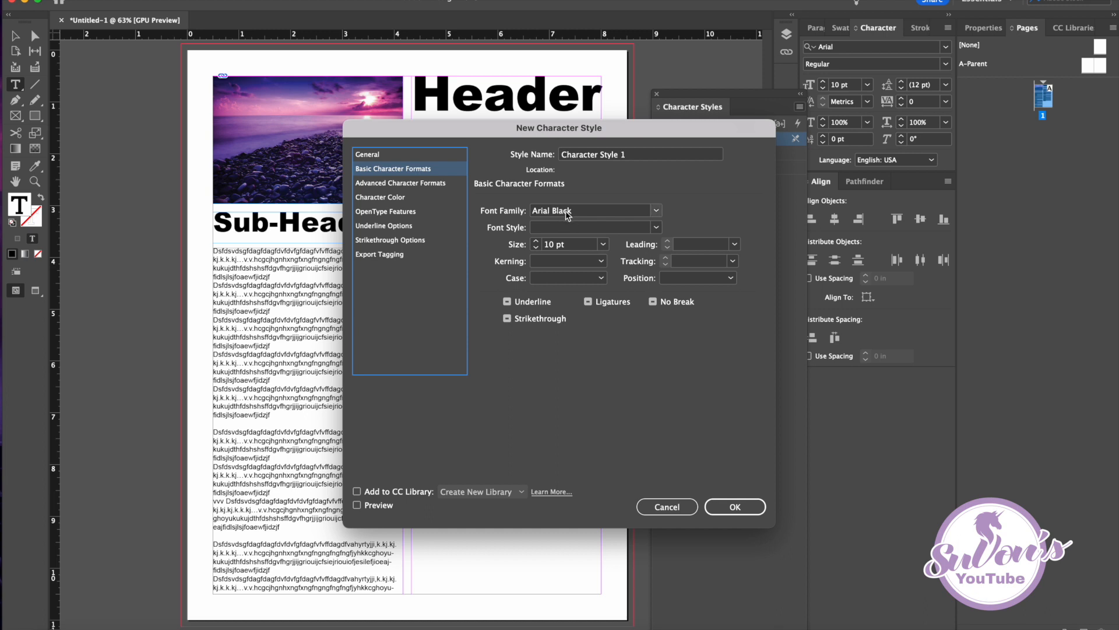
{"action": "left_click_drag", "start_coordinate": [631, 155], "coordinate": [493, 148]}
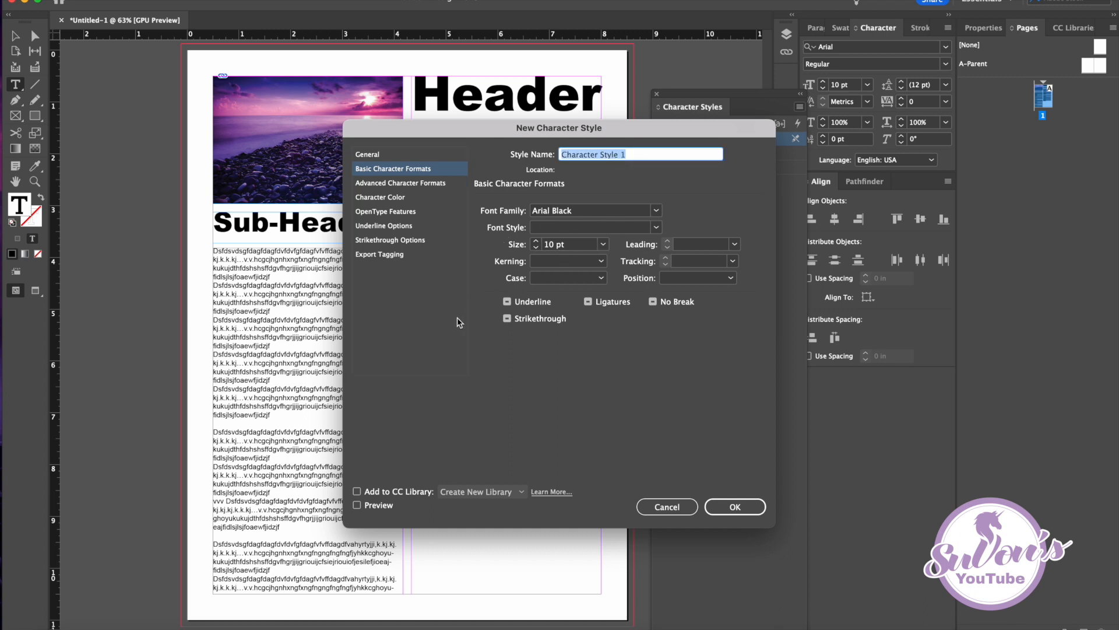
{"action": "type", "text": "body text"}
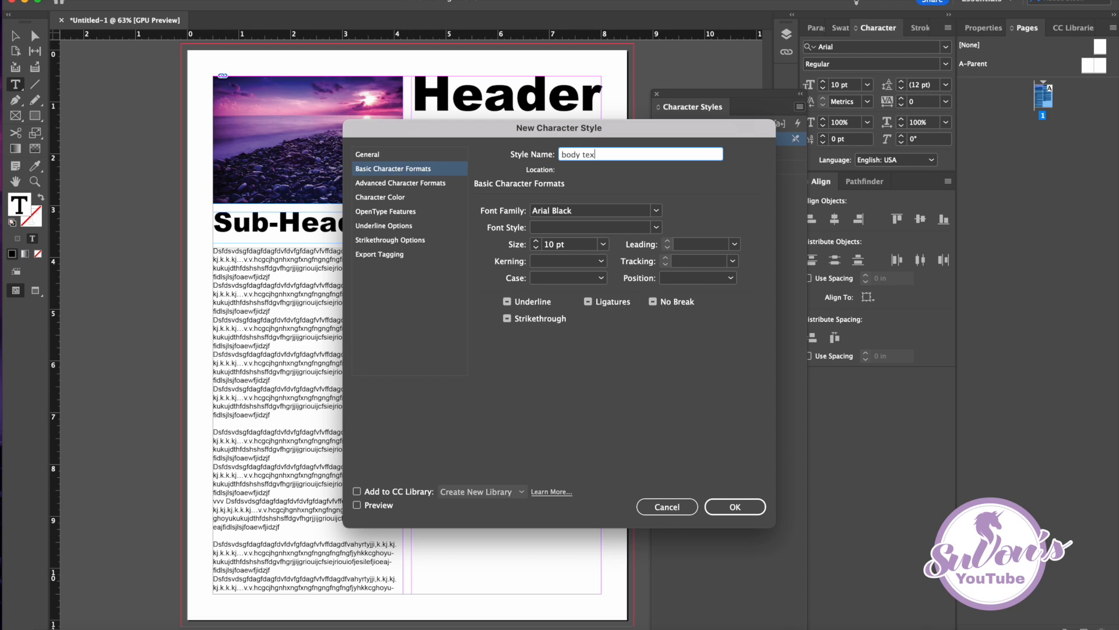
{"action": "left_click", "coordinate": [747, 510]}
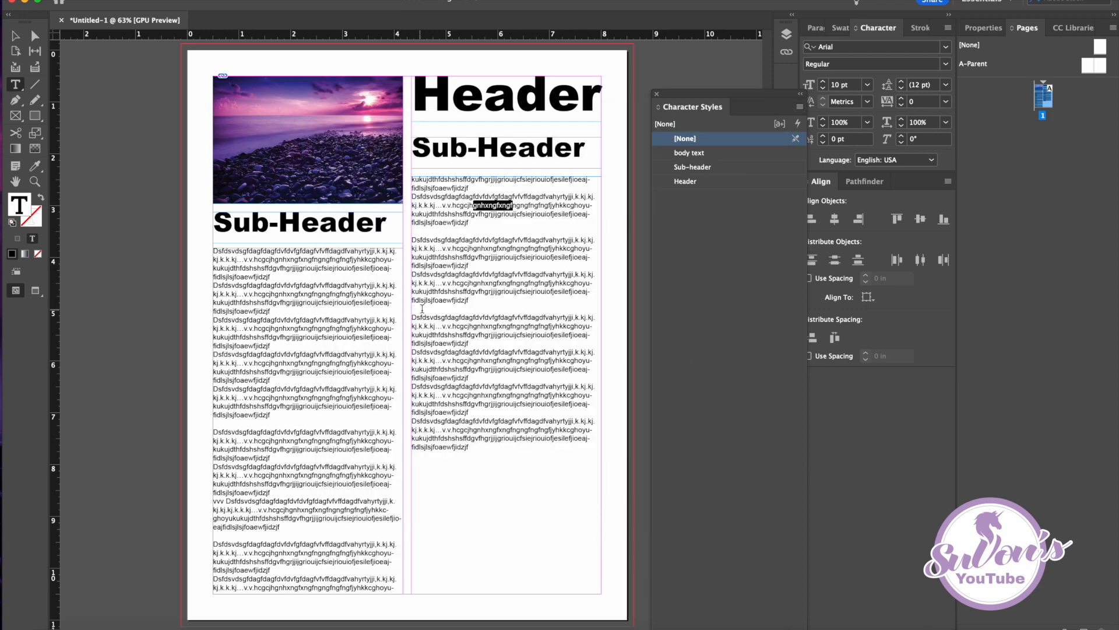
- Move the first column's body text frame aside, and shift and enlarge the sub-header frame below the image
{"action": "left_click", "coordinate": [15, 36]}
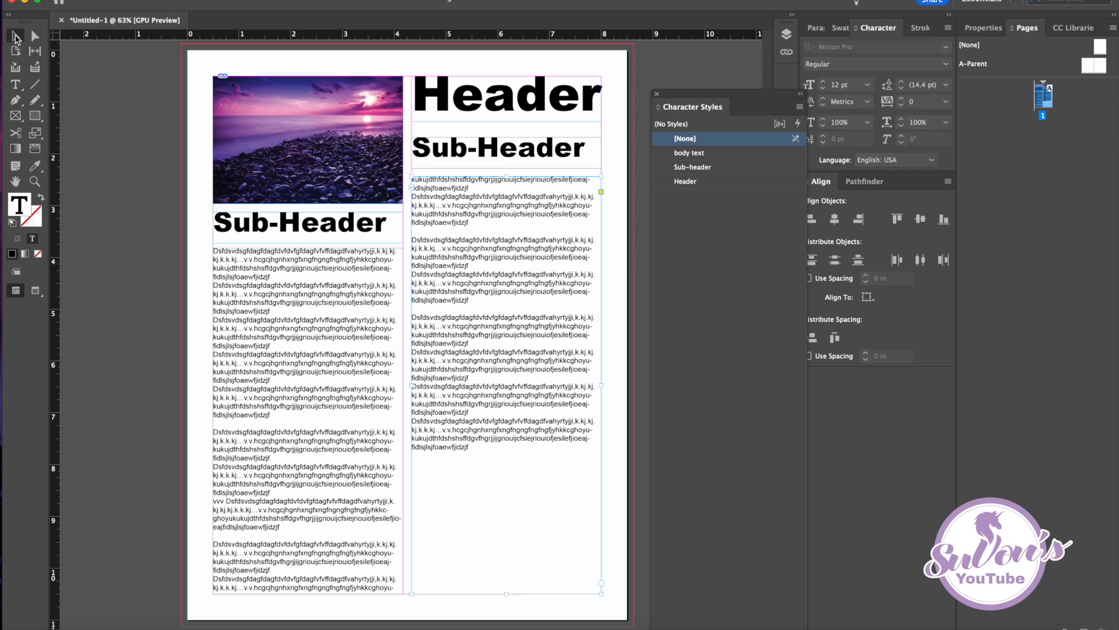
{"action": "left_click_drag", "start_coordinate": [305, 266], "coordinate": [586, 351]}
{"action": "left_click_drag", "start_coordinate": [334, 229], "coordinate": [315, 298]}
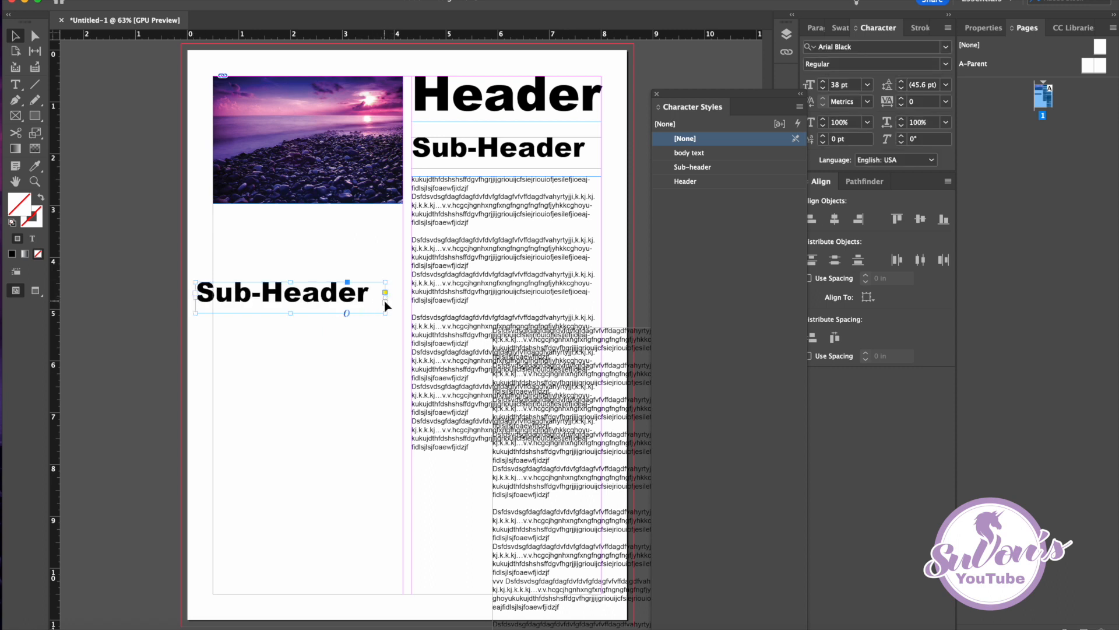
{"action": "left_click_drag", "start_coordinate": [385, 292], "coordinate": [491, 293]}
{"action": "left_click_drag", "start_coordinate": [341, 312], "coordinate": [343, 360]}
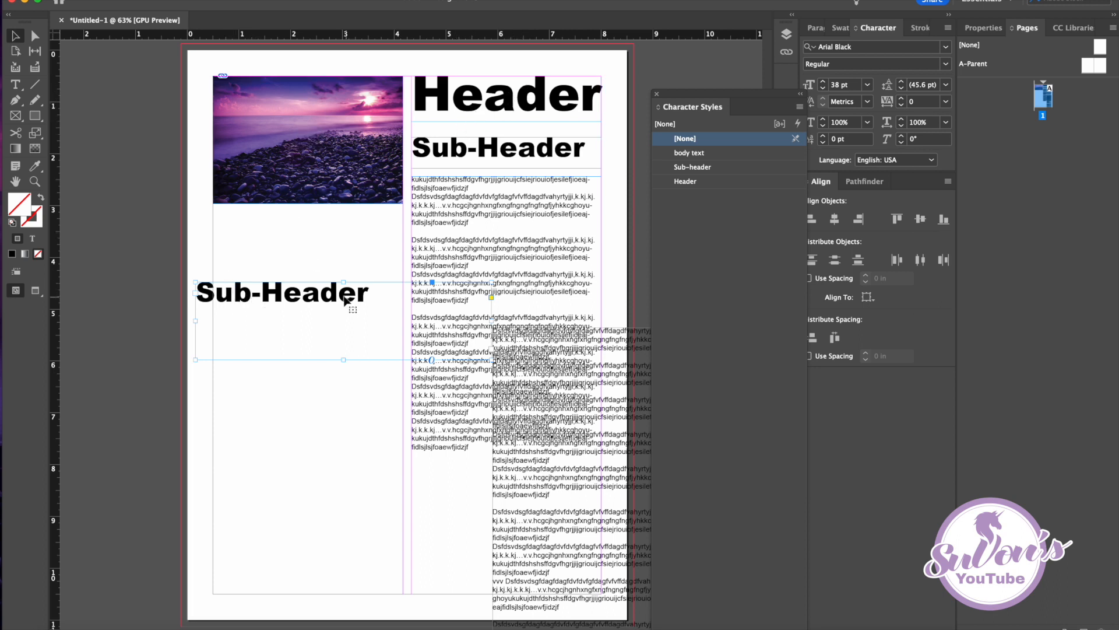
- Try the Header and body text character styles on the sub-header below the image, and leave the Sub-header style applied
{"action": "left_click", "coordinate": [687, 182]}
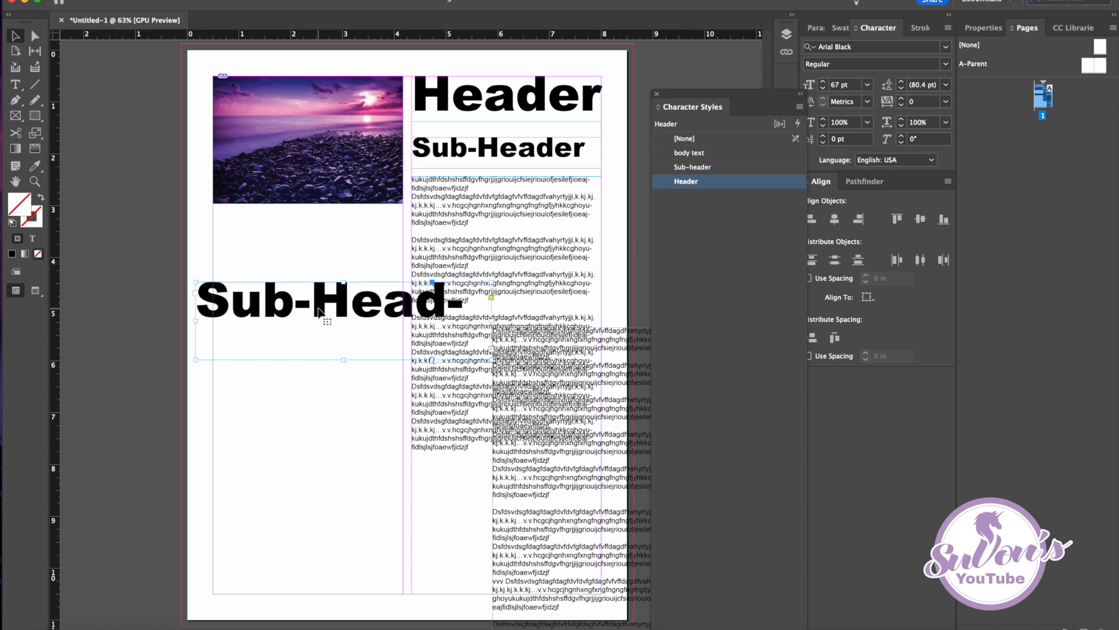
{"action": "left_click", "coordinate": [689, 154]}
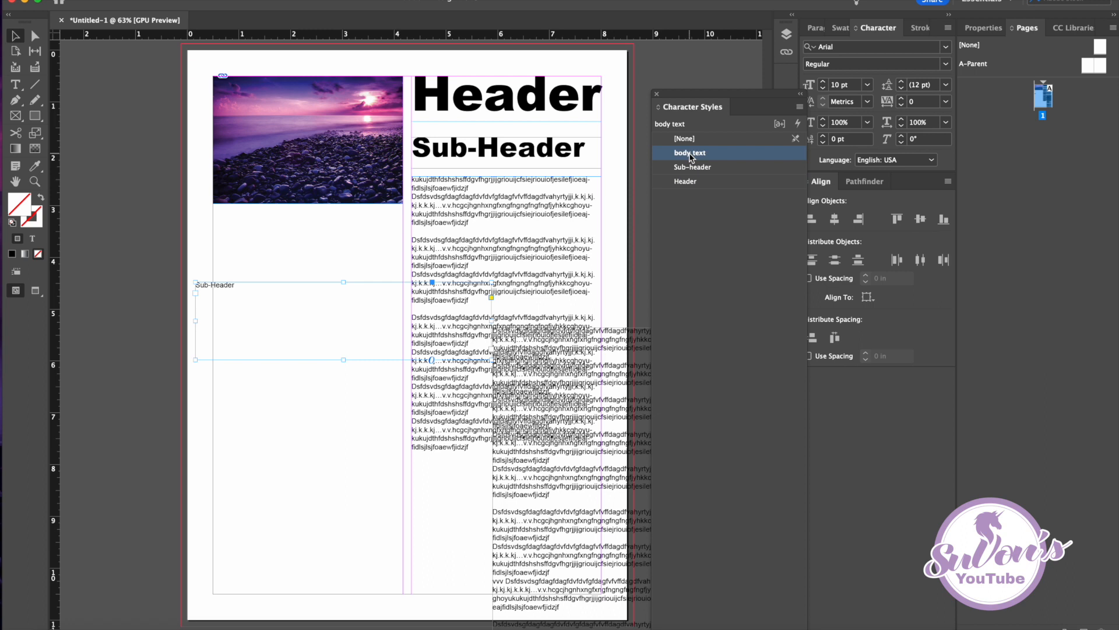
{"action": "left_click", "coordinate": [692, 168]}
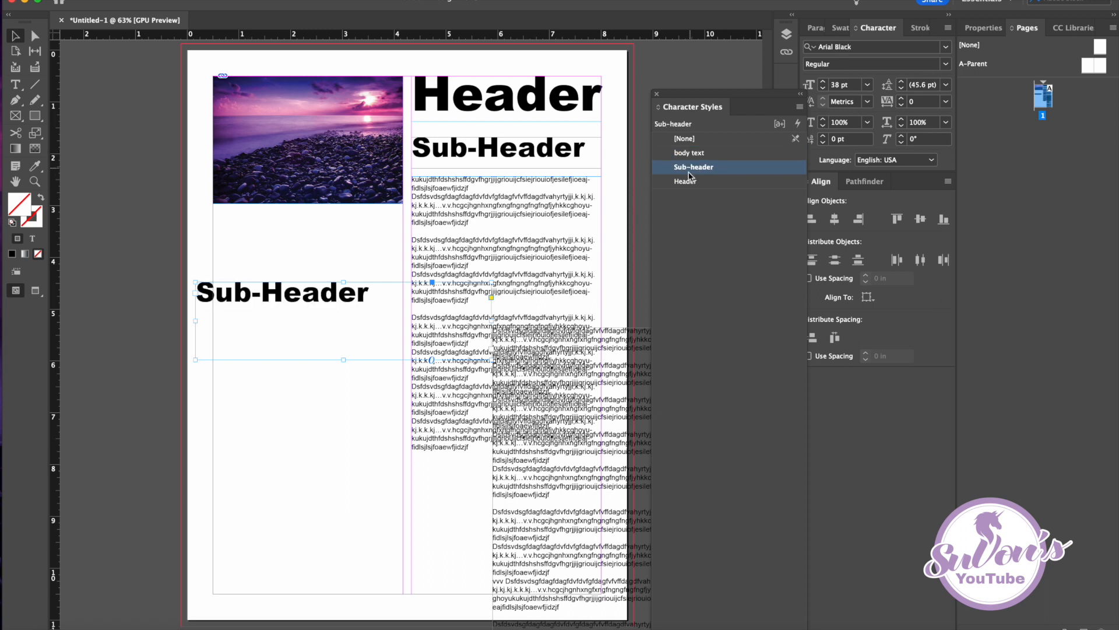
{"action": "left_click", "coordinate": [689, 181]}
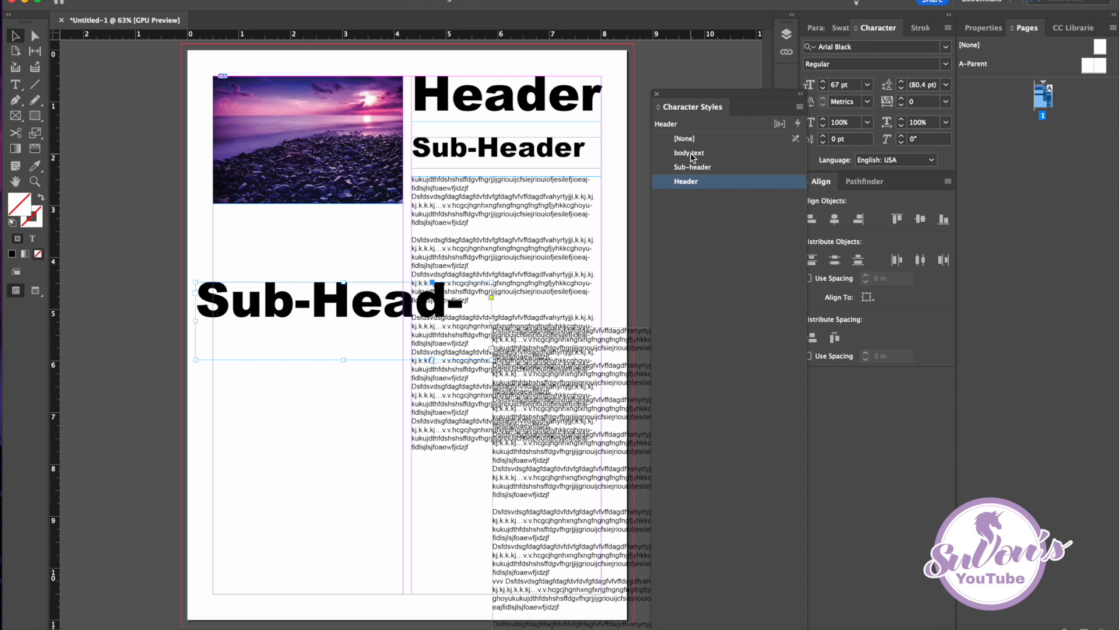
{"action": "left_click", "coordinate": [692, 155]}
{"action": "left_click", "coordinate": [691, 168]}
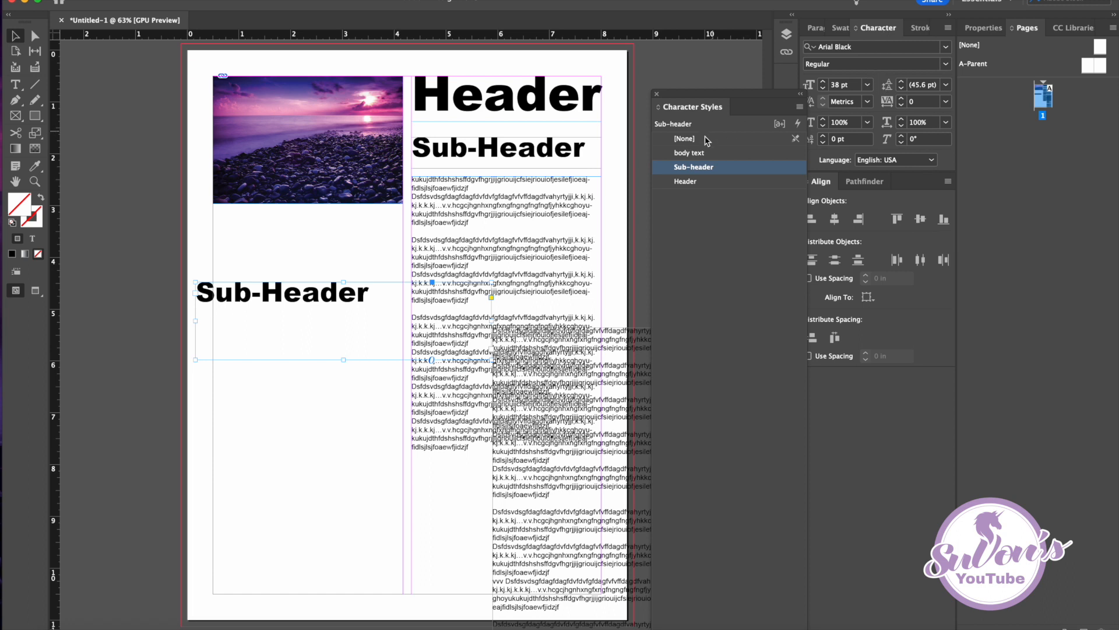
{"action": "left_click", "coordinate": [693, 157]}
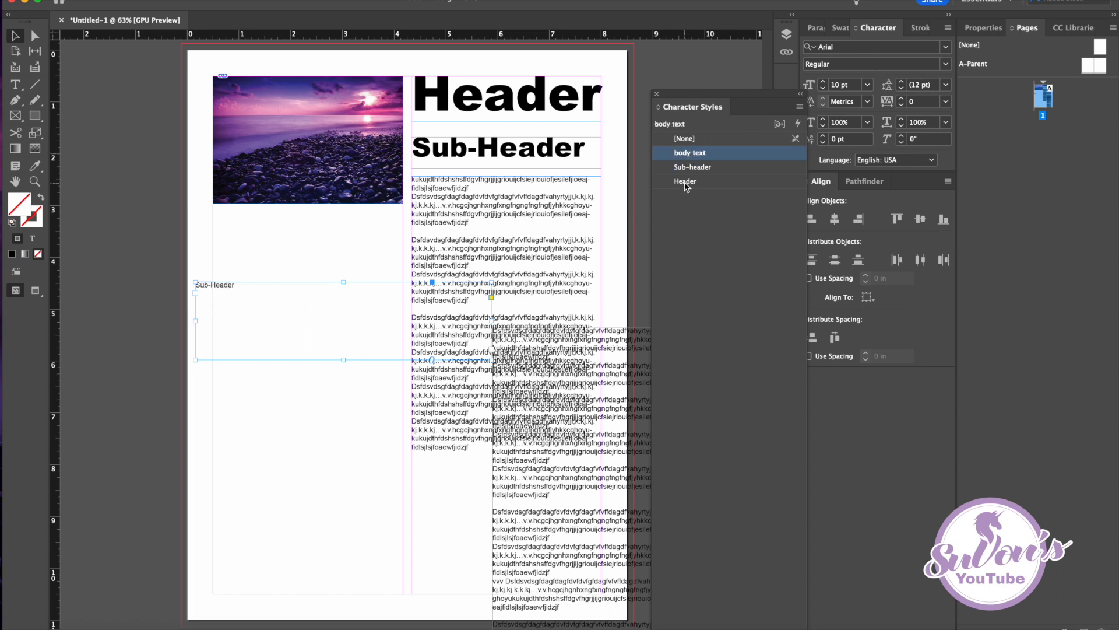
{"action": "left_click", "coordinate": [686, 182]}
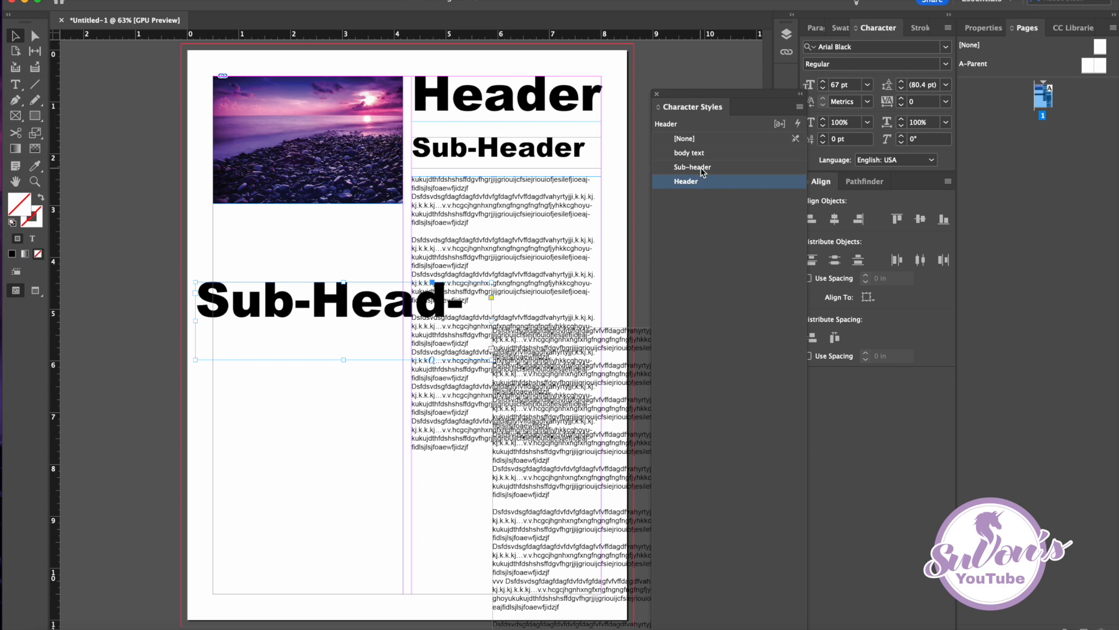
{"action": "left_click", "coordinate": [701, 168]}
{"action": "left_click", "coordinate": [692, 155]}
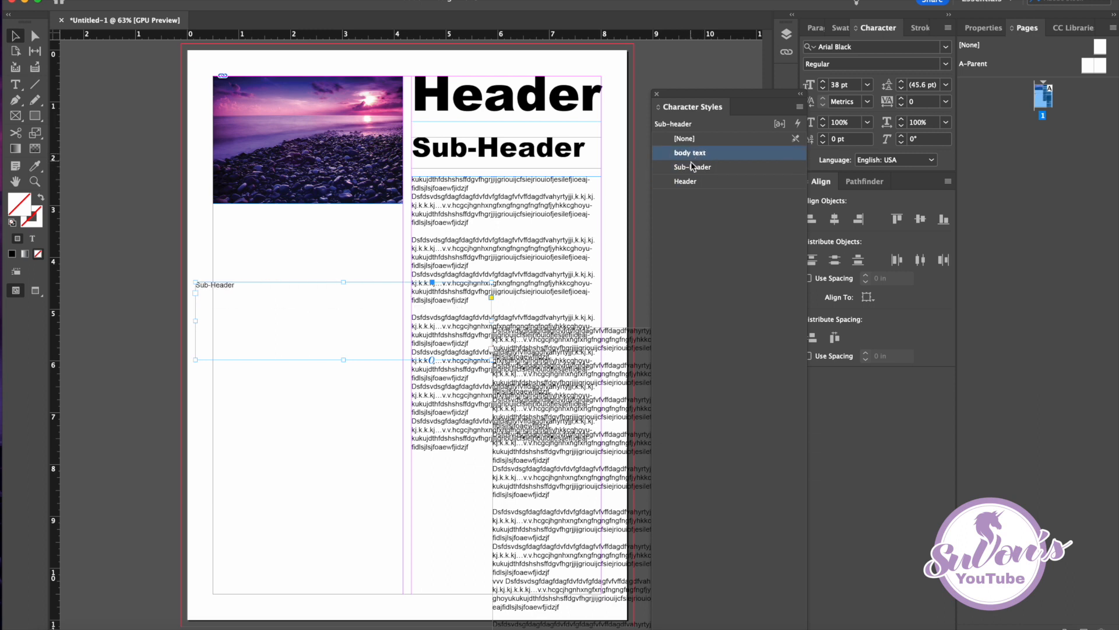
{"action": "left_click", "coordinate": [692, 169]}
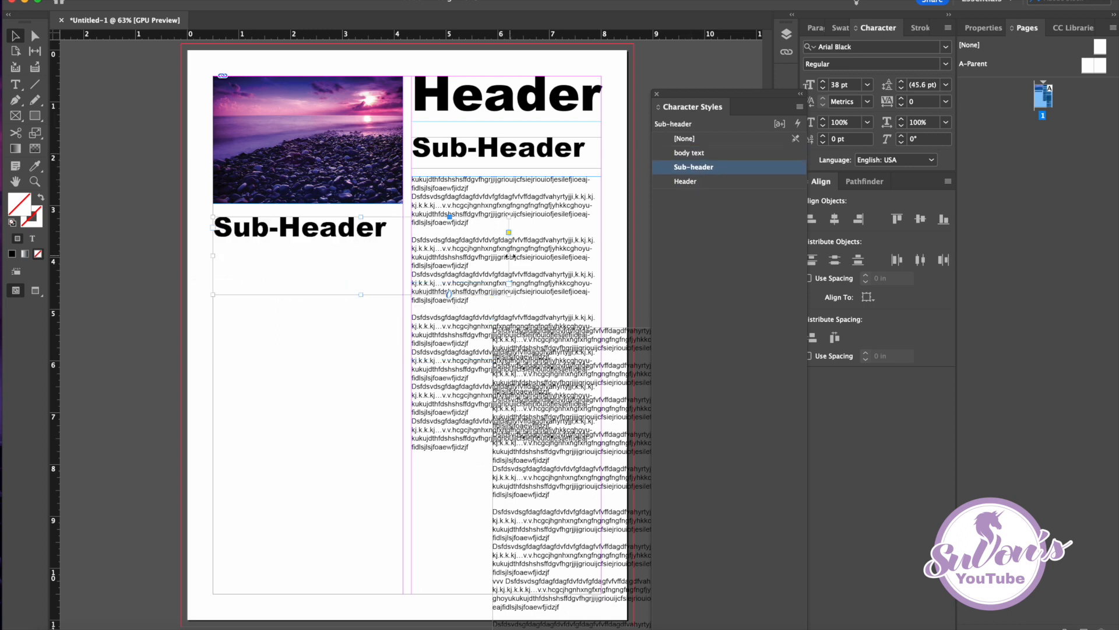
- Shrink the sub-header frame beneath the image to the column width and place the body text frame directly under it
{"action": "left_click_drag", "start_coordinate": [509, 253], "coordinate": [404, 252]}
{"action": "left_click_drag", "start_coordinate": [307, 294], "coordinate": [311, 252]}
{"action": "left_click_drag", "start_coordinate": [629, 354], "coordinate": [350, 276]}
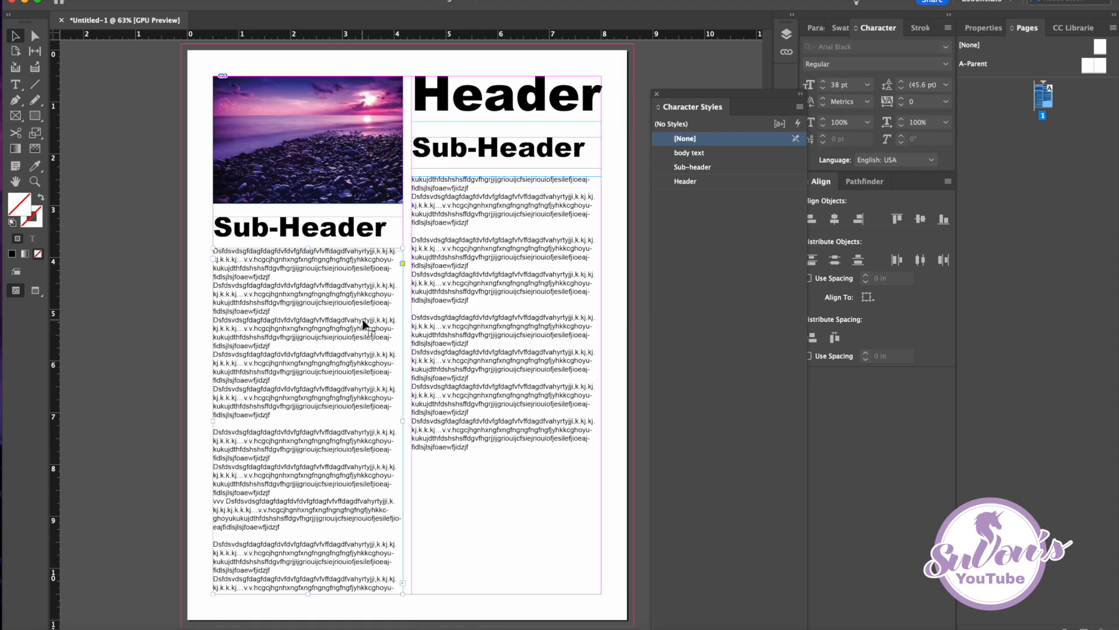
- Dock Character Styles with Align and Pathfinder, and try right and center alignment on the body text in both columns
{"action": "left_click", "coordinate": [491, 353]}
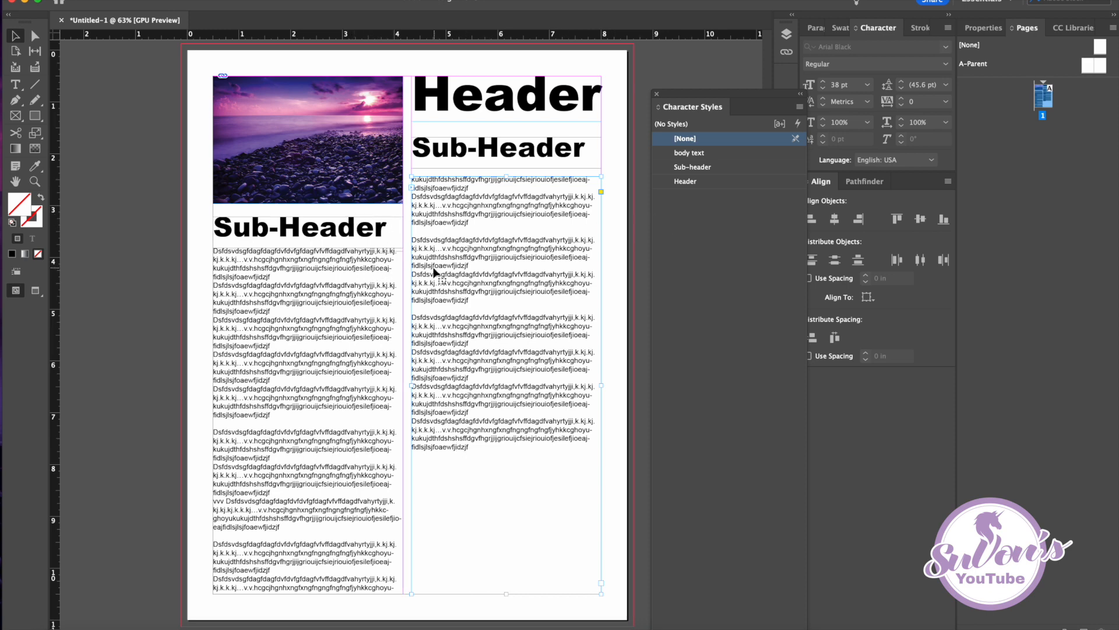
{"action": "left_click", "coordinate": [16, 84]}
{"action": "left_click_drag", "start_coordinate": [479, 452], "coordinate": [192, 249]}
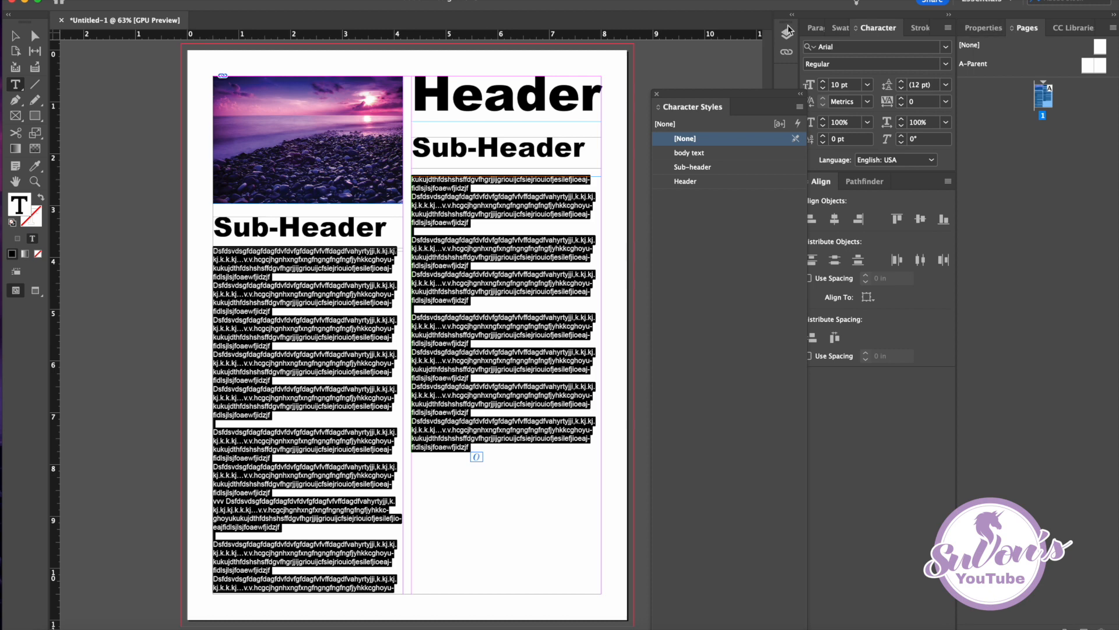
{"action": "left_click", "coordinate": [816, 28]}
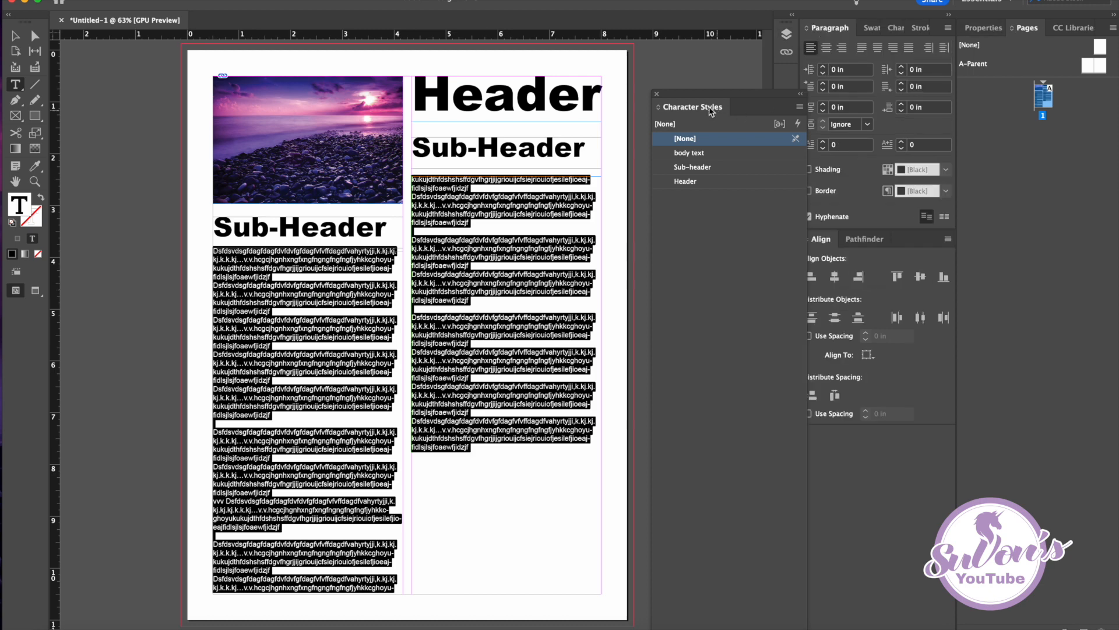
{"action": "left_click_drag", "start_coordinate": [704, 94], "coordinate": [861, 246]}
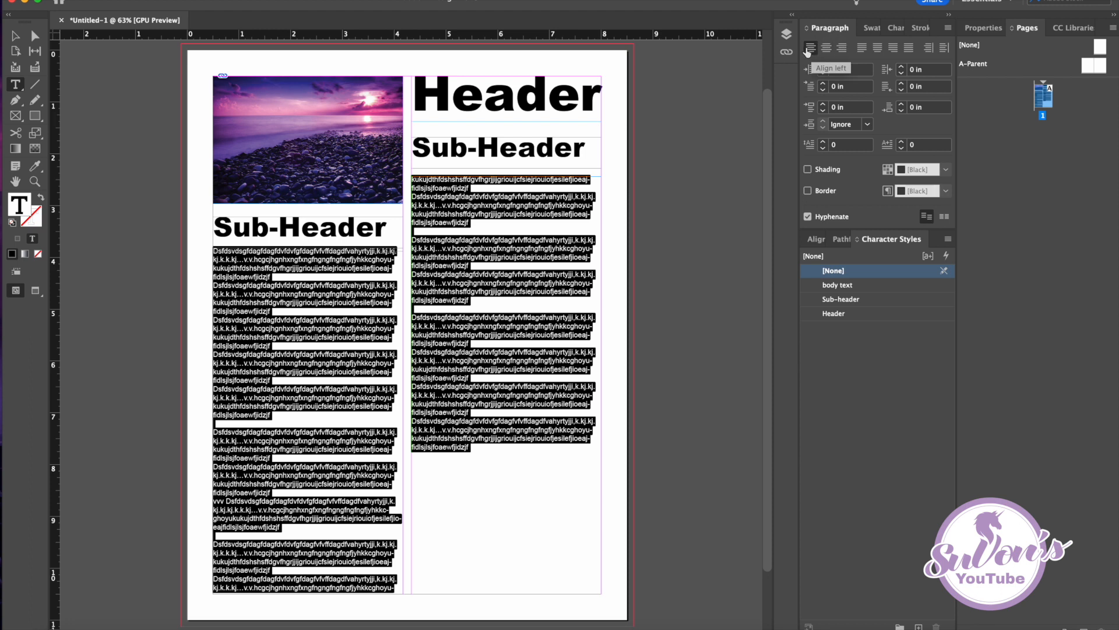
{"action": "left_click", "coordinate": [842, 48]}
{"action": "left_click", "coordinate": [827, 48]}
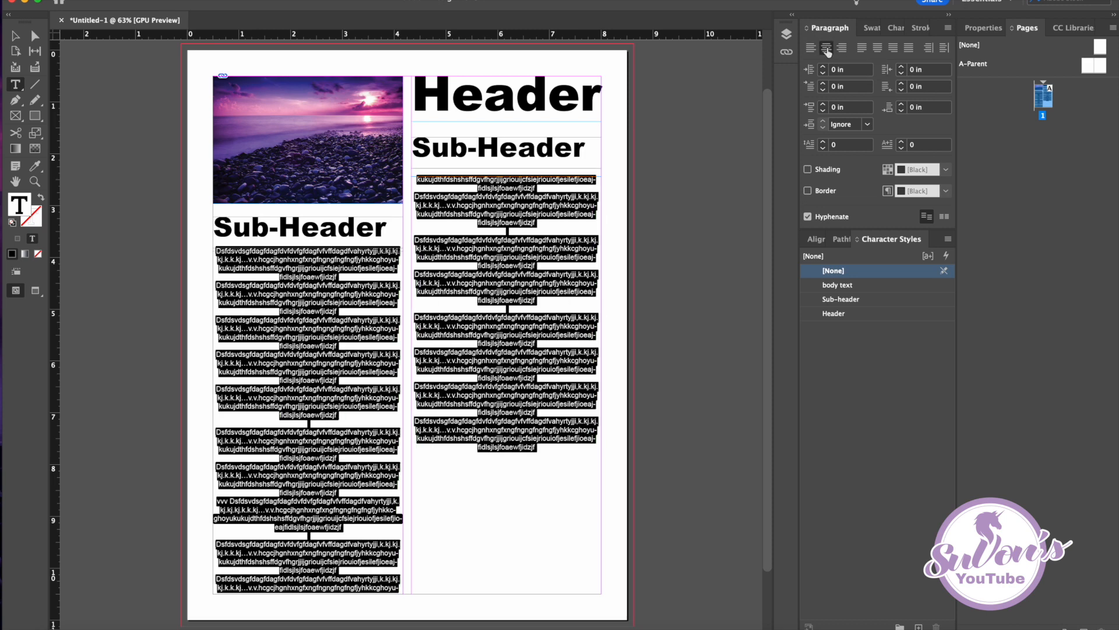
- Justify the body text in both columns with the last line aligned left, after comparing it with plain left alignment
{"action": "left_click", "coordinate": [862, 48]}
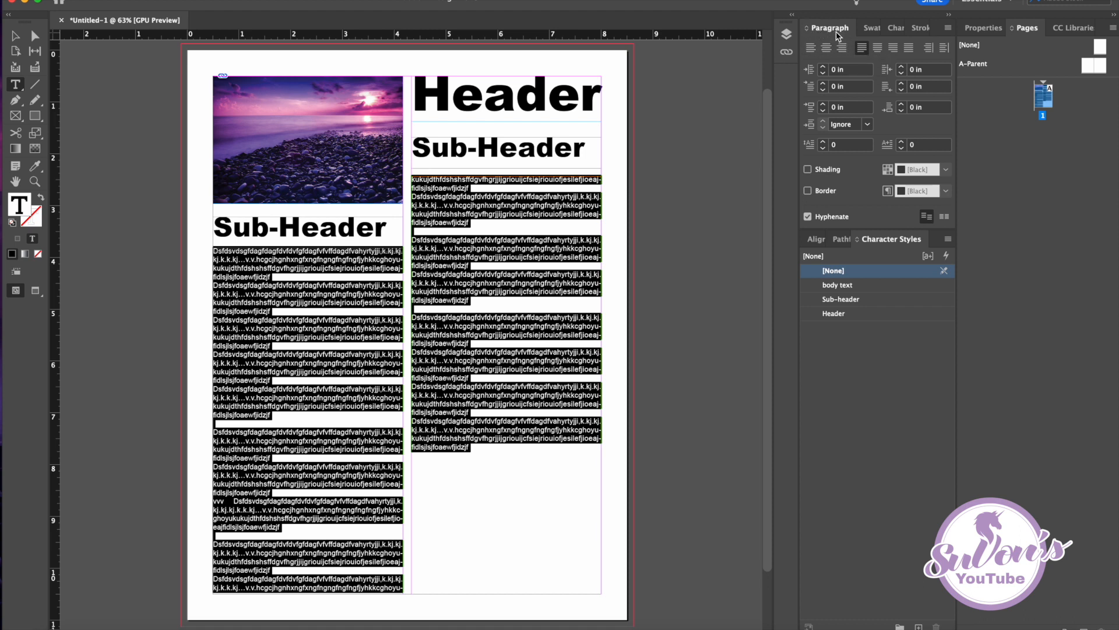
{"action": "left_click", "coordinate": [810, 50]}
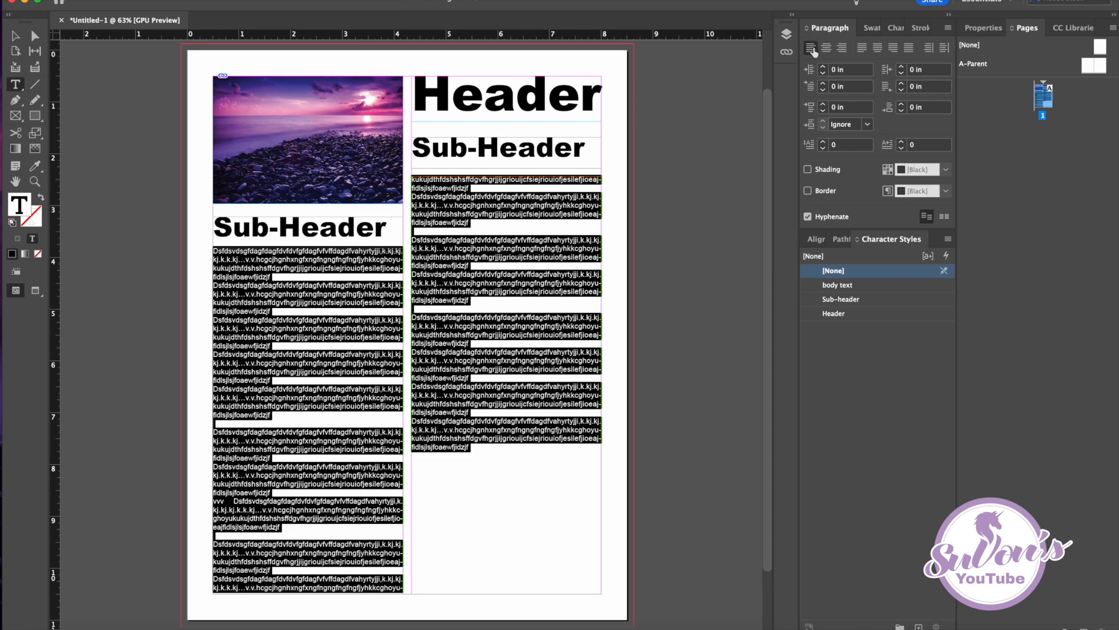
{"action": "left_click", "coordinate": [862, 49]}
{"action": "left_click", "coordinate": [480, 338]}
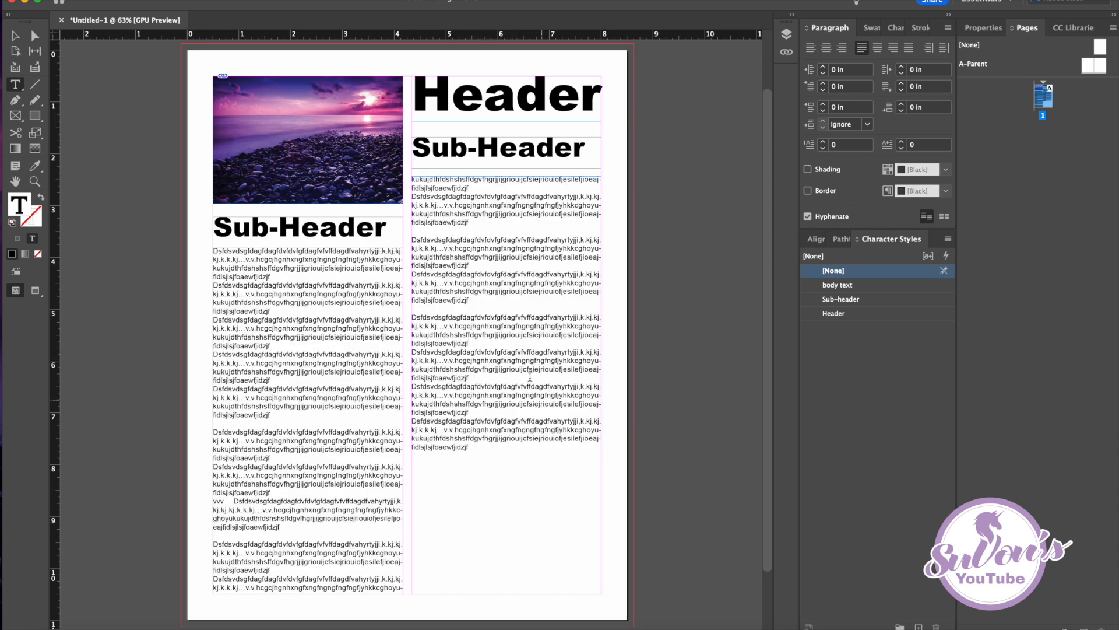
{"action": "left_click_drag", "start_coordinate": [516, 335], "coordinate": [503, 334]}
{"action": "left_click", "coordinate": [467, 246]}
{"action": "key", "text": "Escape"}
- Move the first column's sub-header below the second column's text, and lower the image into the body text frame extended up to the top margin
{"action": "left_click_drag", "start_coordinate": [292, 229], "coordinate": [492, 500]}
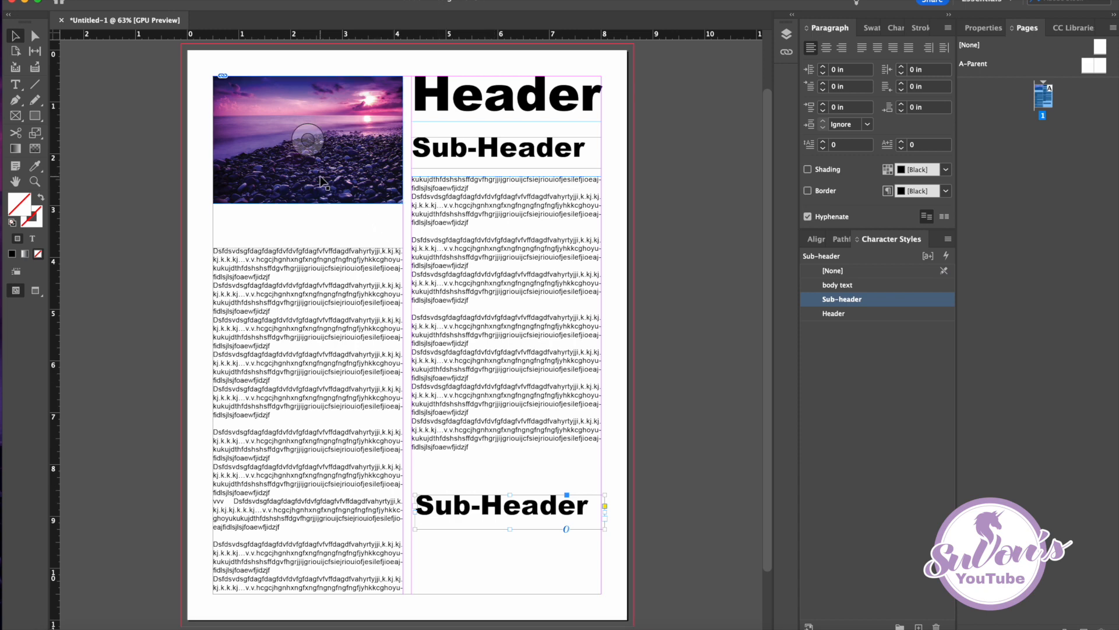
{"action": "left_click", "coordinate": [306, 250]}
{"action": "left_click_drag", "start_coordinate": [306, 251], "coordinate": [336, 226]}
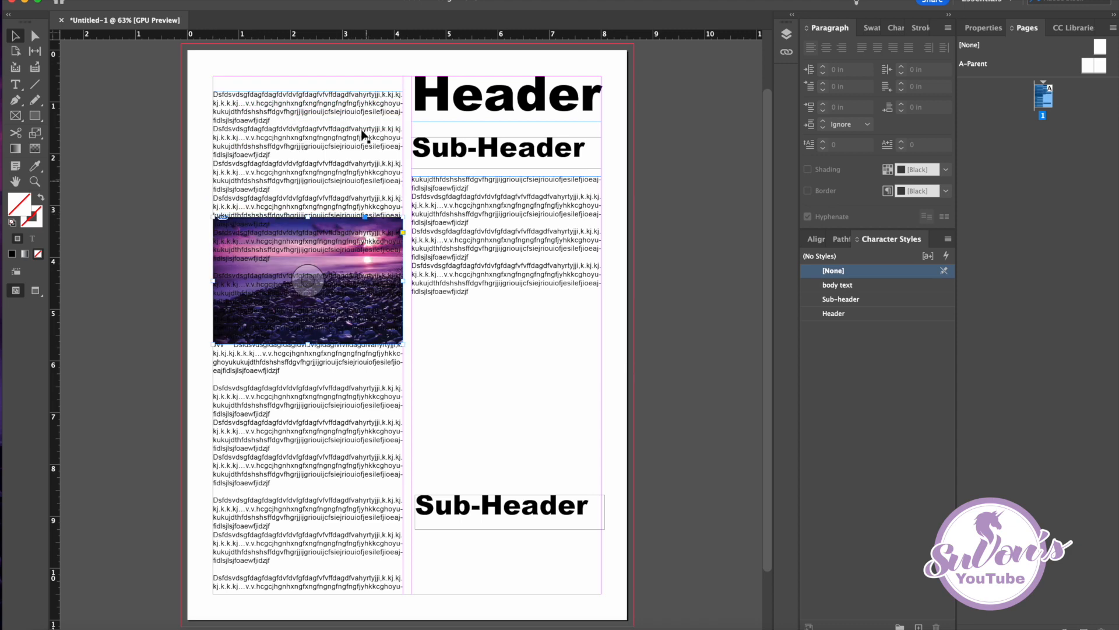
{"action": "left_click_drag", "start_coordinate": [310, 93], "coordinate": [306, 77]}
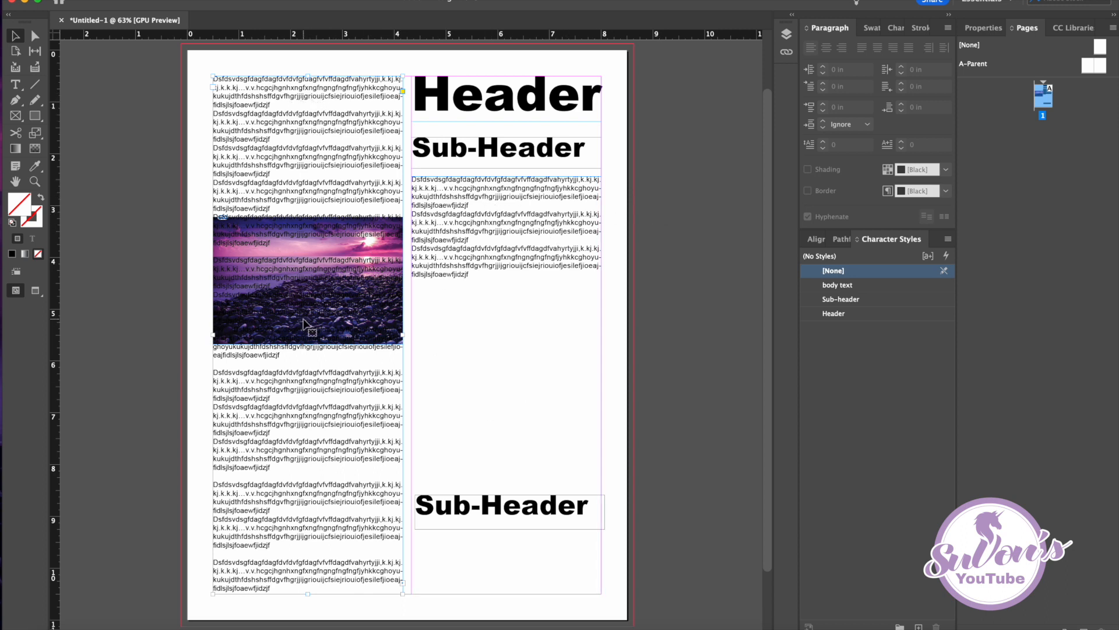
- Apply a text wrap around the bounding box to the image in the first column
{"action": "left_click", "coordinate": [266, 147], "text": "shift"}
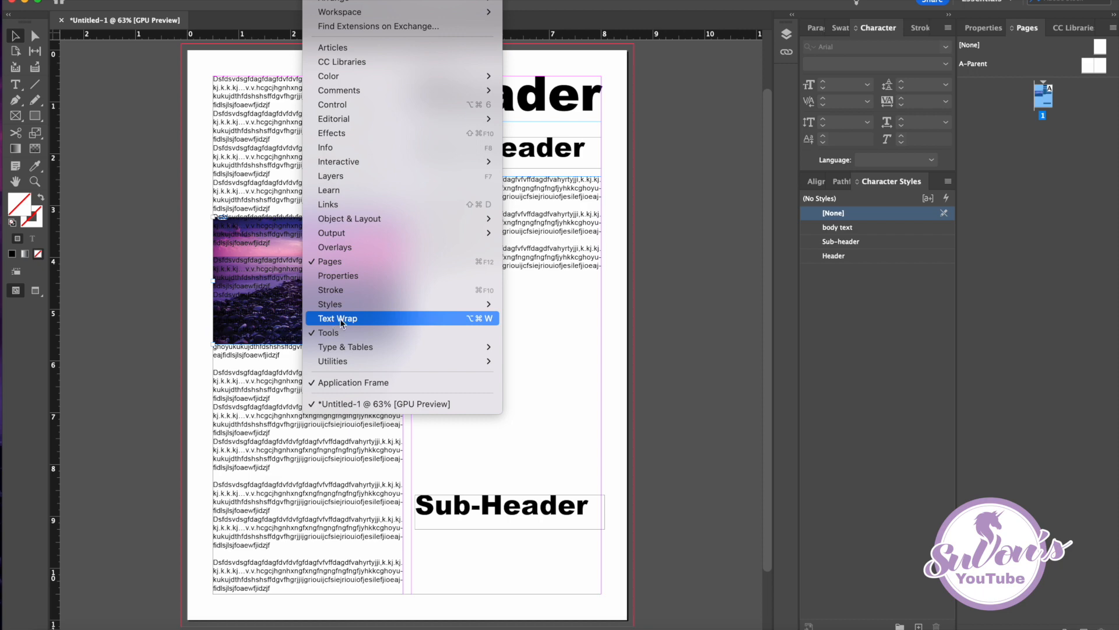
{"action": "left_click", "coordinate": [340, 318]}
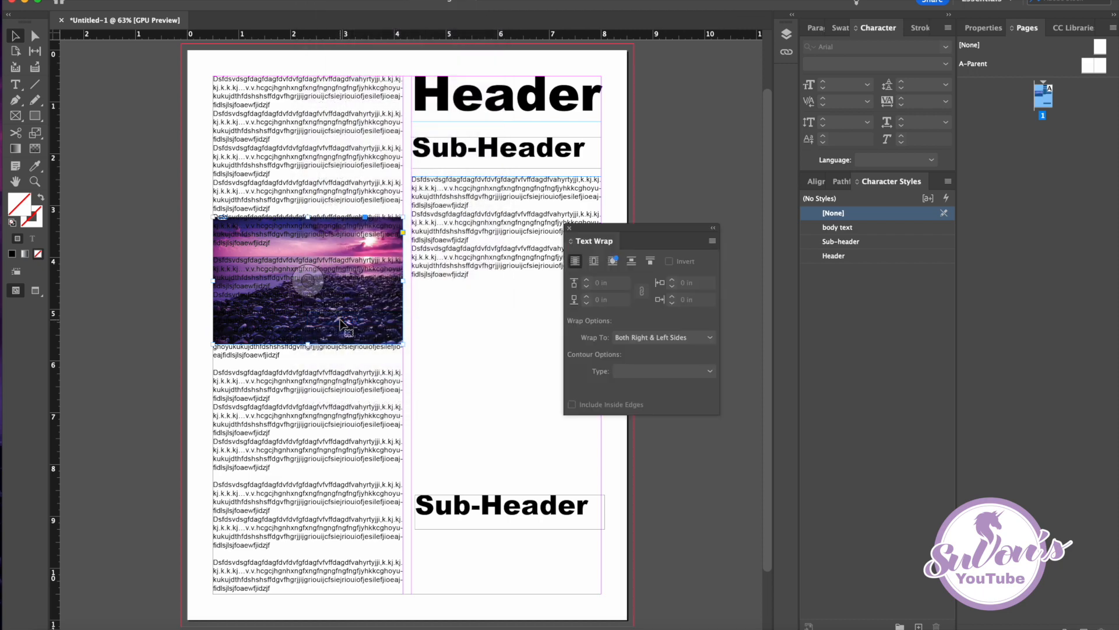
{"action": "left_click_drag", "start_coordinate": [640, 232], "coordinate": [656, 206]}
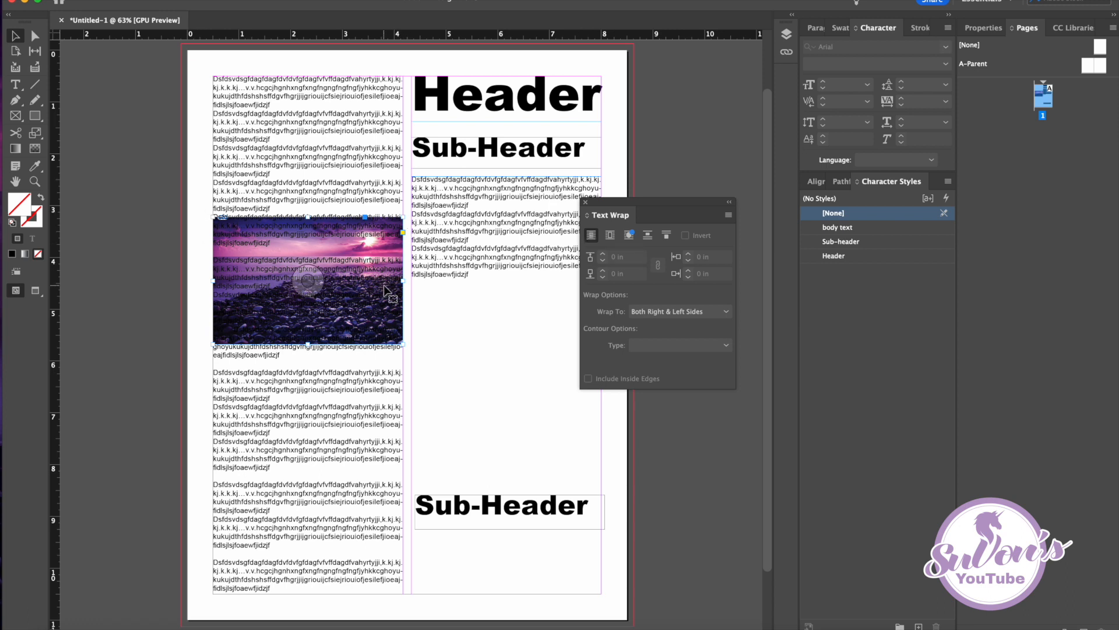
{"action": "left_click", "coordinate": [611, 236]}
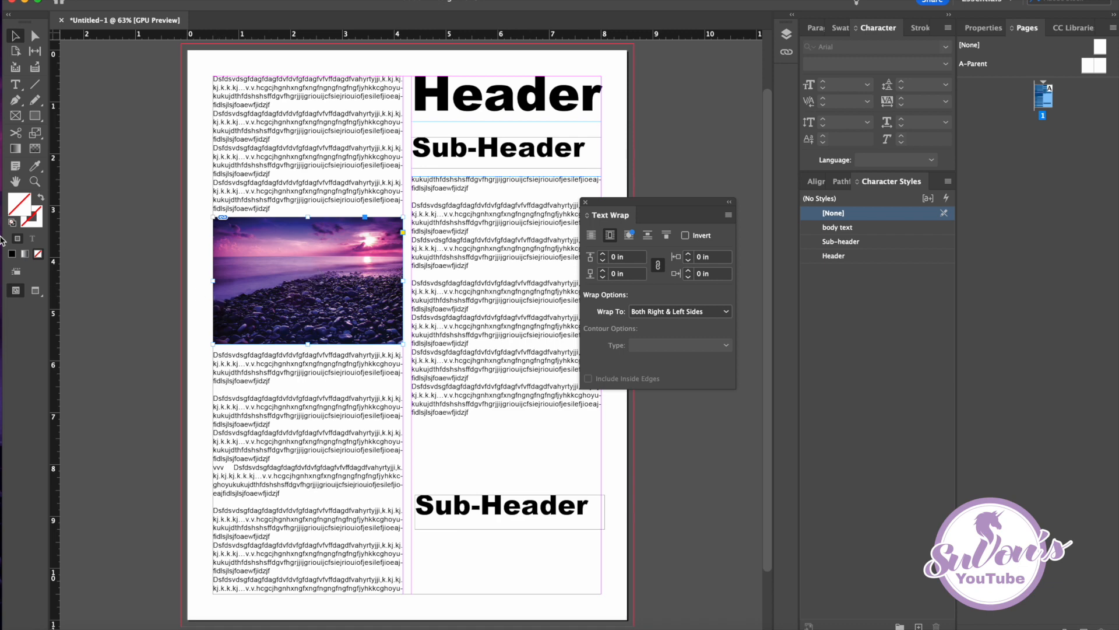
- Nudge the wrapped image up and back down the first column, leaving it slightly lower in the text
{"action": "key", "text": "Up"}
{"action": "key", "text": "Up"}
{"action": "key", "text": "Up"}
{"action": "key", "text": "Up"}
{"action": "key", "text": "Up"}
{"action": "key", "text": "Up"}
{"action": "key", "text": "Up"}
{"action": "key", "text": "Up"}
{"action": "key", "text": "Up"}
{"action": "key", "text": "Up"}
{"action": "key", "text": "Up"}
{"action": "key", "text": "Up"}
{"action": "key", "text": "Up"}
{"action": "key", "text": "Up"}
{"action": "key", "text": "Up"}
{"action": "key", "text": "Up"}
{"action": "key", "text": "Up"}
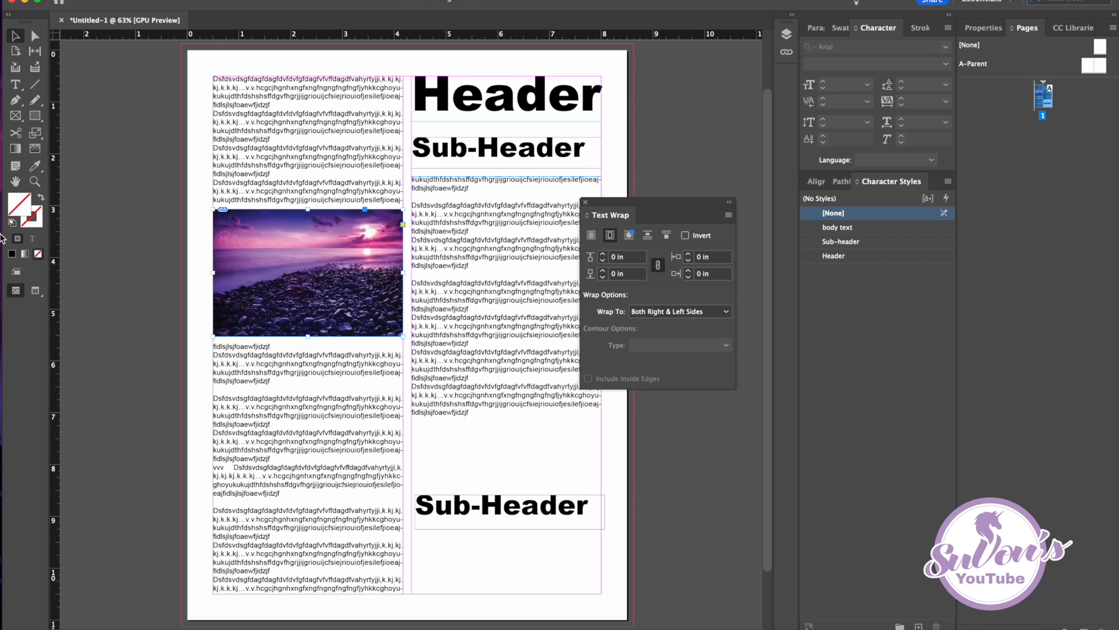
{"action": "key", "text": "Up"}
{"action": "key", "text": "Up"}
{"action": "key", "text": "Up"}
{"action": "key", "text": "Up"}
{"action": "key", "text": "Up"}
{"action": "key", "text": "Up"}
{"action": "key", "text": "Up"}
{"action": "key", "text": "Up"}
{"action": "key", "text": "Up"}
{"action": "key", "text": "Up"}
{"action": "key", "text": "Down"}
{"action": "key", "text": "Down"}
{"action": "key", "text": "Down"}
{"action": "key", "text": "Down"}
{"action": "key", "text": "Down"}
{"action": "key", "text": "Down"}
{"action": "key", "text": "Down"}
{"action": "key", "text": "Down"}
{"action": "key", "text": "Down"}
{"action": "key", "text": "Down"}
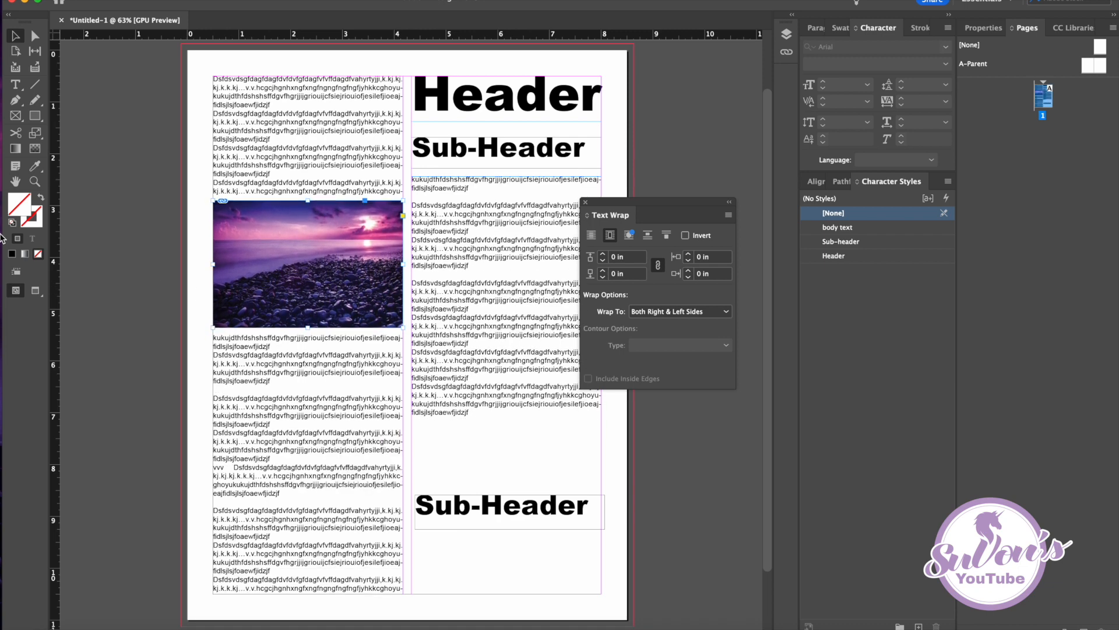
{"action": "key", "text": "Down"}
{"action": "key", "text": "Down"}
{"action": "key", "text": "Down"}
{"action": "key", "text": "Down"}
{"action": "key", "text": "Down"}
{"action": "key", "text": "Down"}
{"action": "key", "text": "Down"}
{"action": "key", "text": "Down"}
{"action": "key", "text": "Down"}
{"action": "key", "text": "Down"}
{"action": "key", "text": "Down"}
{"action": "key", "text": "Down"}
{"action": "key", "text": "Down"}
{"action": "key", "text": "Down"}
{"action": "key", "text": "Down"}
{"action": "key", "text": "Down"}
{"action": "key", "text": "Down"}
{"action": "key", "text": "Down"}
{"action": "key", "text": "Down"}
{"action": "key", "text": "Down"}
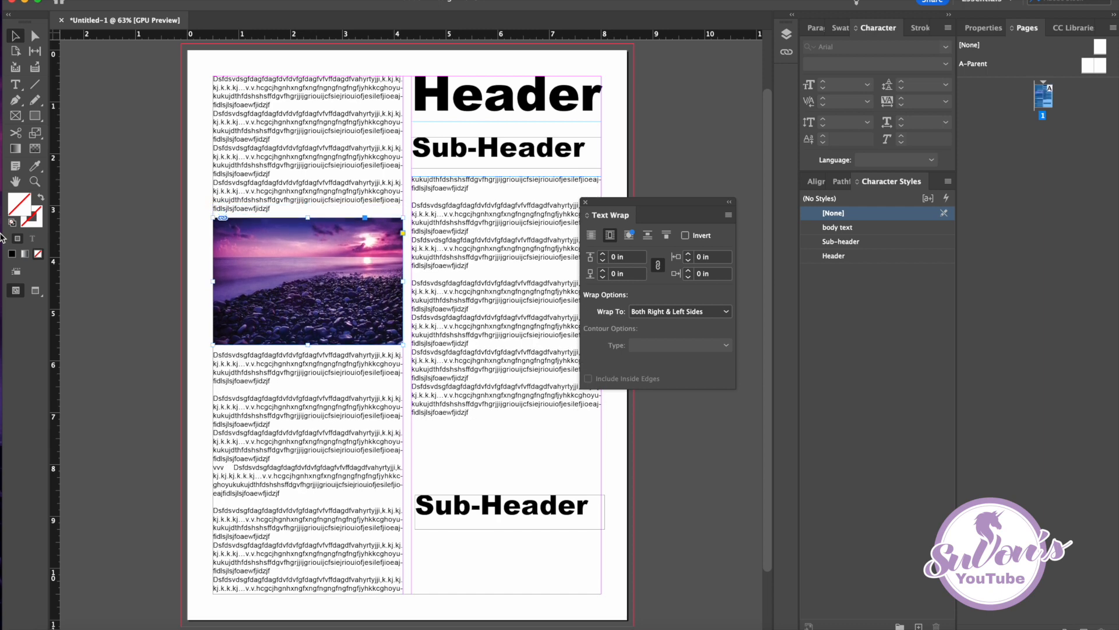
{"action": "key", "text": "Down"}
{"action": "key", "text": "Down"}
{"action": "key", "text": "Down"}
{"action": "key", "text": "Down"}
{"action": "key", "text": "Down"}
{"action": "key", "text": "Down"}
{"action": "key", "text": "Down"}
{"action": "key", "text": "Down"}
{"action": "key", "text": "Down"}
{"action": "key", "text": "Down"}
{"action": "key", "text": "Down"}
{"action": "key", "text": "Down"}
{"action": "key", "text": "Down"}
{"action": "key", "text": "Down"}
{"action": "key", "text": "Down"}
{"action": "key", "text": "Down"}
{"action": "key", "text": "Down"}
{"action": "key", "text": "Down"}
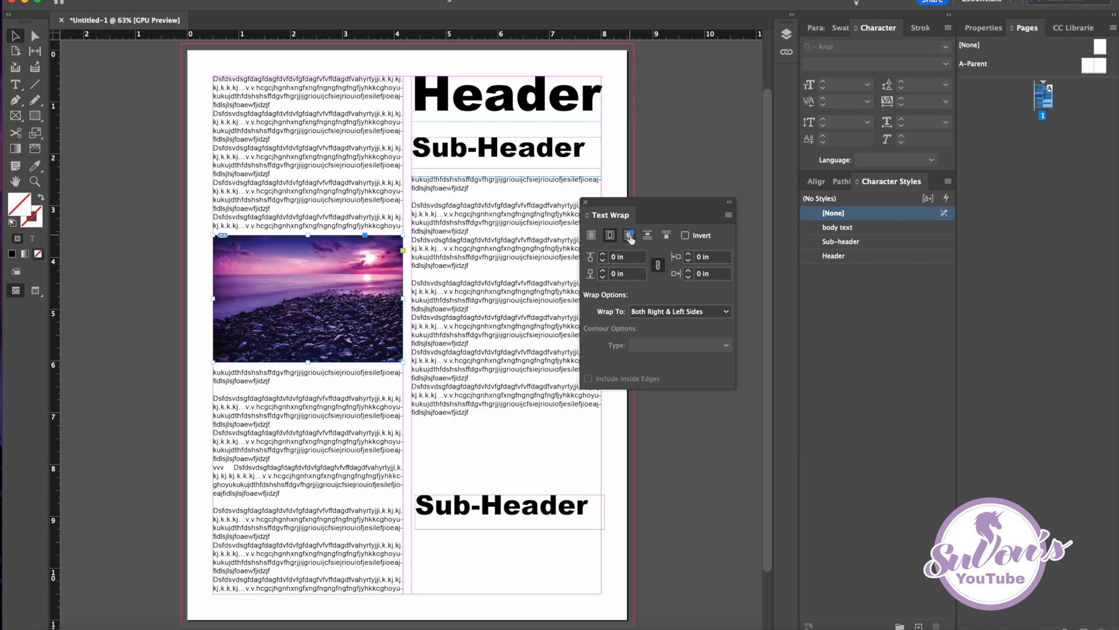
- Narrow the image frame and try the object-shape text wrap before returning to the bounding box wrap
{"action": "left_click", "coordinate": [630, 236]}
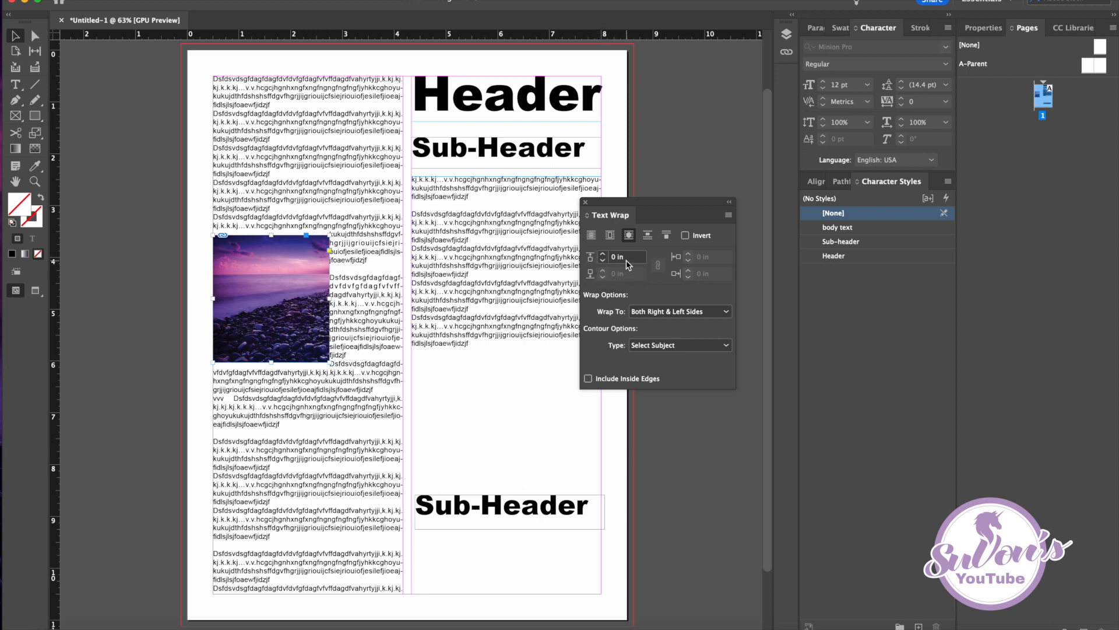
{"action": "left_click", "coordinate": [591, 259]}
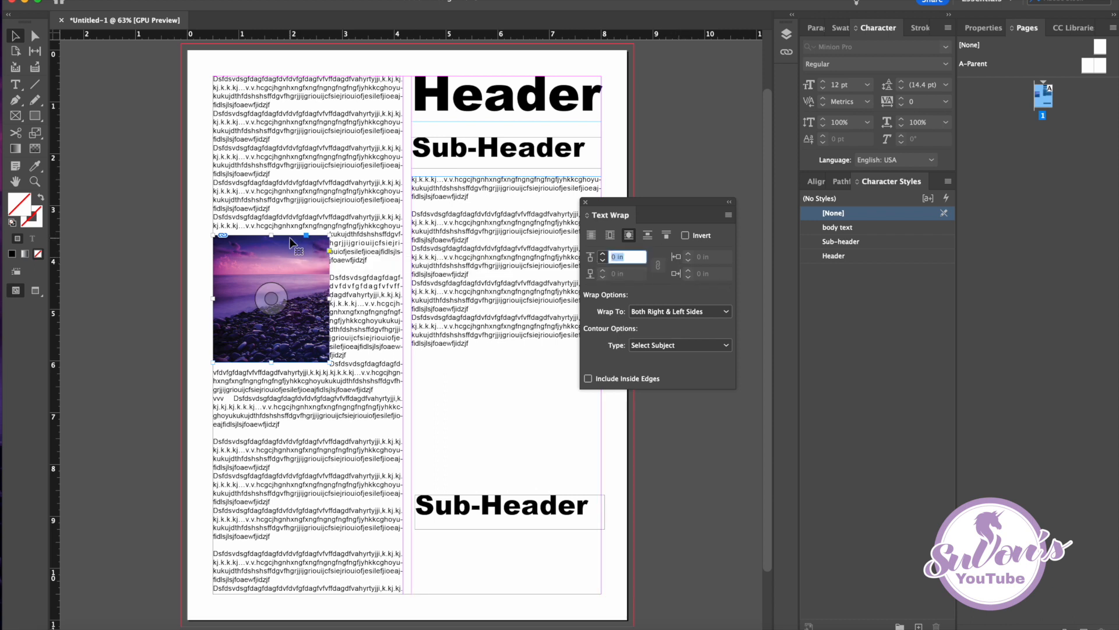
{"action": "left_click", "coordinate": [609, 236]}
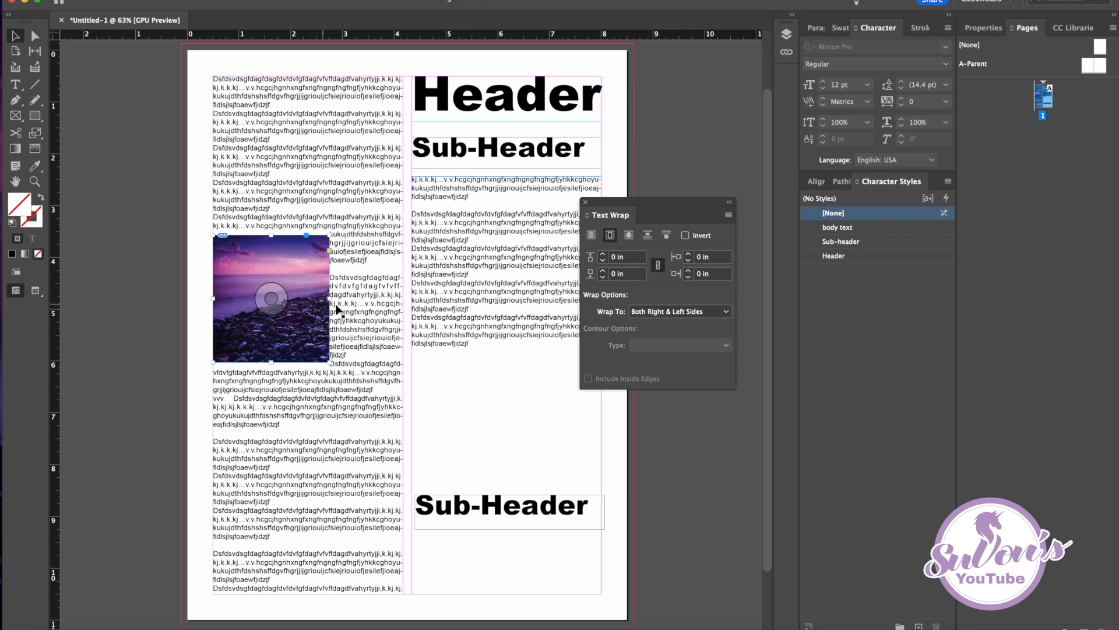
- Set the image's text wrap offset to 0.375 in on all four sides
{"action": "left_click", "coordinate": [689, 271]}
{"action": "left_click", "coordinate": [689, 271]}
{"action": "left_click", "coordinate": [689, 271]}
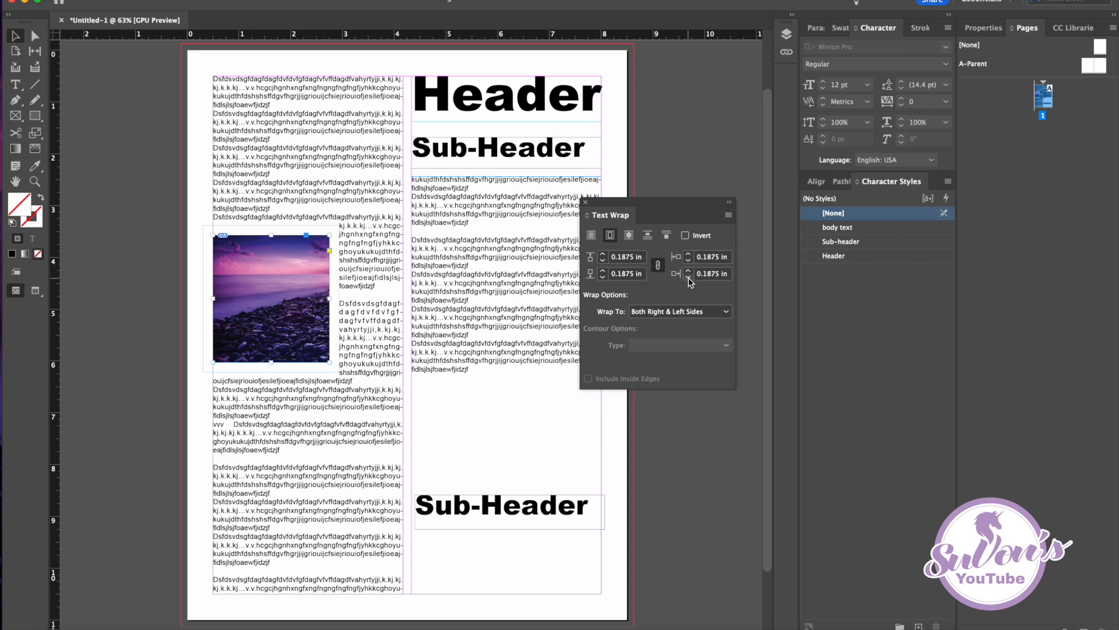
{"action": "left_click", "coordinate": [688, 270]}
{"action": "left_click", "coordinate": [689, 270]}
{"action": "left_click", "coordinate": [688, 271]}
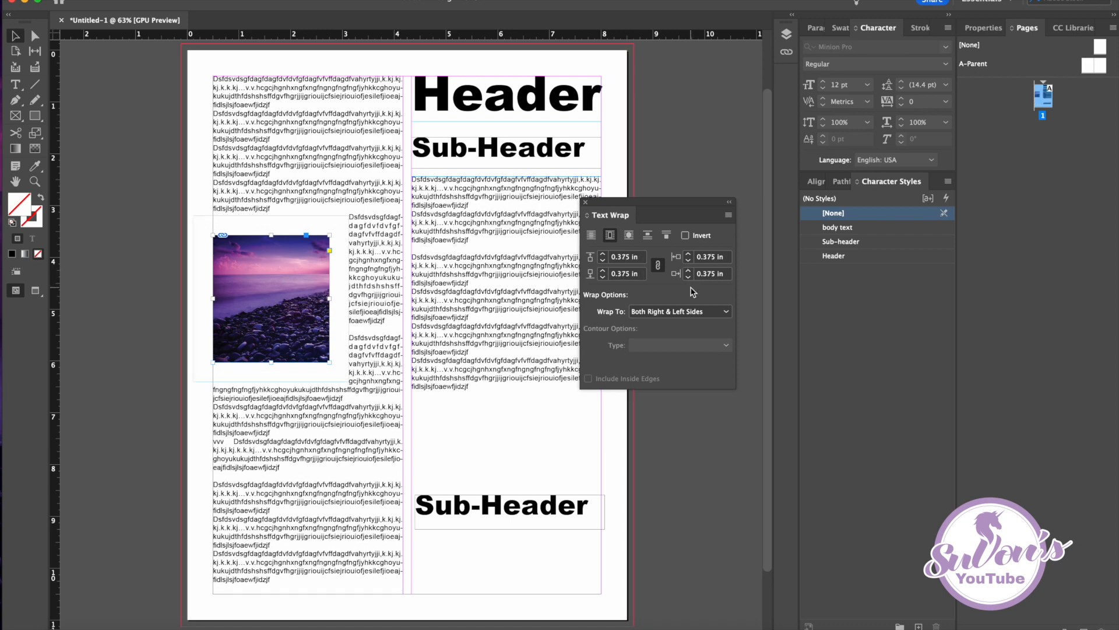
{"action": "left_click", "coordinate": [688, 277]}
{"action": "left_click", "coordinate": [687, 277]}
{"action": "left_click", "coordinate": [688, 277]}
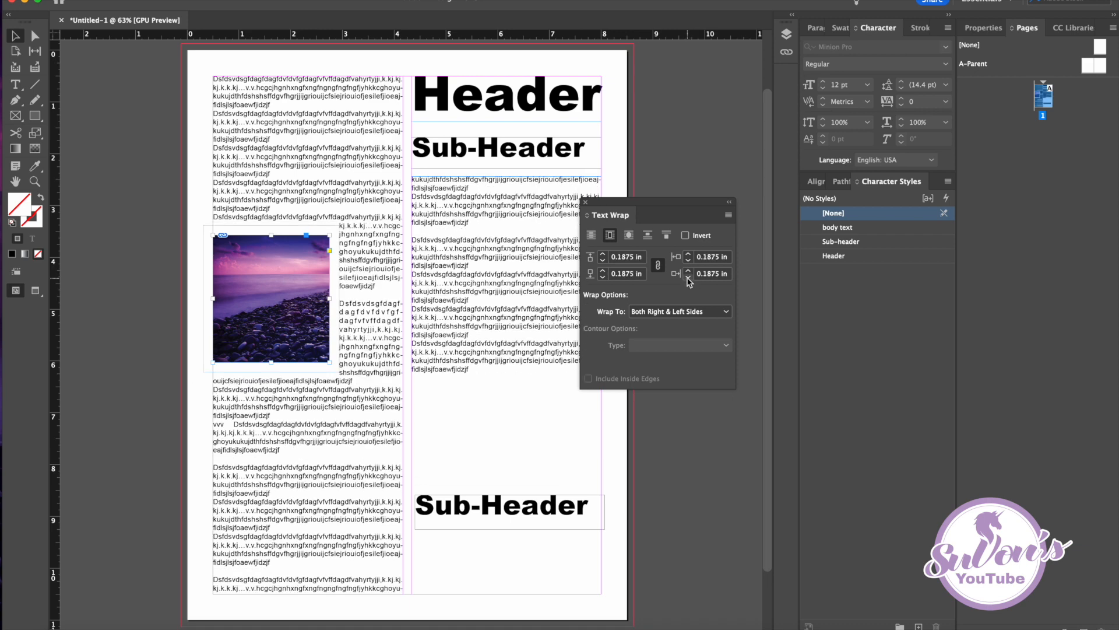
{"action": "left_click", "coordinate": [688, 270]}
{"action": "left_click", "coordinate": [689, 271]}
{"action": "left_click", "coordinate": [689, 271]}
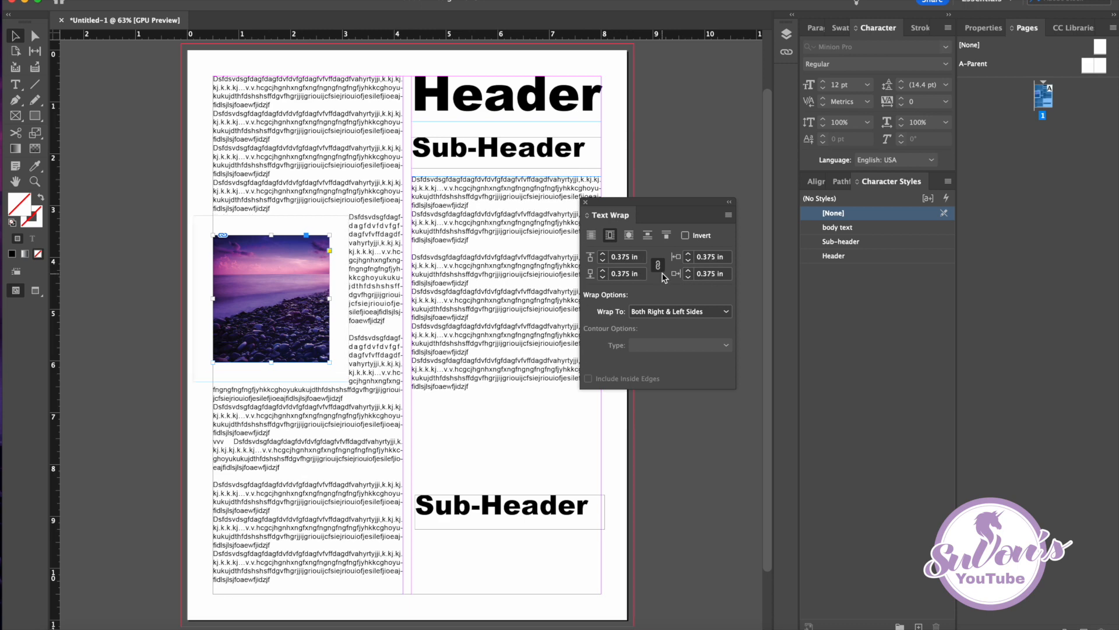
- Unlink the image's wrap offsets and set the top, bottom and right offsets to 0.125 in
{"action": "left_click", "coordinate": [658, 267]}
{"action": "left_click", "coordinate": [658, 267]}
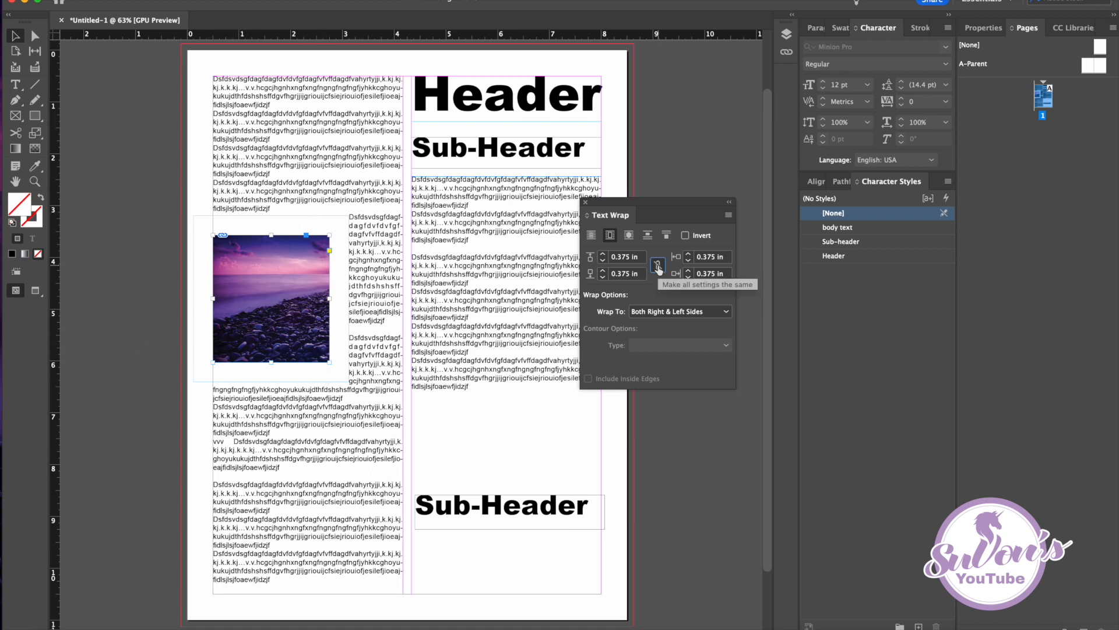
{"action": "left_click", "coordinate": [603, 261]}
{"action": "left_click", "coordinate": [603, 261]}
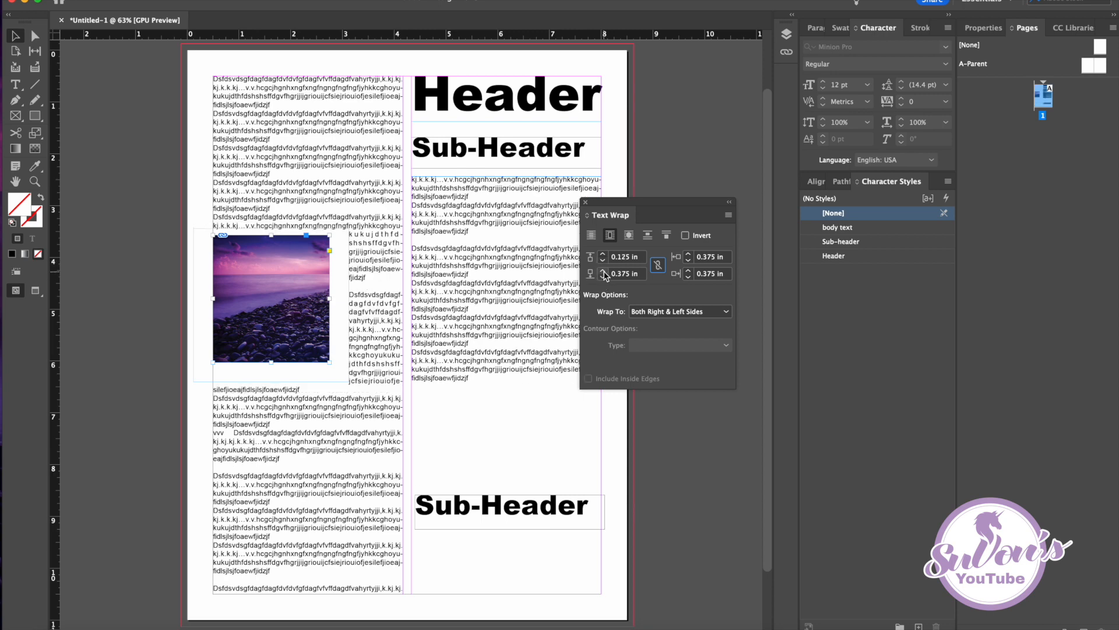
{"action": "left_click", "coordinate": [603, 277]}
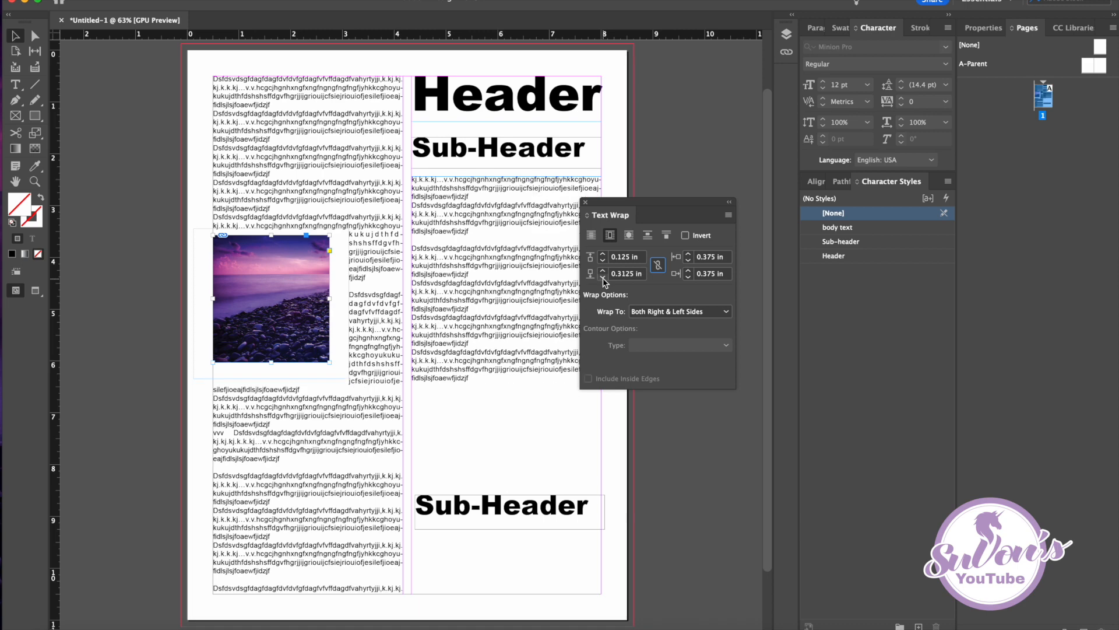
{"action": "left_click", "coordinate": [603, 278]}
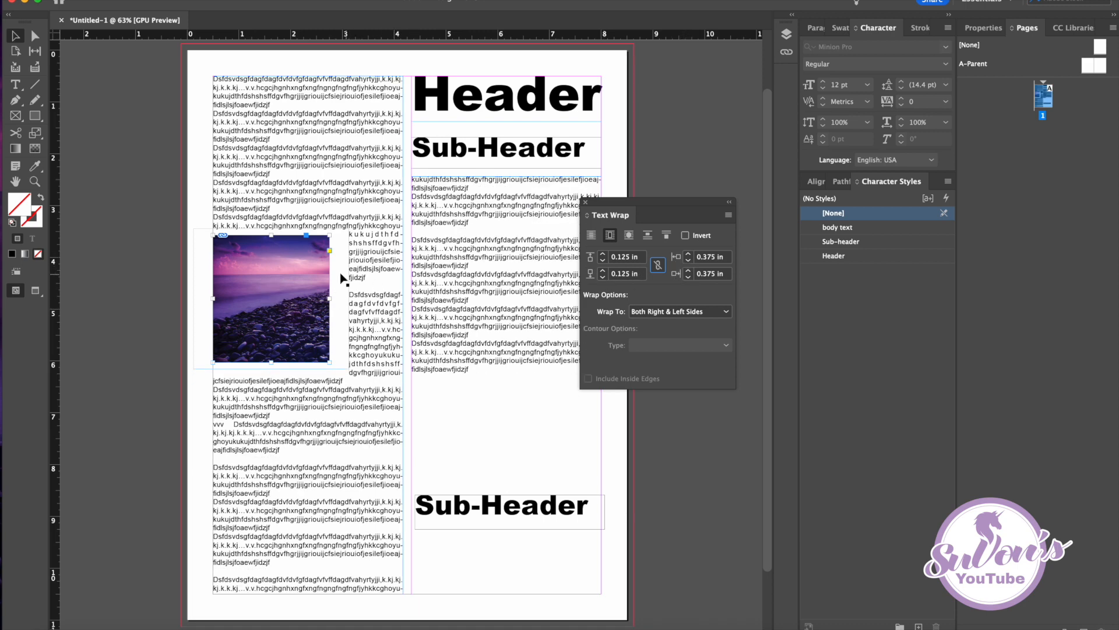
{"action": "left_click", "coordinate": [689, 278]}
{"action": "left_click", "coordinate": [688, 278]}
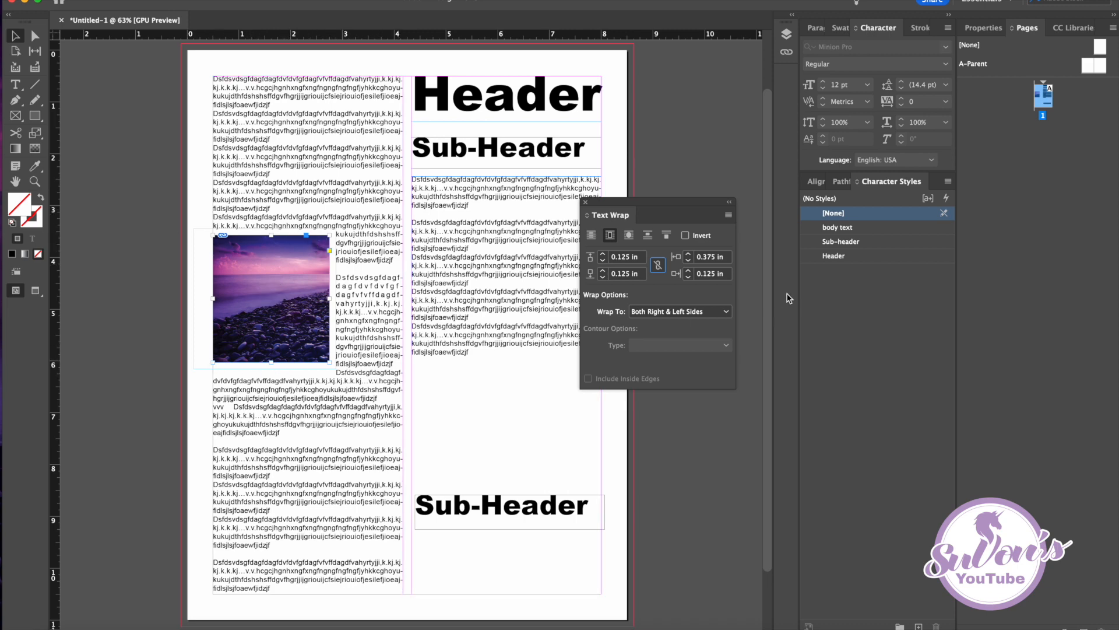
- Switch the image's text wrap off and back to bounding box, and widen the image to the full column width
{"action": "left_click", "coordinate": [592, 235]}
{"action": "left_click", "coordinate": [610, 235]}
{"action": "left_click", "coordinate": [587, 202]}
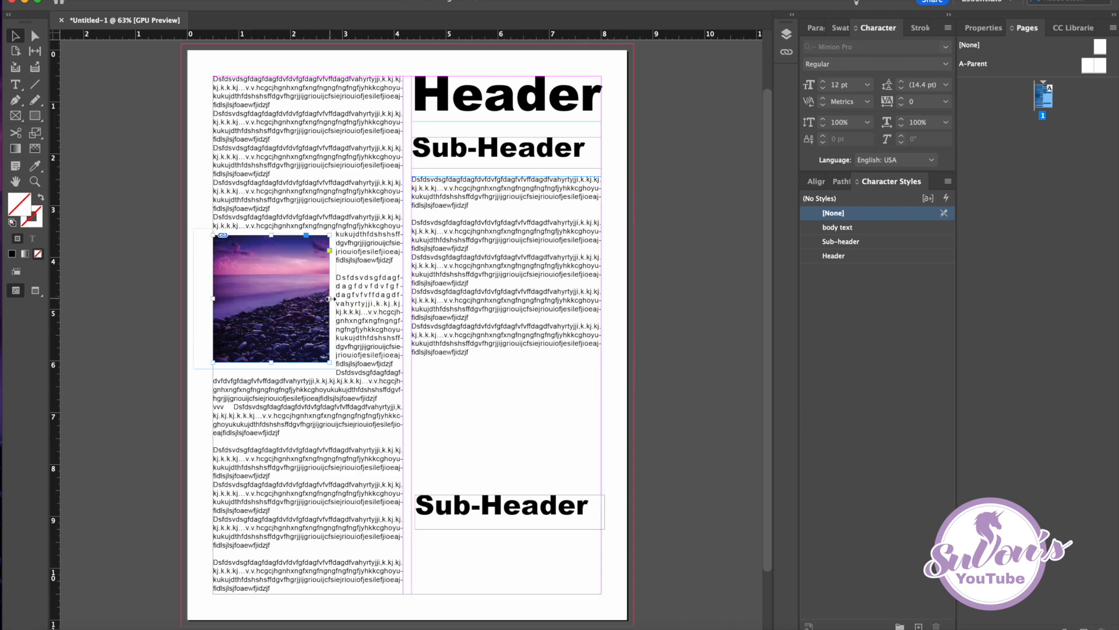
{"action": "left_click_drag", "start_coordinate": [369, 299], "coordinate": [403, 300]}
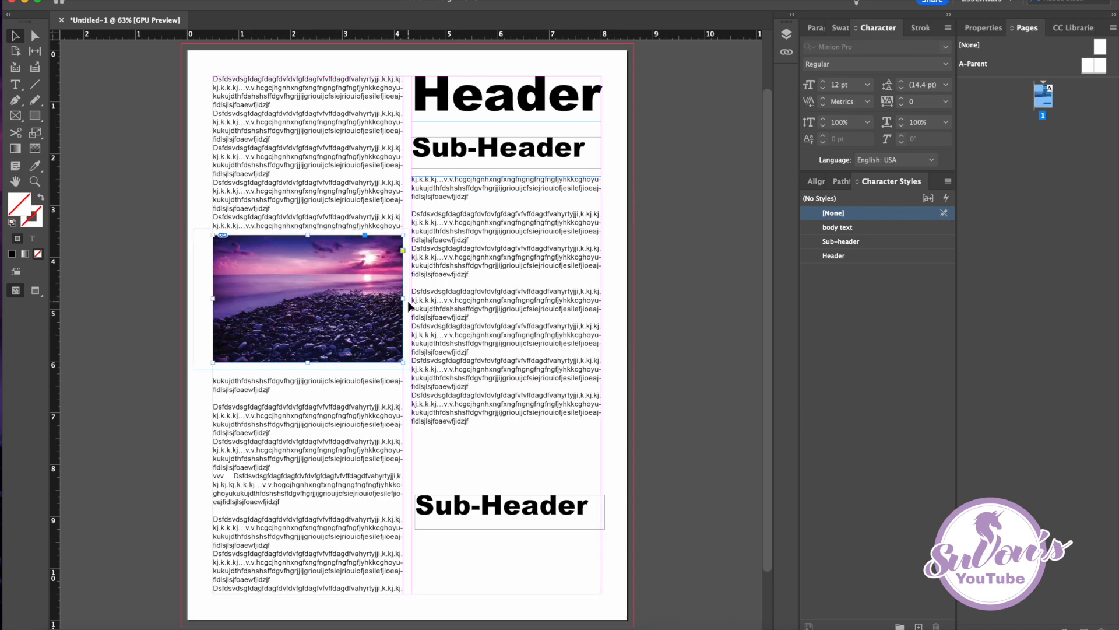
- Lower the top edge of the first column's text frame and move the sub-header from beneath the Header to just above it
{"action": "left_click", "coordinate": [316, 115]}
{"action": "left_click_drag", "start_coordinate": [309, 76], "coordinate": [311, 142]}
{"action": "left_click", "coordinate": [472, 102]}
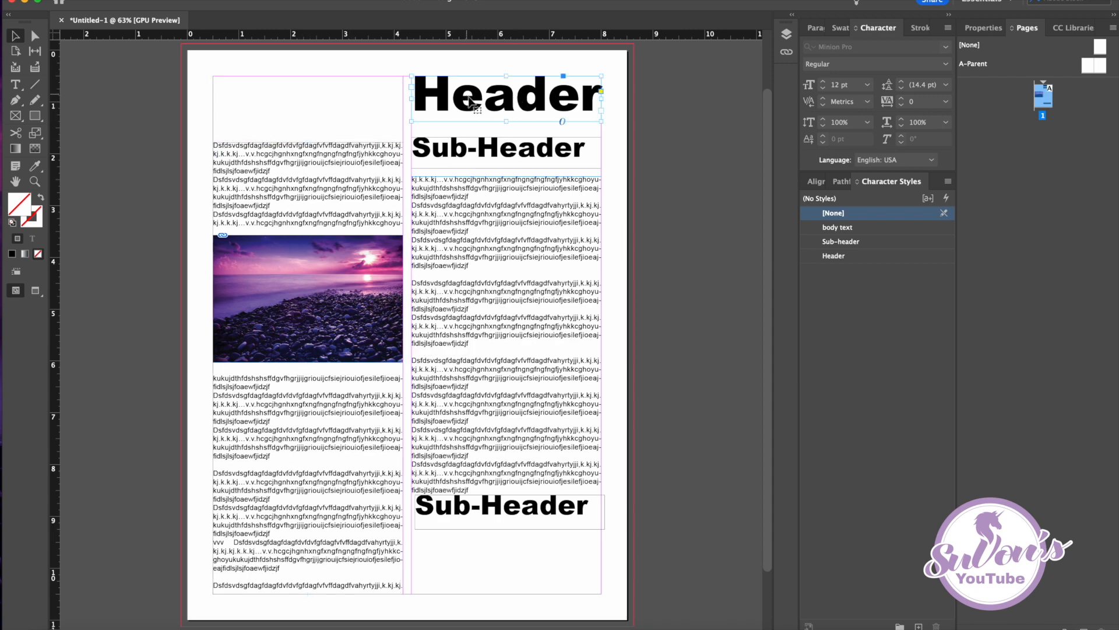
{"action": "left_click_drag", "start_coordinate": [307, 142], "coordinate": [309, 184]}
{"action": "left_click_drag", "start_coordinate": [459, 149], "coordinate": [261, 155]}
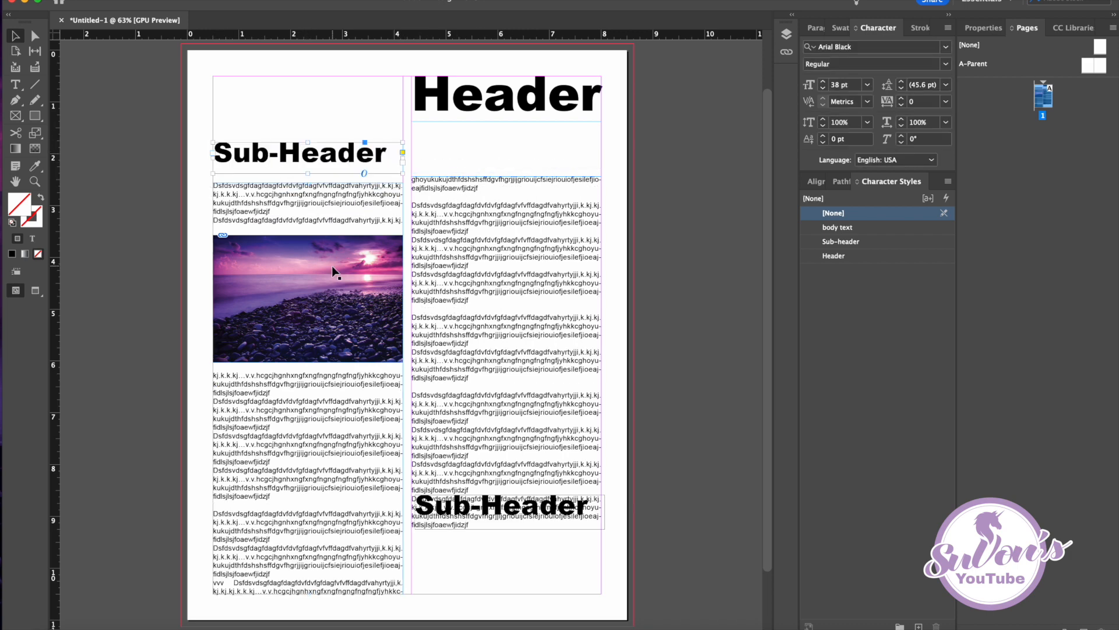
- Raise the second column's text frame to just below the Header and move the lower sub-header up into its body text
{"action": "left_click", "coordinate": [496, 204]}
{"action": "left_click_drag", "start_coordinate": [506, 176], "coordinate": [504, 144]}
{"action": "left_click_drag", "start_coordinate": [528, 514], "coordinate": [513, 238]}
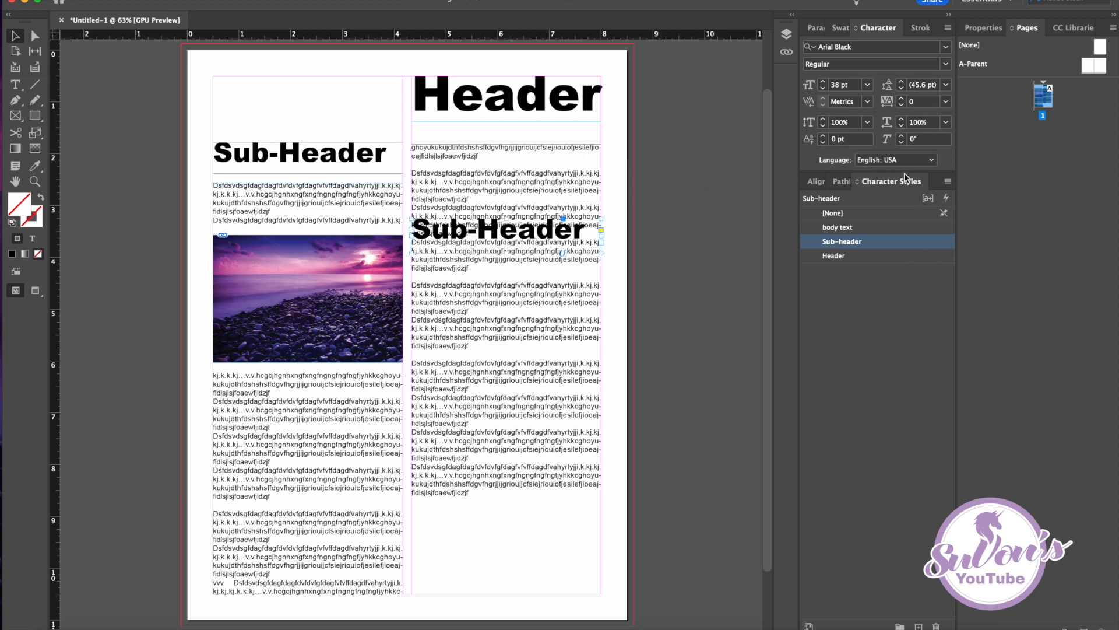
- Wrap the body text around the second column's sub-header bounding box, and tighten and reposition the sub-header frame between the text lines
{"action": "left_click", "coordinate": [323, 1]}
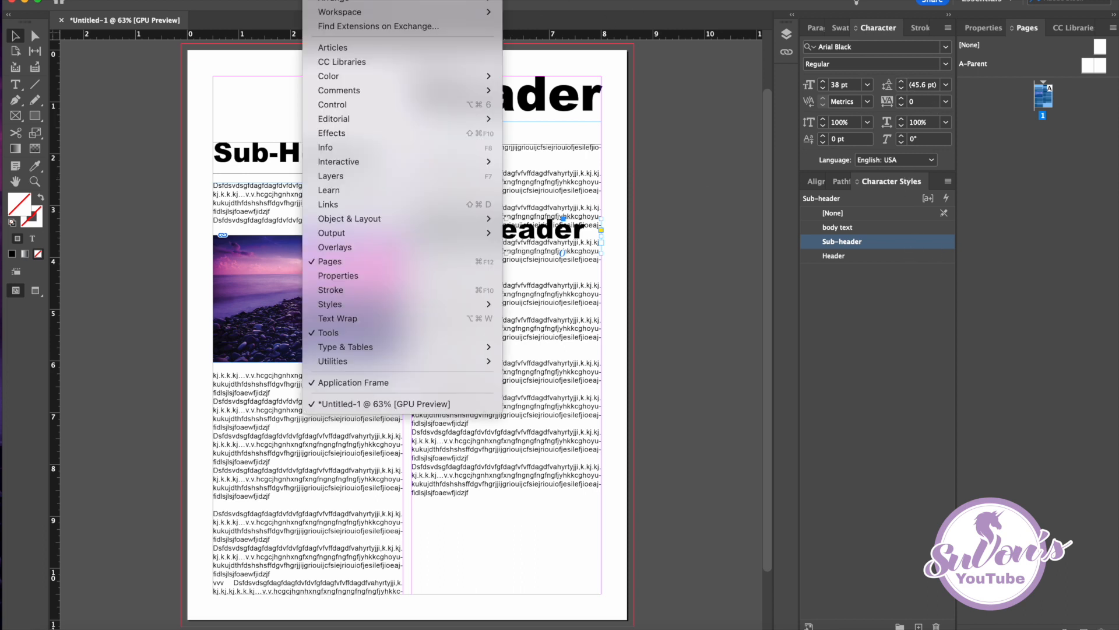
{"action": "mouse_move", "coordinate": [346, 341]}
{"action": "left_click", "coordinate": [337, 318]}
{"action": "left_click", "coordinate": [610, 237]}
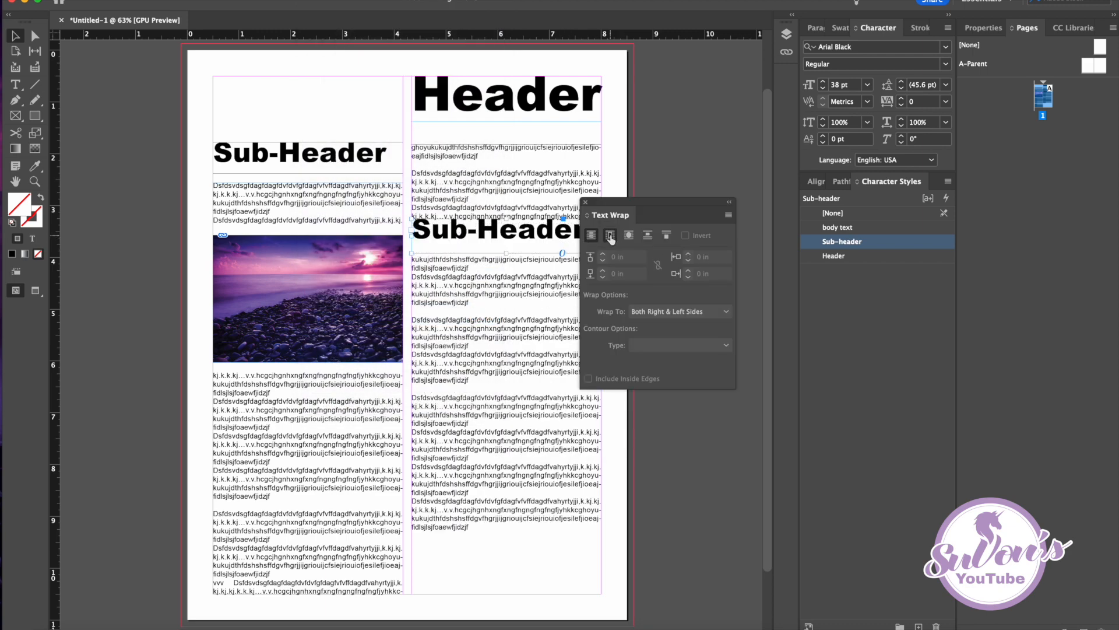
{"action": "left_click_drag", "start_coordinate": [619, 202], "coordinate": [738, 209]}
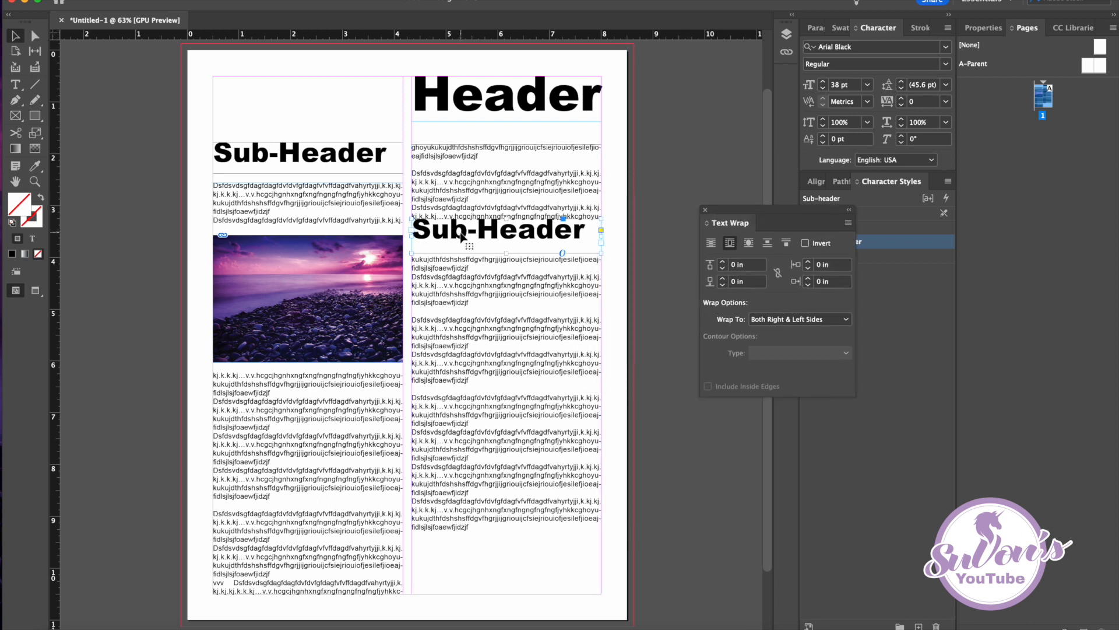
{"action": "left_click_drag", "start_coordinate": [505, 253], "coordinate": [485, 238]}
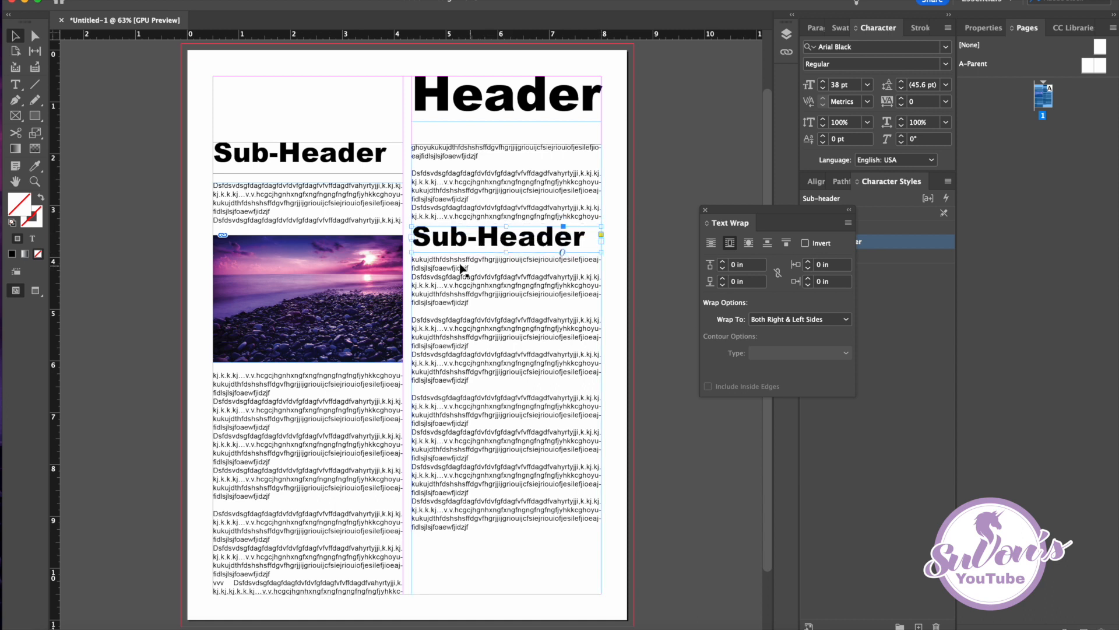
- Close the text wrap settings and place SuVonsYouTube_logo.png from the Images folder at the top of the first column
{"action": "left_click", "coordinate": [706, 210]}
{"action": "left_click", "coordinate": [657, 292]}
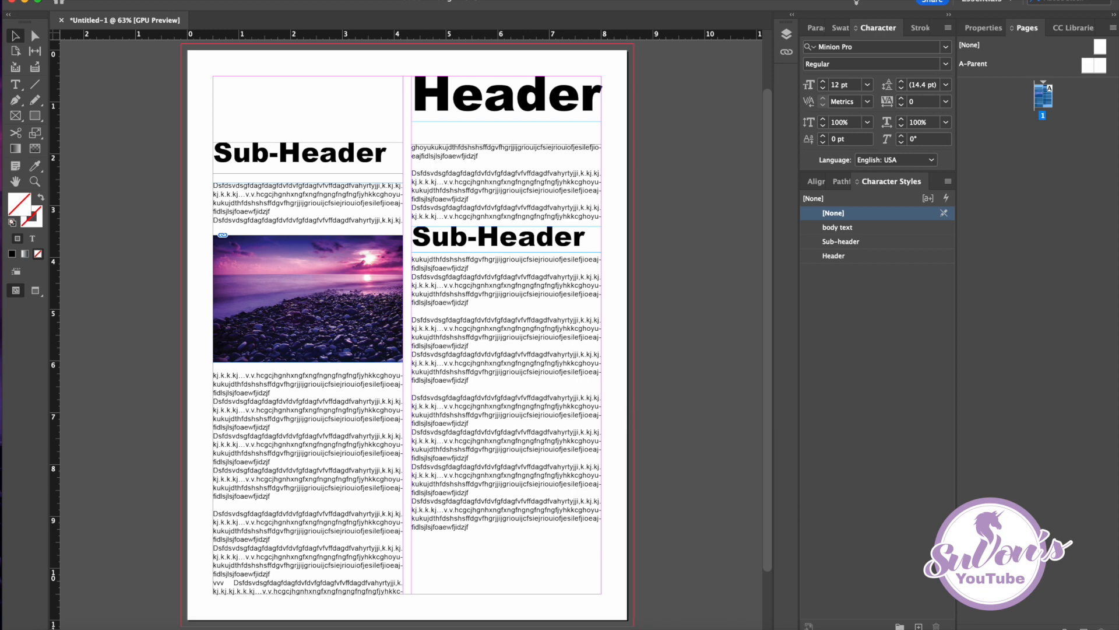
{"action": "left_click", "coordinate": [88, 0]}
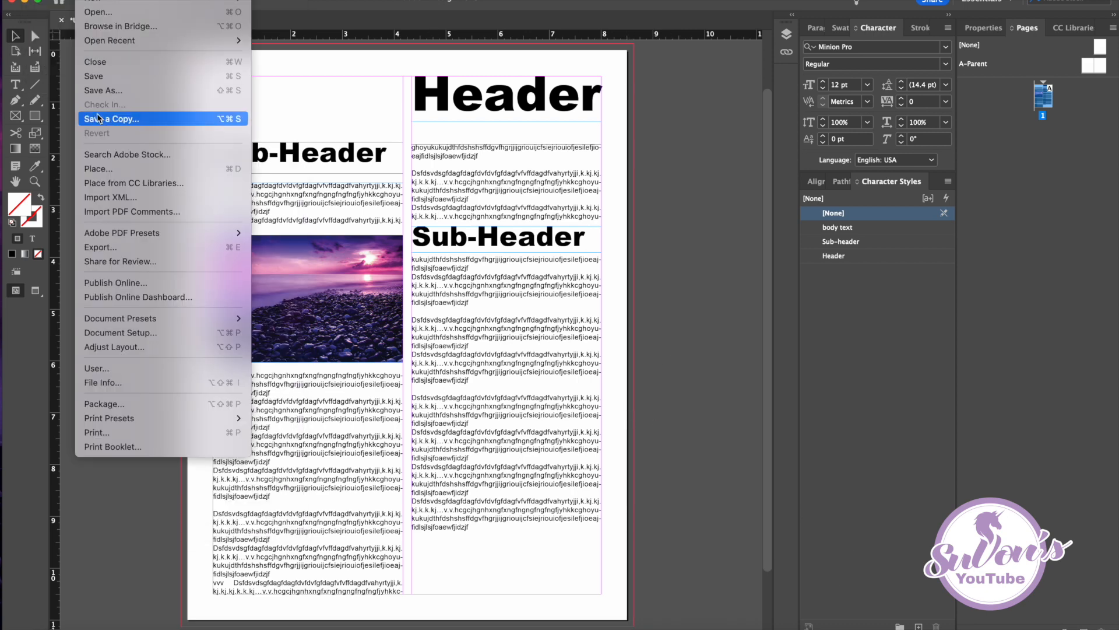
{"action": "left_click", "coordinate": [98, 170]}
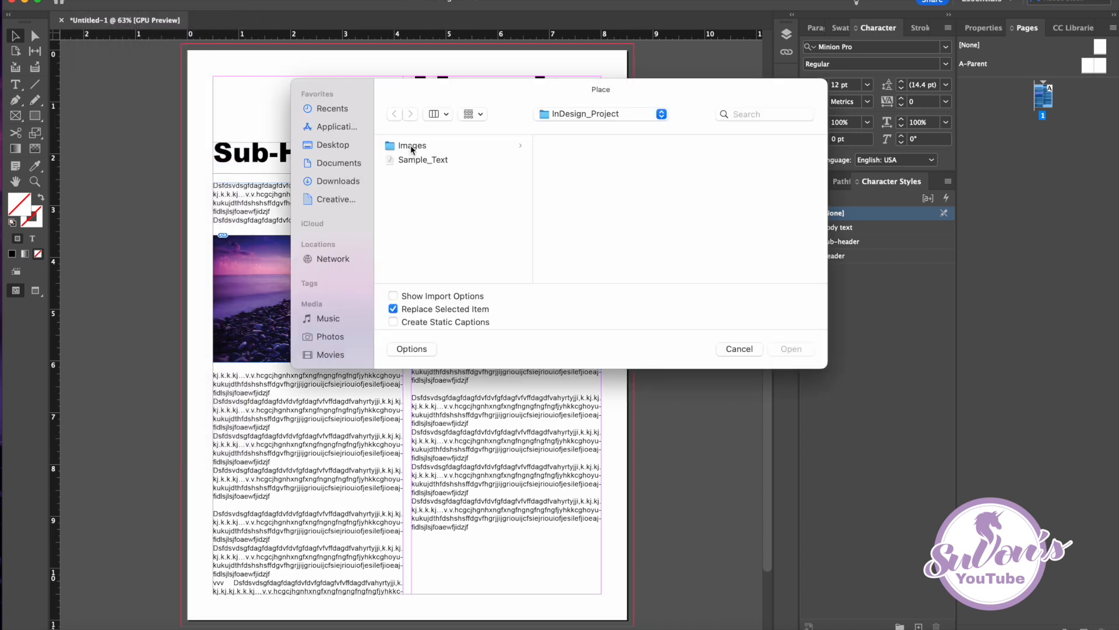
{"action": "left_click", "coordinate": [411, 148]}
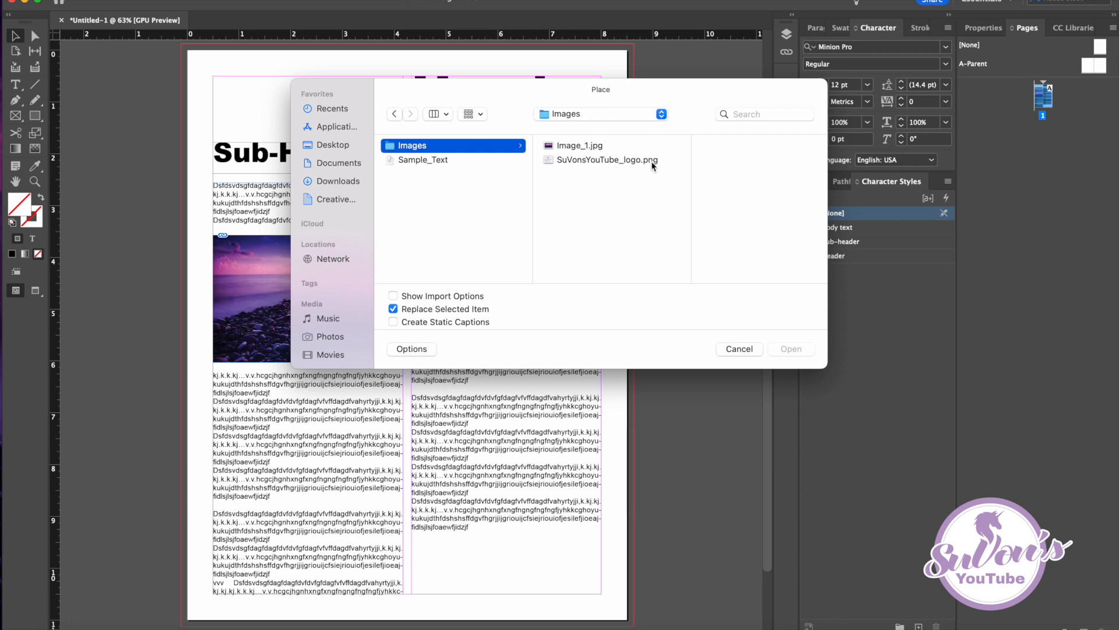
{"action": "left_click", "coordinate": [635, 159]}
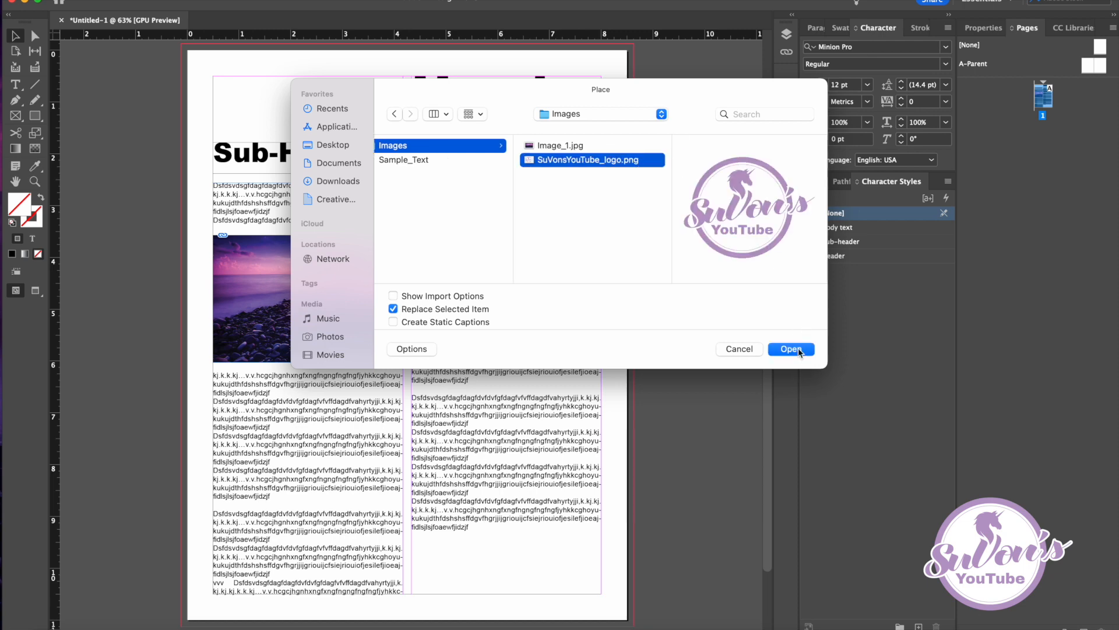
{"action": "left_click", "coordinate": [796, 348]}
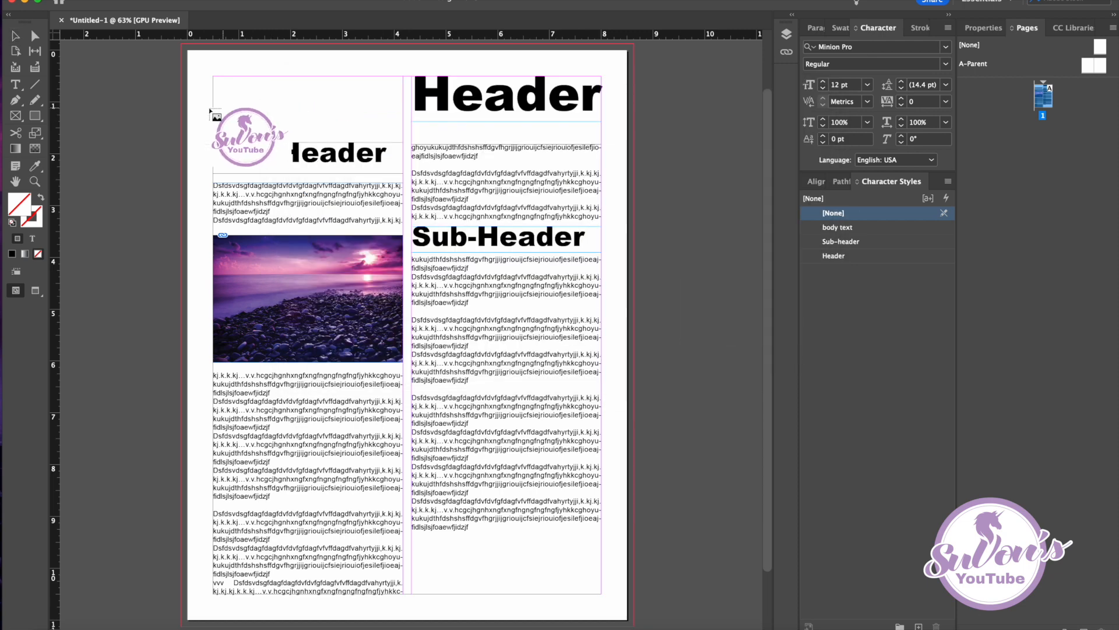
{"action": "left_click", "coordinate": [208, 72]}
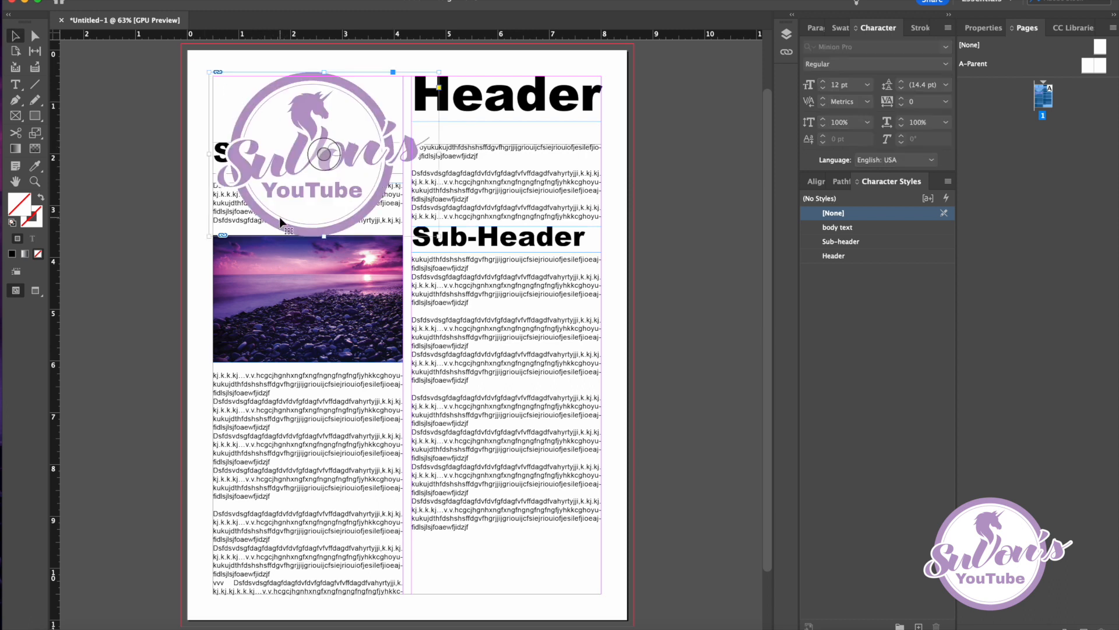
- Scale the placed logo down to roughly half its size and move it to the top margin of the first column, above the sub-header
{"action": "left_click_drag", "start_coordinate": [236, 129], "coordinate": [267, 128]}
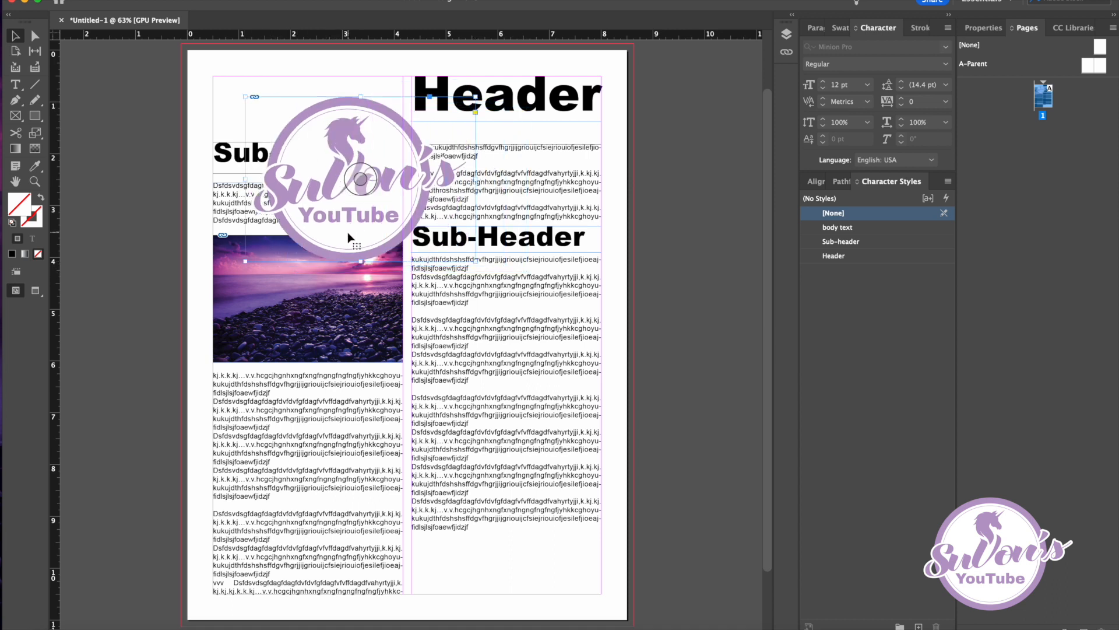
{"action": "left_click", "coordinate": [37, 136]}
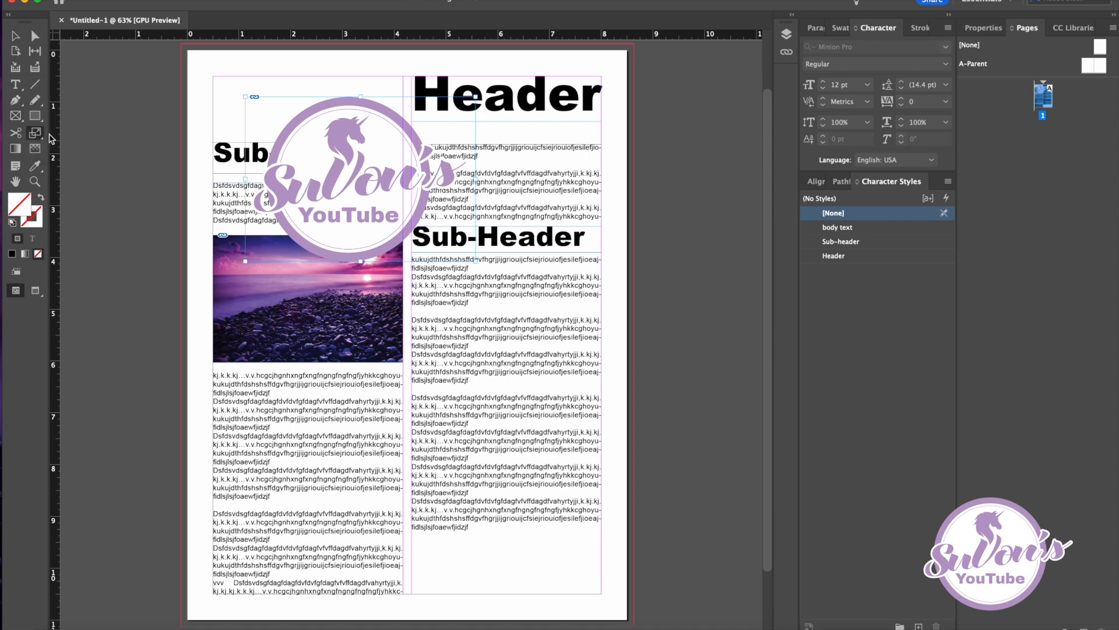
{"action": "left_click_drag", "start_coordinate": [239, 88], "coordinate": [275, 119]}
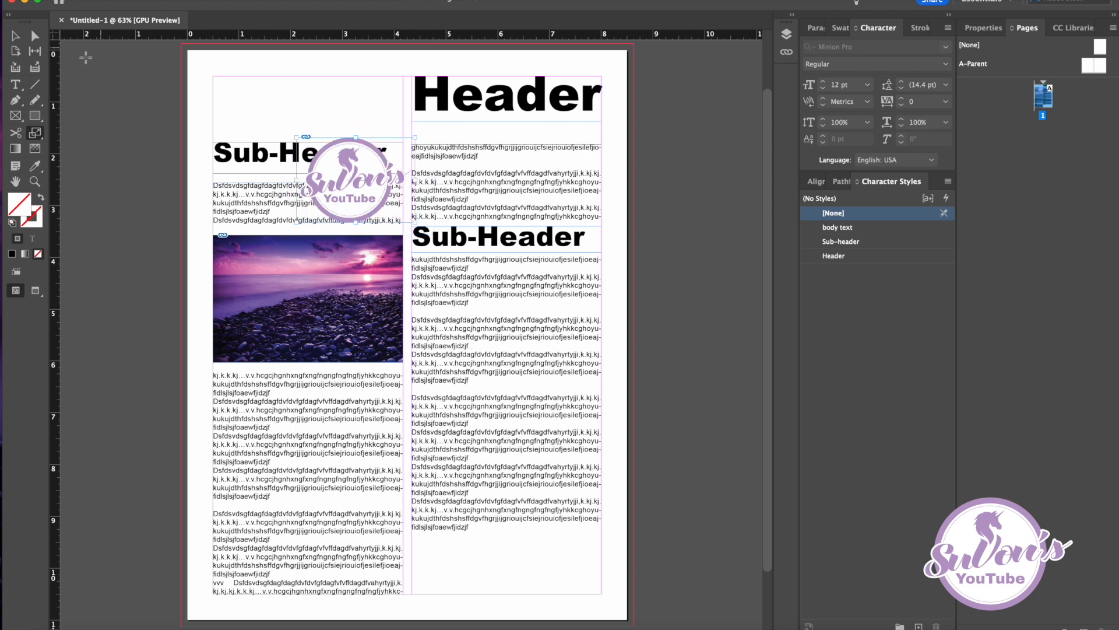
{"action": "left_click", "coordinate": [15, 35]}
{"action": "left_click_drag", "start_coordinate": [340, 188], "coordinate": [299, 127]}
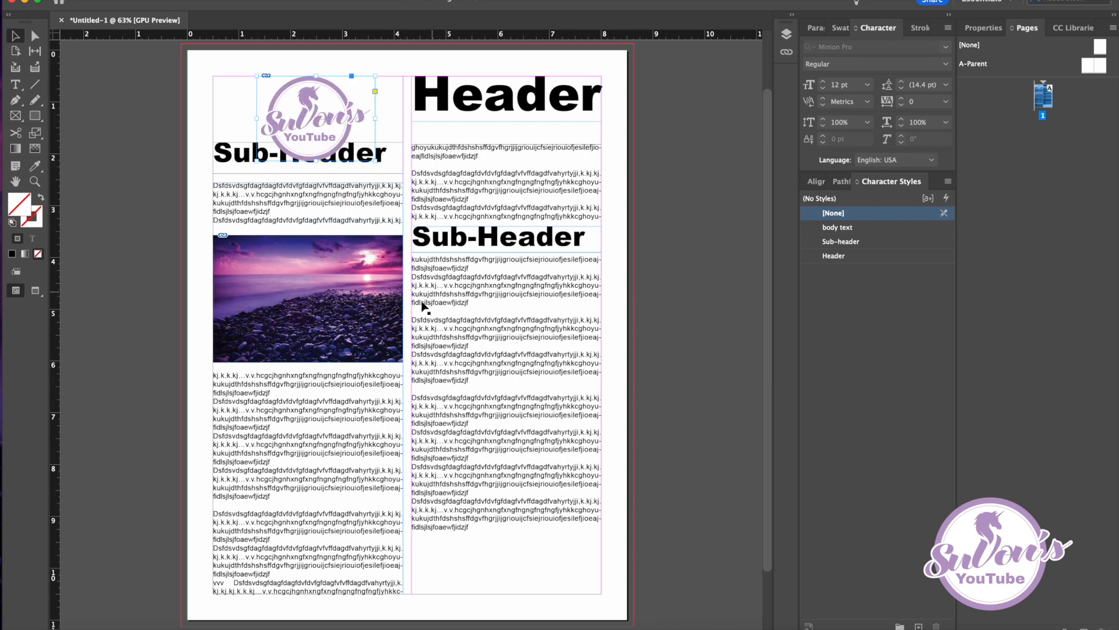
- Lower the top edge of the first column's text frame slightly and nudge the image down to sit below more lines of body text
{"action": "left_click", "coordinate": [256, 190]}
{"action": "left_click_drag", "start_coordinate": [308, 182], "coordinate": [308, 200]}
{"action": "left_click", "coordinate": [280, 300]}
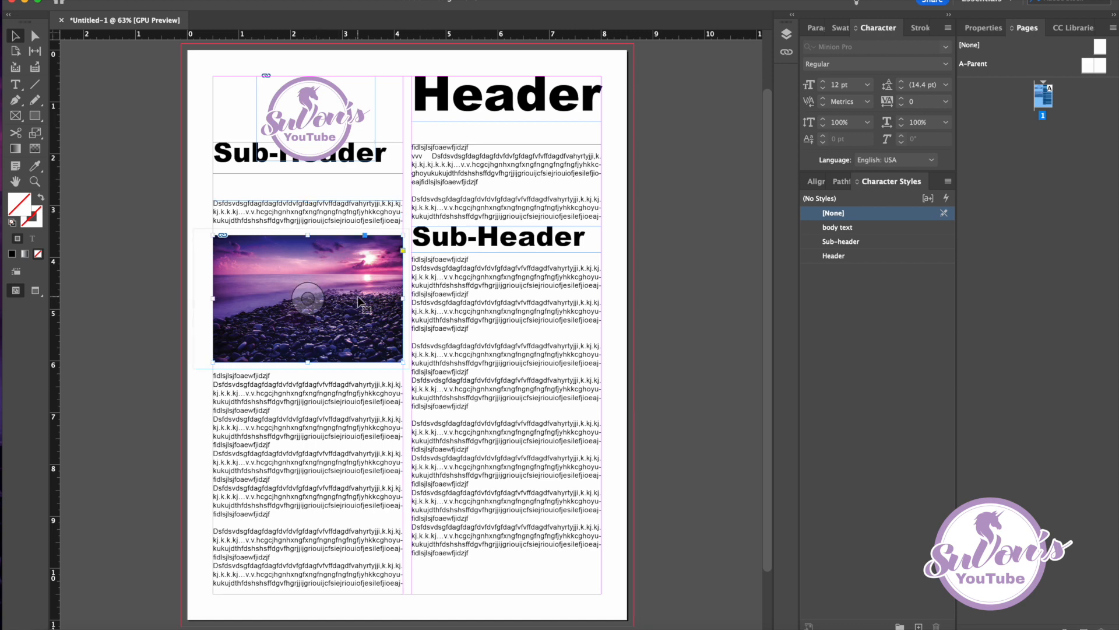
{"action": "key", "text": "Down"}
{"action": "key", "text": "Down"}
{"action": "key", "text": "Down"}
{"action": "key", "text": "Down"}
{"action": "key", "text": "Down"}
{"action": "key", "text": "Down"}
{"action": "key", "text": "Down"}
{"action": "key", "text": "Down"}
{"action": "key", "text": "Down"}
{"action": "key", "text": "Down"}
{"action": "key", "text": "Down"}
{"action": "key", "text": "Down"}
{"action": "key", "text": "Down"}
{"action": "key", "text": "Down"}
{"action": "key", "text": "Down"}
{"action": "key", "text": "Down"}
{"action": "key", "text": "Down"}
{"action": "key", "text": "Down"}
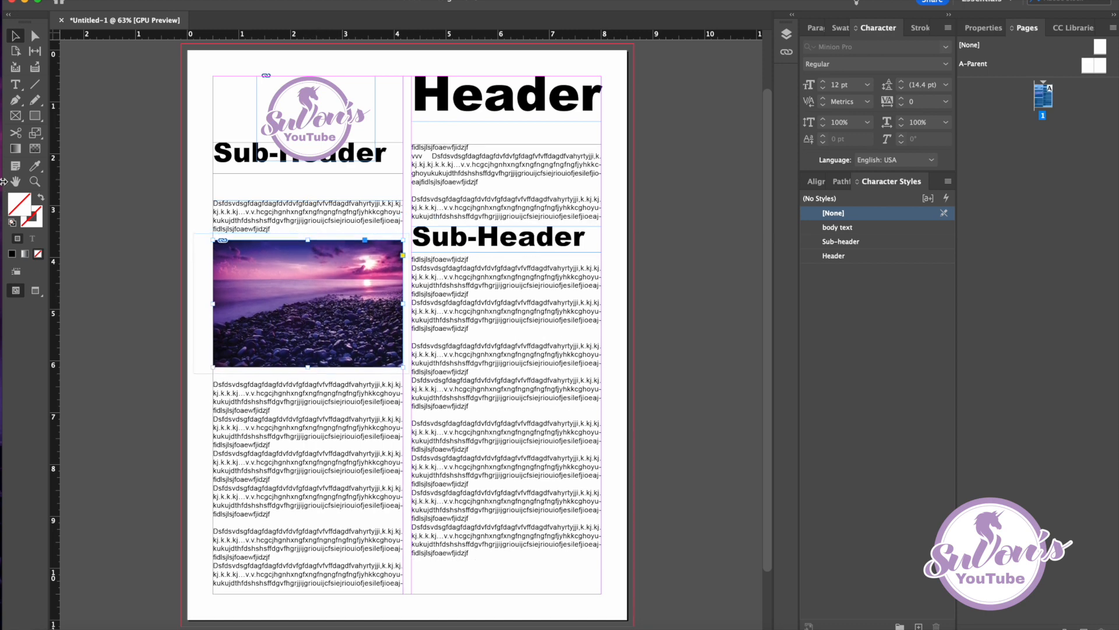
{"action": "key", "text": "Down"}
{"action": "key", "text": "Down"}
{"action": "key", "text": "Down"}
{"action": "key", "text": "Down"}
{"action": "key", "text": "Down"}
{"action": "key", "text": "Down"}
{"action": "key", "text": "Down"}
{"action": "key", "text": "Down"}
{"action": "key", "text": "Down"}
{"action": "key", "text": "Down"}
{"action": "key", "text": "Down"}
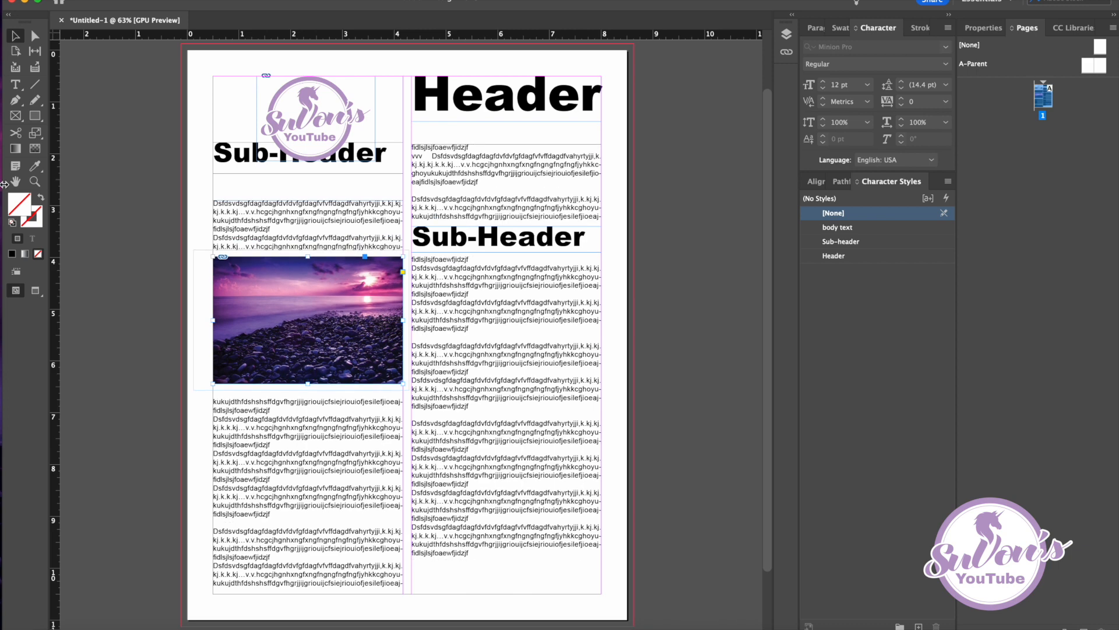
- Nudge the first column's sub-header down so it sits between the logo and the body text, and deselect it
{"action": "left_click", "coordinate": [231, 157]}
{"action": "key", "text": "Down"}
{"action": "key", "text": "Down"}
{"action": "key", "text": "Down"}
{"action": "key", "text": "Down"}
{"action": "key", "text": "Down"}
{"action": "key", "text": "Down"}
{"action": "key", "text": "Down"}
{"action": "key", "text": "Down"}
{"action": "key", "text": "Down"}
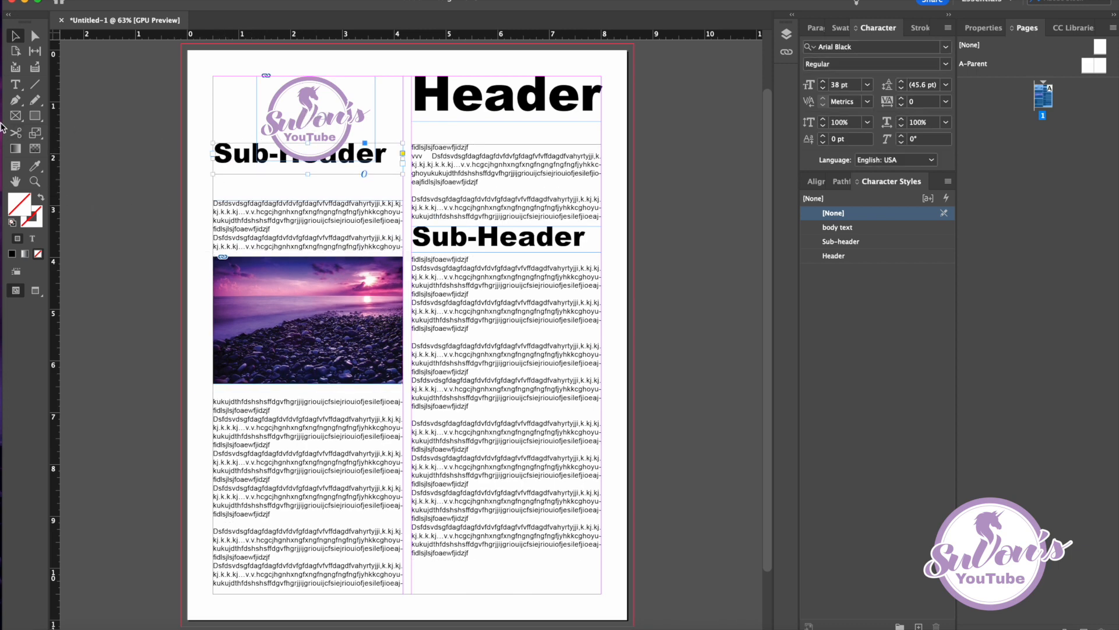
{"action": "key", "text": "Down"}
{"action": "key", "text": "Down"}
{"action": "key", "text": "Down"}
{"action": "key", "text": "Down"}
{"action": "key", "text": "Down"}
{"action": "key", "text": "Down"}
{"action": "key", "text": "Down"}
{"action": "key", "text": "Down"}
{"action": "key", "text": "Down"}
{"action": "key", "text": "Down"}
{"action": "key", "text": "Down"}
{"action": "key", "text": "Down"}
{"action": "key", "text": "Down"}
{"action": "key", "text": "Down"}
{"action": "key", "text": "Down"}
{"action": "key", "text": "Down"}
{"action": "key", "text": "Down"}
{"action": "key", "text": "Down"}
{"action": "key", "text": "Down"}
{"action": "key", "text": "Down"}
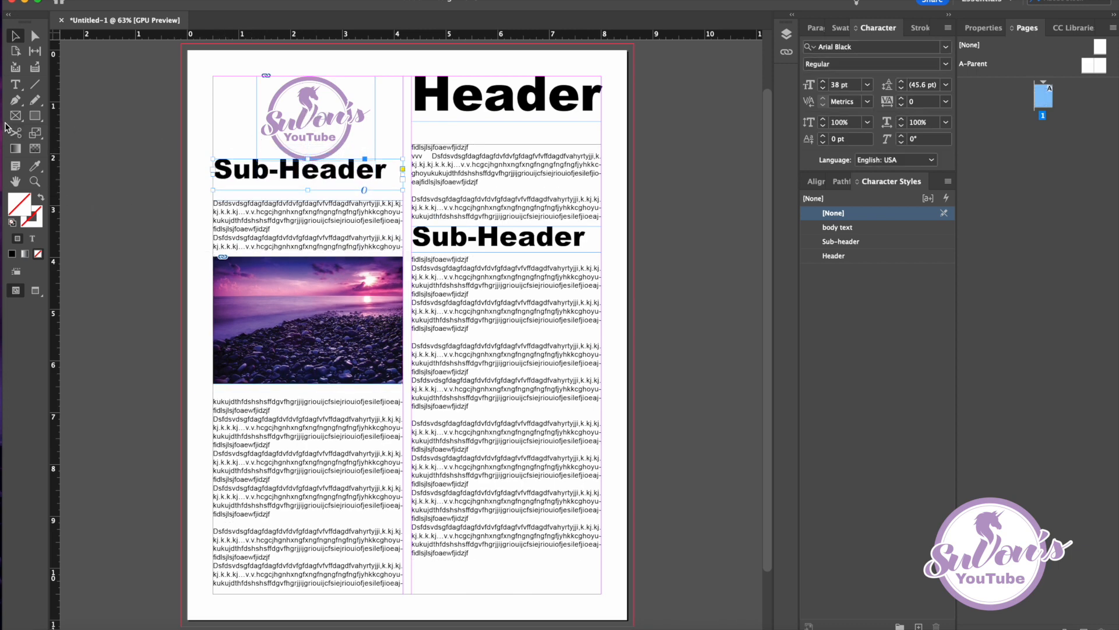
{"action": "key", "text": "Down"}
{"action": "key", "text": "Down"}
{"action": "left_click", "coordinate": [651, 129]}
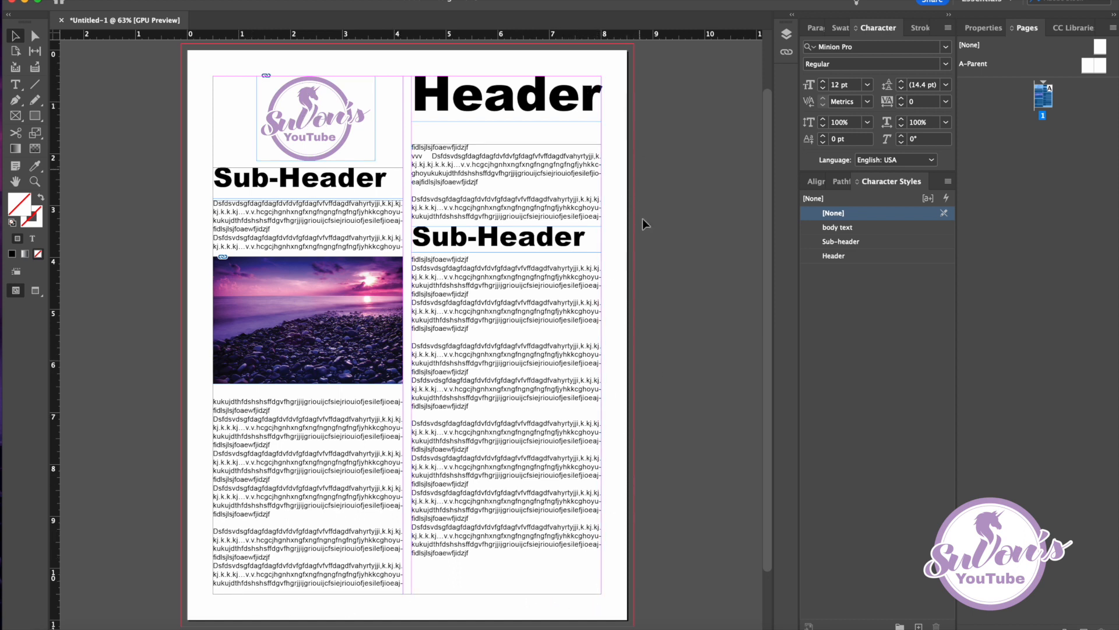
- Preview the page without guides and frame edges, toggling between Normal and Preview screen modes and ending in Preview
{"action": "left_click", "coordinate": [36, 290]}
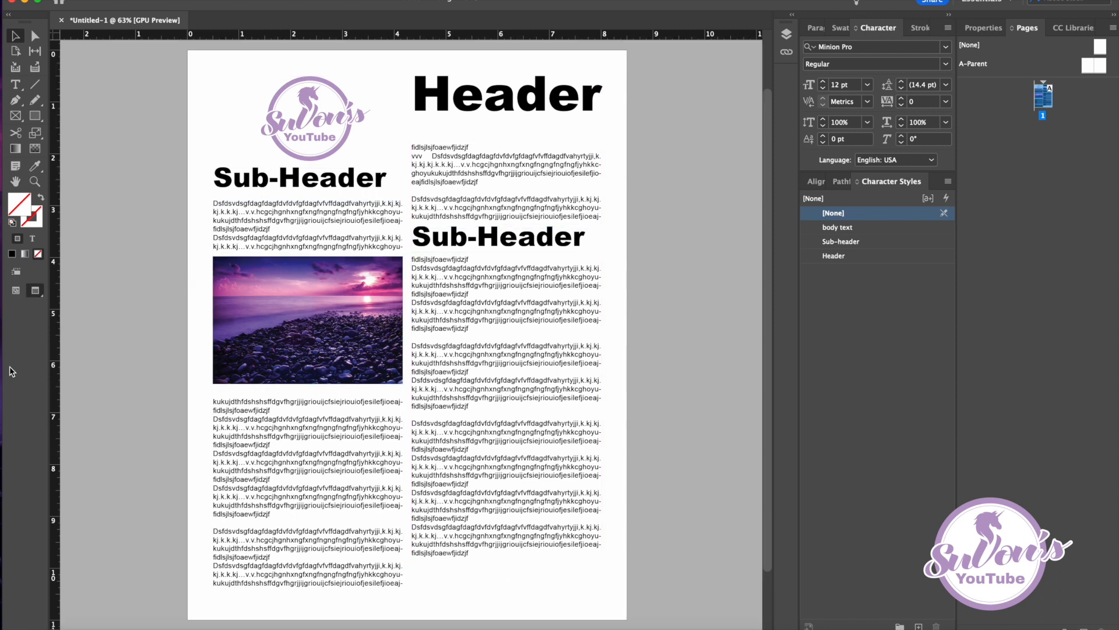
{"action": "left_click", "coordinate": [16, 291]}
{"action": "left_click", "coordinate": [36, 291]}
- Open Corner Options for the sunset image, set all four corners to Rounded and turn on the preview
{"action": "left_click", "coordinate": [295, 326]}
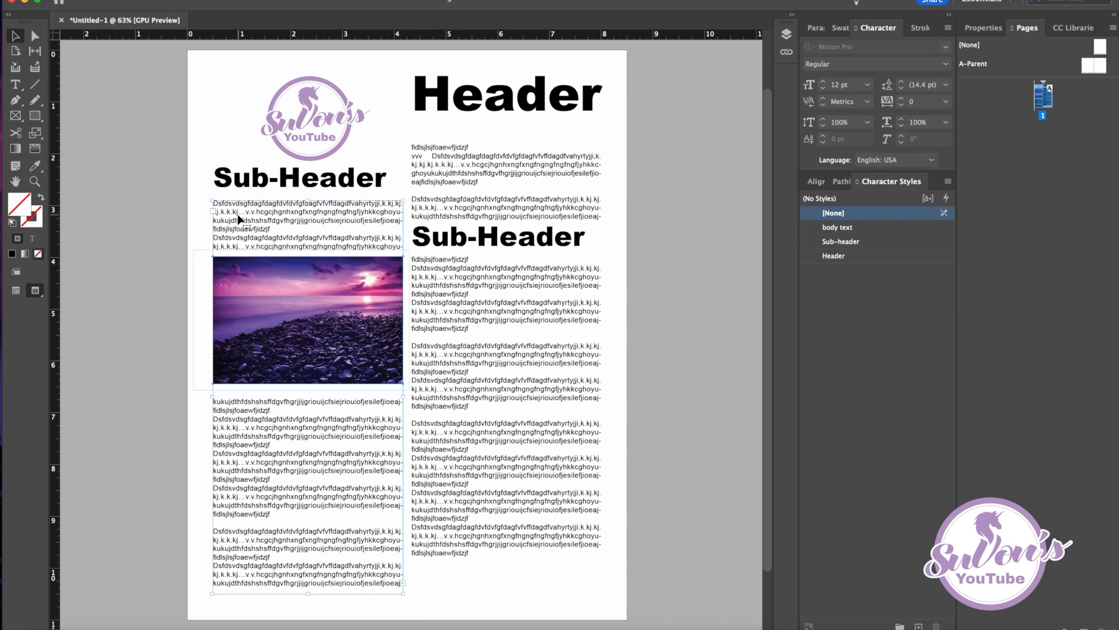
{"action": "left_click", "coordinate": [250, 290]}
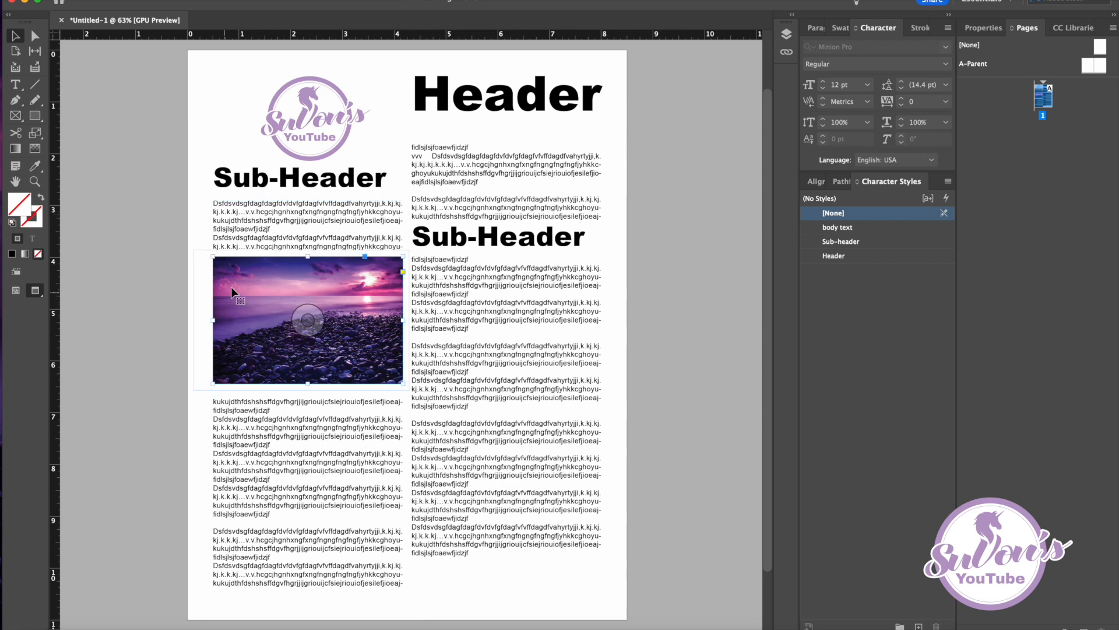
{"action": "left_click", "coordinate": [283, 1]}
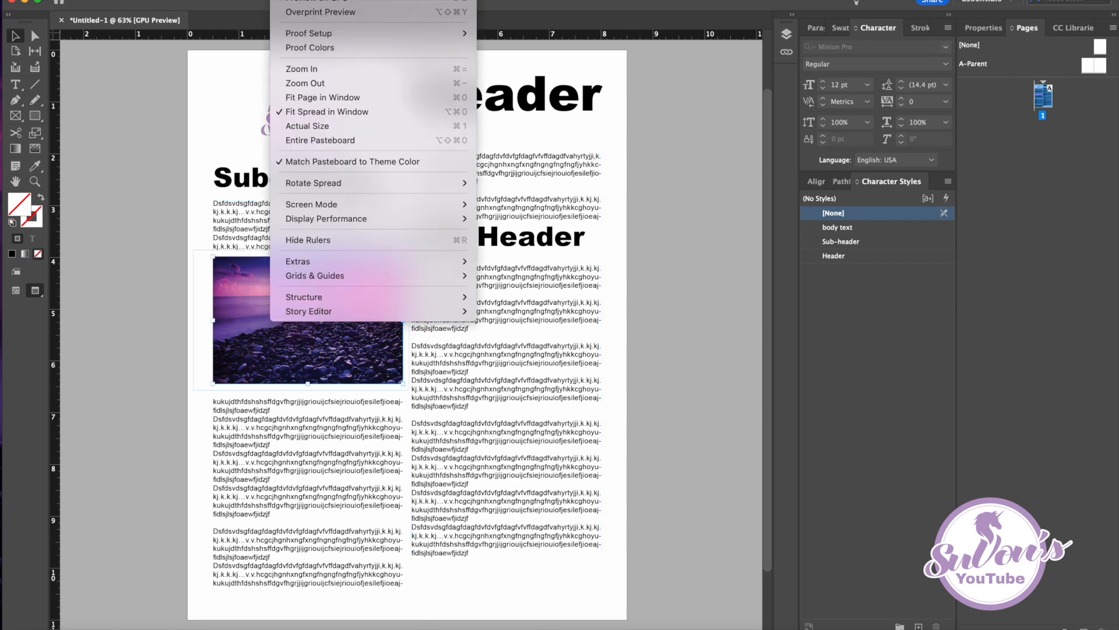
{"action": "left_click", "coordinate": [288, 333]}
{"action": "left_click", "coordinate": [221, 1]}
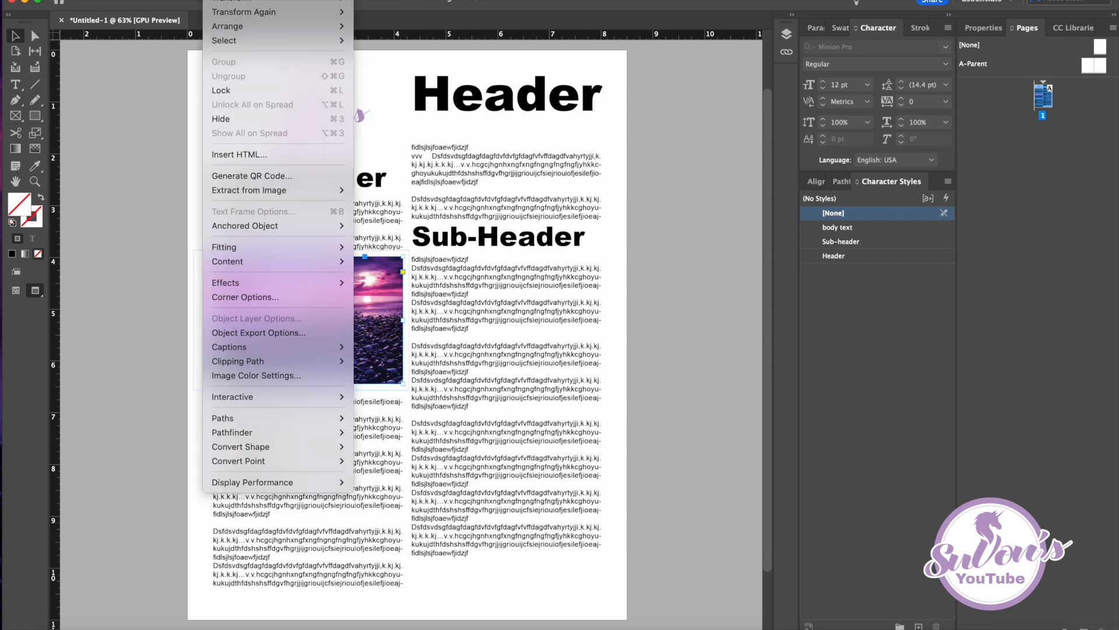
{"action": "mouse_move", "coordinate": [250, 285]}
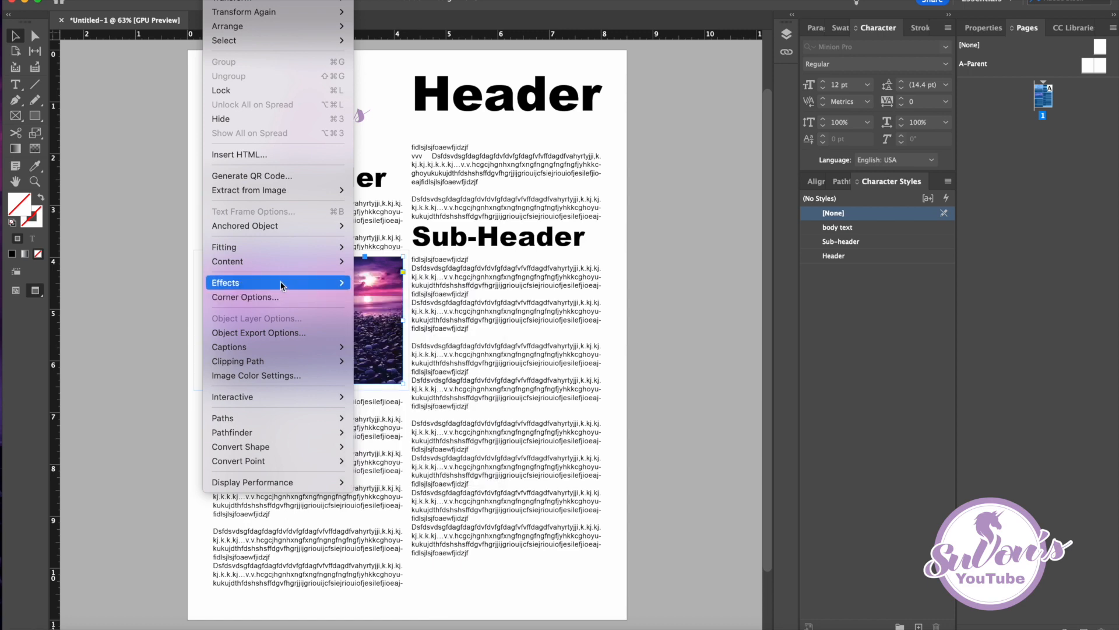
{"action": "left_click", "coordinate": [256, 296]}
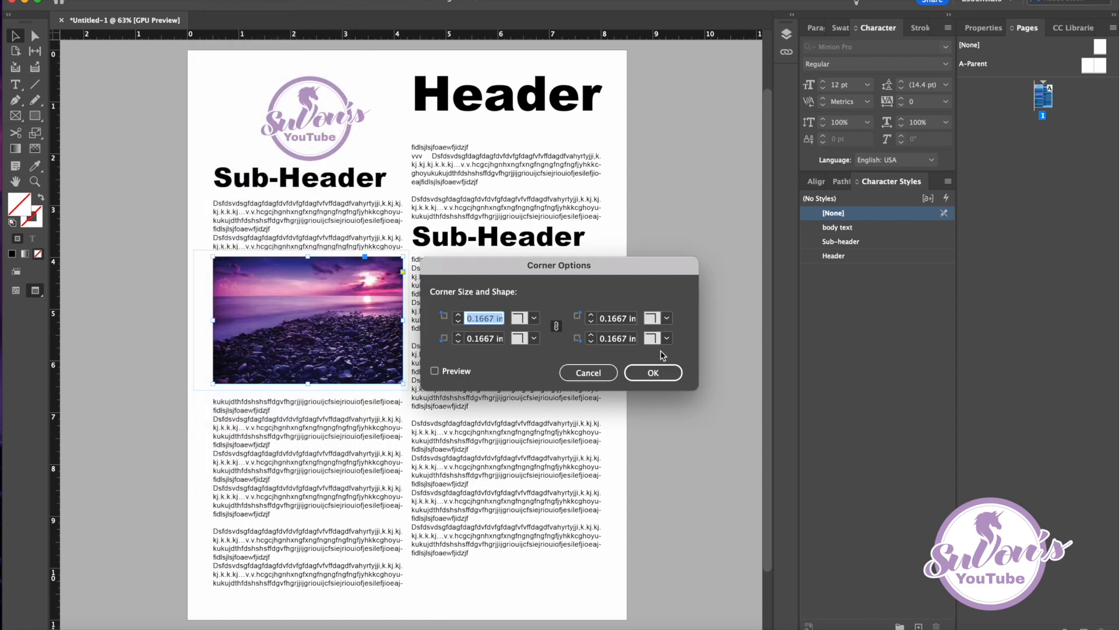
{"action": "left_click", "coordinate": [535, 319]}
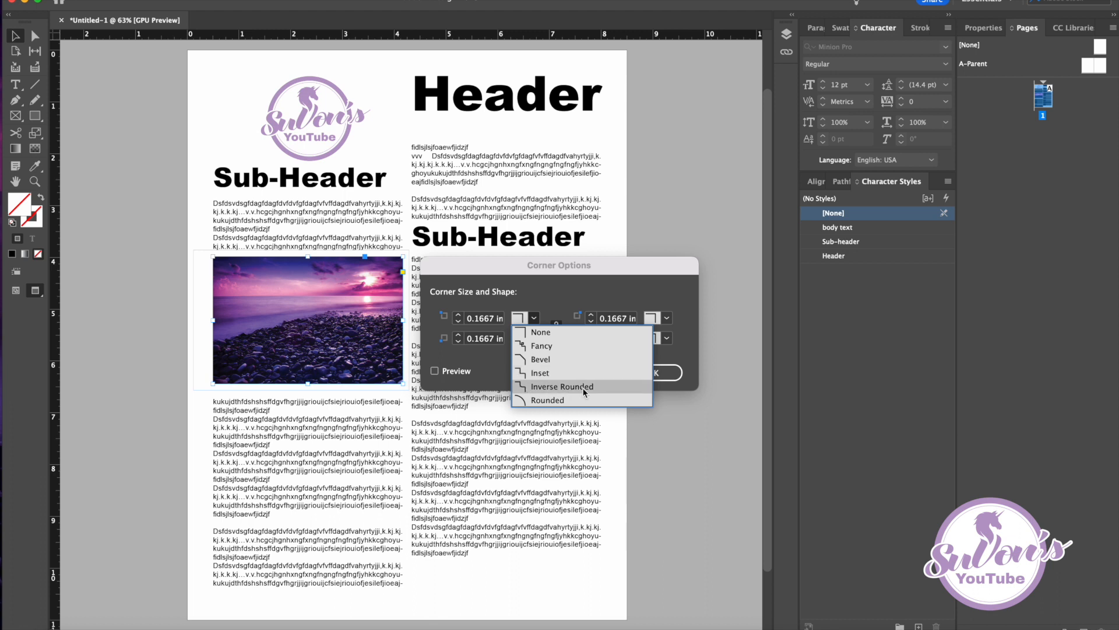
{"action": "left_click", "coordinate": [547, 401]}
{"action": "left_click", "coordinate": [434, 371]}
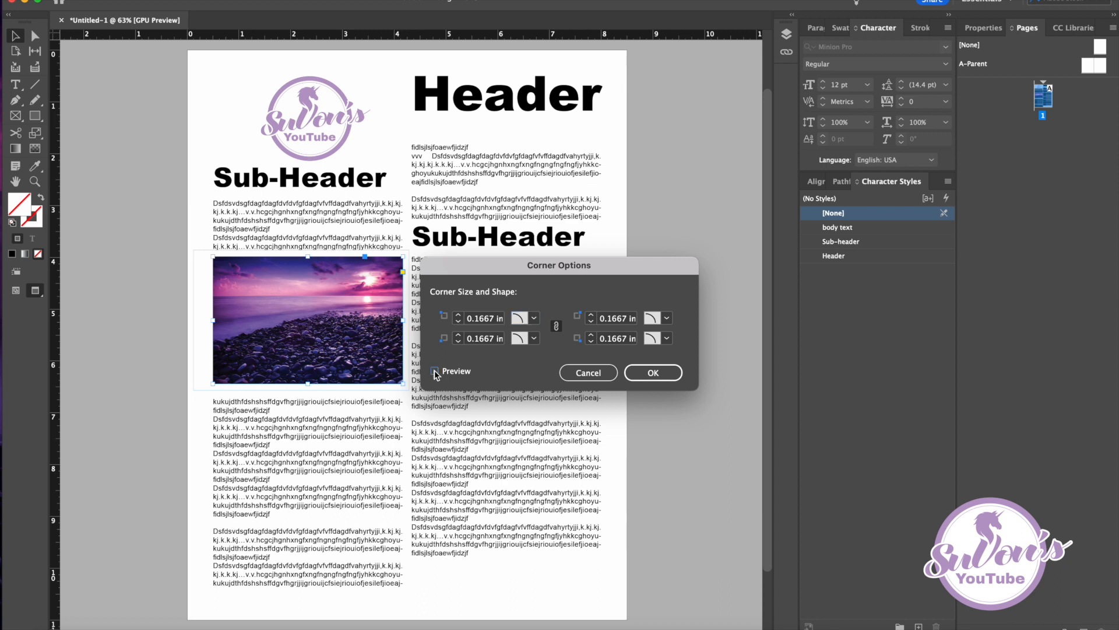
- Increase the linked corner size of the image to 0.6875 in, and reduce it to 0.3125 in
{"action": "left_click", "coordinate": [459, 317]}
{"action": "left_click", "coordinate": [458, 318]}
{"action": "left_click", "coordinate": [459, 317]}
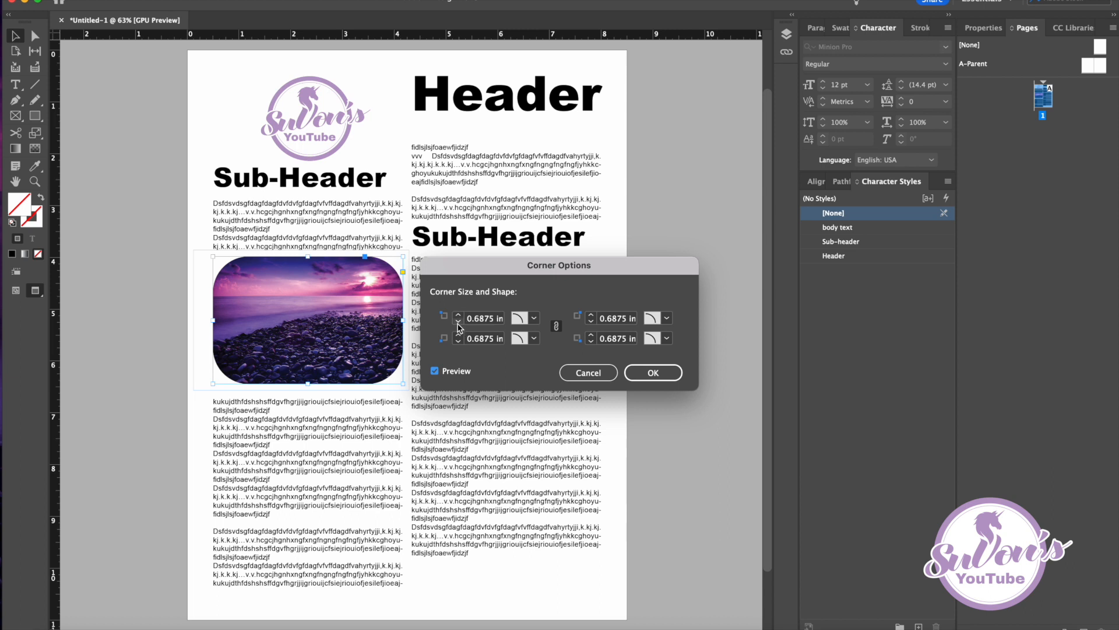
{"action": "left_click", "coordinate": [459, 323]}
{"action": "left_click", "coordinate": [458, 323]}
{"action": "left_click", "coordinate": [458, 323]}
{"action": "left_click", "coordinate": [458, 322]}
{"action": "left_click", "coordinate": [458, 322]}
{"action": "left_click", "coordinate": [459, 323]}
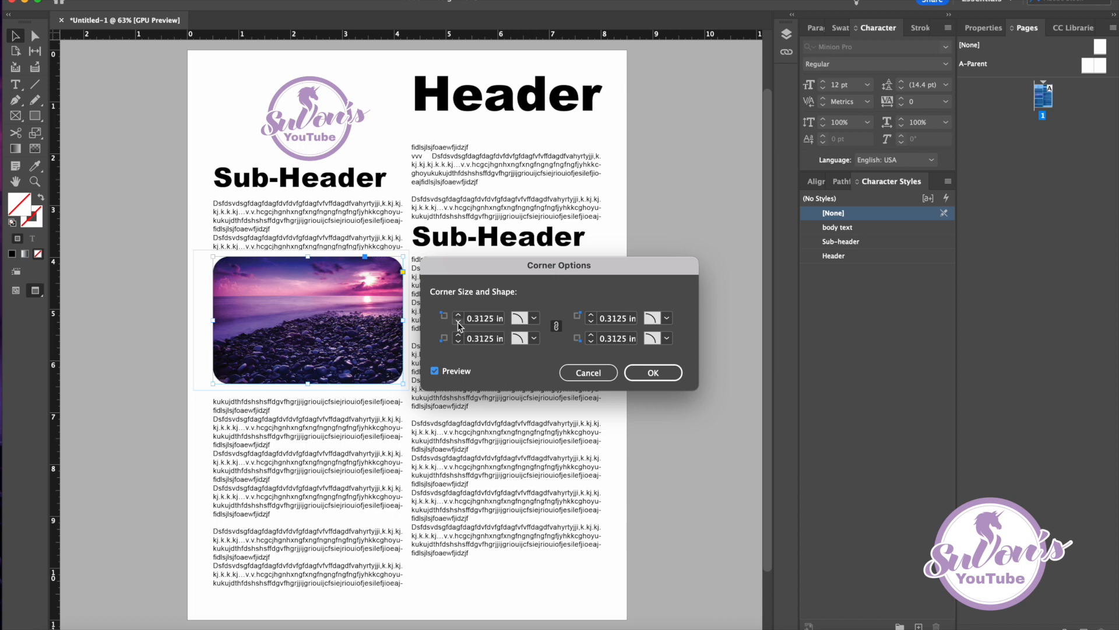
- Try the Inverse Rounded, Inset, Bevel, Fancy and None corner shapes in turn on all four corners of the sunset image
{"action": "left_click", "coordinate": [534, 317]}
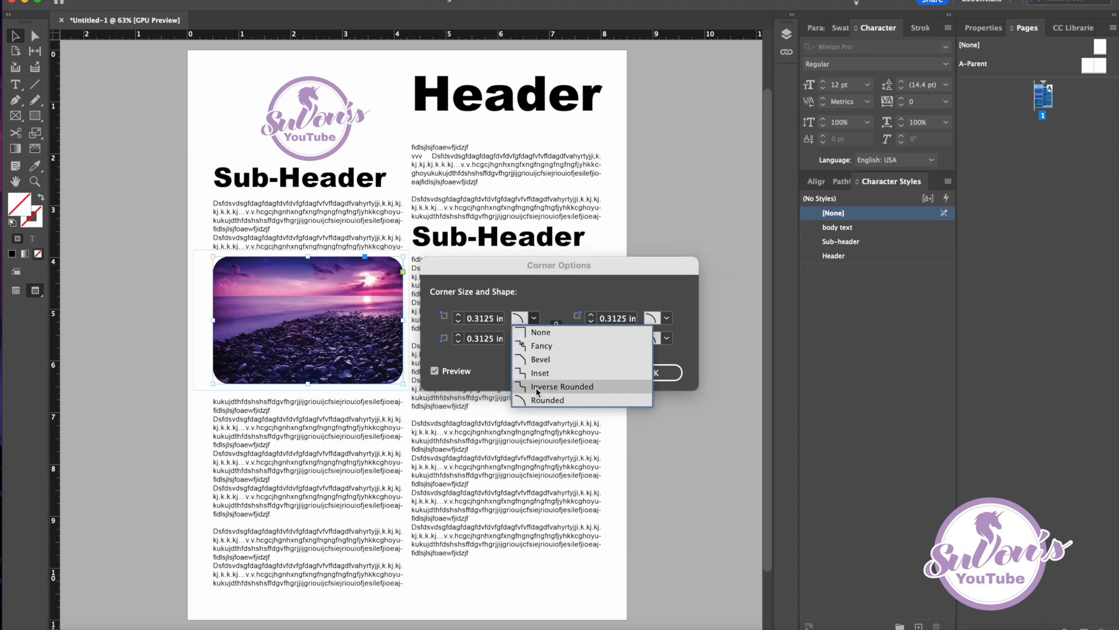
{"action": "left_click", "coordinate": [537, 387]}
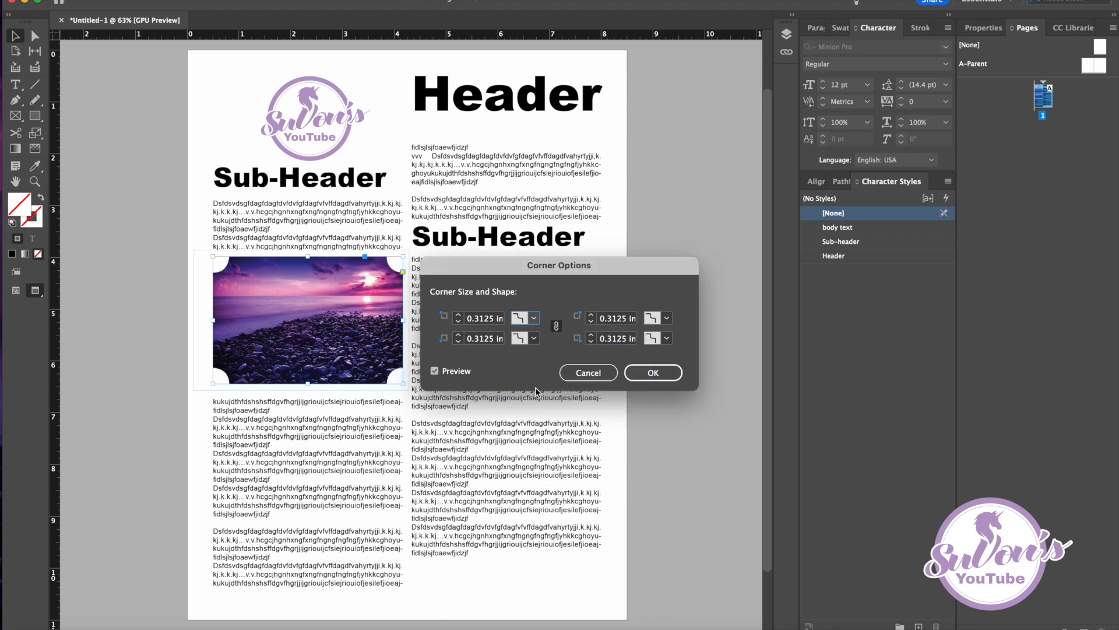
{"action": "left_click", "coordinate": [534, 317]}
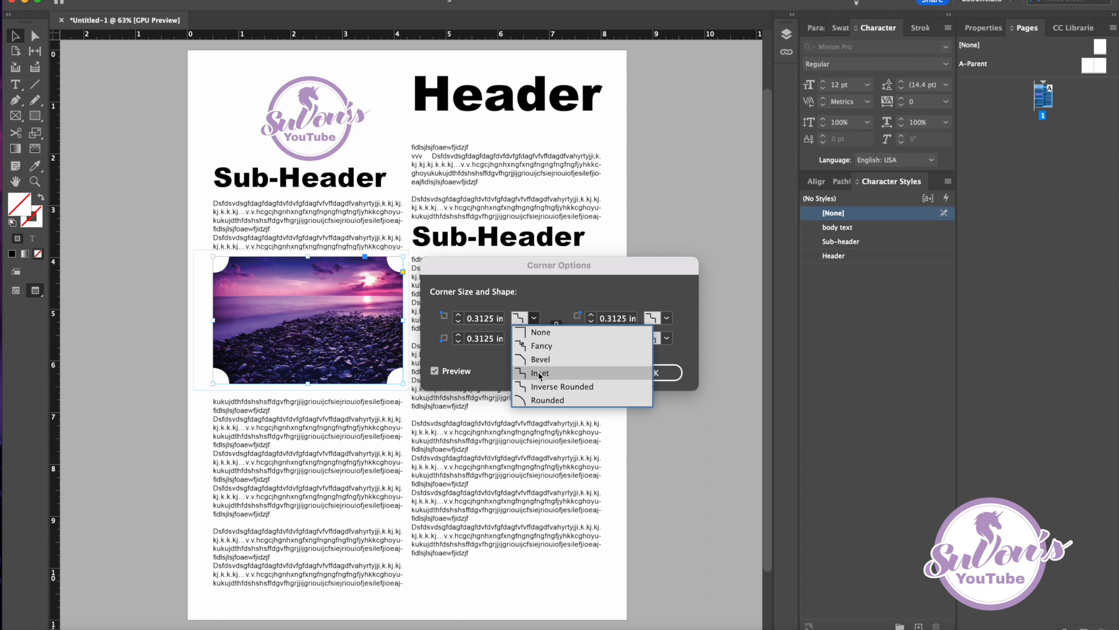
{"action": "left_click", "coordinate": [540, 373]}
{"action": "left_click", "coordinate": [531, 320]}
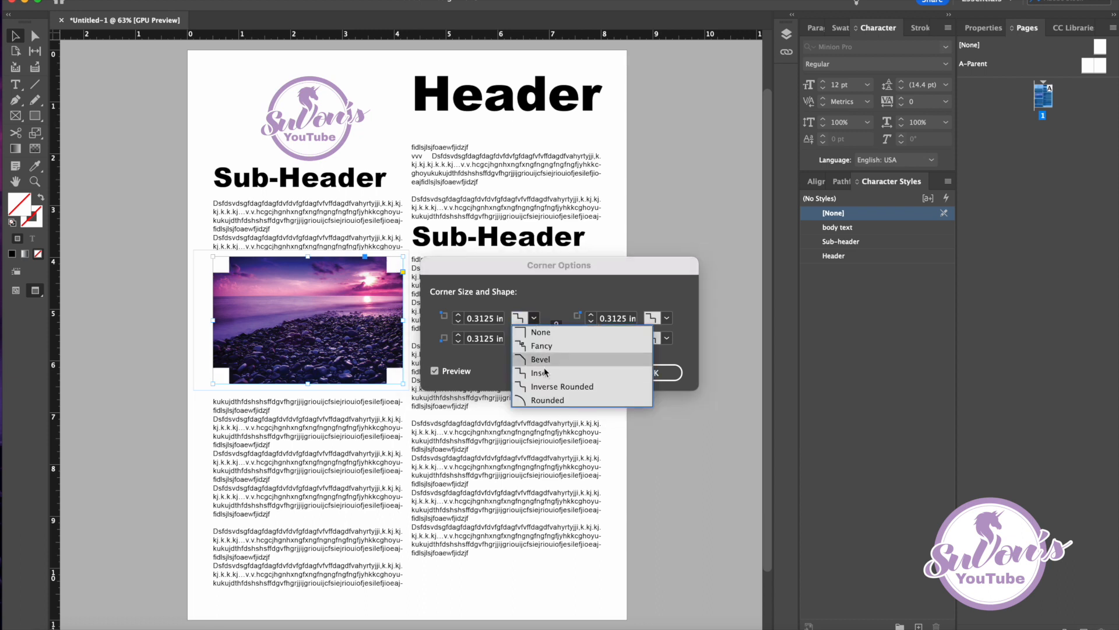
{"action": "left_click", "coordinate": [535, 360]}
{"action": "left_click", "coordinate": [533, 321]}
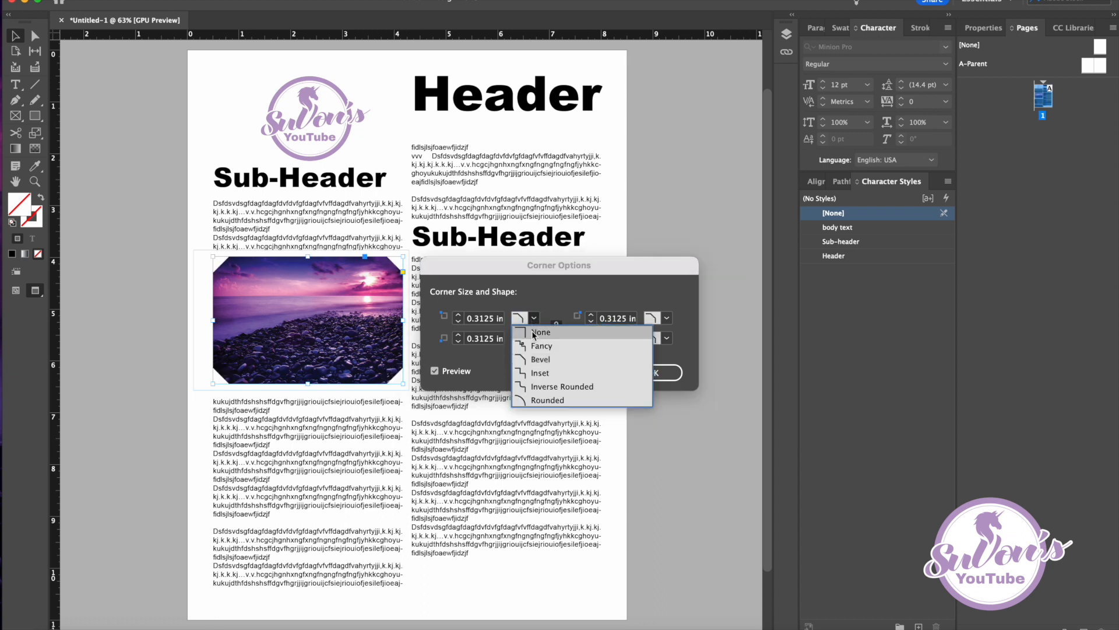
{"action": "left_click", "coordinate": [536, 347]}
{"action": "left_click", "coordinate": [532, 320]}
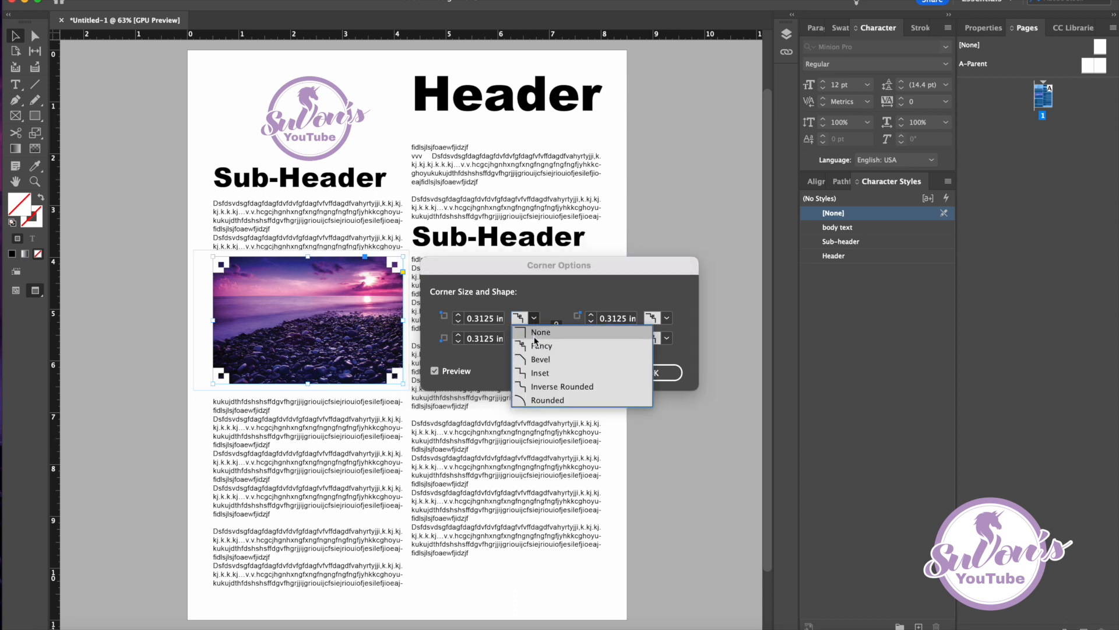
{"action": "left_click", "coordinate": [536, 333]}
- Set all four corners of the sunset image to Rounded, apply the corner options and deselect the image
{"action": "left_click", "coordinate": [534, 319]}
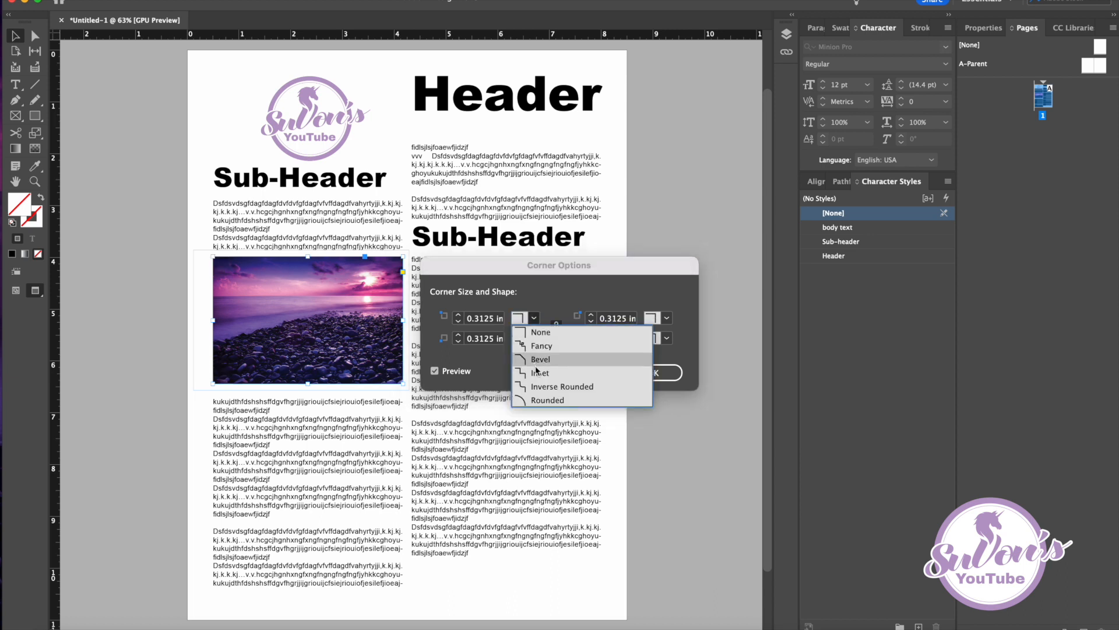
{"action": "left_click", "coordinate": [533, 400]}
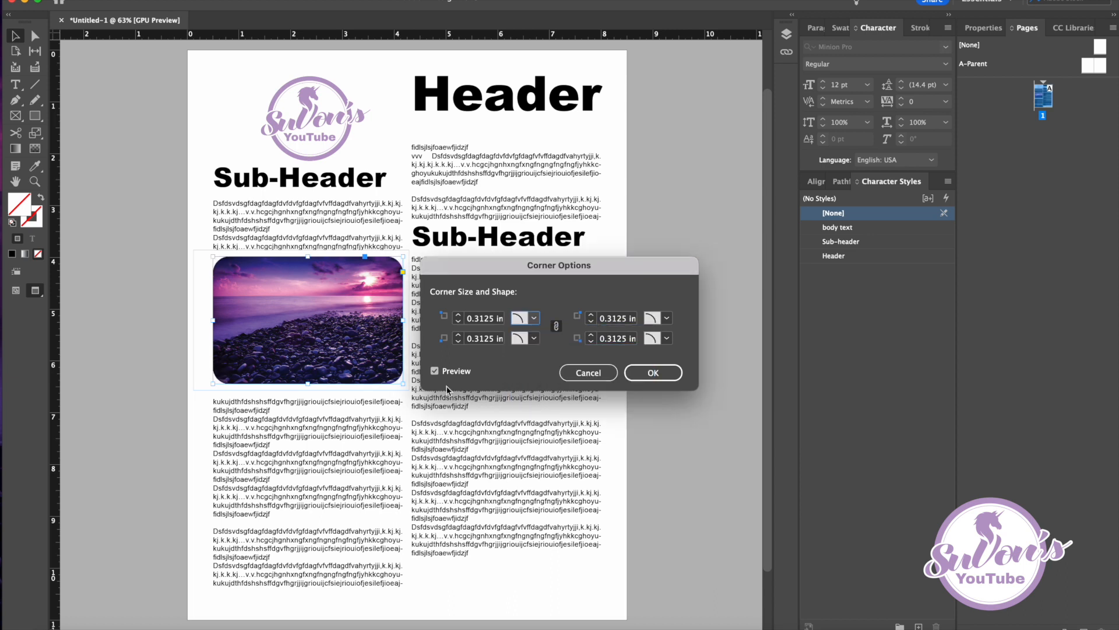
{"action": "left_click", "coordinate": [654, 373]}
{"action": "left_click", "coordinate": [152, 274]}
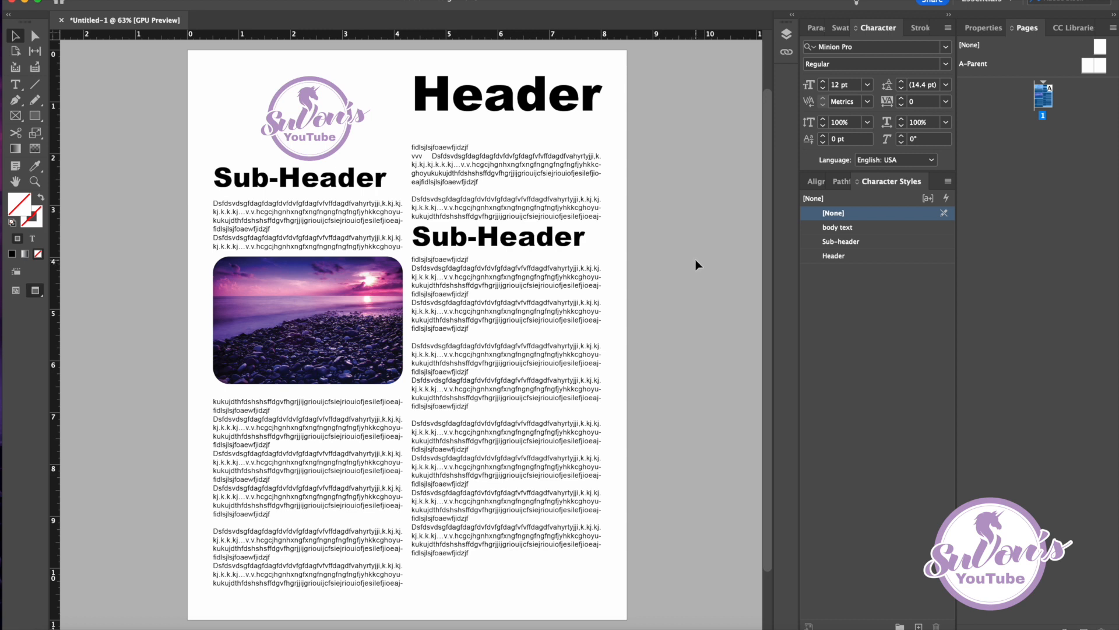
- Select the Header text frame, show the swatches and sample the logo's purple as its fill with the Eyedropper
{"action": "left_click", "coordinate": [559, 118]}
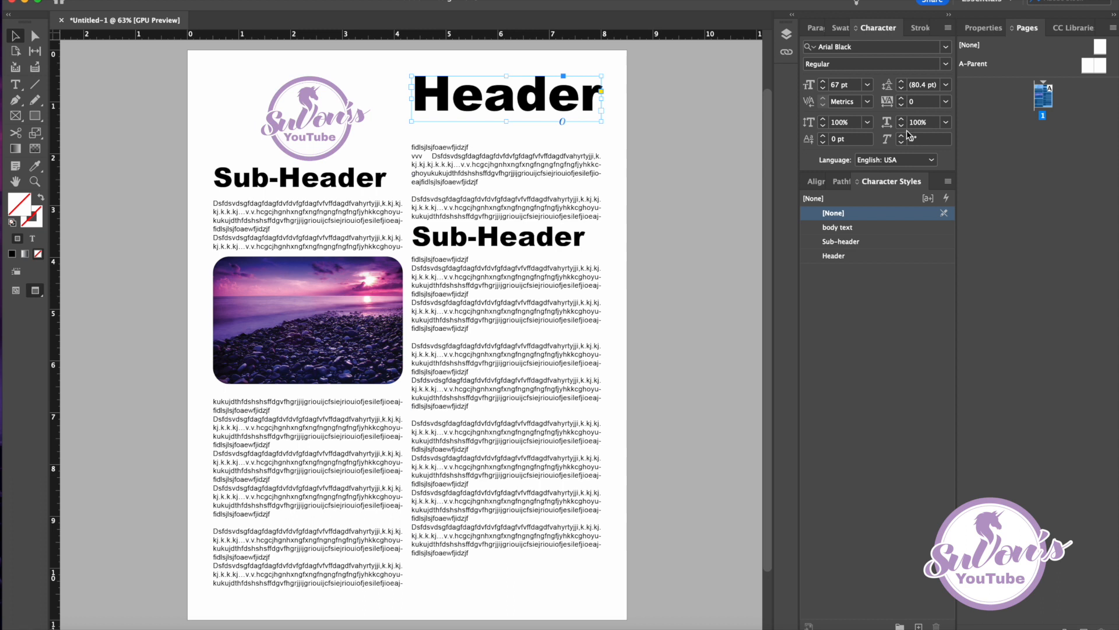
{"action": "left_click", "coordinate": [841, 28]}
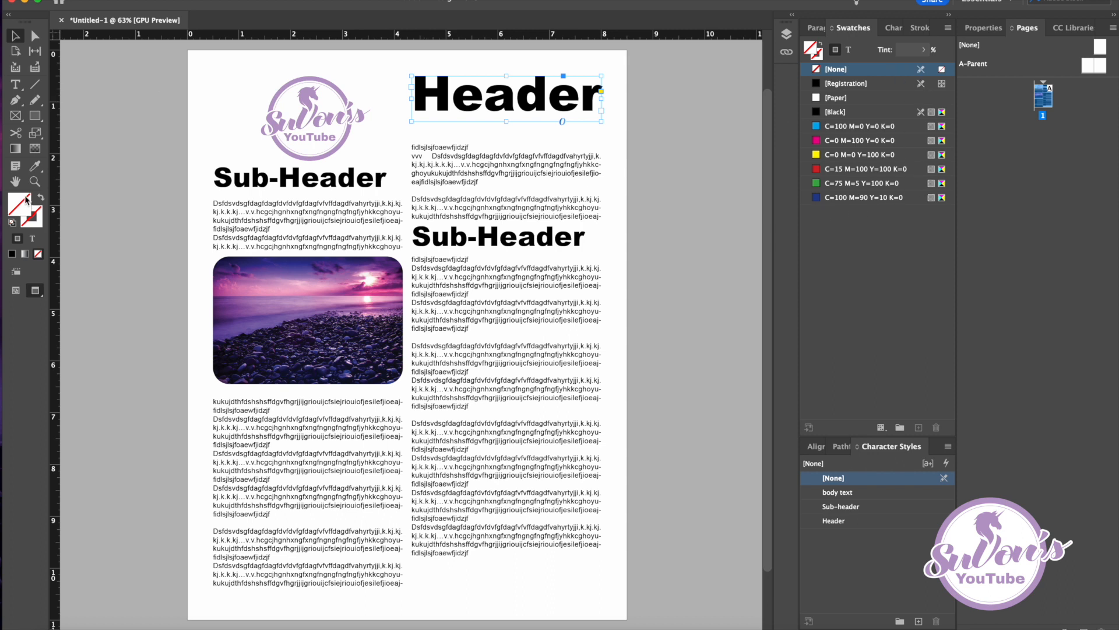
{"action": "left_click", "coordinate": [35, 169]}
{"action": "left_click", "coordinate": [308, 90]}
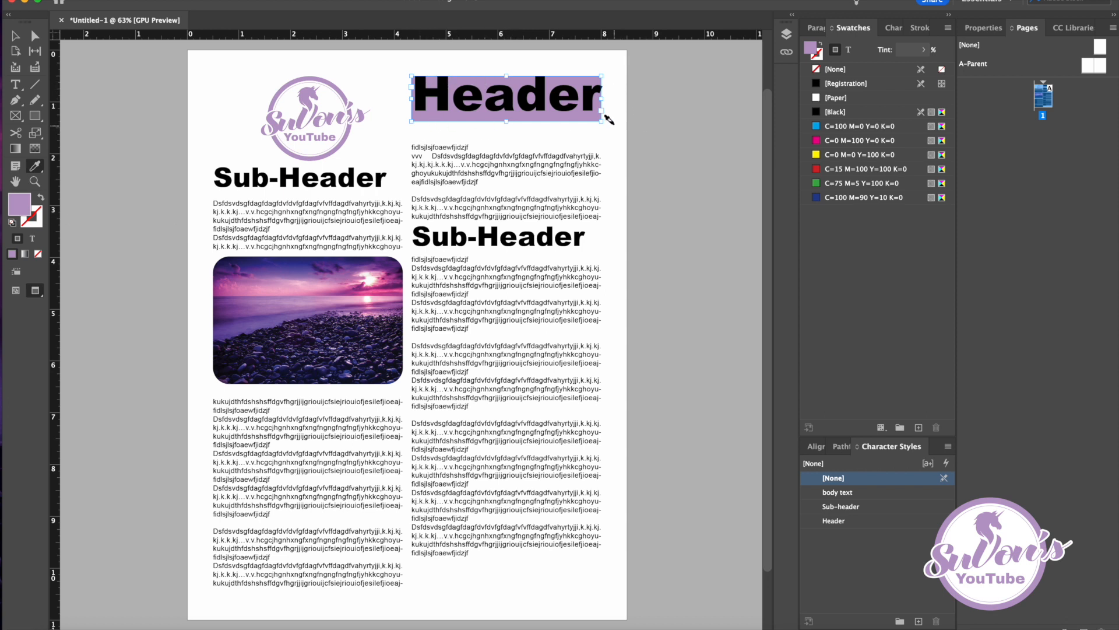
{"action": "scroll", "coordinate": [413, 79], "scroll_direction": "up", "scroll_amount": 1}
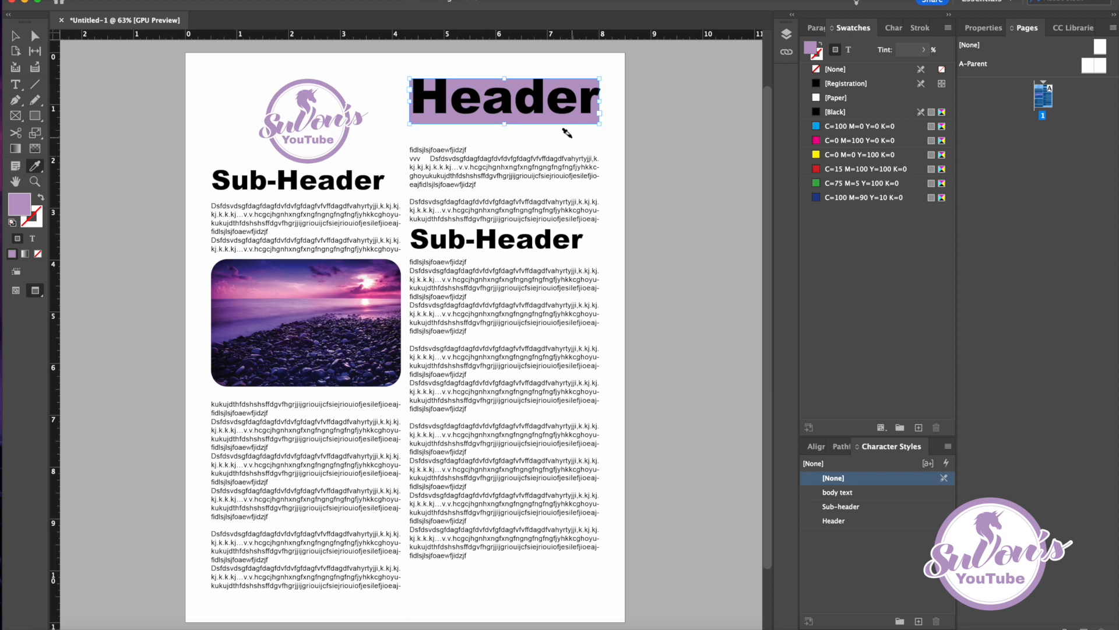
- Save the sampled purple as a new swatch and set the Header frame's fill back to none
{"action": "left_click", "coordinate": [38, 255]}
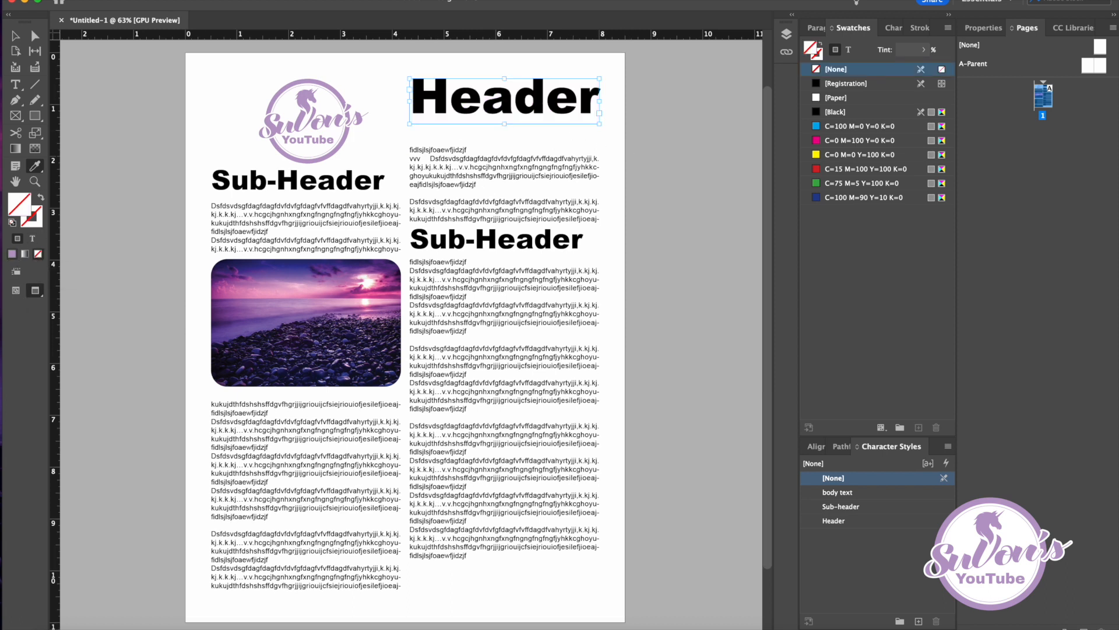
{"action": "left_click", "coordinate": [12, 255]}
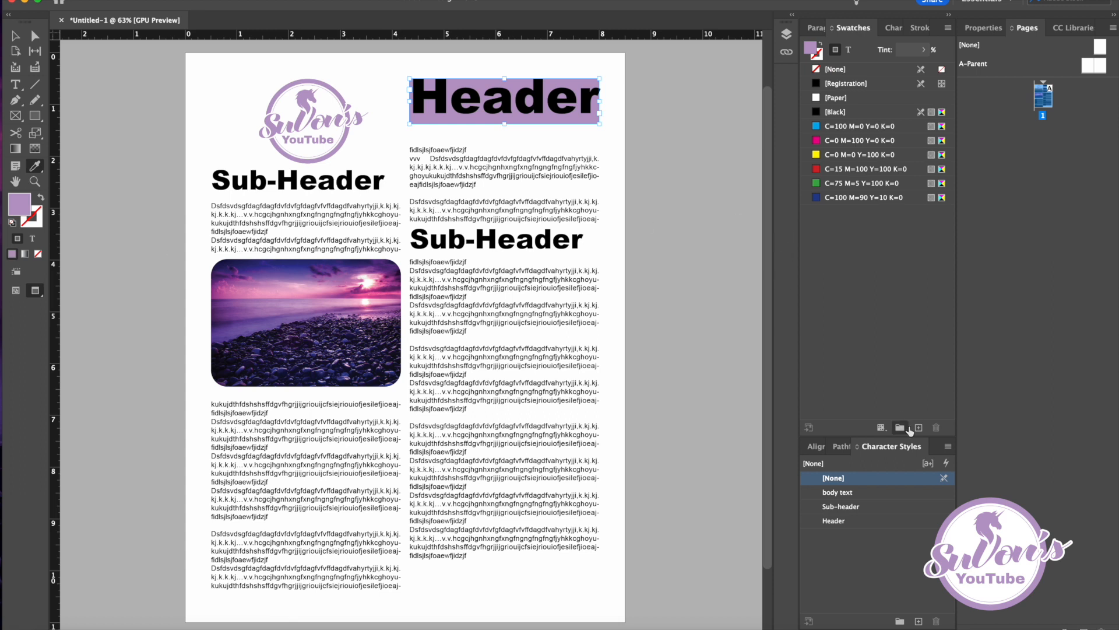
{"action": "left_click", "coordinate": [919, 427]}
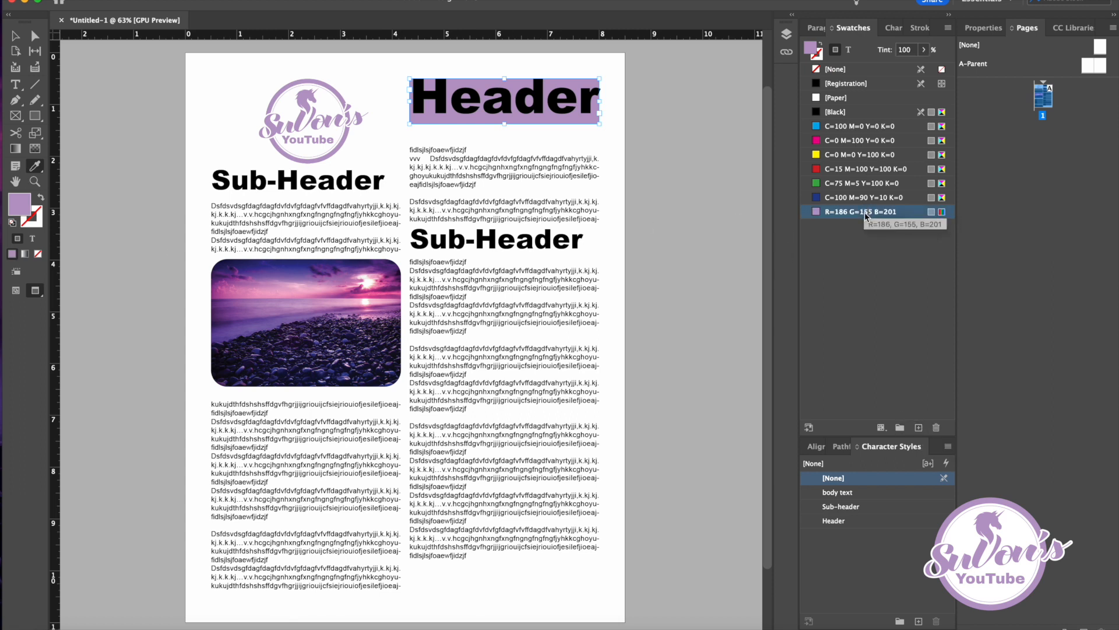
{"action": "left_click", "coordinate": [38, 255]}
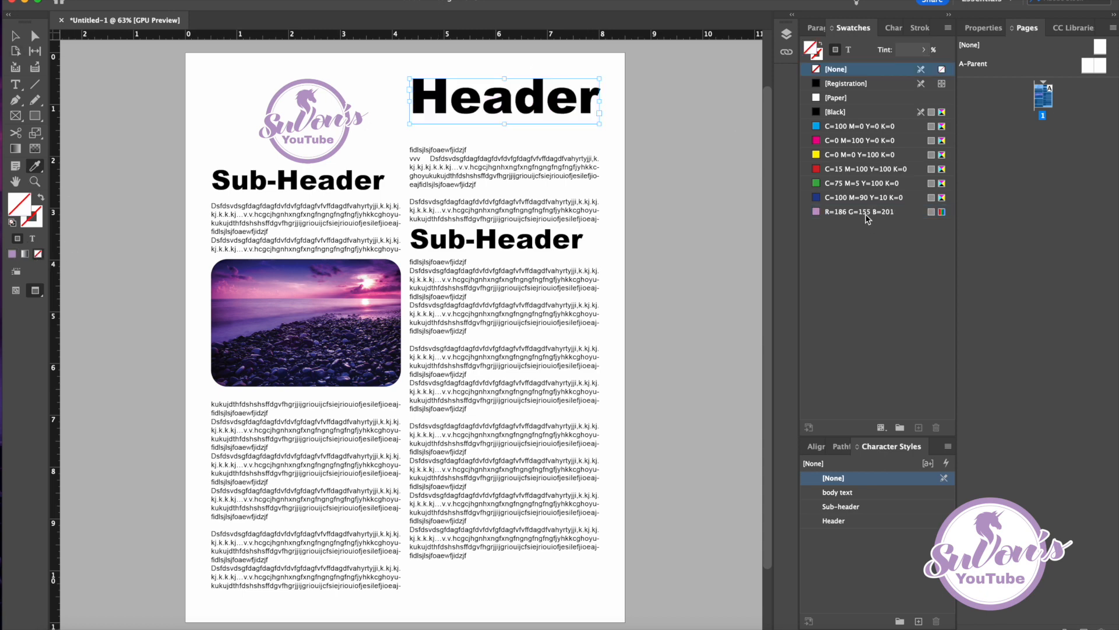
- Convert the new purple swatch from RGB to CMYK colour mode and clear the fill from the Header frame
{"action": "double_click", "coordinate": [865, 213]}
{"action": "left_click", "coordinate": [788, 304]}
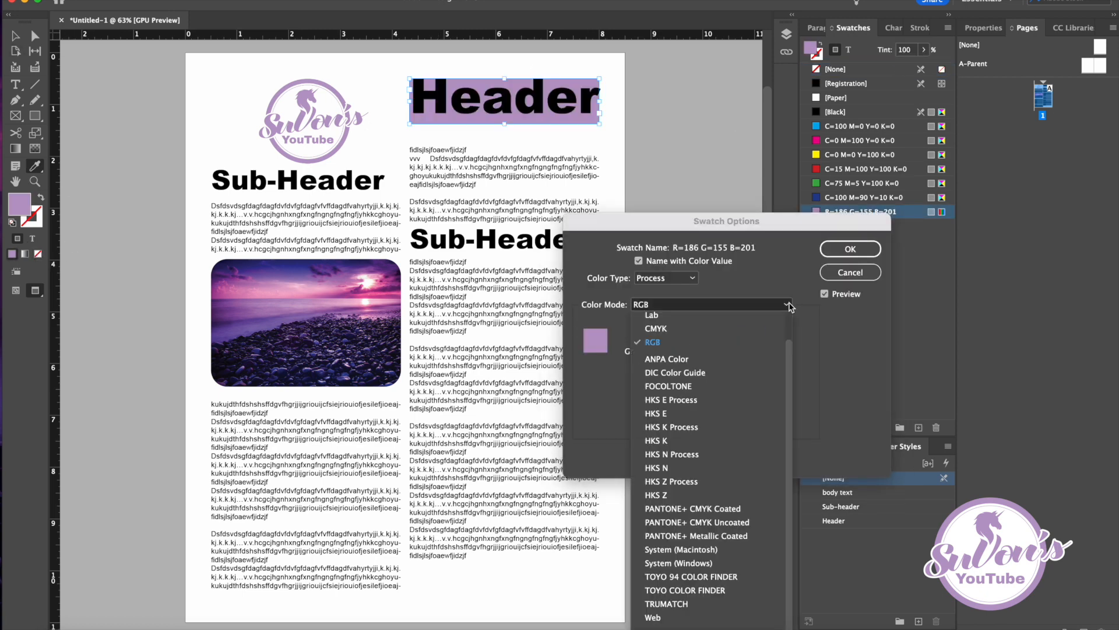
{"action": "left_click", "coordinate": [656, 328]}
{"action": "left_click", "coordinate": [850, 249]}
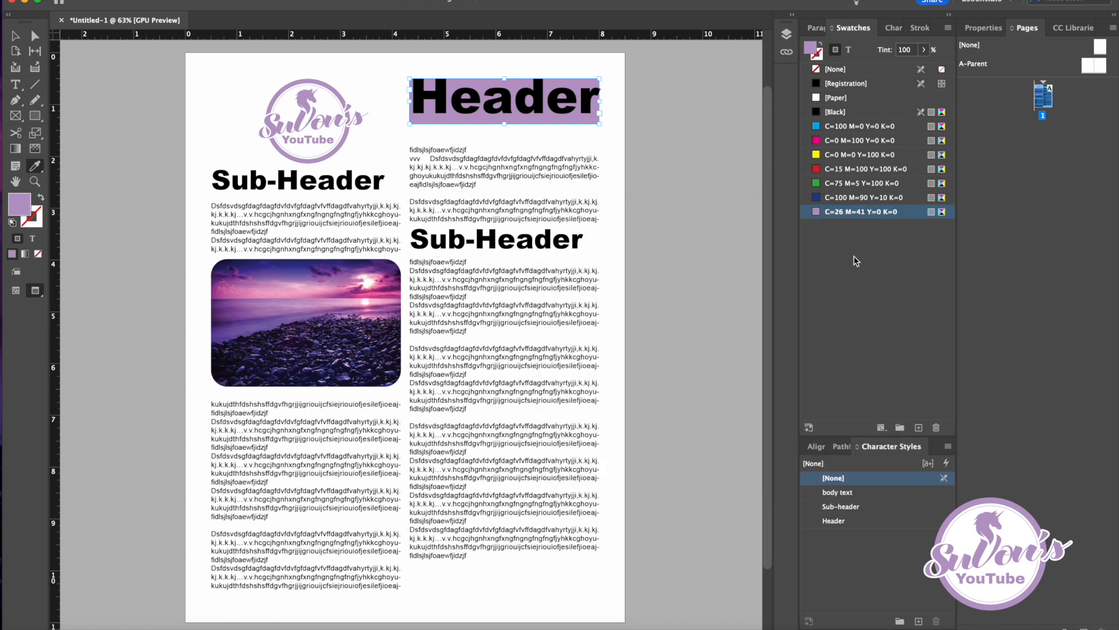
{"action": "left_click", "coordinate": [37, 255]}
- Colour all of the Header text with the purple C=26 M=41 Y=0 K=0 swatch and deselect the frame
{"action": "key", "text": "t"}
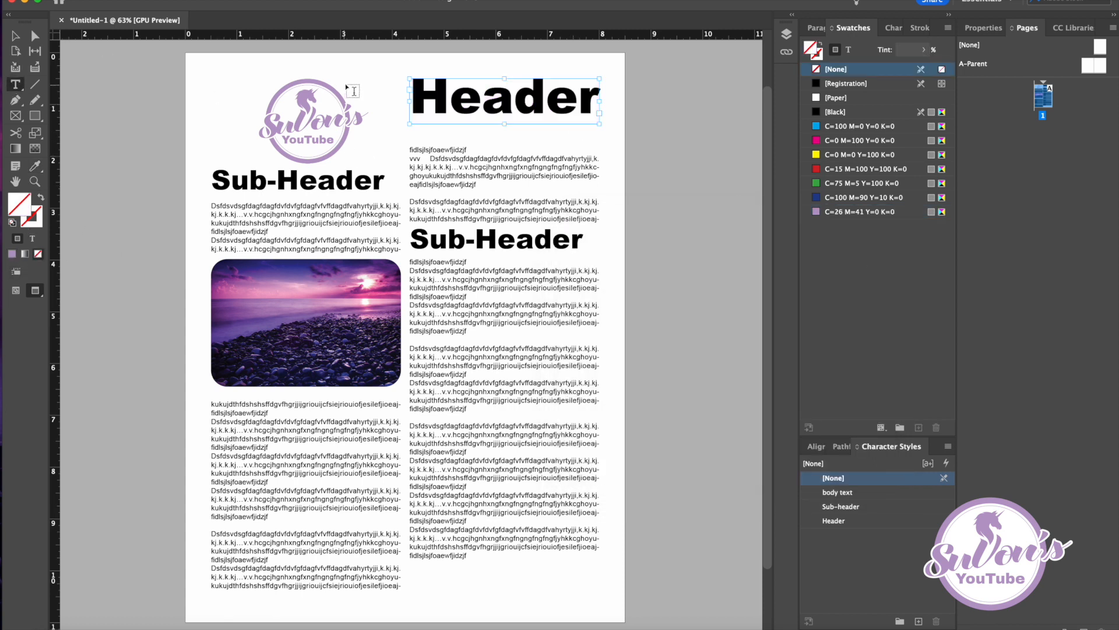
{"action": "key", "text": "super+a"}
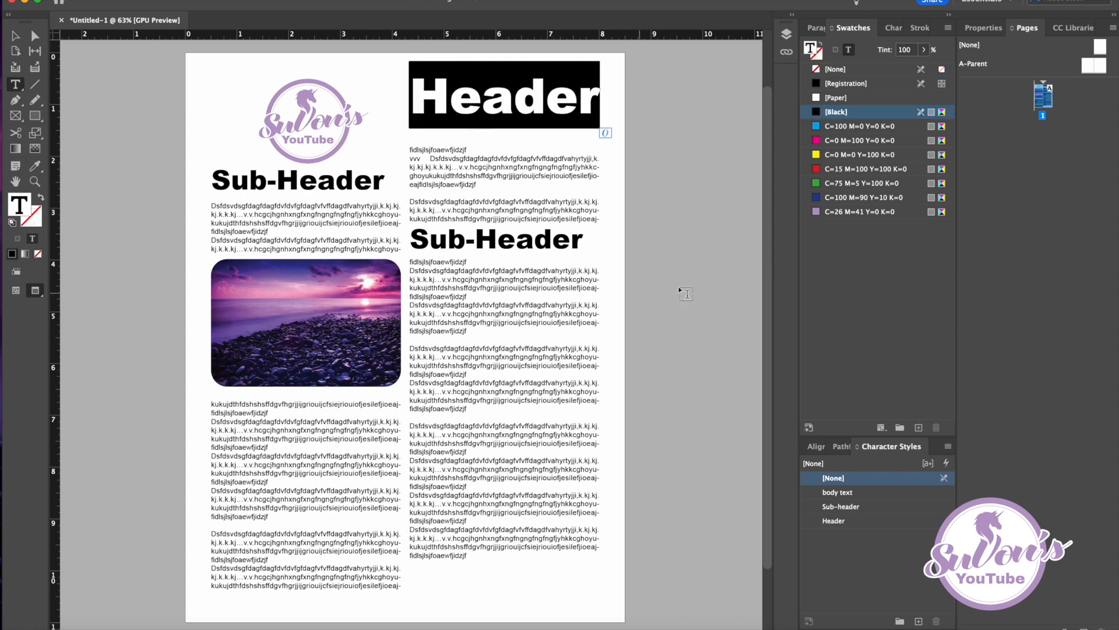
{"action": "left_click", "coordinate": [855, 212]}
{"action": "key", "text": "Escape"}
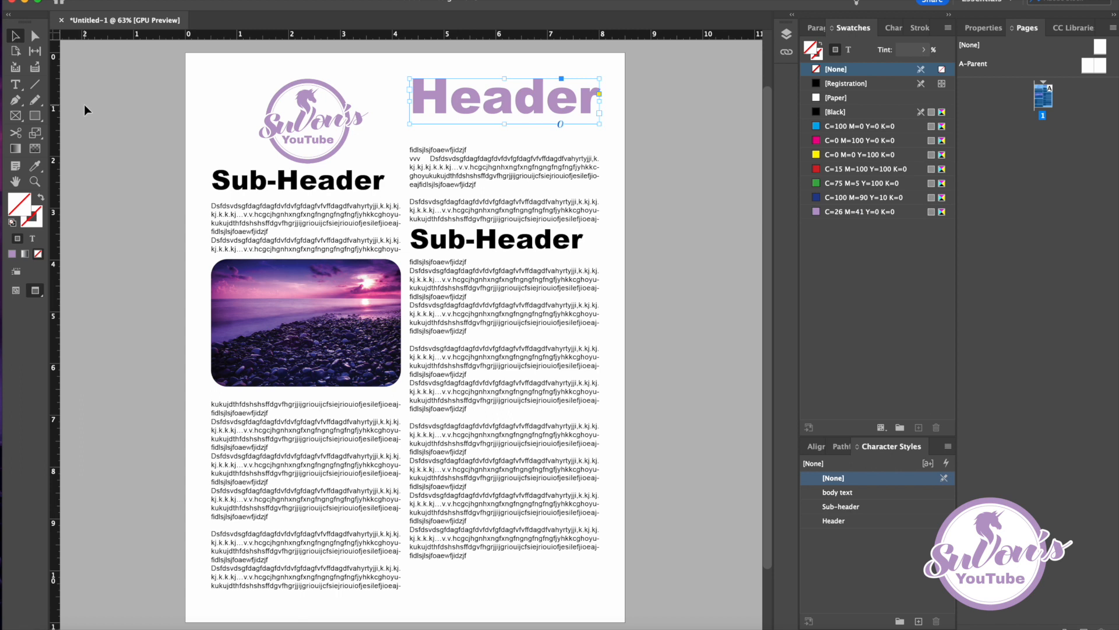
{"action": "left_click", "coordinate": [110, 113]}
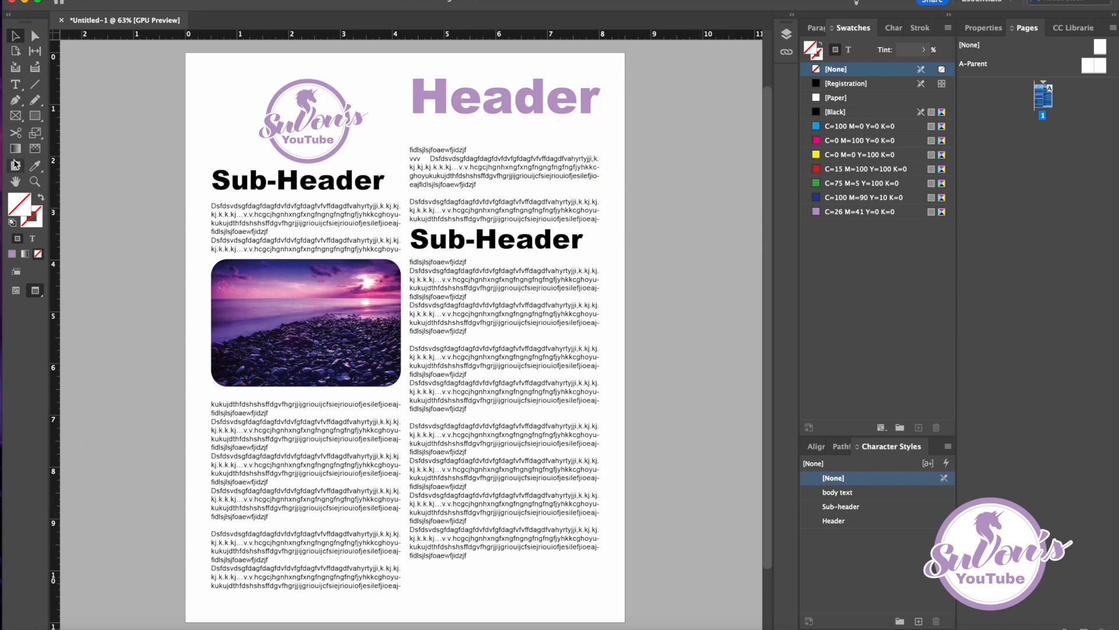
- Select the second column's Sub-Header text and start a new colour swatch using the PANTONE+ CMYK Coated colour mode
{"action": "left_click", "coordinate": [15, 84]}
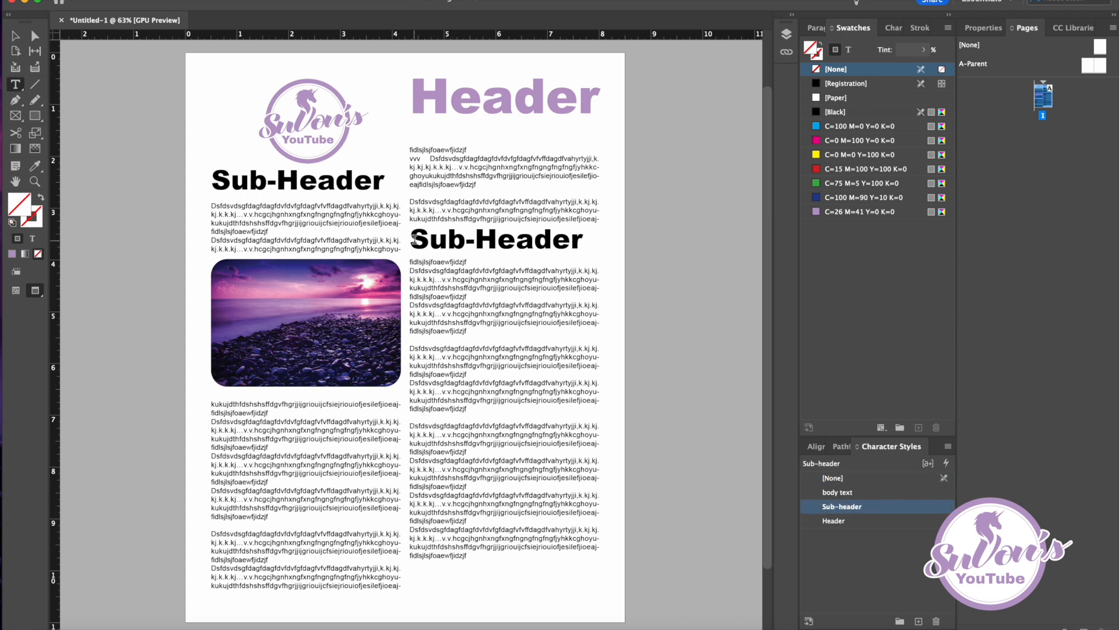
{"action": "triple_click", "coordinate": [432, 234]}
{"action": "left_click", "coordinate": [947, 29]}
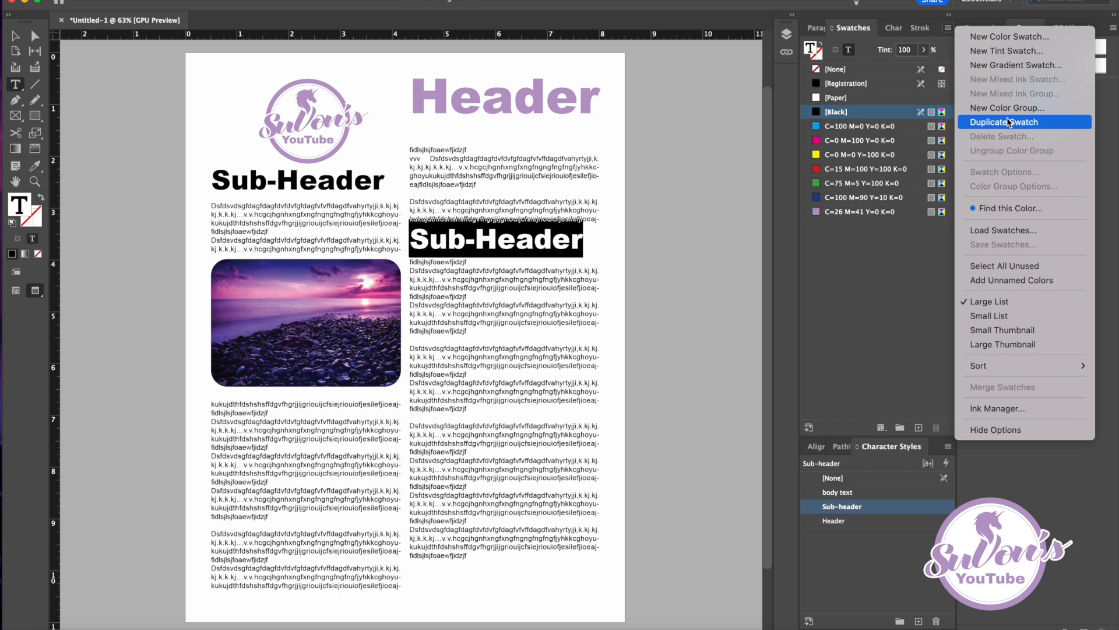
{"action": "left_click", "coordinate": [987, 37]}
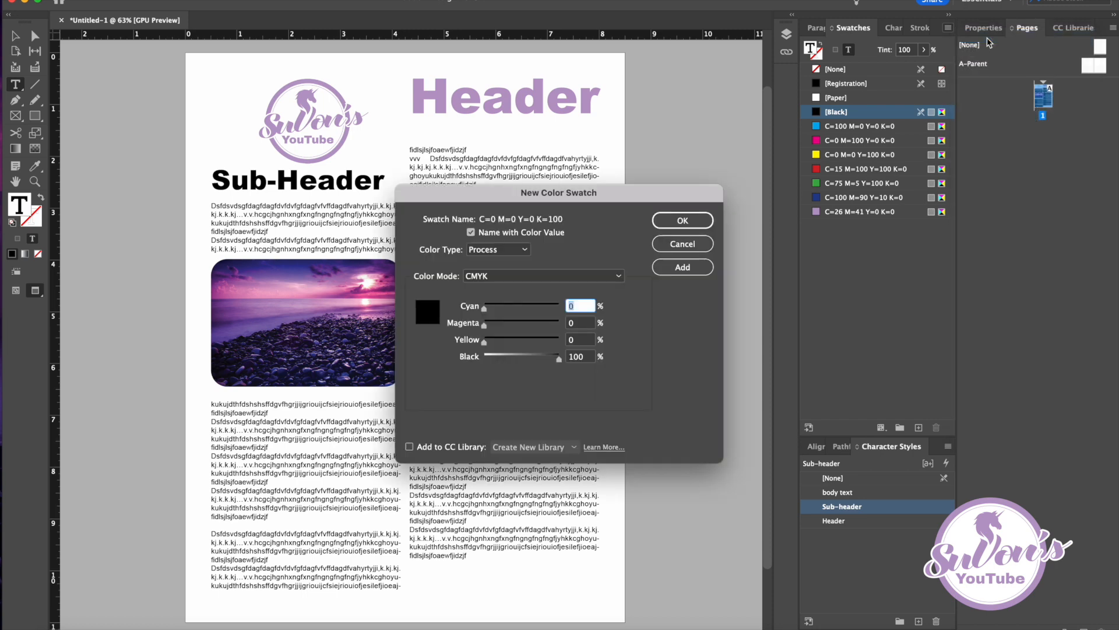
{"action": "left_click", "coordinate": [620, 276]}
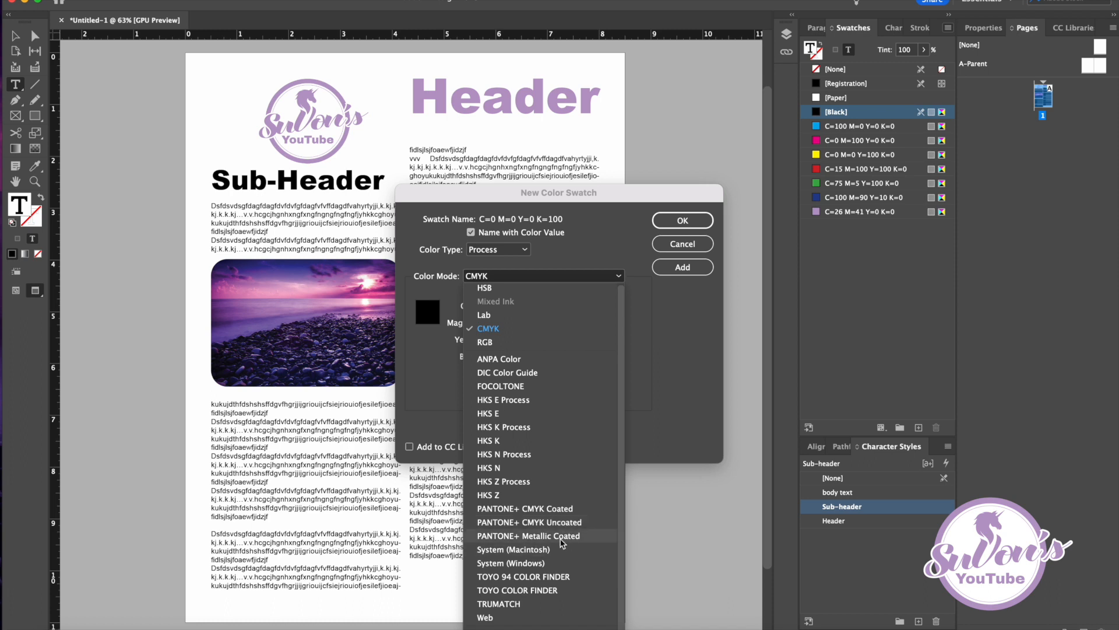
{"action": "left_click", "coordinate": [537, 510]}
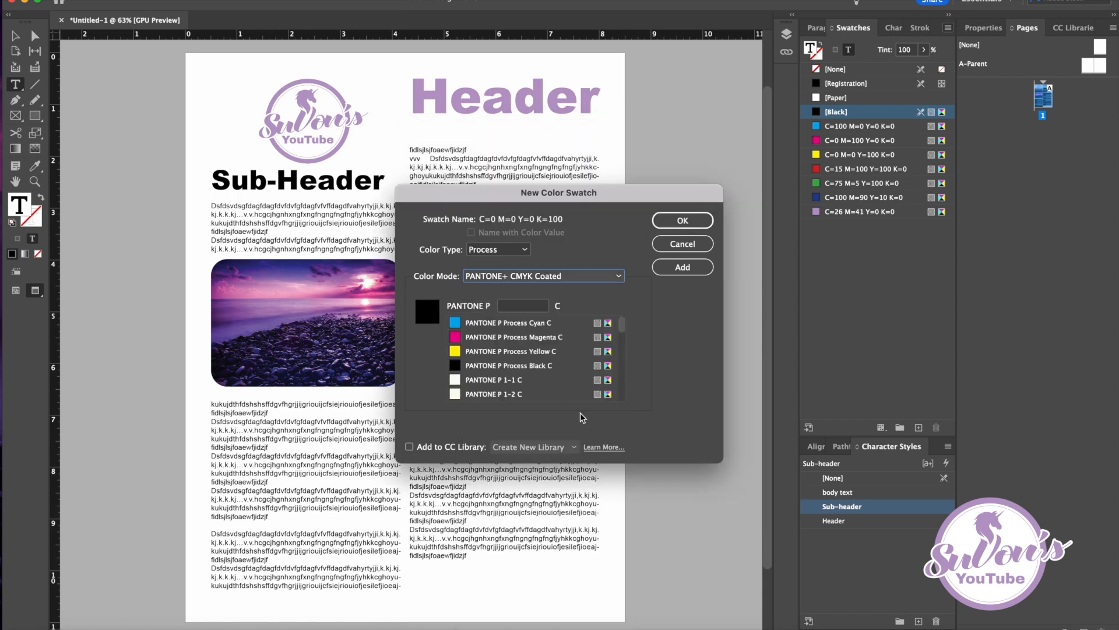
- Jump to PANTONE P 100-1 C in the colour list and create the second column's Sub-Header swatch from PANTONE P 100-15 C
{"action": "left_click", "coordinate": [523, 305]}
{"action": "type", "text": "1-1"}
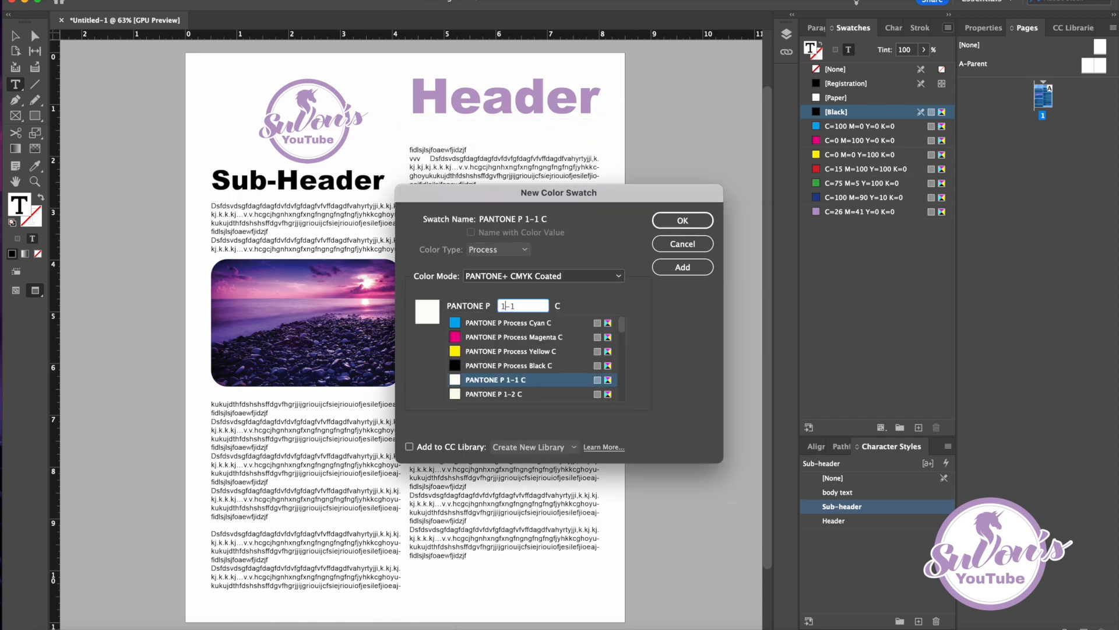
{"action": "type", "text": "00"}
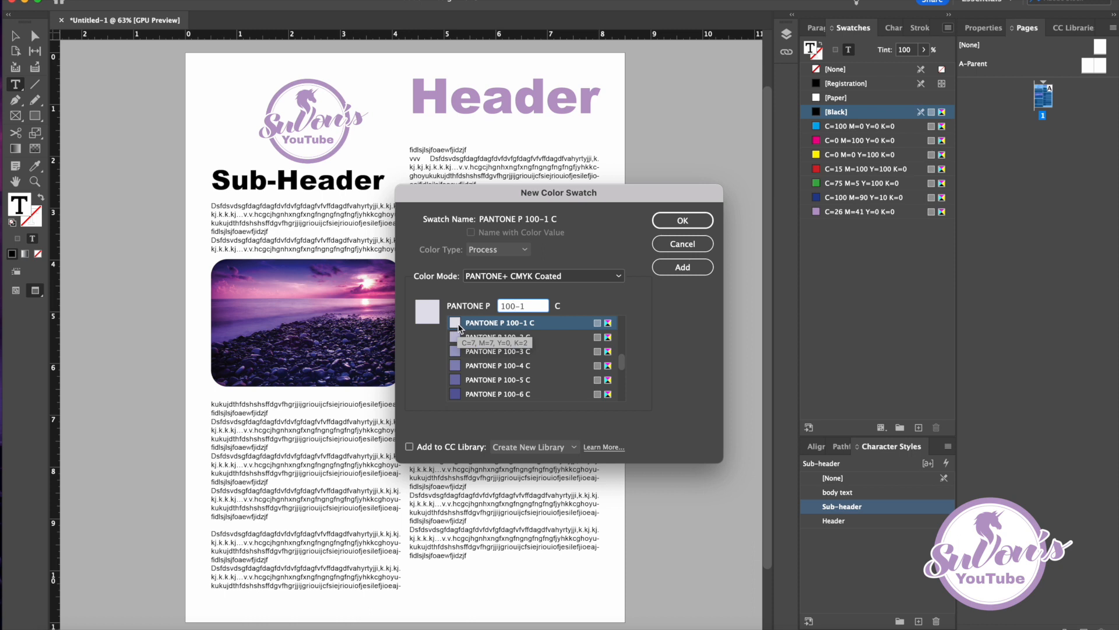
{"action": "scroll", "coordinate": [499, 375], "scroll_direction": "down", "scroll_amount": 3}
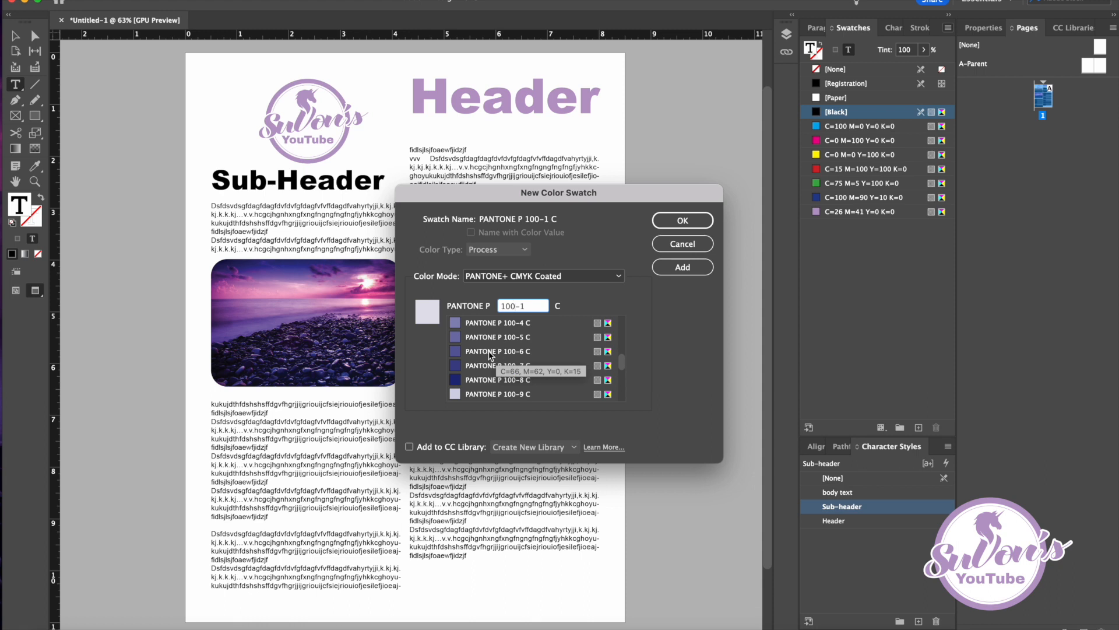
{"action": "scroll", "coordinate": [492, 352], "scroll_direction": "down", "scroll_amount": 2}
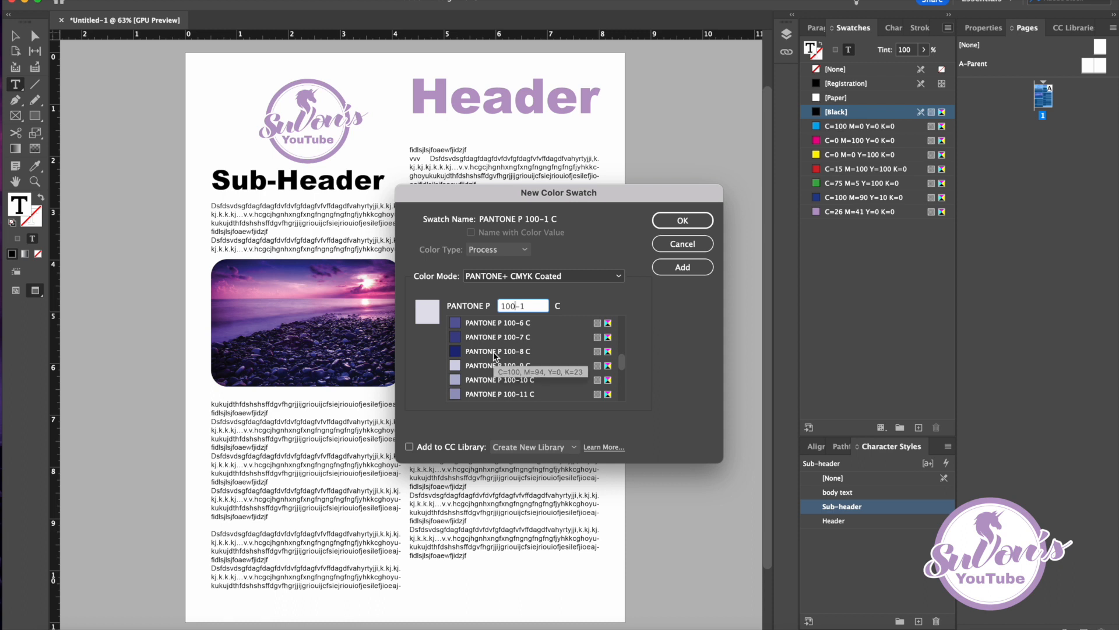
{"action": "scroll", "coordinate": [511, 357], "scroll_direction": "down", "scroll_amount": 5}
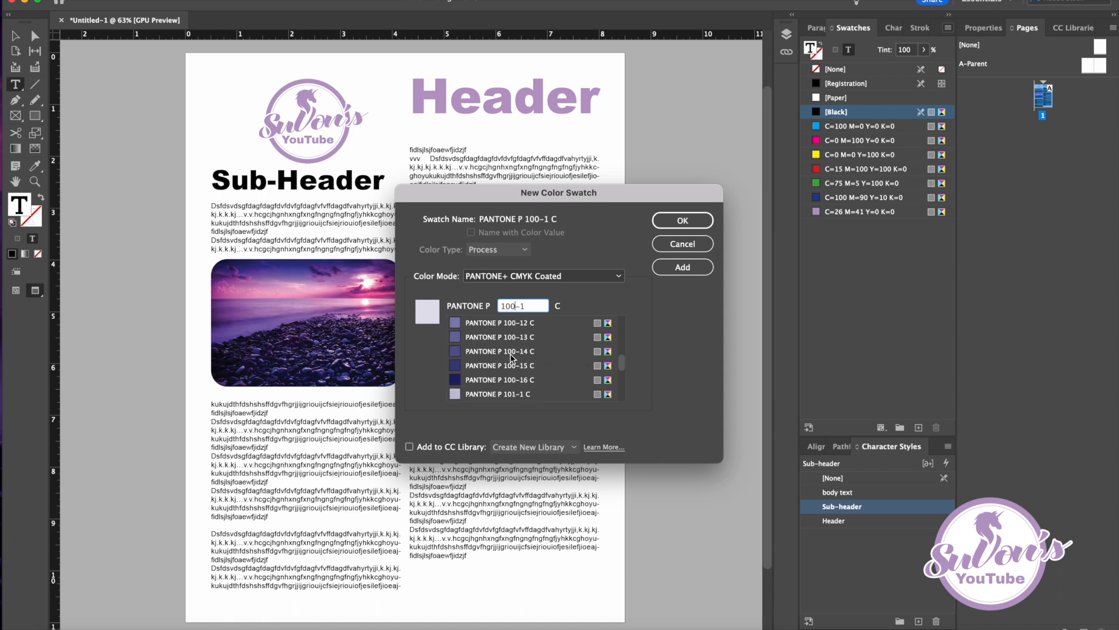
{"action": "scroll", "coordinate": [512, 357], "scroll_direction": "up", "scroll_amount": 3}
{"action": "scroll", "coordinate": [513, 358], "scroll_direction": "down", "scroll_amount": 1}
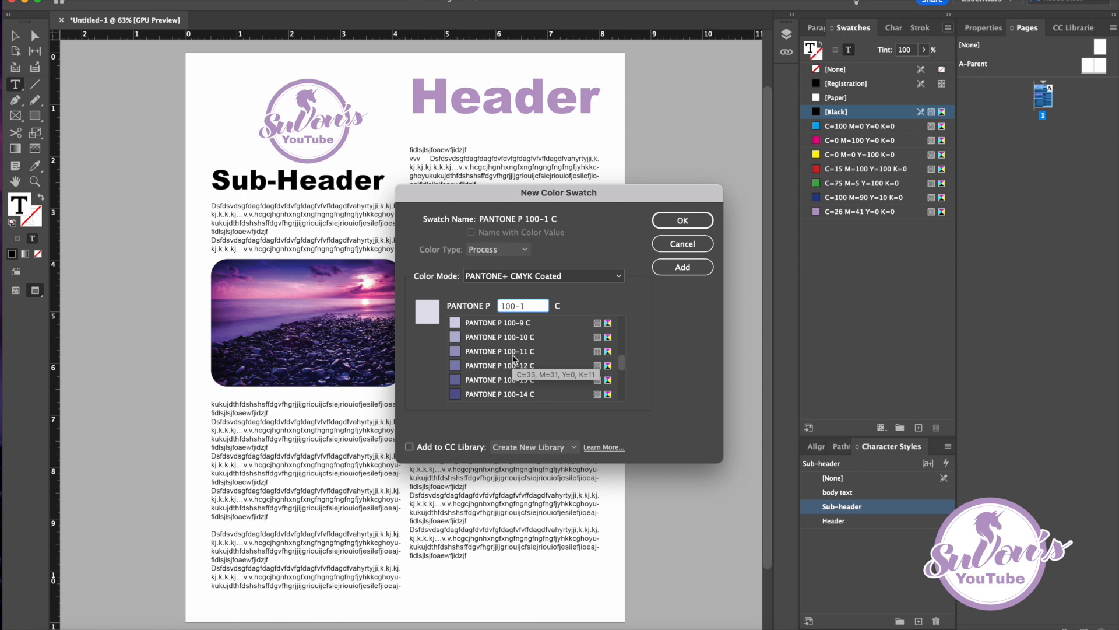
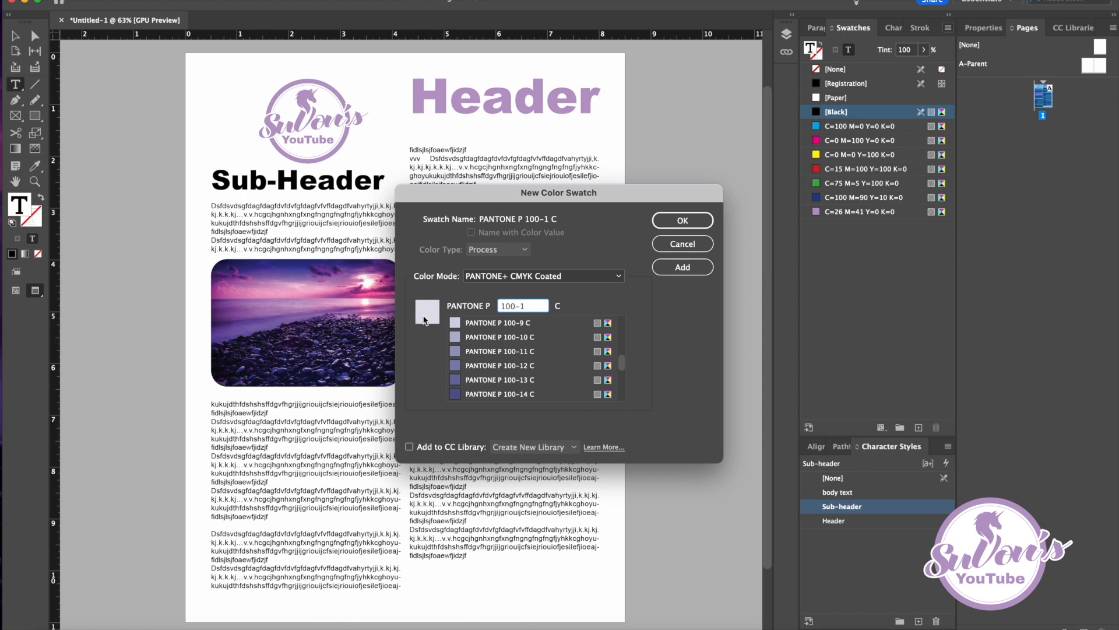
{"action": "scroll", "coordinate": [489, 375], "scroll_direction": "down", "scroll_amount": 2}
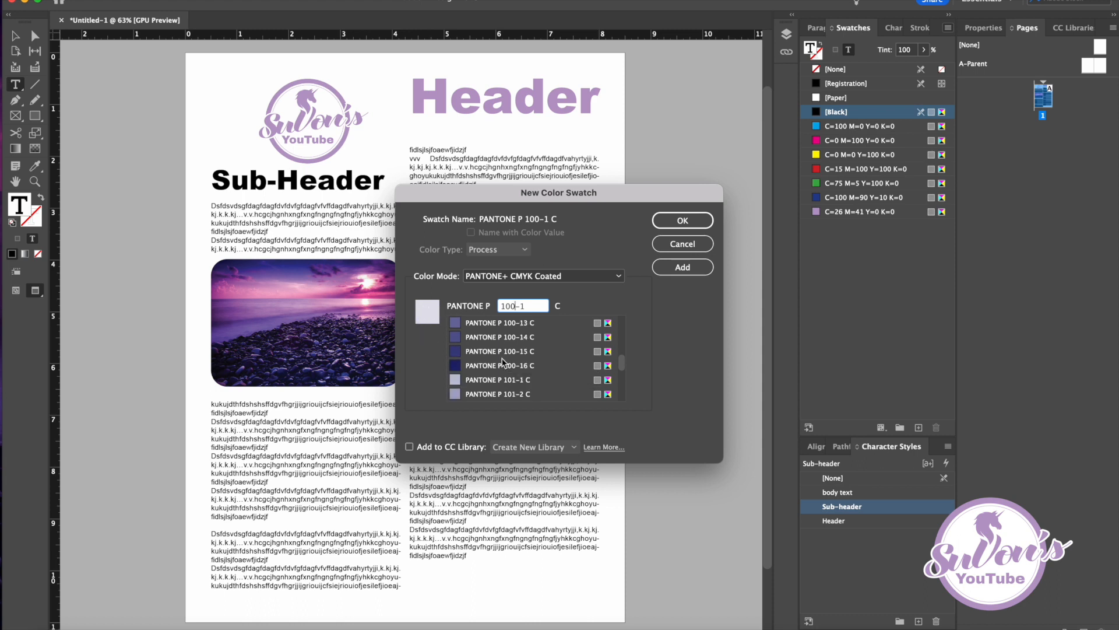
{"action": "left_click", "coordinate": [489, 351]}
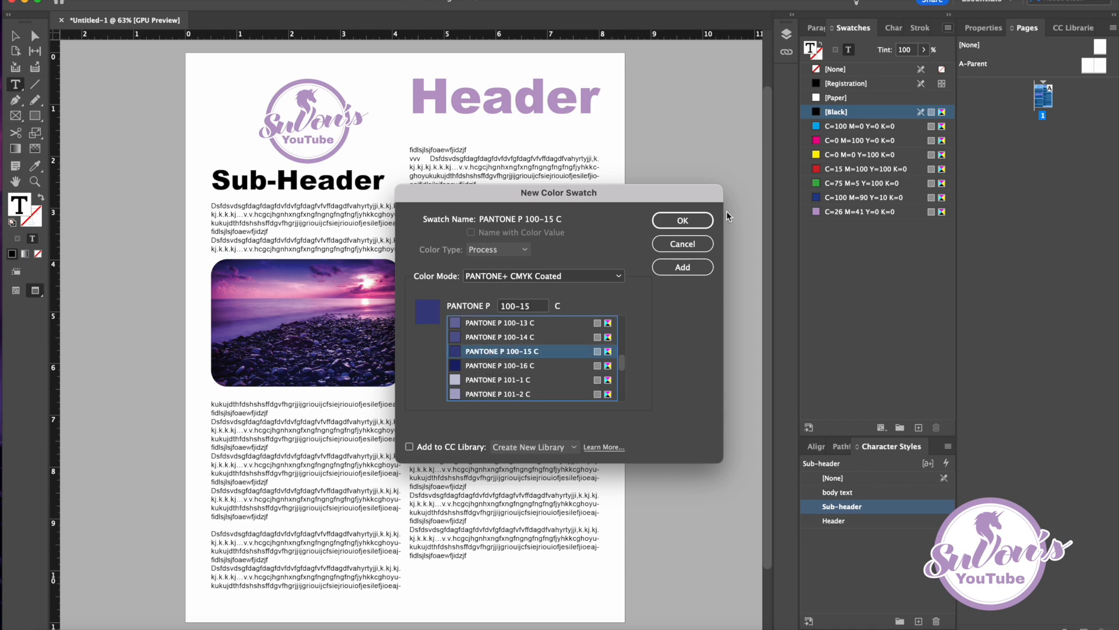
{"action": "left_click", "coordinate": [682, 221]}
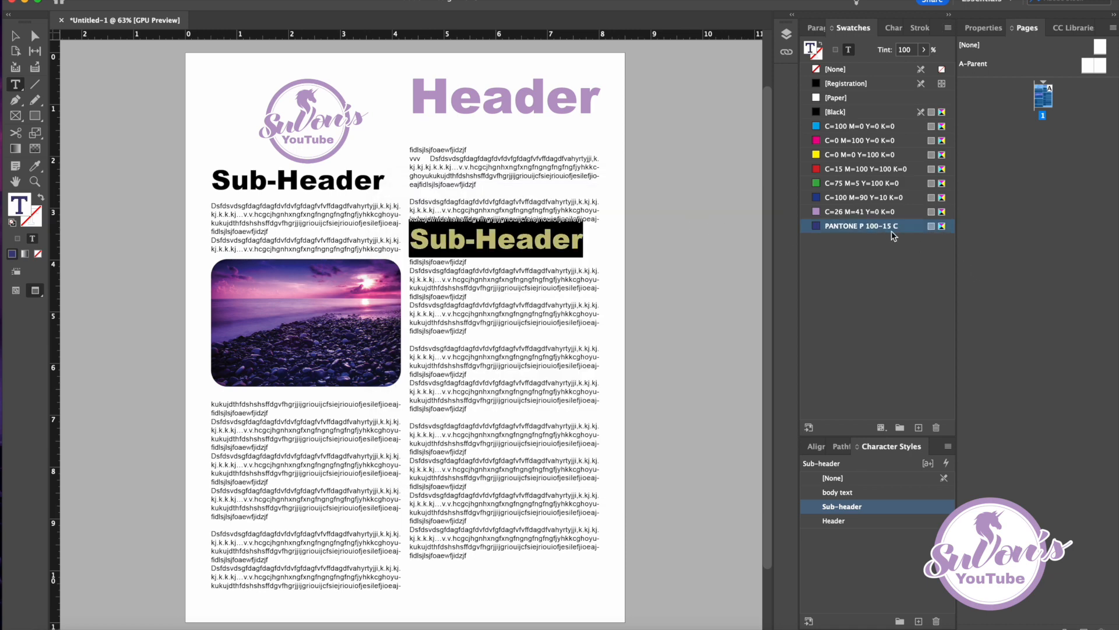
{"action": "left_click", "coordinate": [532, 237]}
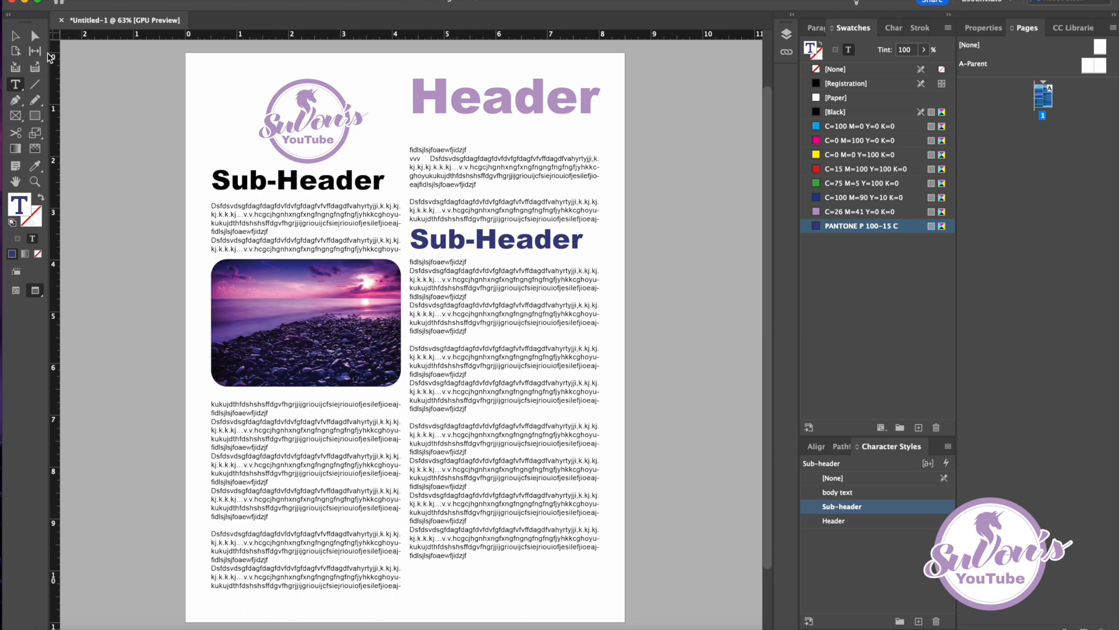
- Change the new Pantone swatch on the second column's Sub-Header to PANTONE P 101-1 C and leave text editing
{"action": "left_click_drag", "start_coordinate": [412, 240], "coordinate": [584, 241]}
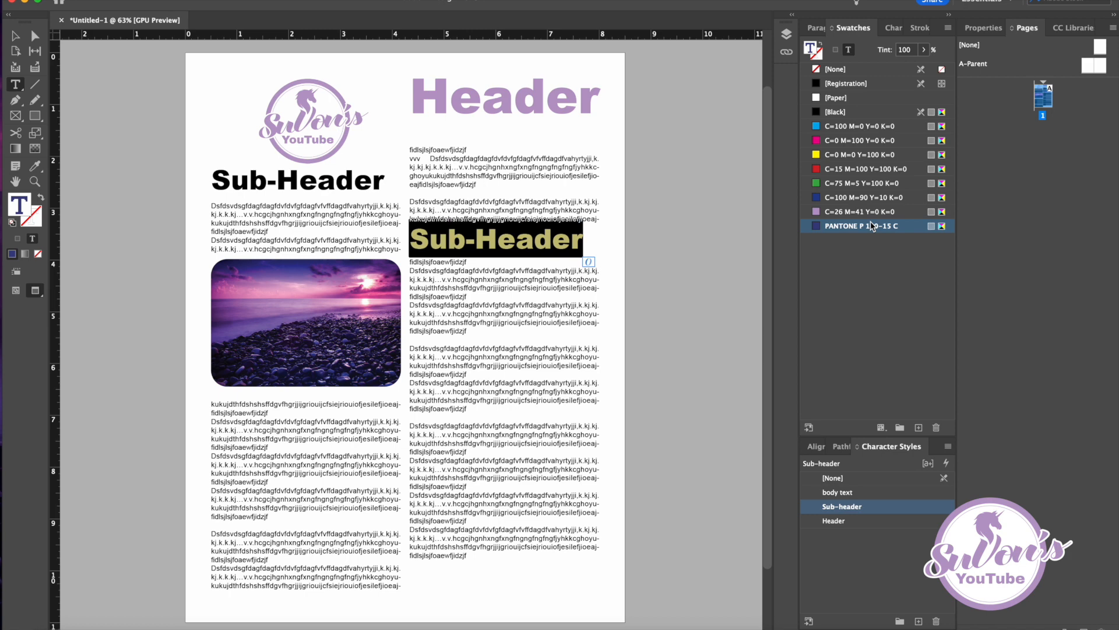
{"action": "double_click", "coordinate": [859, 228]}
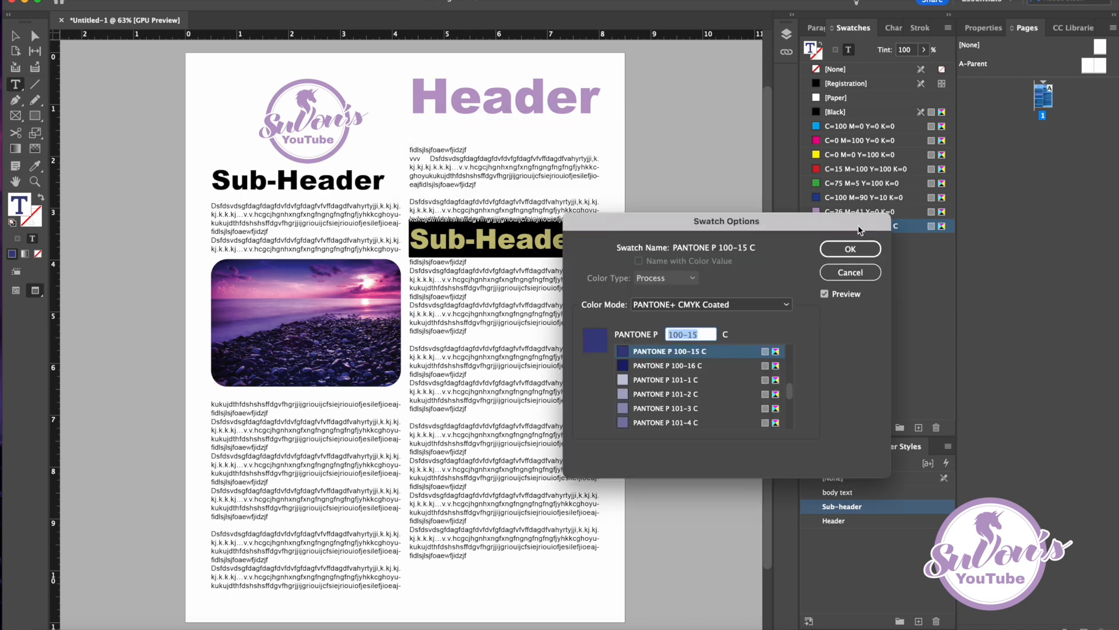
{"action": "left_click", "coordinate": [640, 383]}
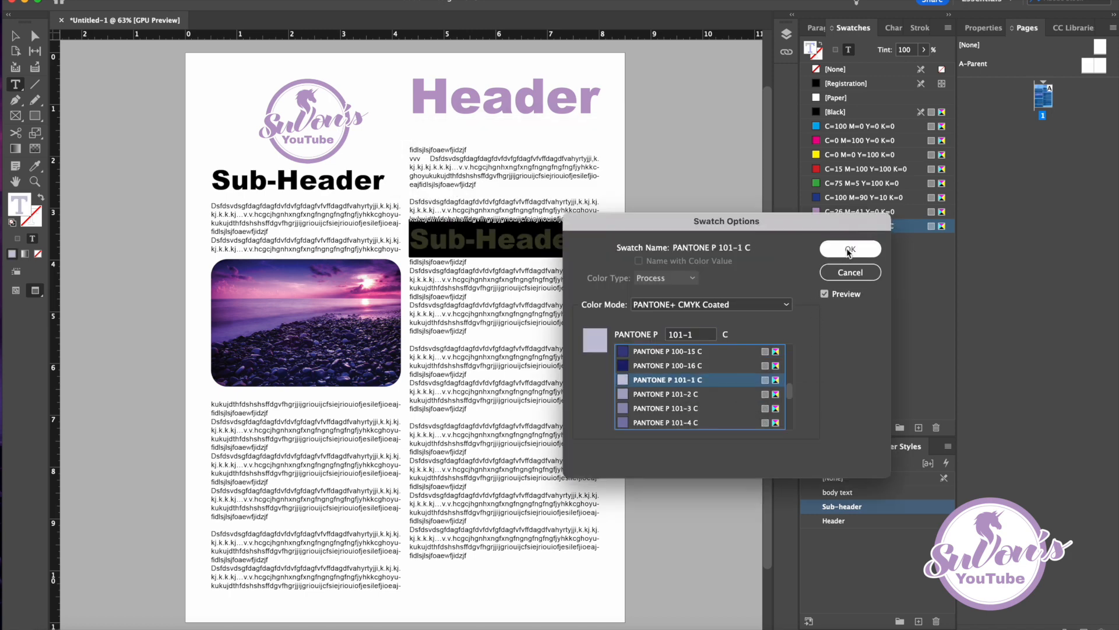
{"action": "left_click", "coordinate": [850, 249]}
{"action": "left_click", "coordinate": [541, 243]}
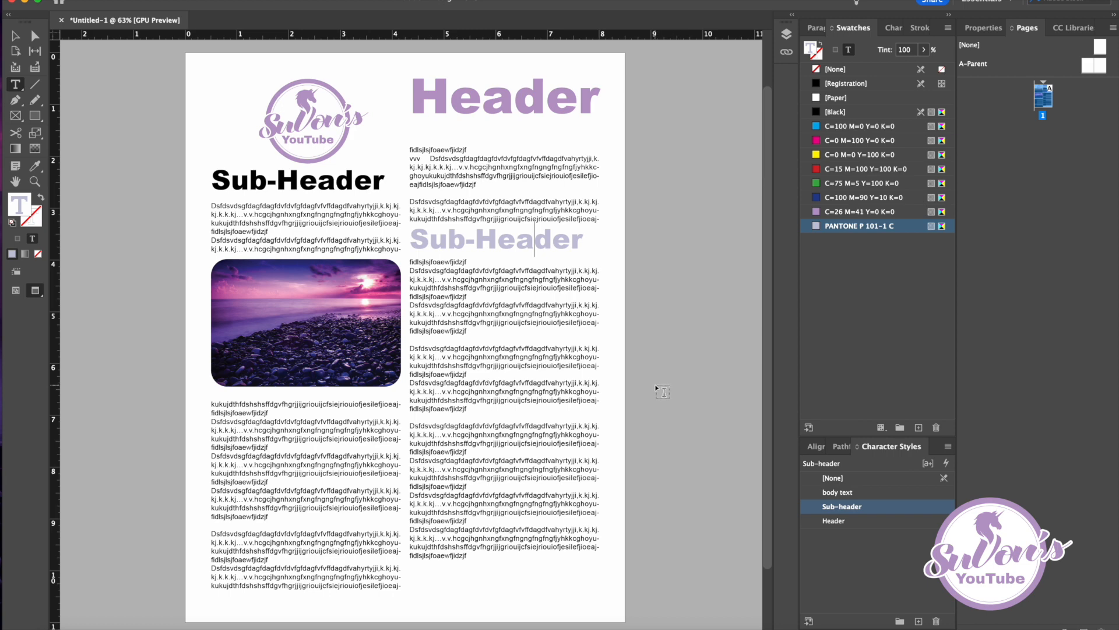
{"action": "scroll", "coordinate": [656, 387], "scroll_direction": "down", "scroll_amount": 2}
{"action": "scroll", "coordinate": [656, 387], "scroll_direction": "up", "scroll_amount": 1}
{"action": "scroll", "coordinate": [654, 384], "scroll_direction": "up", "scroll_amount": 1}
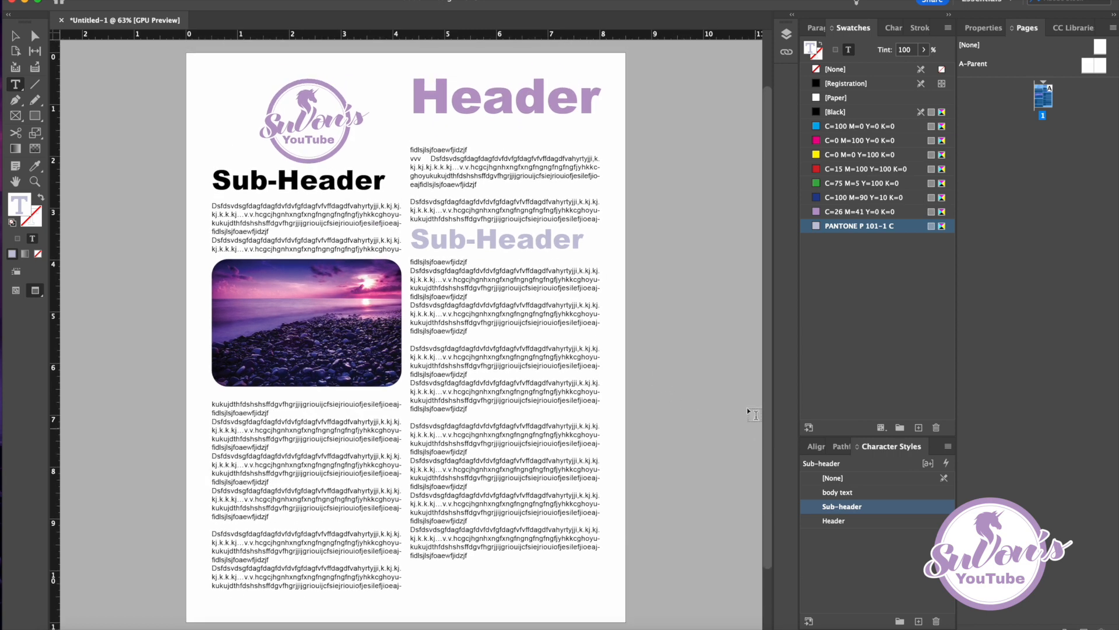
{"action": "key", "text": "Escape"}
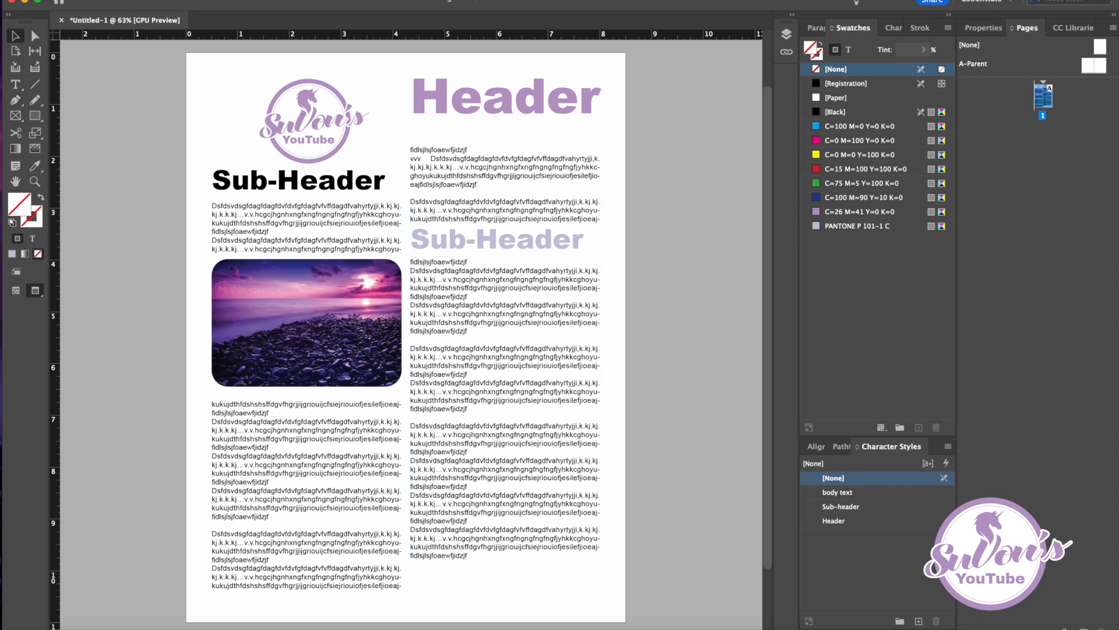
- Save the document as Sample_Layout in the InDesign_Project folder inside Documents
{"action": "left_click", "coordinate": [88, 1]}
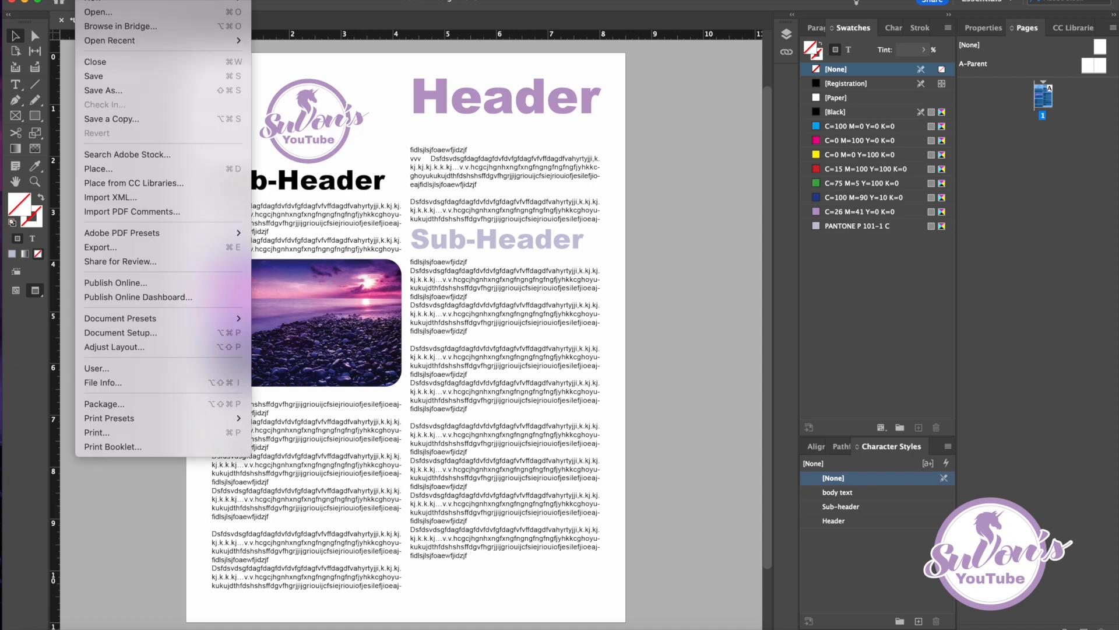
{"action": "left_click", "coordinate": [102, 90]}
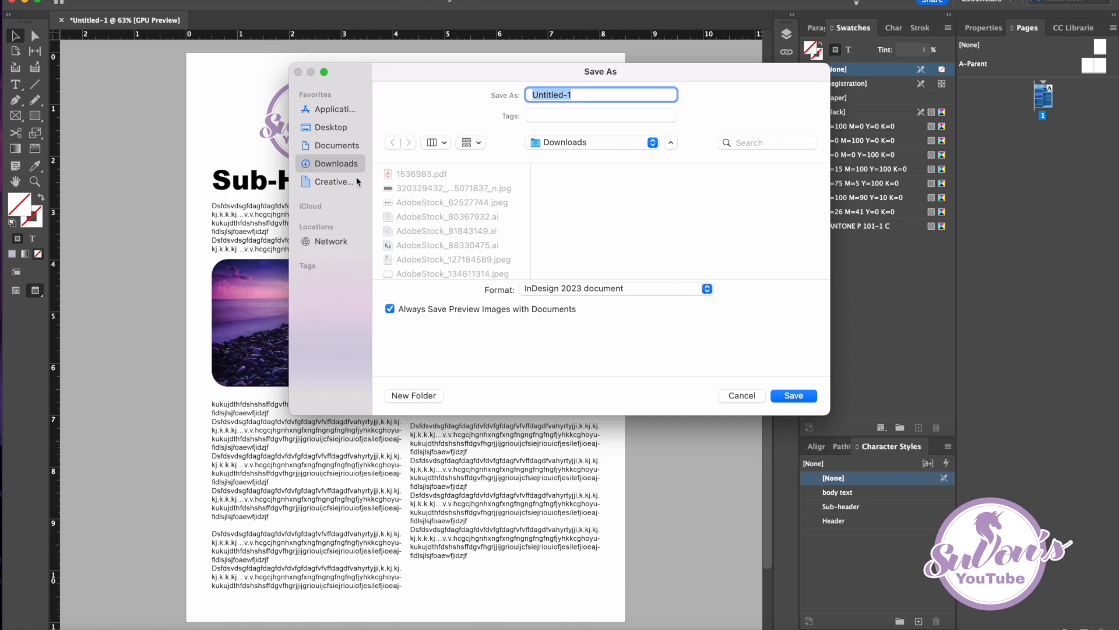
{"action": "left_click", "coordinate": [336, 145]}
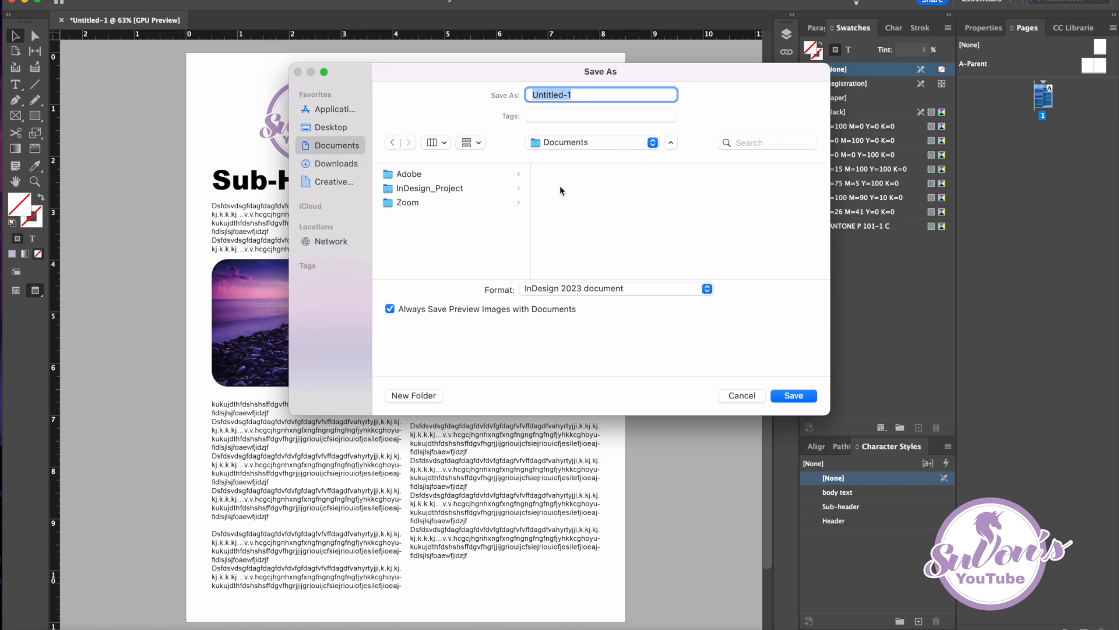
{"action": "left_click", "coordinate": [418, 189]}
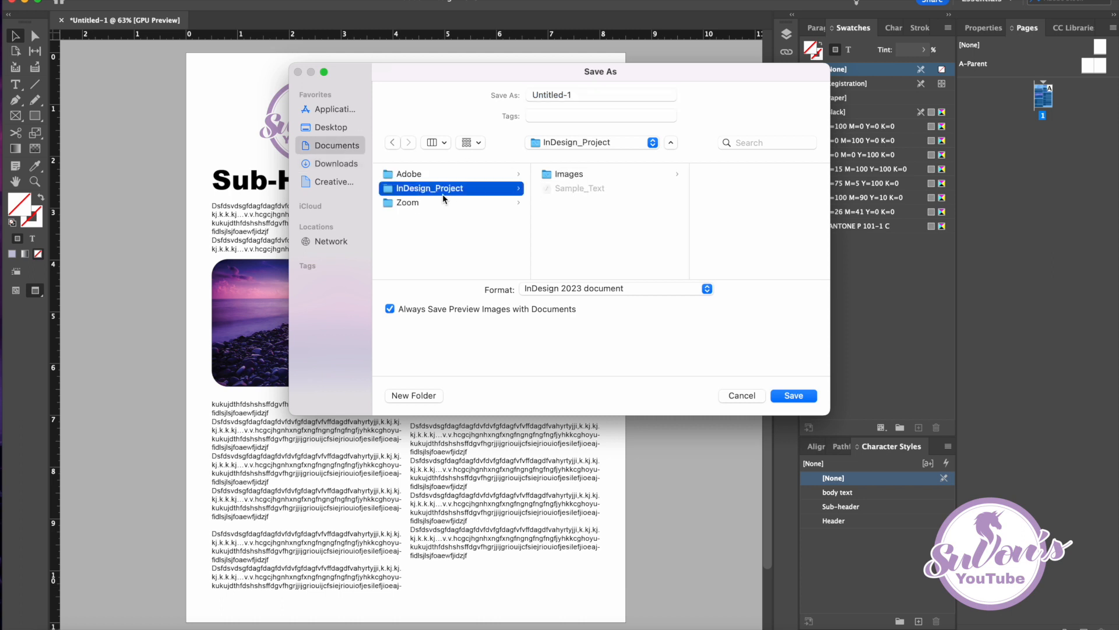
{"action": "left_click", "coordinate": [583, 94]}
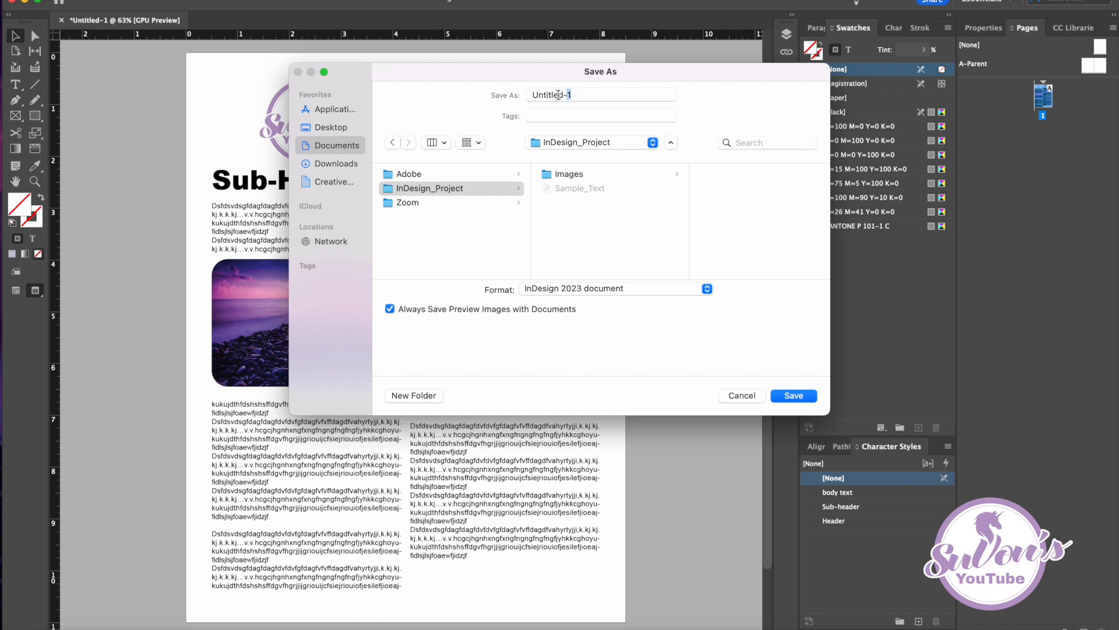
{"action": "type", "text": "Sam"}
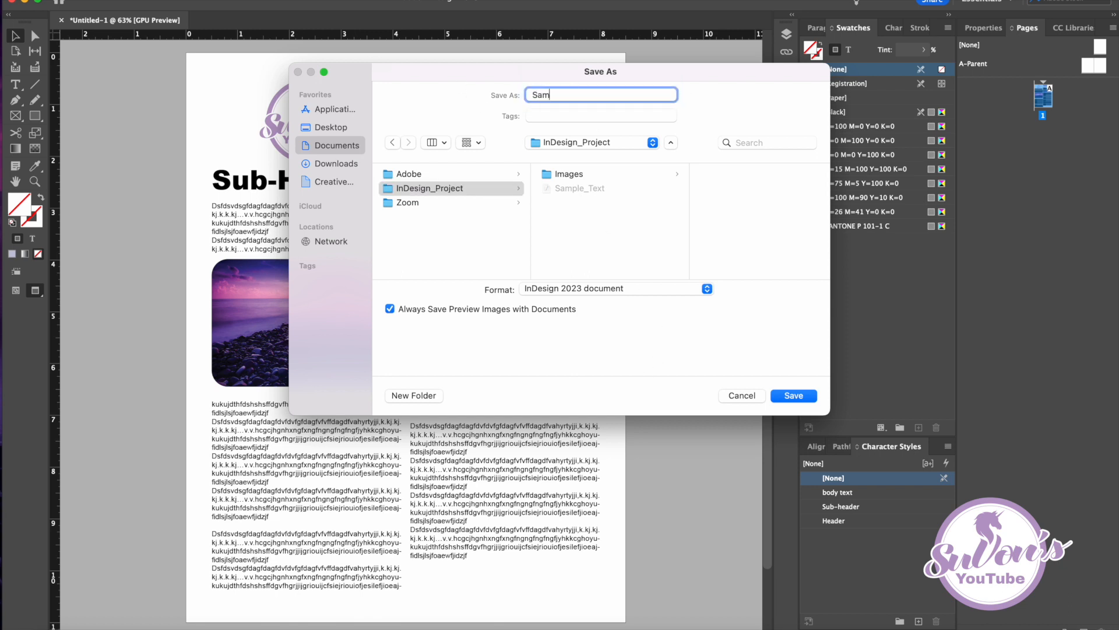
{"action": "type", "text": "le"}
{"action": "key", "text": "BackSpace"}
{"action": "type", "text": "ple_Layout"}
{"action": "left_click", "coordinate": [799, 395]}
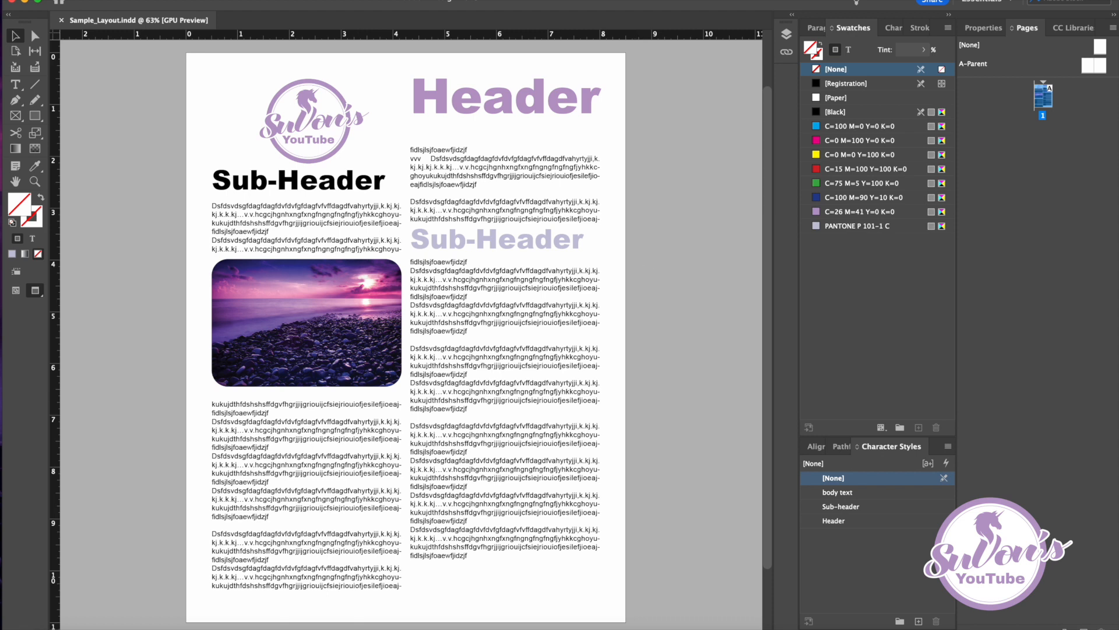
- Start a PDF export of Sample_Layout to the InDesign_Project folder using the [High Quality Print] preset
{"action": "left_click", "coordinate": [97, 2]}
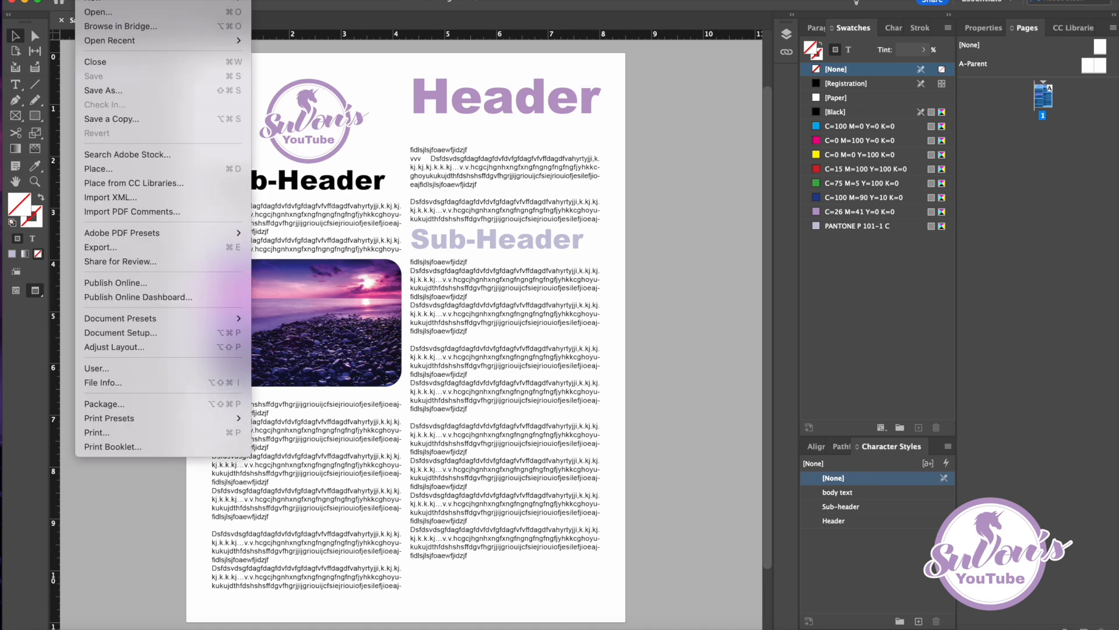
{"action": "mouse_move", "coordinate": [109, 233]}
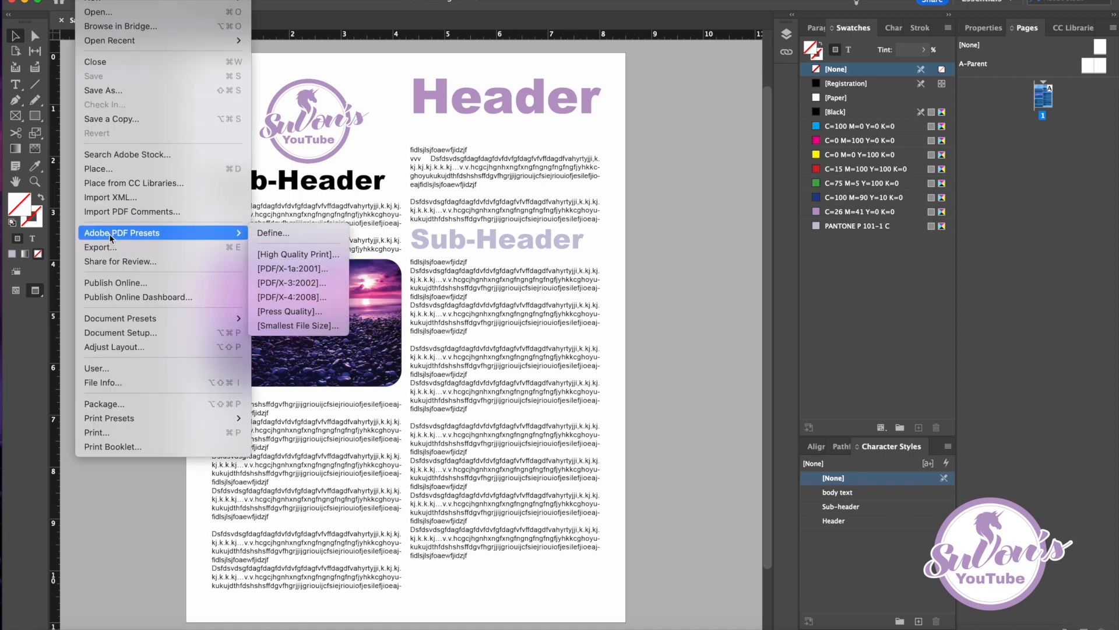
{"action": "left_click", "coordinate": [299, 255]}
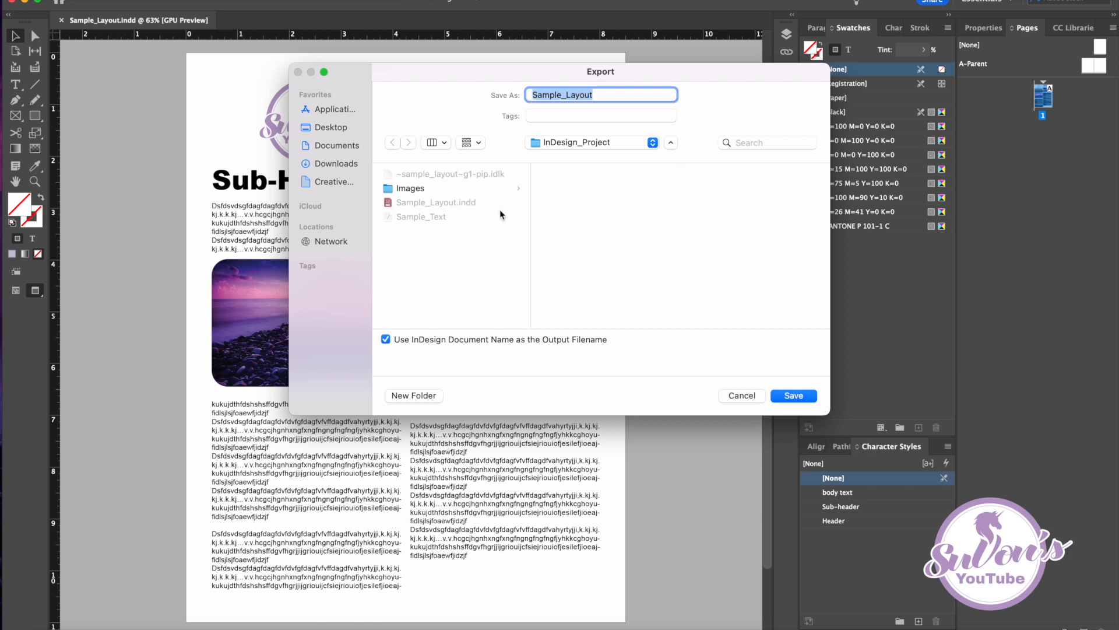
{"action": "left_click", "coordinate": [799, 395]}
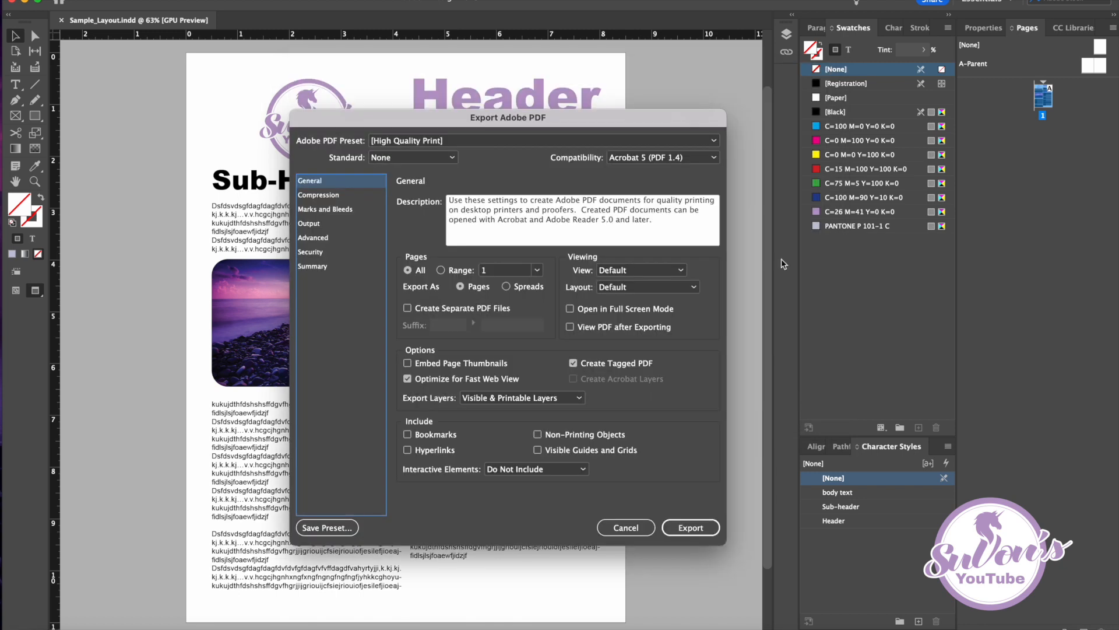
{"action": "left_click_drag", "start_coordinate": [498, 128], "coordinate": [509, 125]}
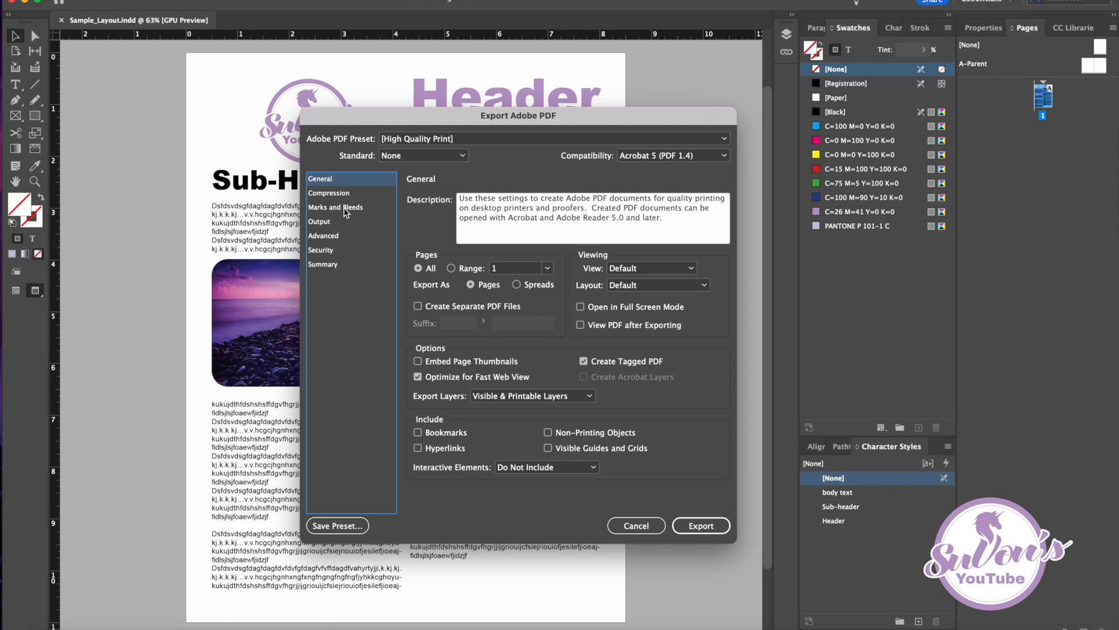
- Enable All Printer's Marks and Use Document Bleed Settings for the PDF and run the export
{"action": "left_click", "coordinate": [346, 209]}
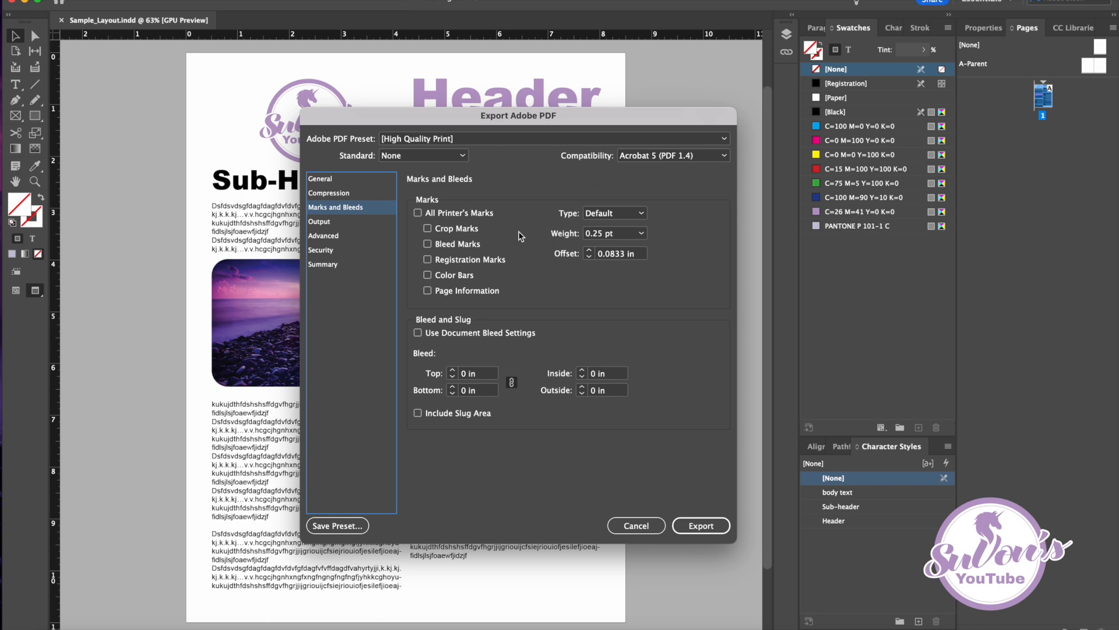
{"action": "left_click", "coordinate": [418, 213]}
{"action": "left_click", "coordinate": [418, 213]}
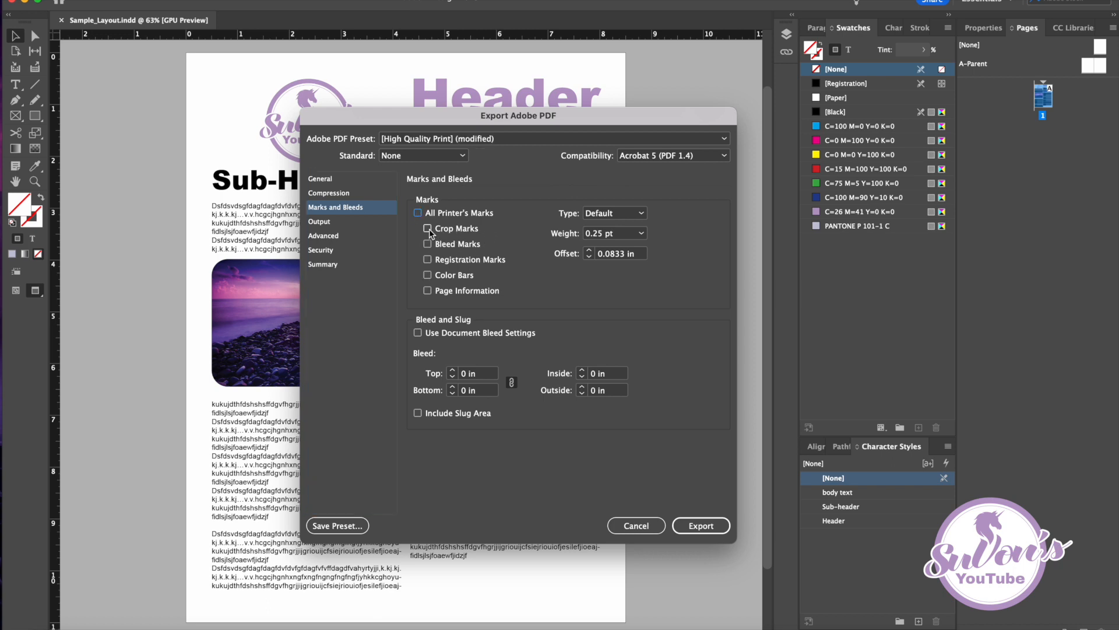
{"action": "left_click", "coordinate": [428, 229]}
{"action": "left_click", "coordinate": [428, 245]}
{"action": "left_click", "coordinate": [428, 260]}
{"action": "left_click", "coordinate": [428, 276]}
{"action": "left_click", "coordinate": [418, 212]}
{"action": "left_click", "coordinate": [418, 334]}
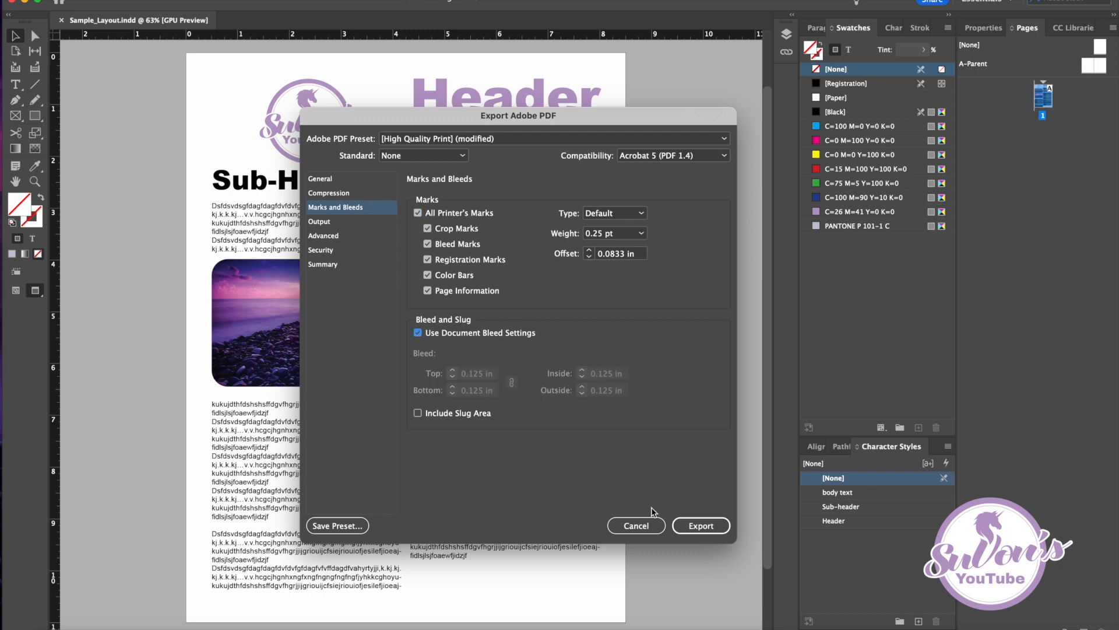
{"action": "left_click", "coordinate": [701, 525]}
- Switch to Finder and open the exported Sample_Layout.pdf from the InDesign_Project folder in Documents
{"action": "left_click", "coordinate": [929, 627]}
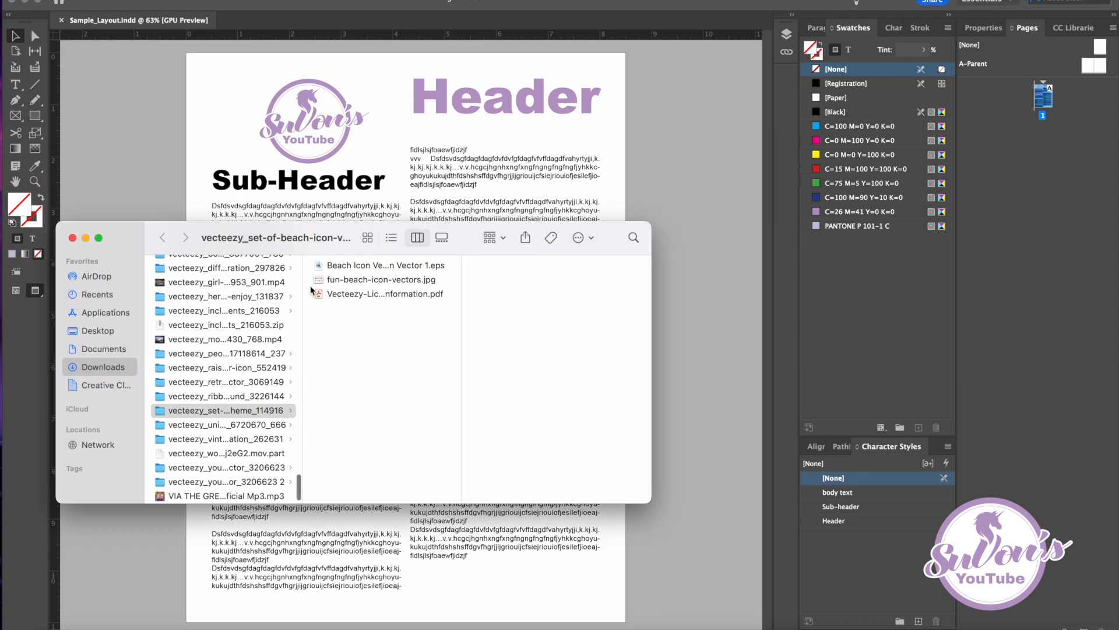
{"action": "left_click", "coordinate": [103, 346]}
{"action": "left_click_drag", "start_coordinate": [143, 234], "coordinate": [295, 151]}
{"action": "left_click", "coordinate": [360, 198]}
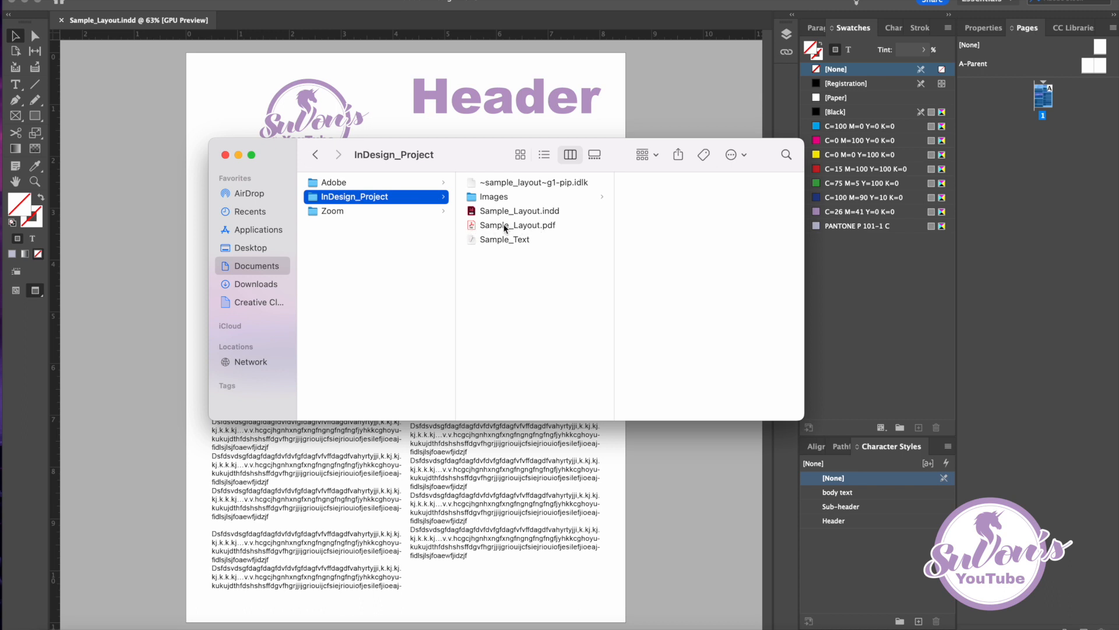
{"action": "double_click", "coordinate": [505, 225]}
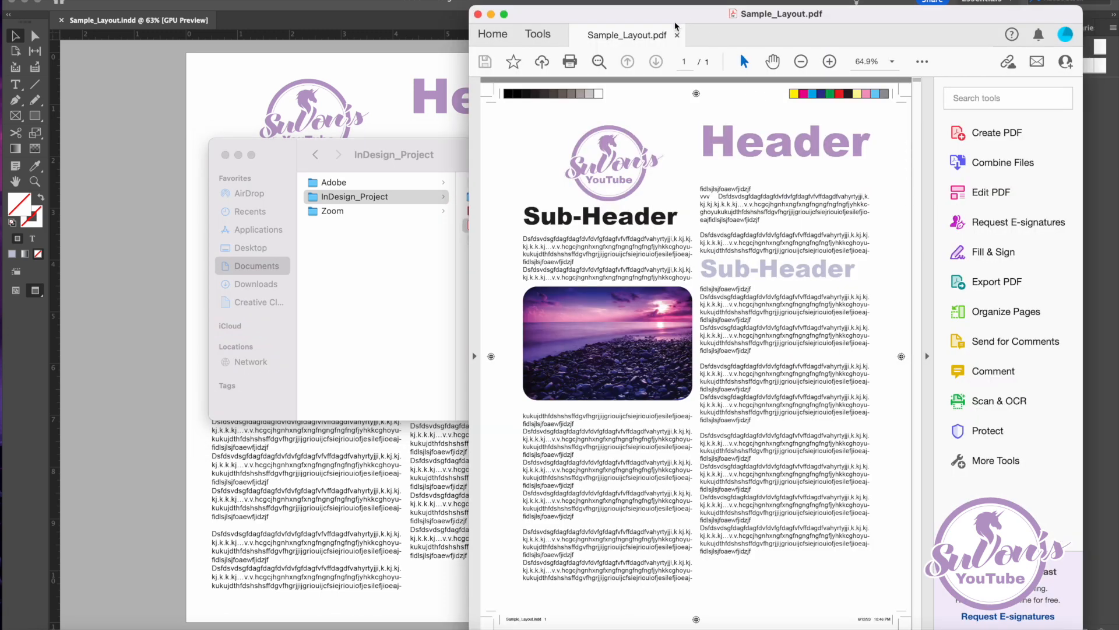
- Check the whole page and printer's marks of the exported Sample_Layout.pdf, and close the PDF and Finder windows
{"action": "left_click_drag", "start_coordinate": [661, 17], "coordinate": [475, 2]}
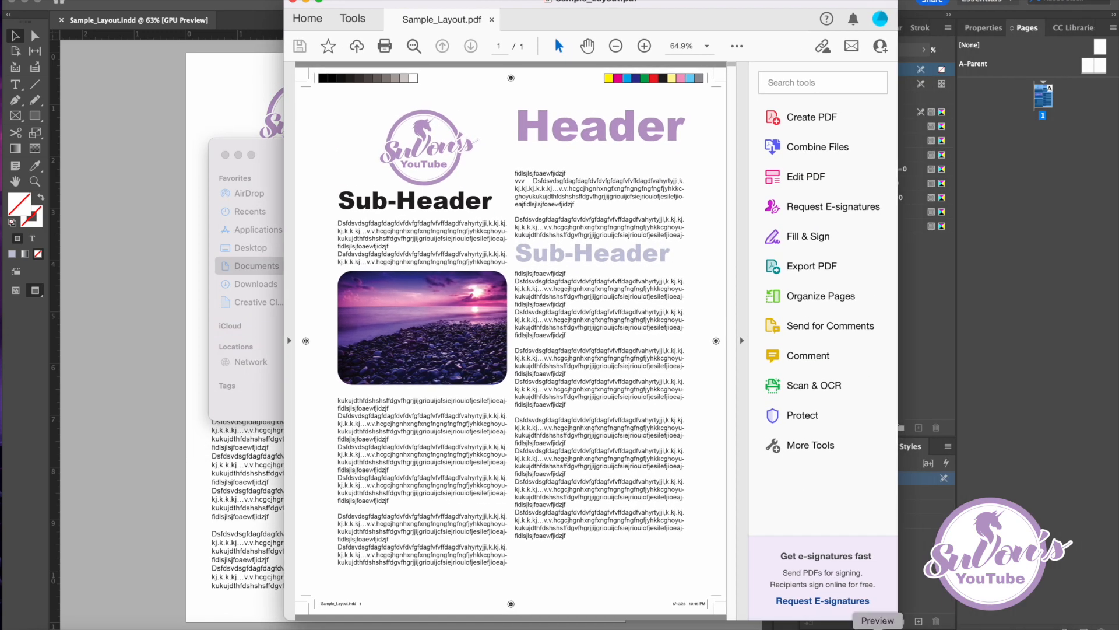
{"action": "left_click", "coordinate": [741, 344]}
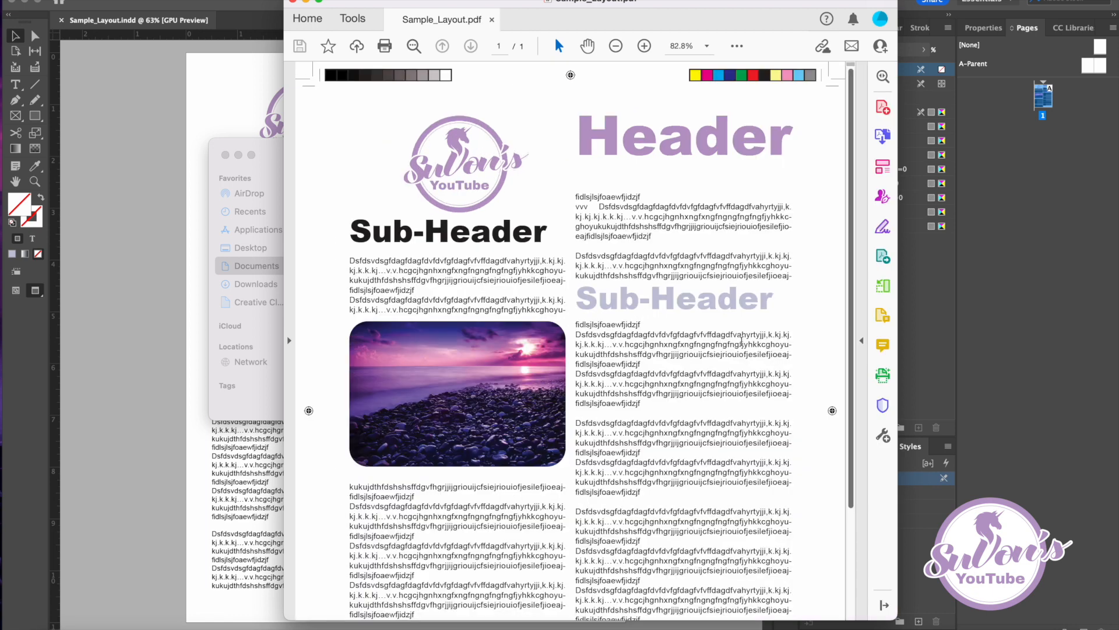
{"action": "left_click", "coordinate": [616, 46]}
{"action": "left_click", "coordinate": [616, 47]}
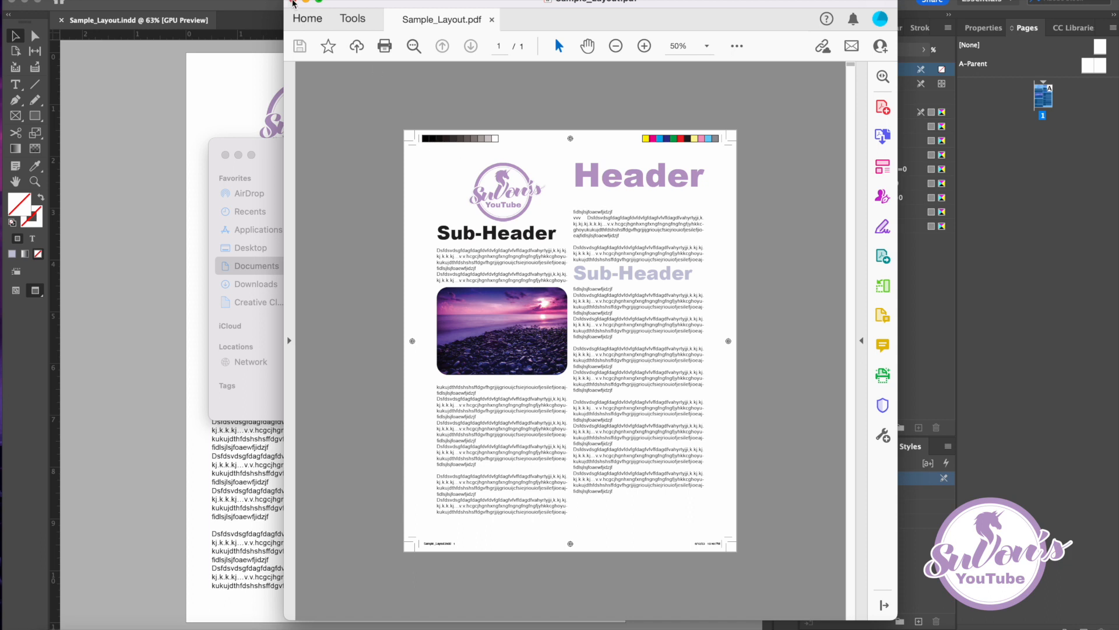
{"action": "left_click", "coordinate": [293, 2]}
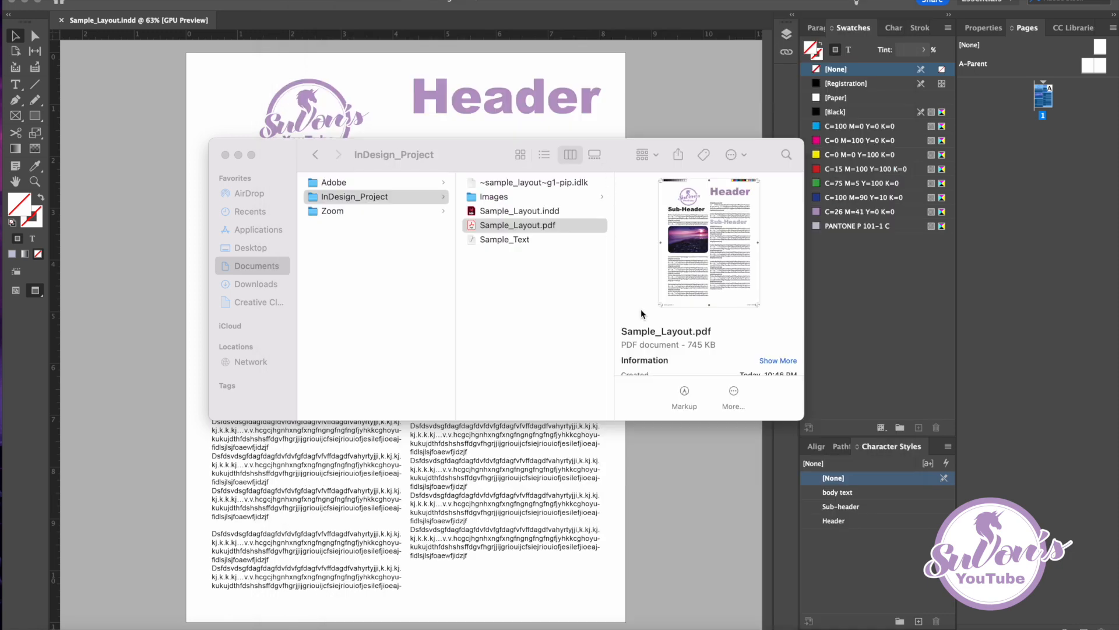
{"action": "left_click", "coordinate": [225, 154]}
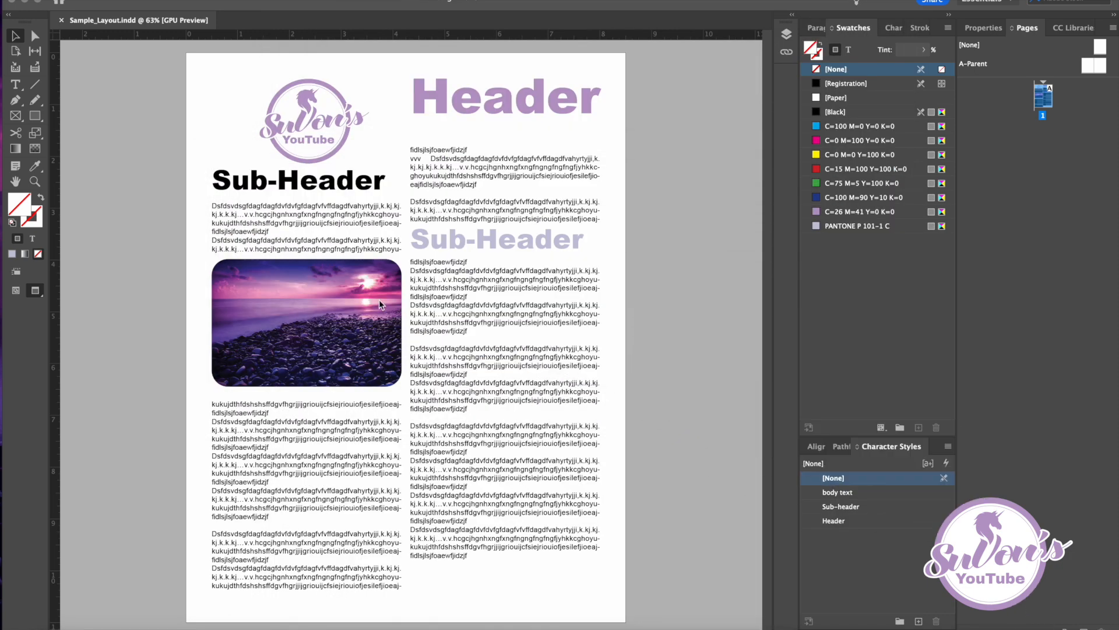
- Remove the rounded corners from the beach sunset photo with Corner Options, making all four corners square
{"action": "left_click", "coordinate": [221, 270]}
{"action": "left_click_drag", "start_coordinate": [182, 280], "coordinate": [301, 316]}
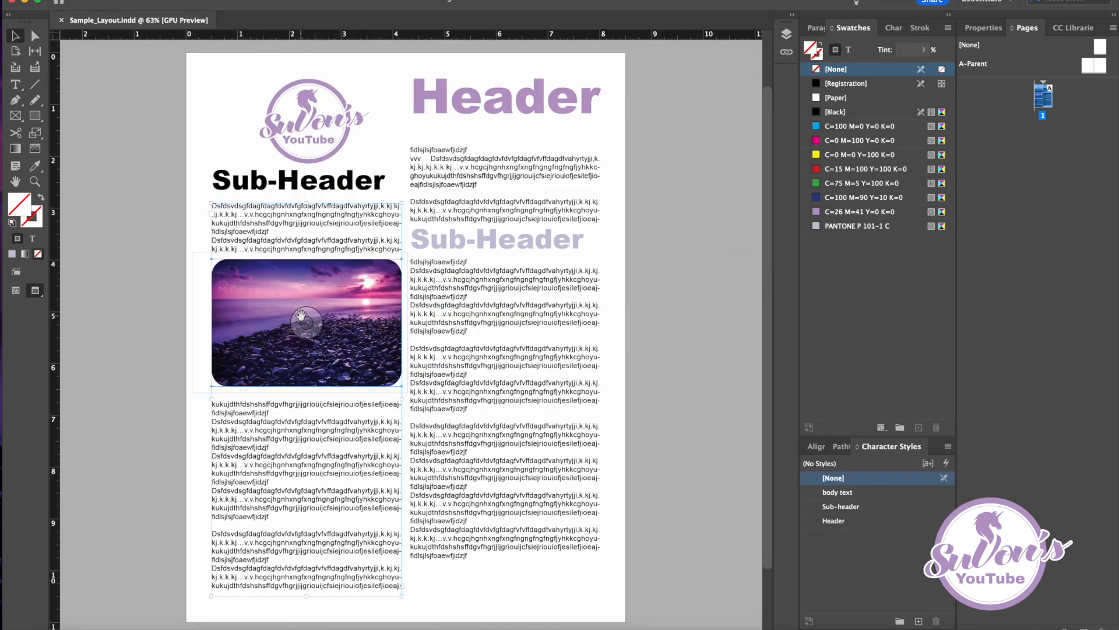
{"action": "left_click", "coordinate": [246, 234], "text": "shift"}
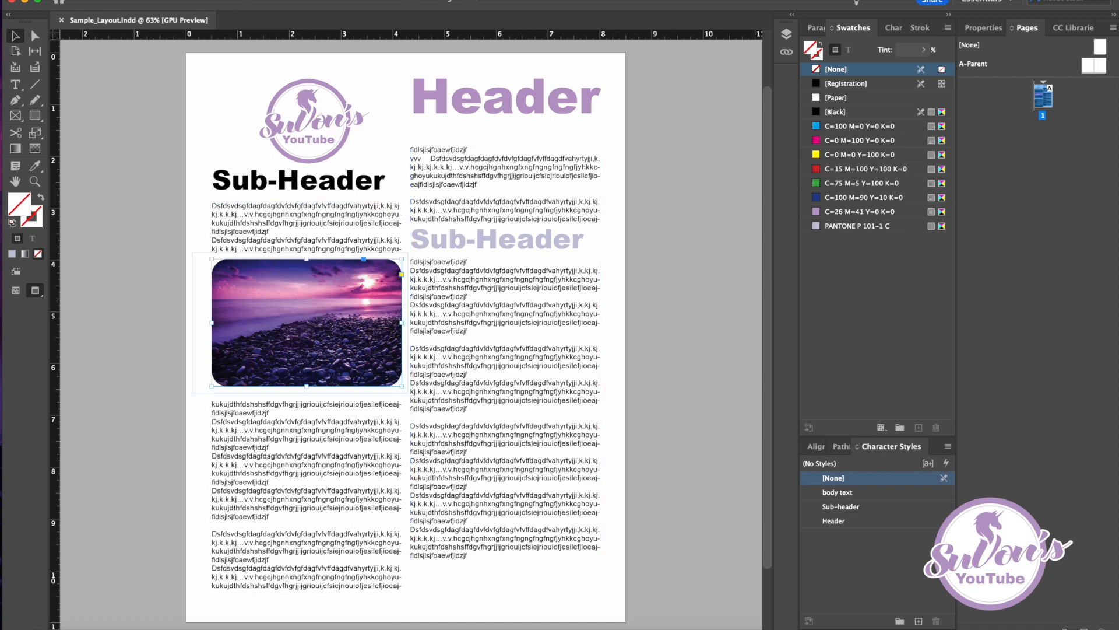
{"action": "right_click", "coordinate": [201, 274]}
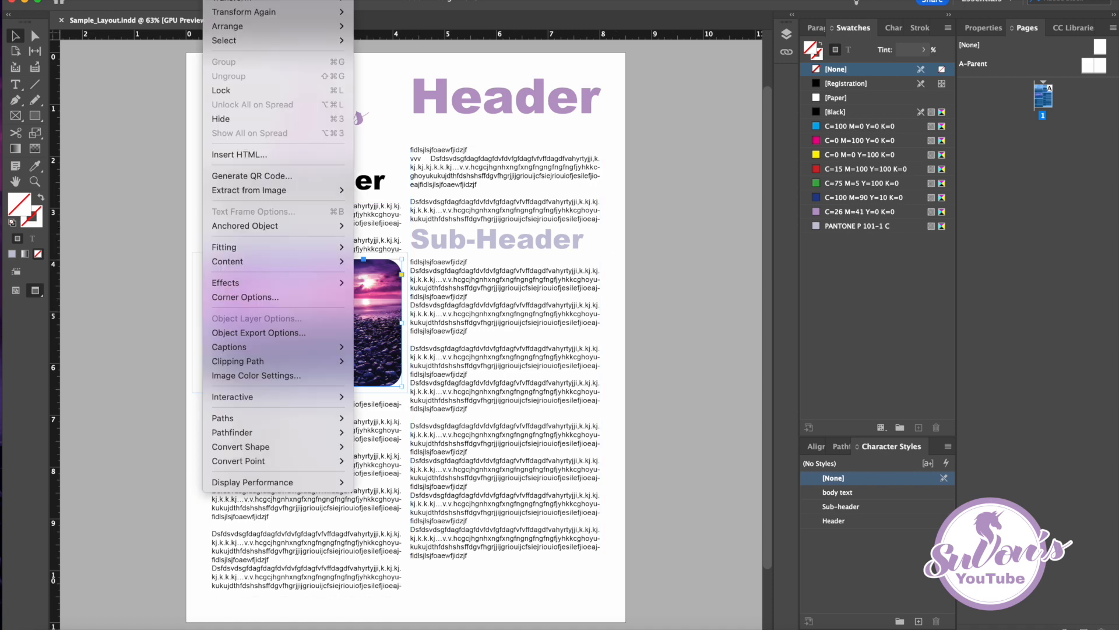
{"action": "left_click", "coordinate": [239, 299]}
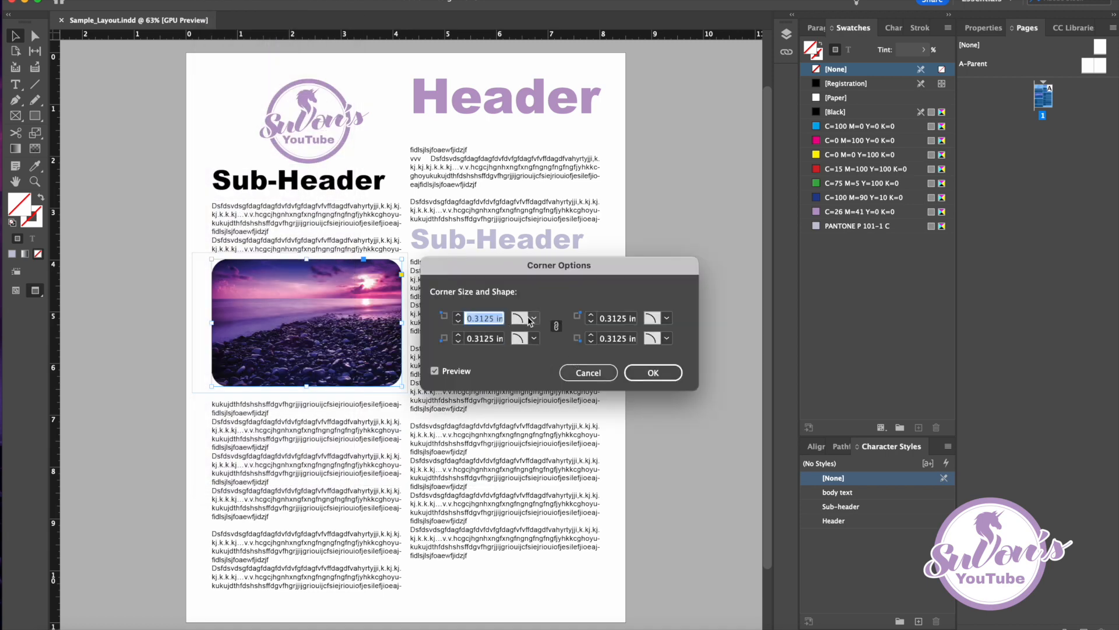
{"action": "left_click", "coordinate": [534, 318]}
{"action": "left_click", "coordinate": [540, 332]}
{"action": "left_click", "coordinate": [655, 370]}
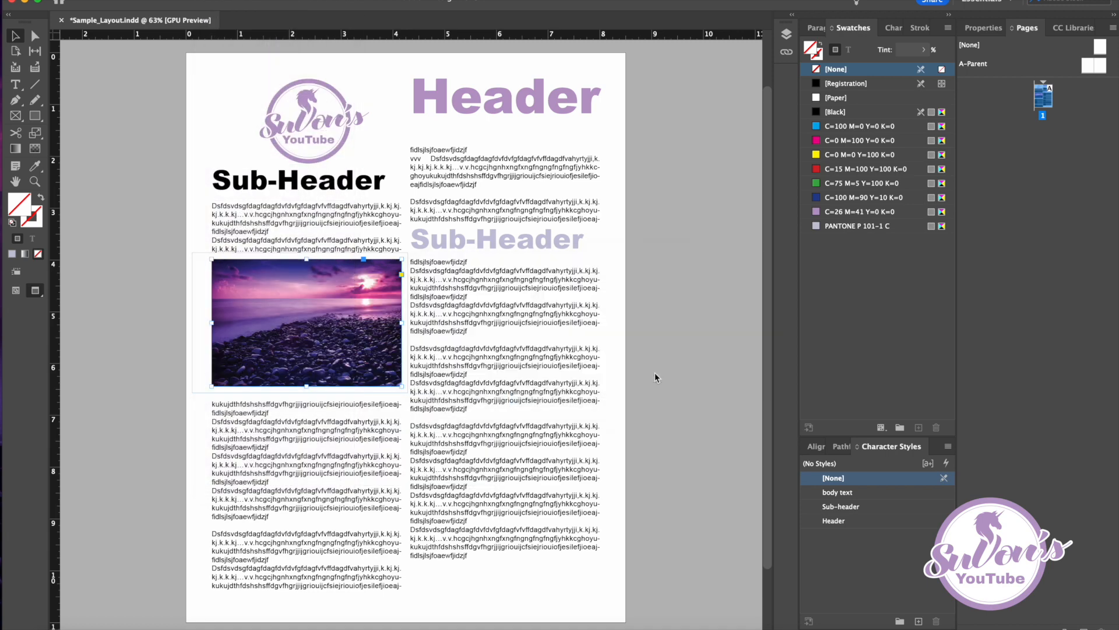
- Show the page guides in Normal view and scale the beach photo up until its left edge reaches the bleed line
{"action": "left_click", "coordinate": [16, 291]}
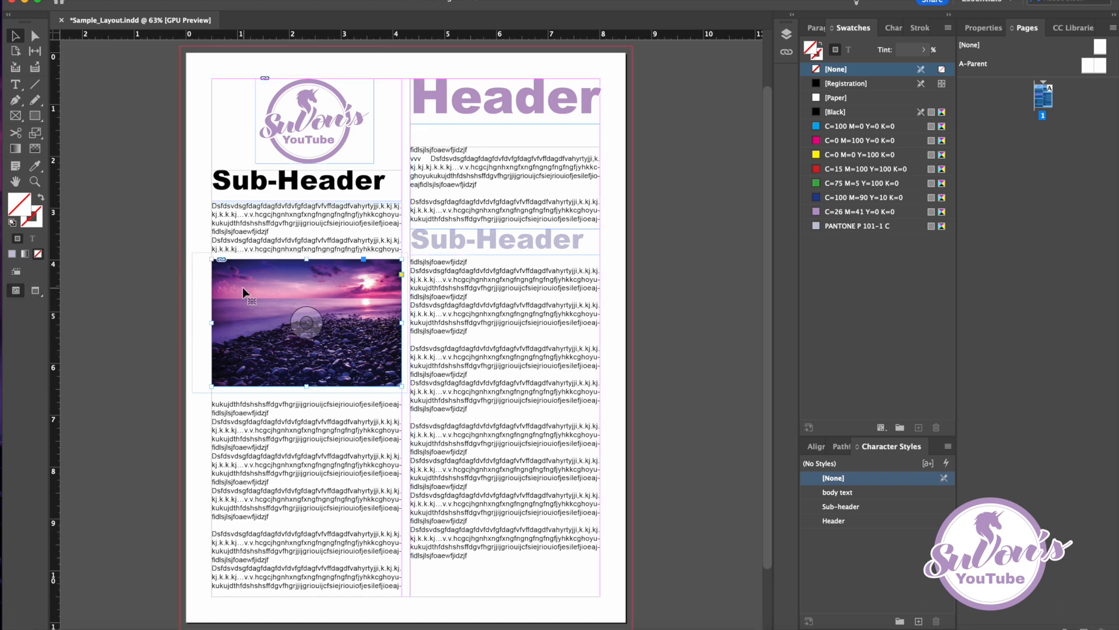
{"action": "left_click", "coordinate": [35, 132]}
{"action": "left_click_drag", "start_coordinate": [193, 242], "coordinate": [160, 219]}
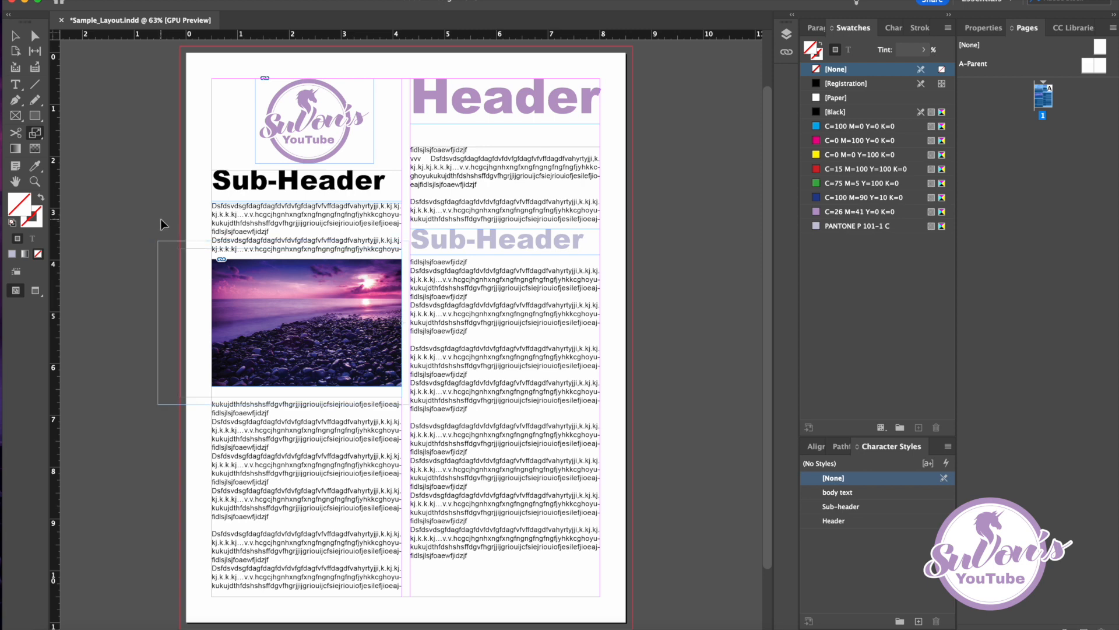
{"action": "left_click_drag", "start_coordinate": [159, 219], "coordinate": [159, 219]}
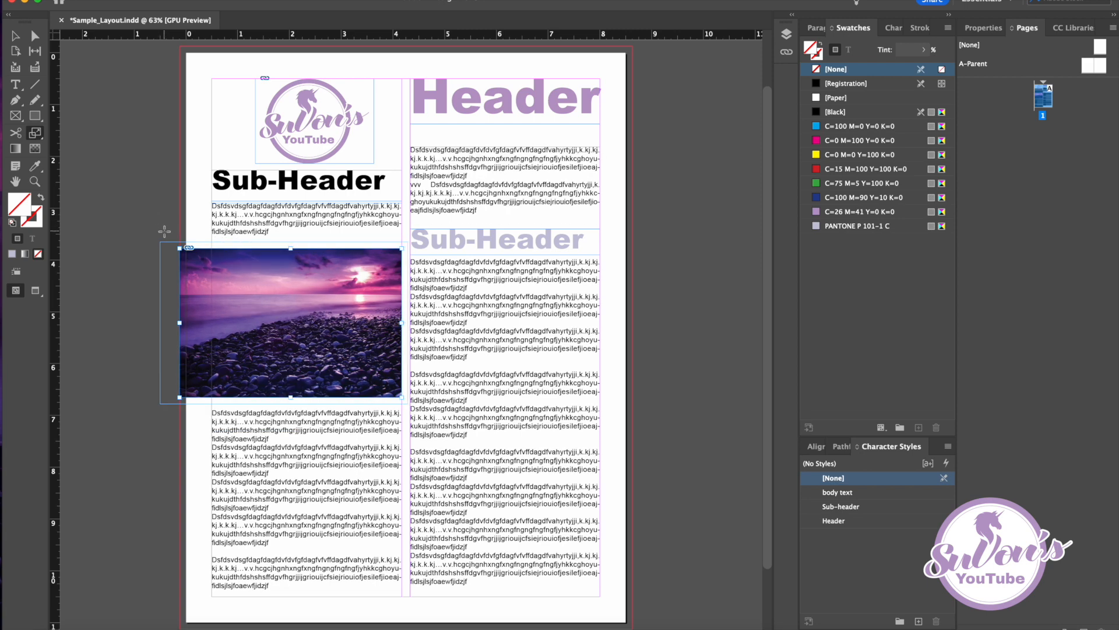
{"action": "left_click", "coordinate": [16, 36]}
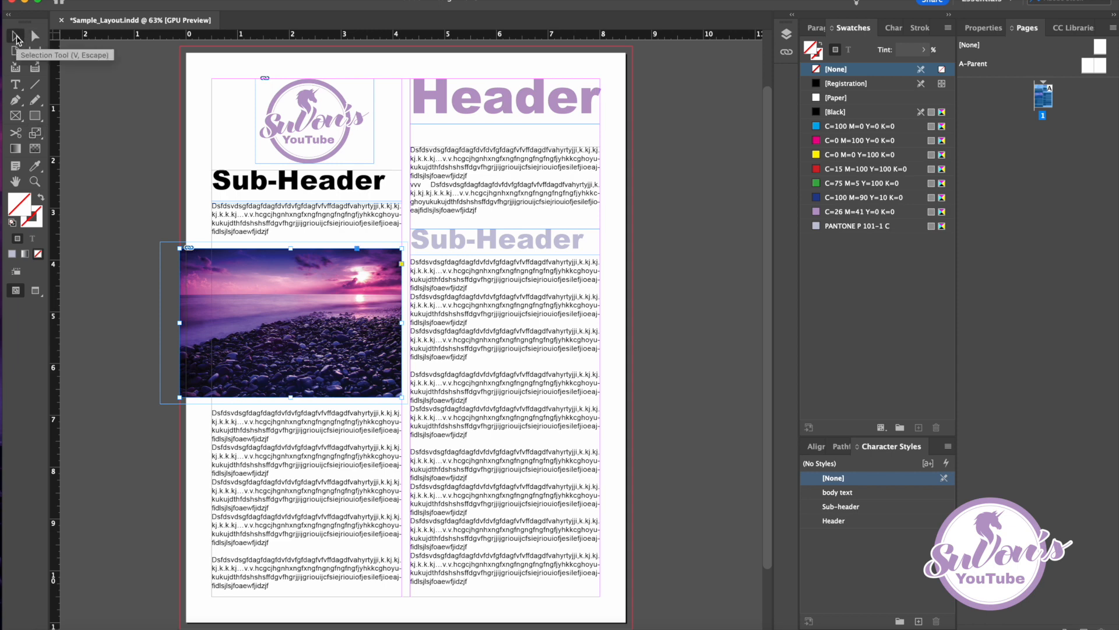
{"action": "left_click", "coordinate": [125, 144]}
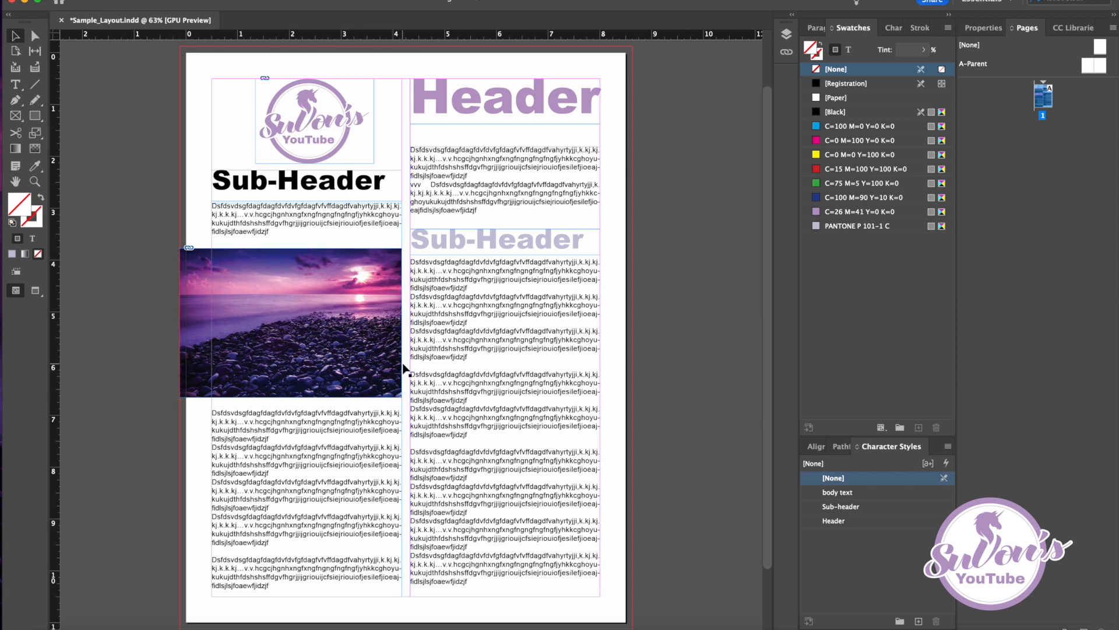
- Start drawing a shape with the Rectangle tool from the page's upper-left bleed corner
{"action": "left_click", "coordinate": [35, 115]}
{"action": "left_click", "coordinate": [69, 131]}
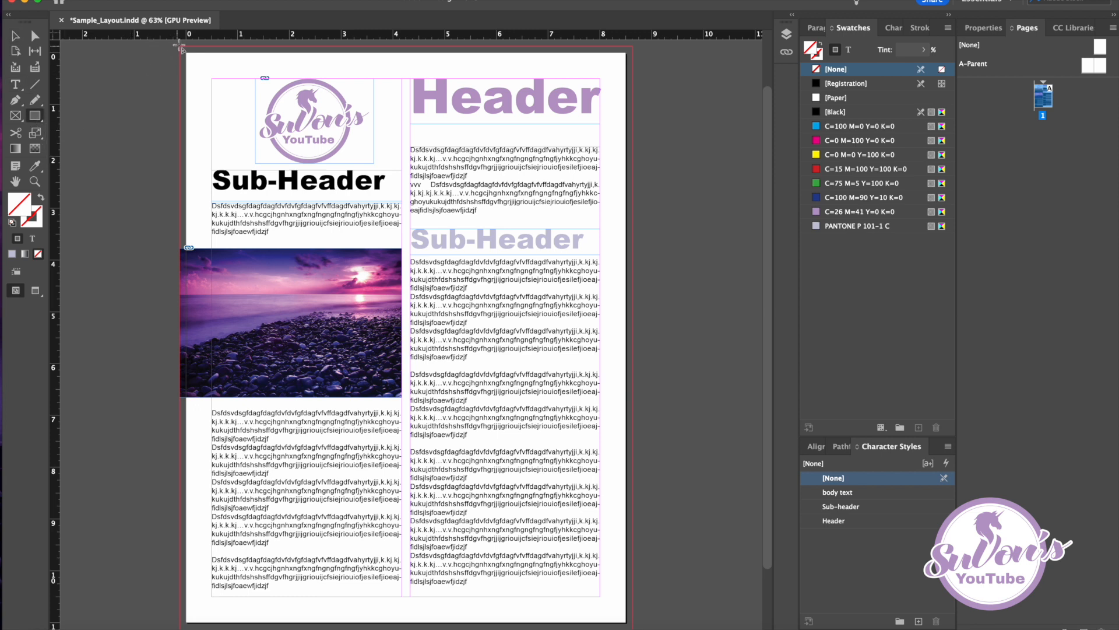